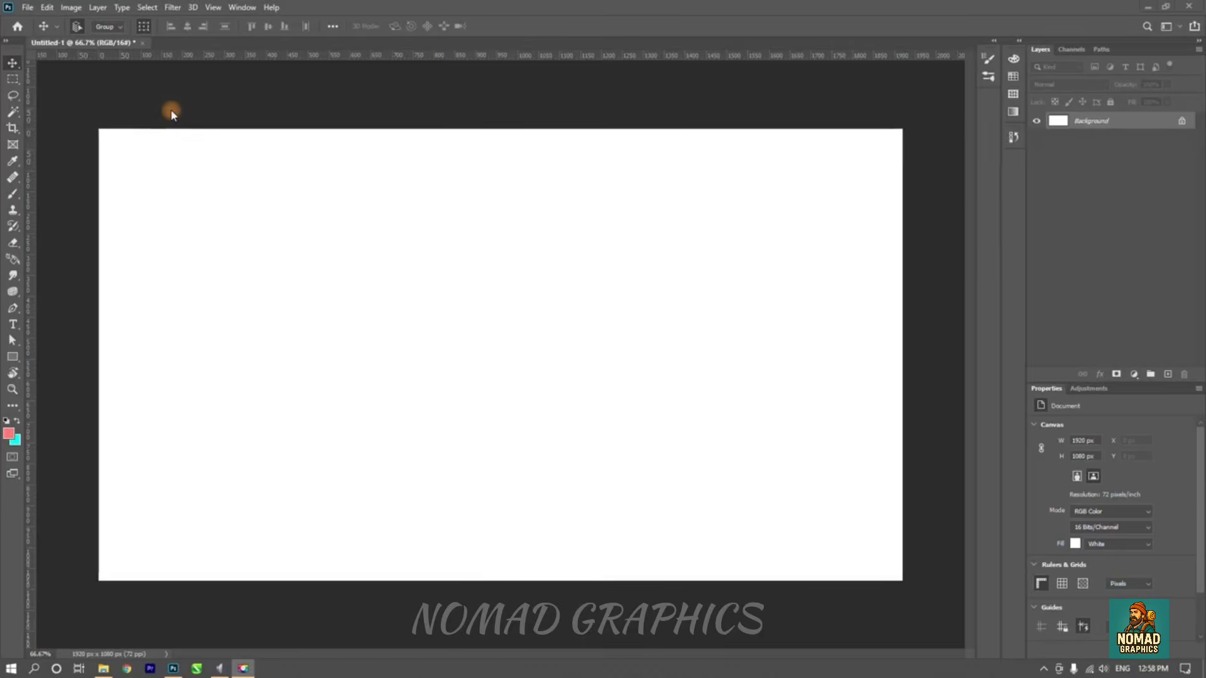
# - Draw a large closed triangle path with straight segments across the middle of the canvas using the Pen tool
pyautogui.press('space')
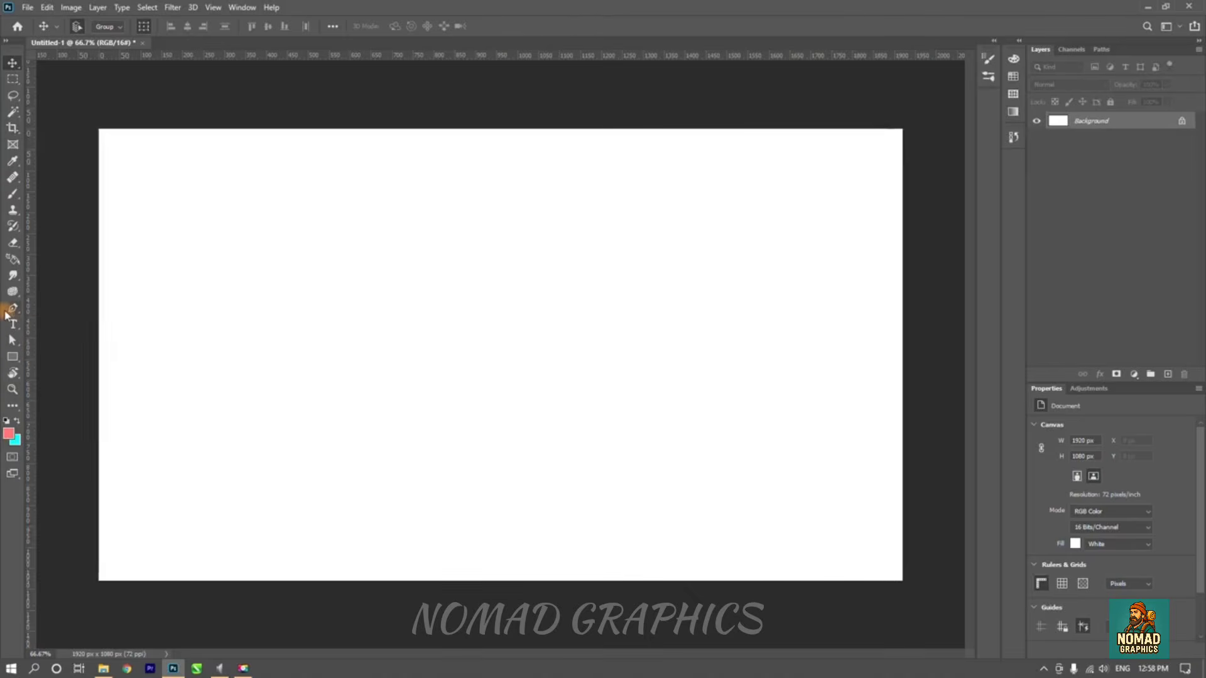
pyautogui.click(9, 309)
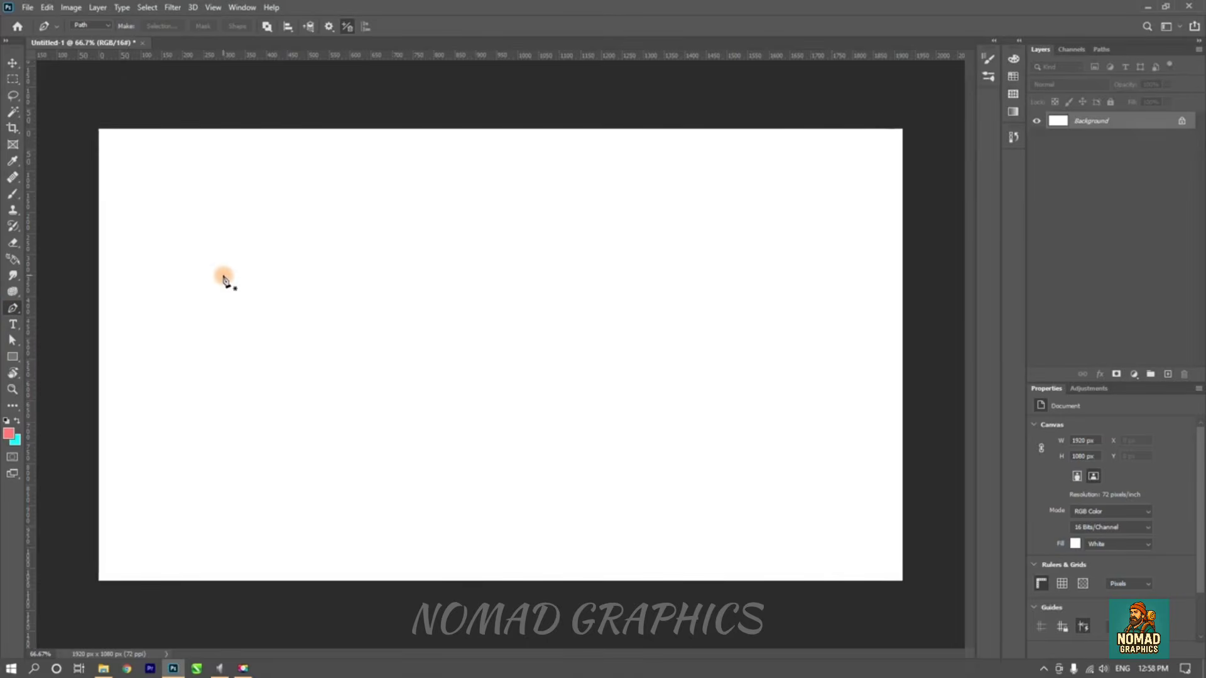
pyautogui.click(196, 317)
pyautogui.click(740, 304)
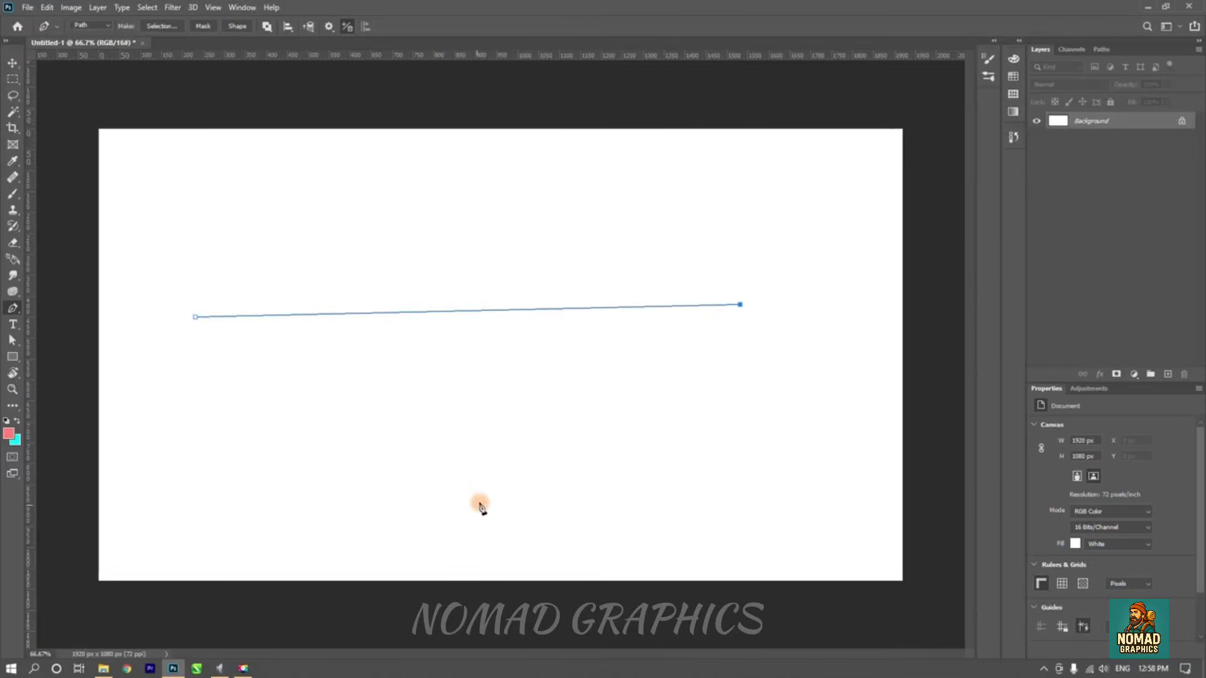
pyautogui.click(502, 505)
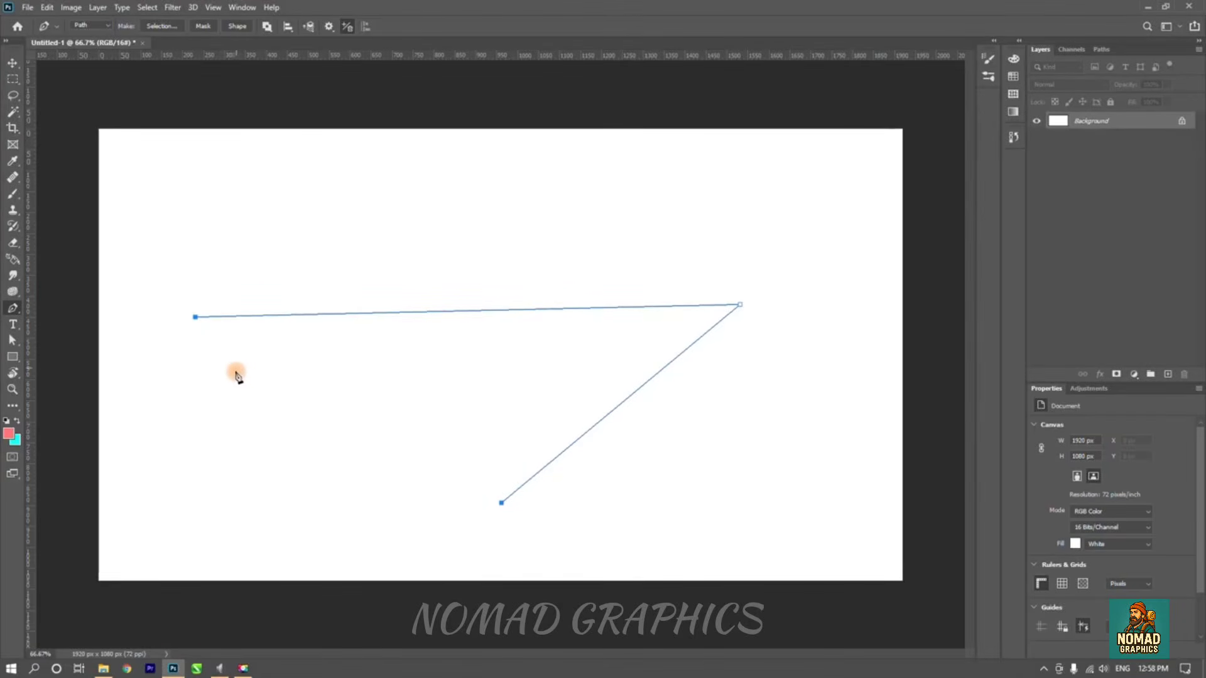
pyautogui.click(195, 319)
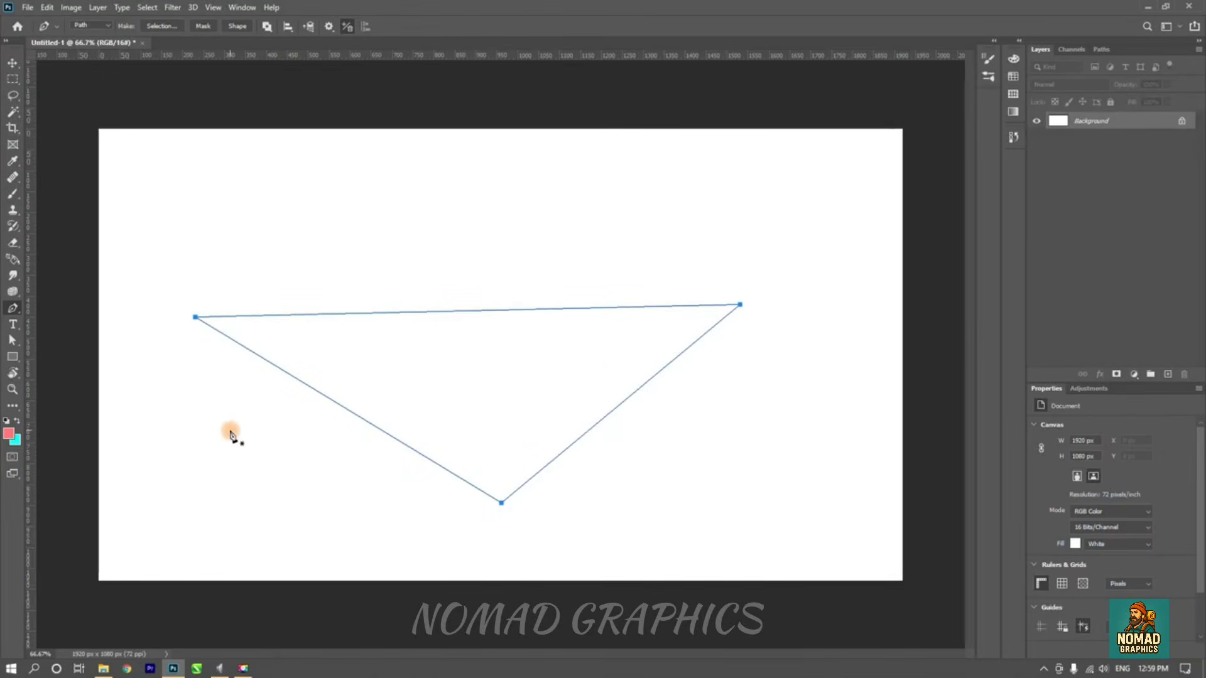
# - Draw a small closed four-sided path above the large triangle, near the upper middle of the canvas
pyautogui.click(400, 209)
pyautogui.click(522, 191)
pyautogui.click(516, 259)
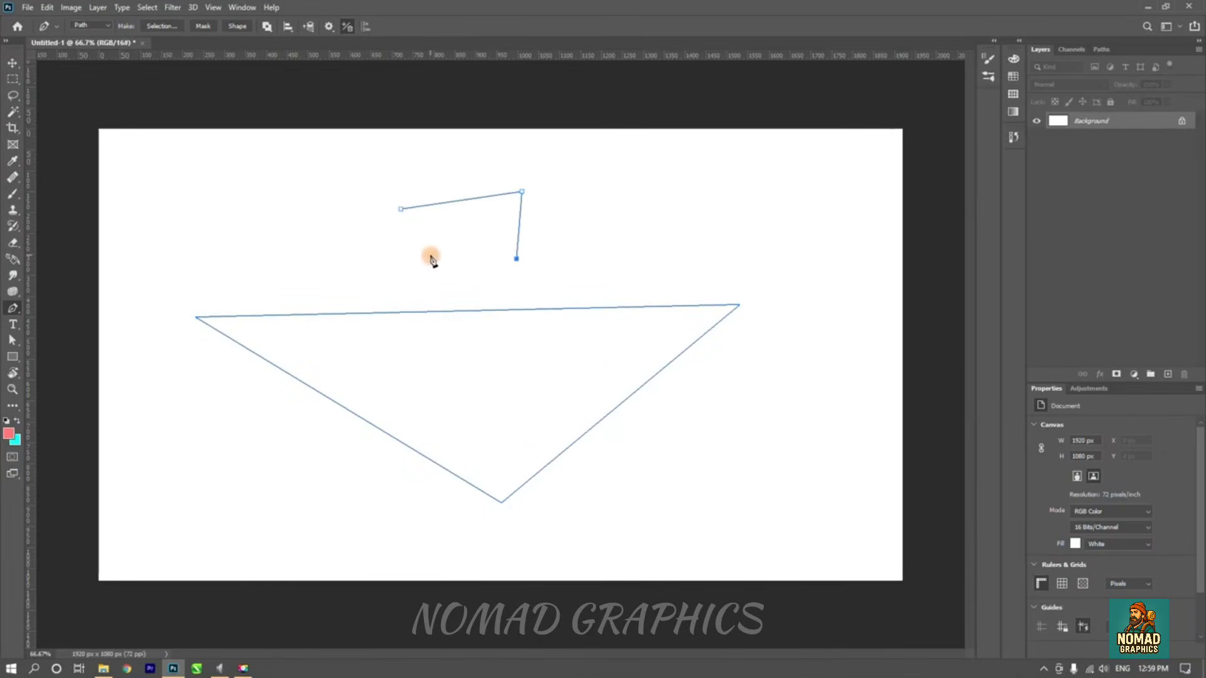
pyautogui.click(429, 255)
pyautogui.click(400, 209)
# - Draw a closed trapezoid path above the triangle's right end, beside the first four-sided path
pyautogui.click(600, 190)
pyautogui.click(736, 193)
pyautogui.click(728, 252)
pyautogui.click(614, 252)
pyautogui.click(601, 190)
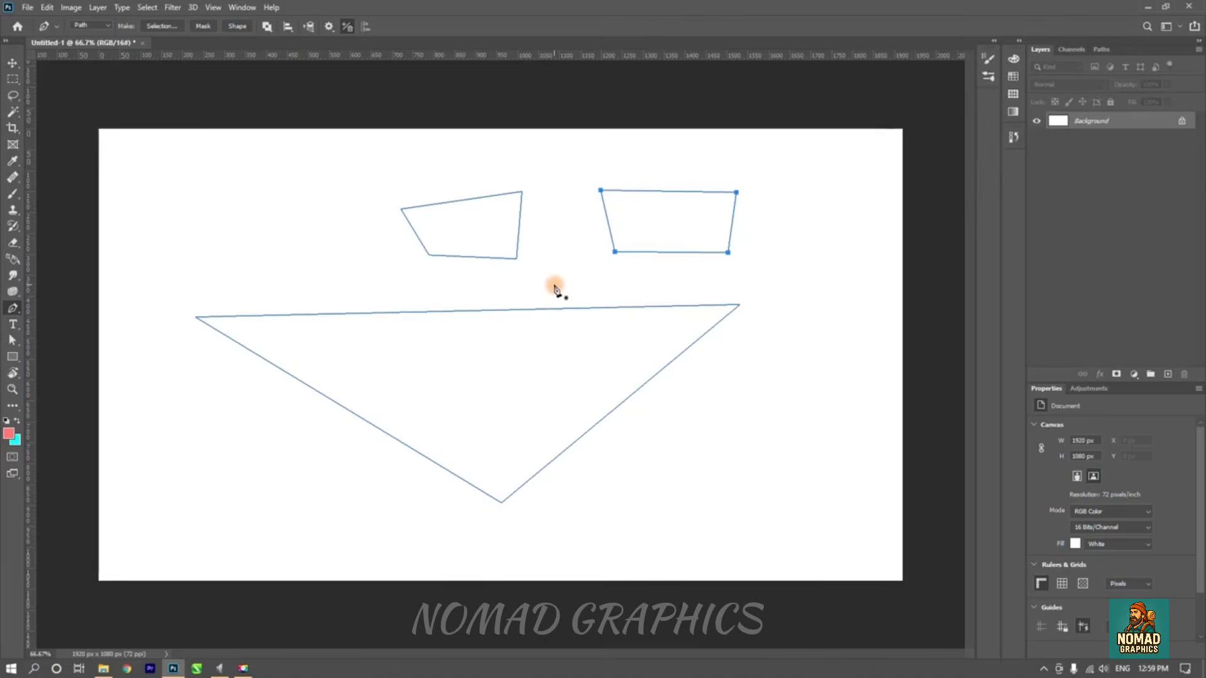
# - Draw an open 13-point zigzag path from above the triangle's left corner towards its middle, and end it unclosed
pyautogui.click(188, 269)
pyautogui.click(238, 184)
pyautogui.click(263, 268)
pyautogui.click(305, 190)
pyautogui.click(308, 260)
pyautogui.click(345, 241)
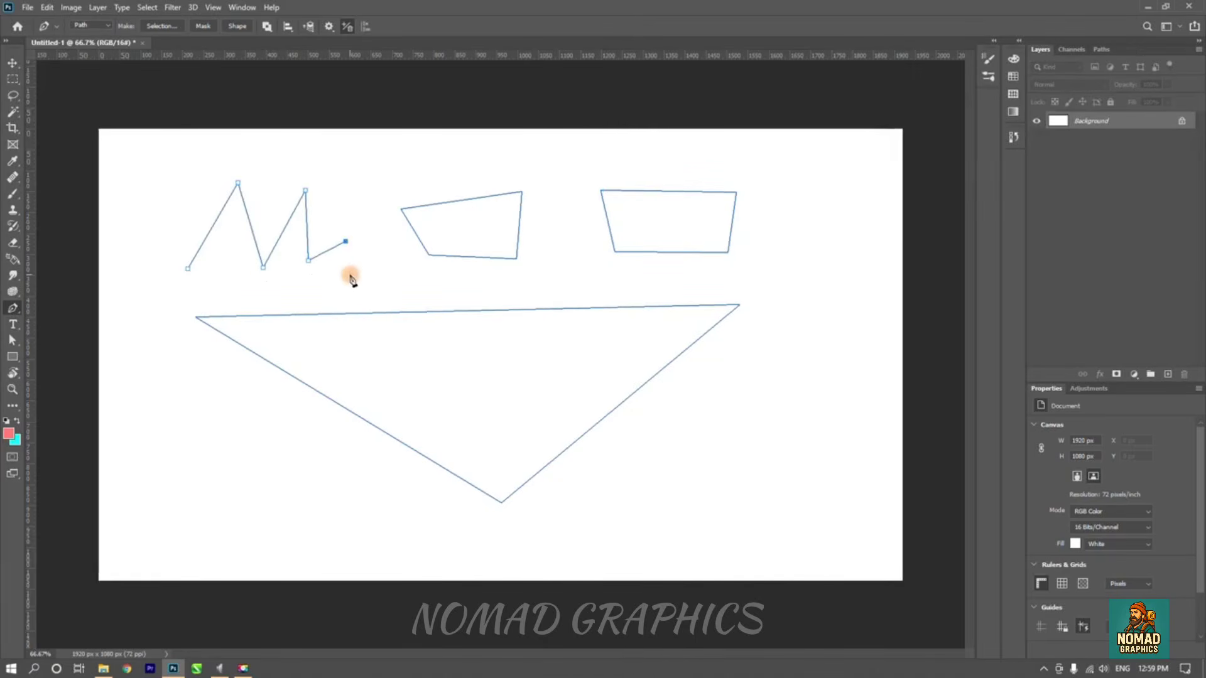
pyautogui.click(350, 274)
pyautogui.click(384, 272)
pyautogui.click(375, 300)
pyautogui.click(432, 275)
pyautogui.click(434, 293)
pyautogui.click(479, 278)
pyautogui.click(482, 299)
pyautogui.press('Escape')
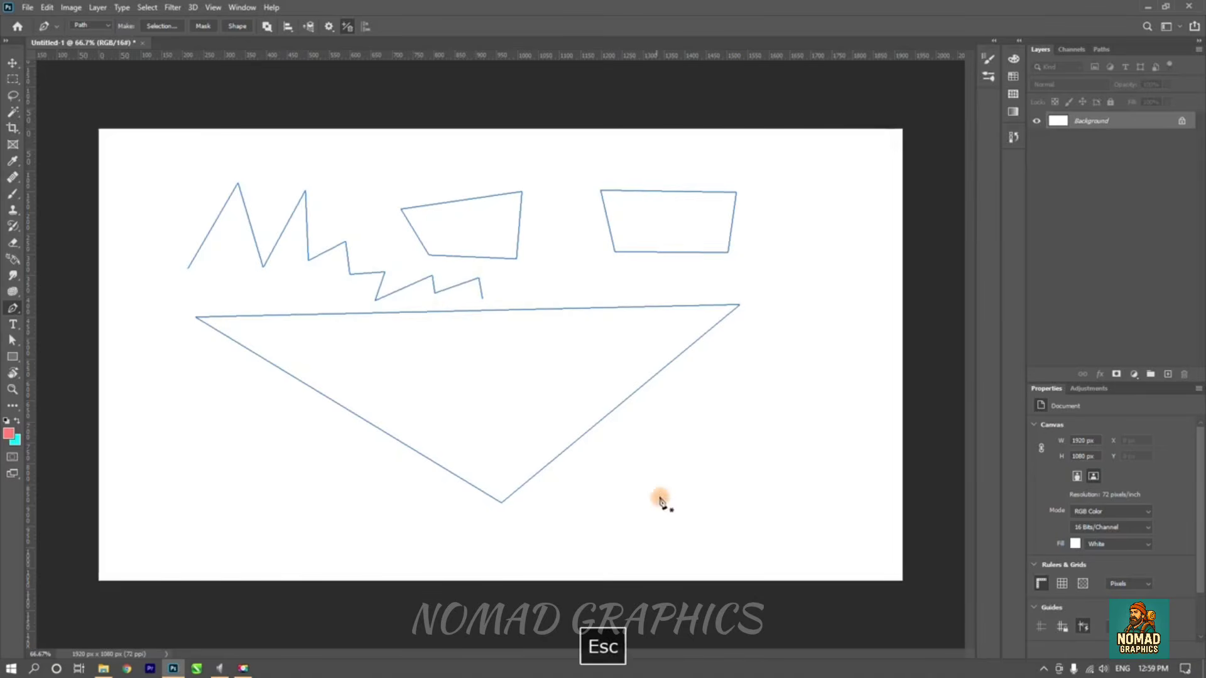
# - Draw a closed irregular seven-point path in the lower-right area of the canvas, beside the triangle
pyautogui.click(697, 488)
pyautogui.click(716, 430)
pyautogui.click(787, 484)
pyautogui.click(794, 371)
pyautogui.click(728, 403)
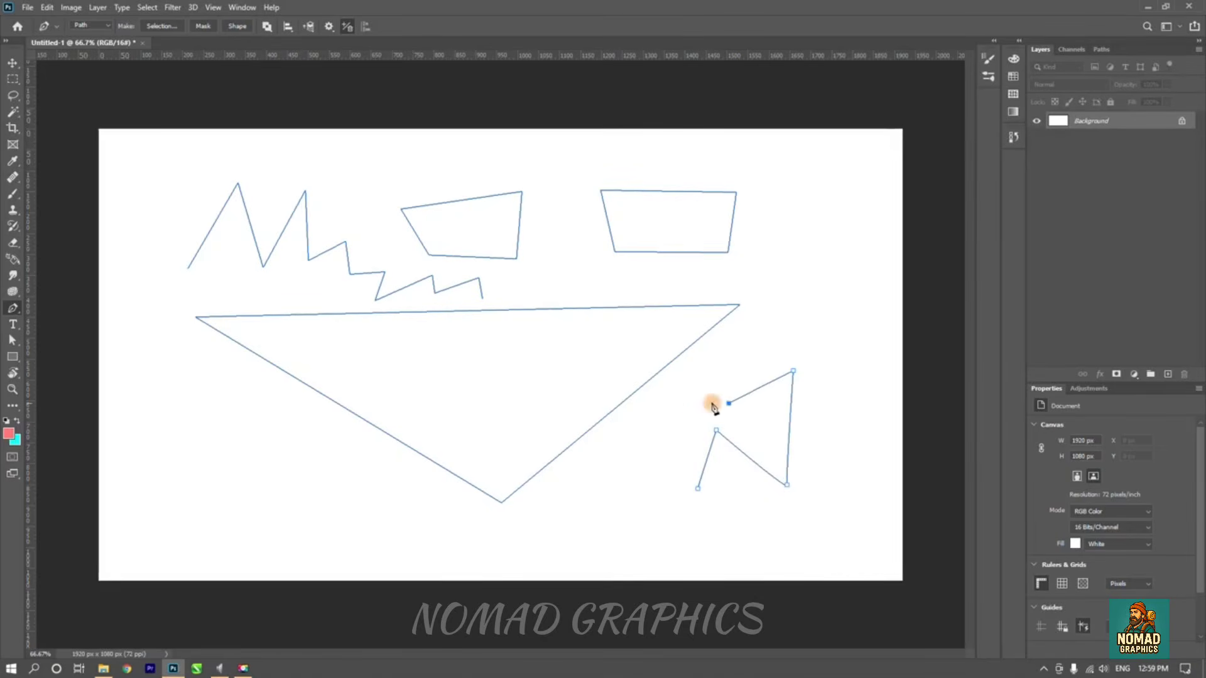
pyautogui.click(692, 403)
pyautogui.click(673, 475)
pyautogui.click(697, 488)
# - Compare the document's list of paths with its list of layers
pyautogui.click(1103, 50)
pyautogui.click(1041, 49)
pyautogui.click(1102, 50)
pyautogui.click(1044, 52)
# - Compare the Shape, Path and Pixels drawing modes offered for the Pen tool and the Rectangle tool
pyautogui.click(107, 26)
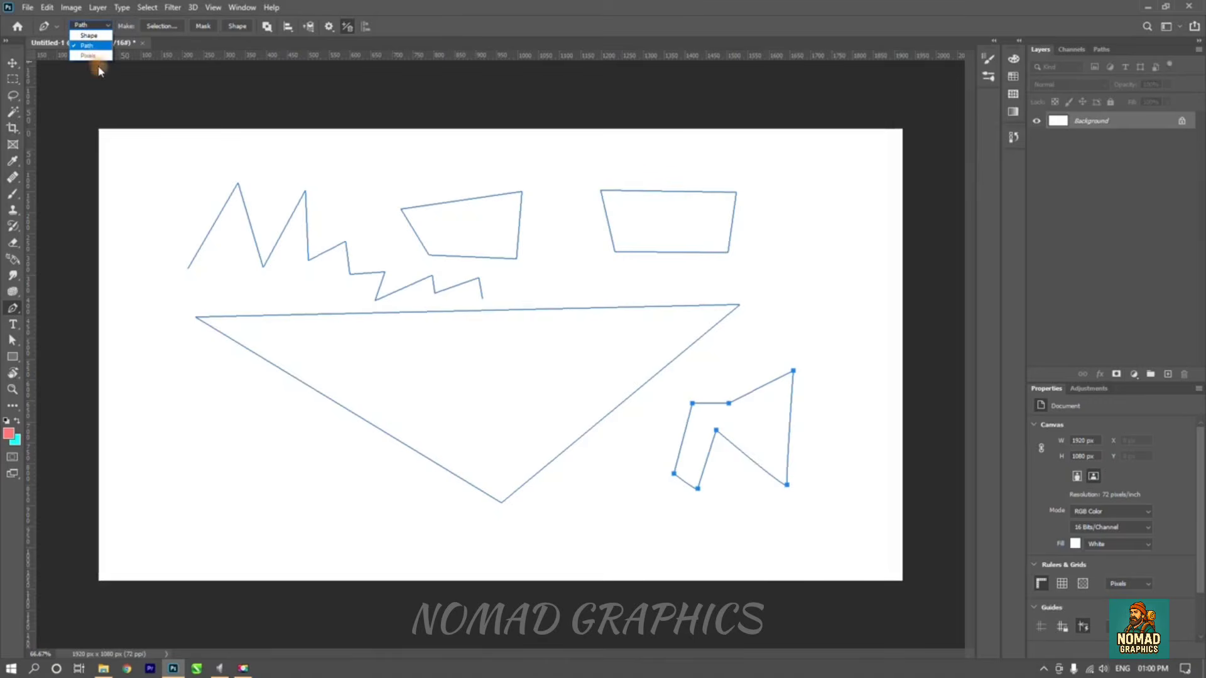
pyautogui.click(13, 361)
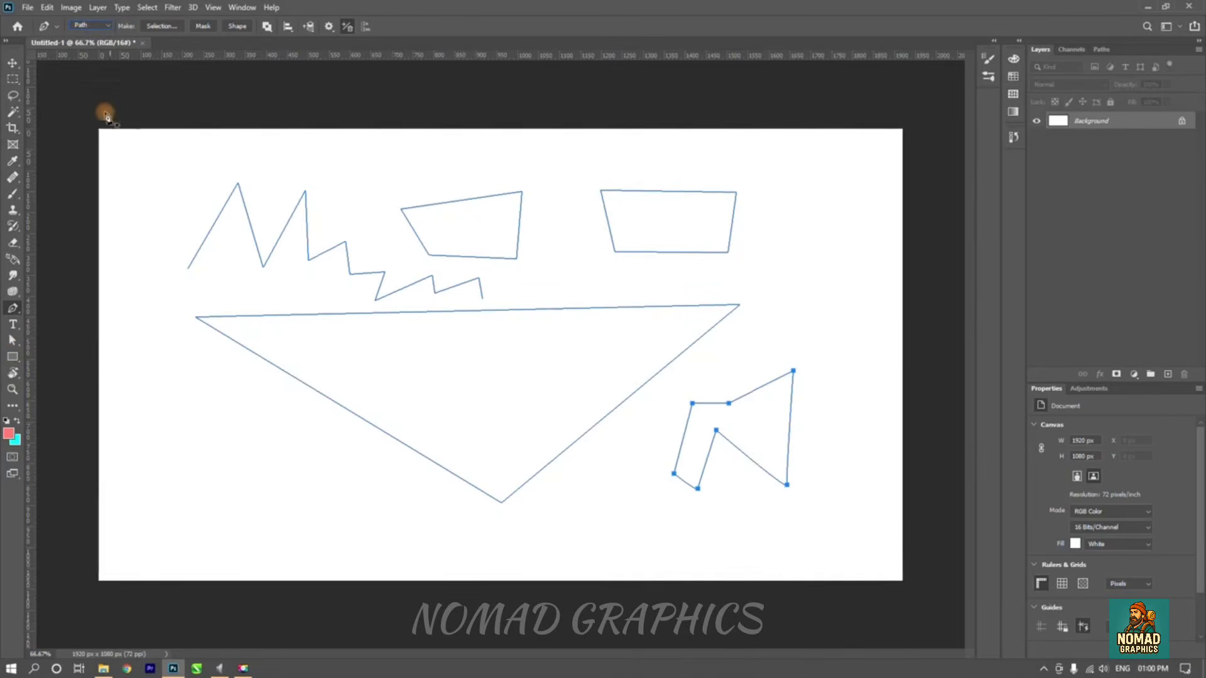
pyautogui.click(13, 356)
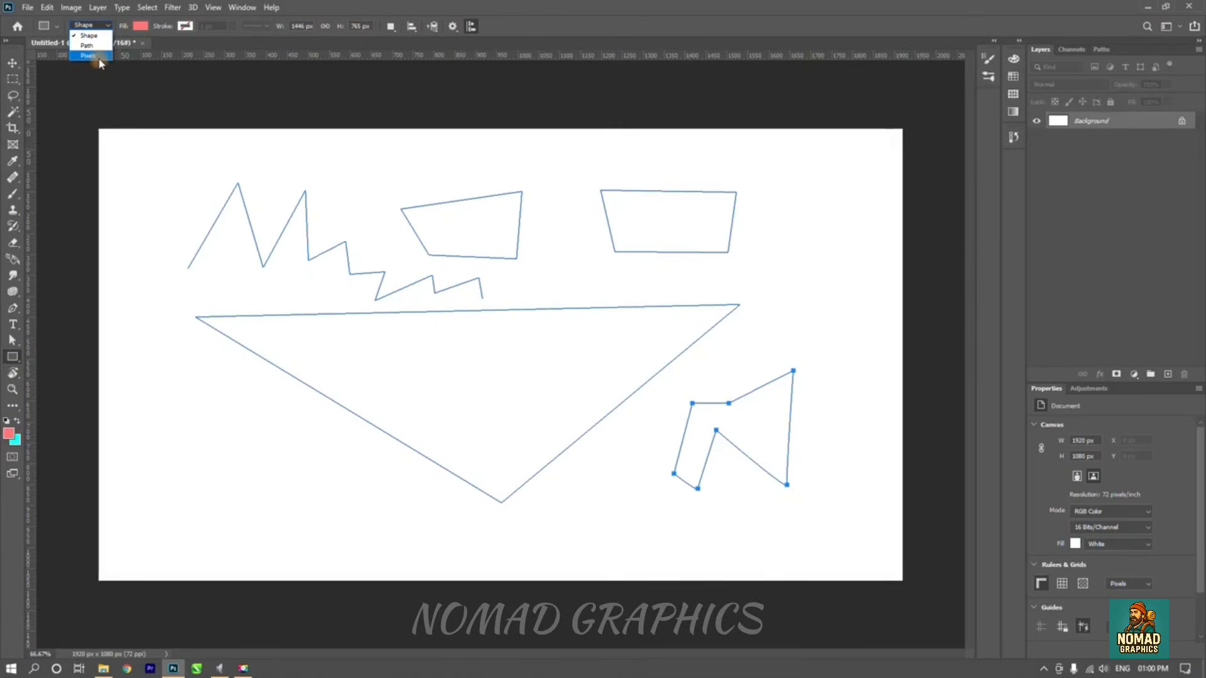
pyautogui.click(12, 312)
pyautogui.click(13, 310)
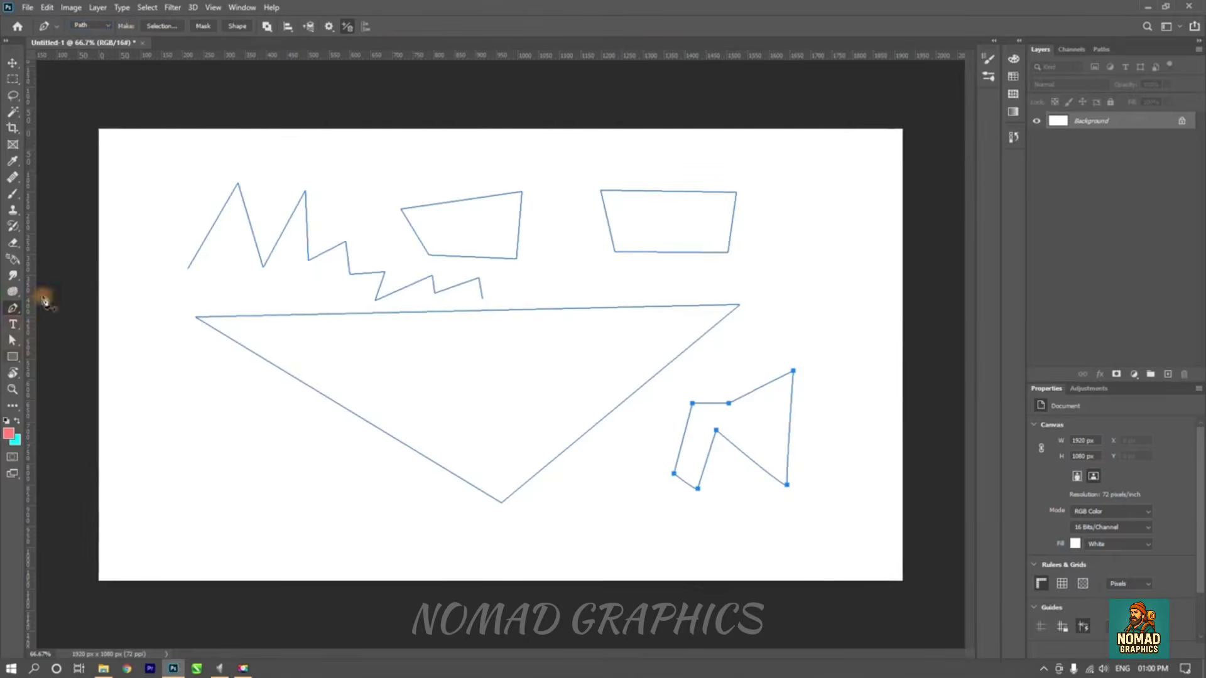
# - Set the Pen tool's drawing mode to Shape and display the work path again
pyautogui.click(94, 29)
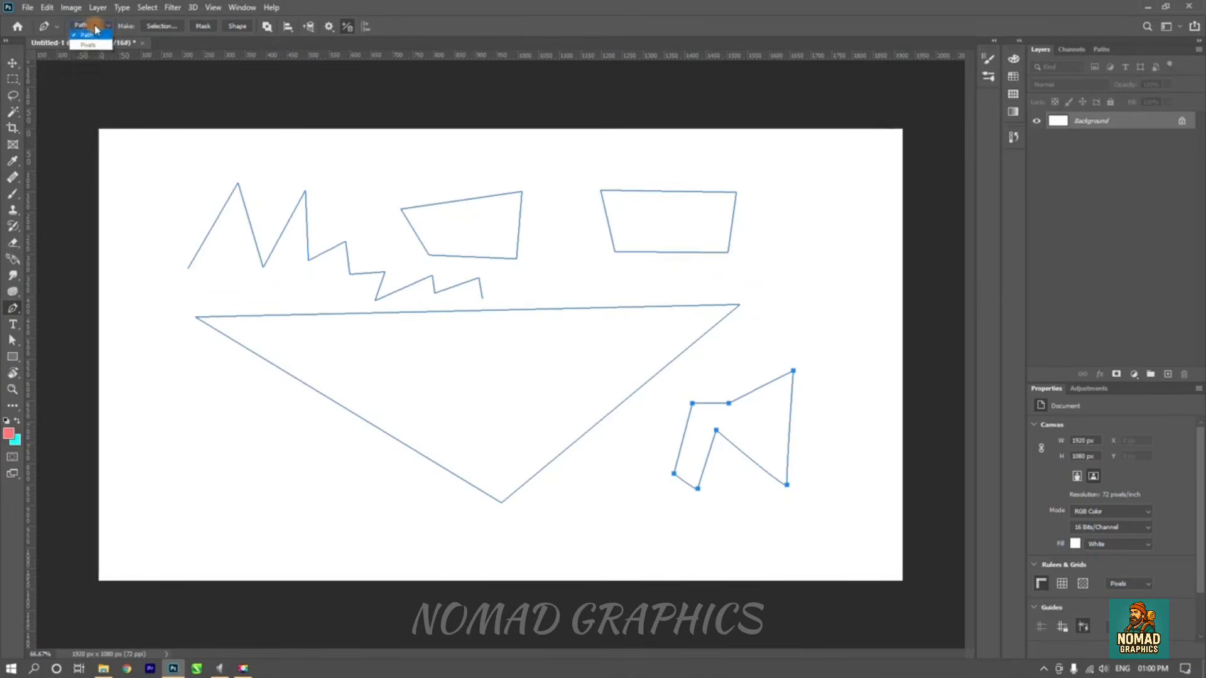
pyautogui.click(83, 33)
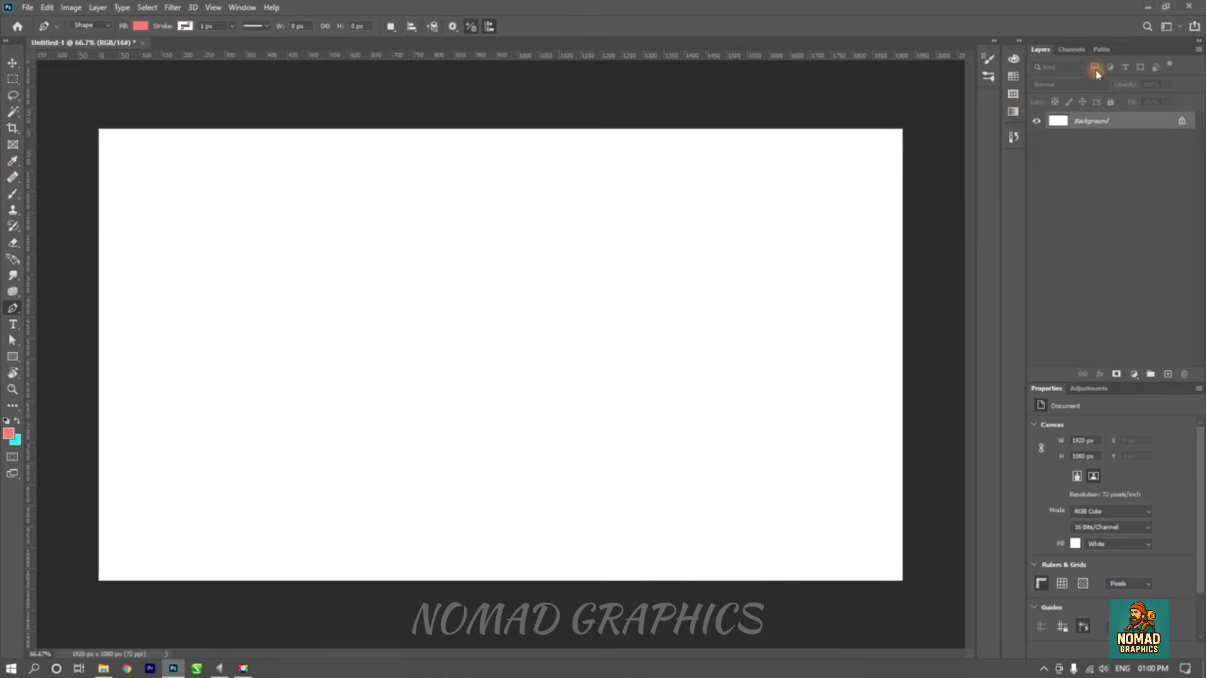
pyautogui.click(1102, 49)
pyautogui.click(1040, 69)
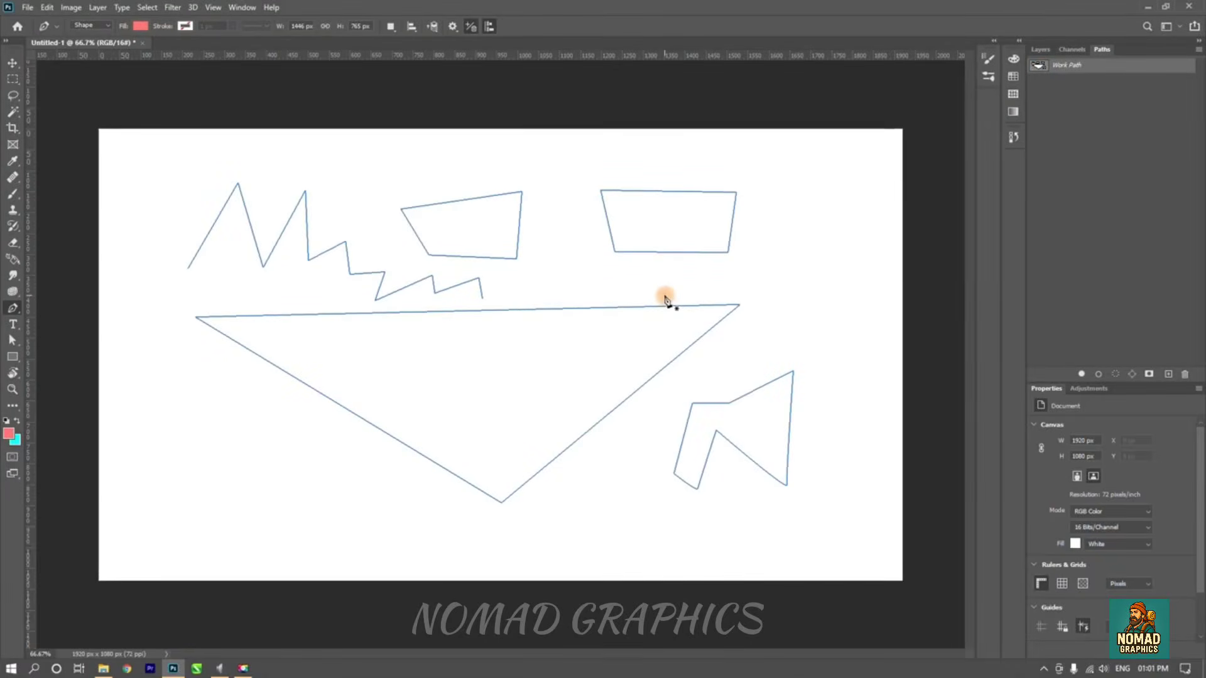
# - Draw a closed four-point filled shape about 155 × 158 px near the canvas's upper-right corner
pyautogui.click(808, 171)
pyautogui.click(837, 174)
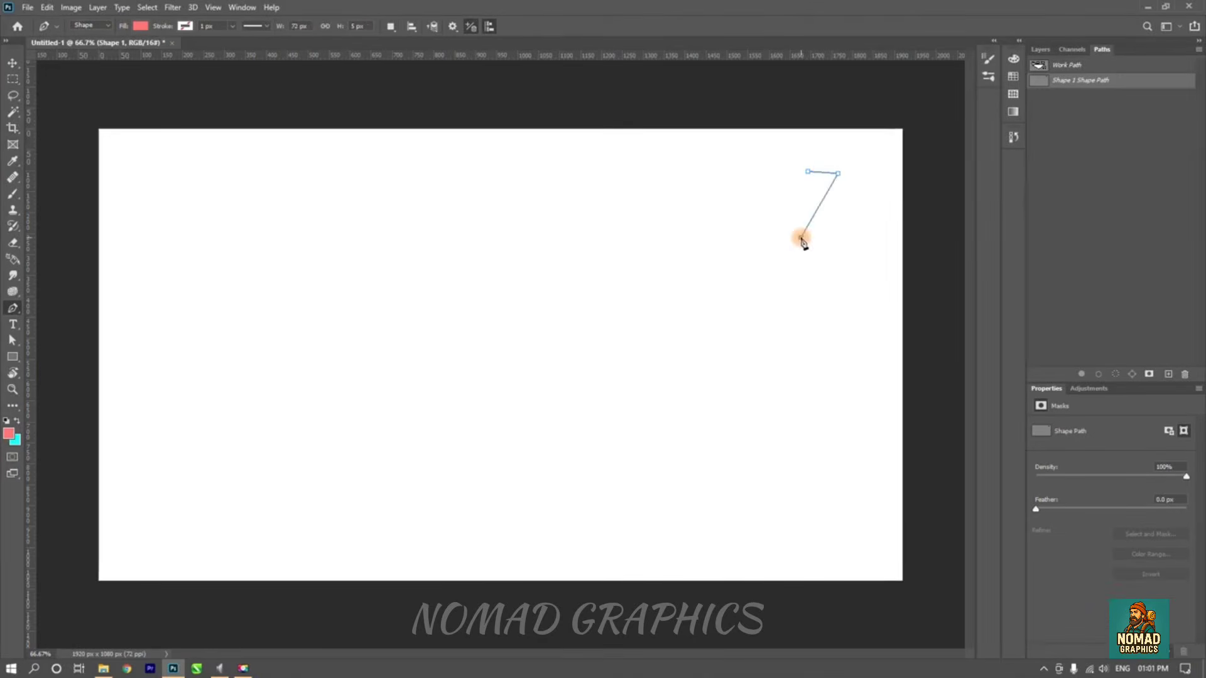
pyautogui.click(800, 238)
pyautogui.click(774, 203)
pyautogui.click(808, 171)
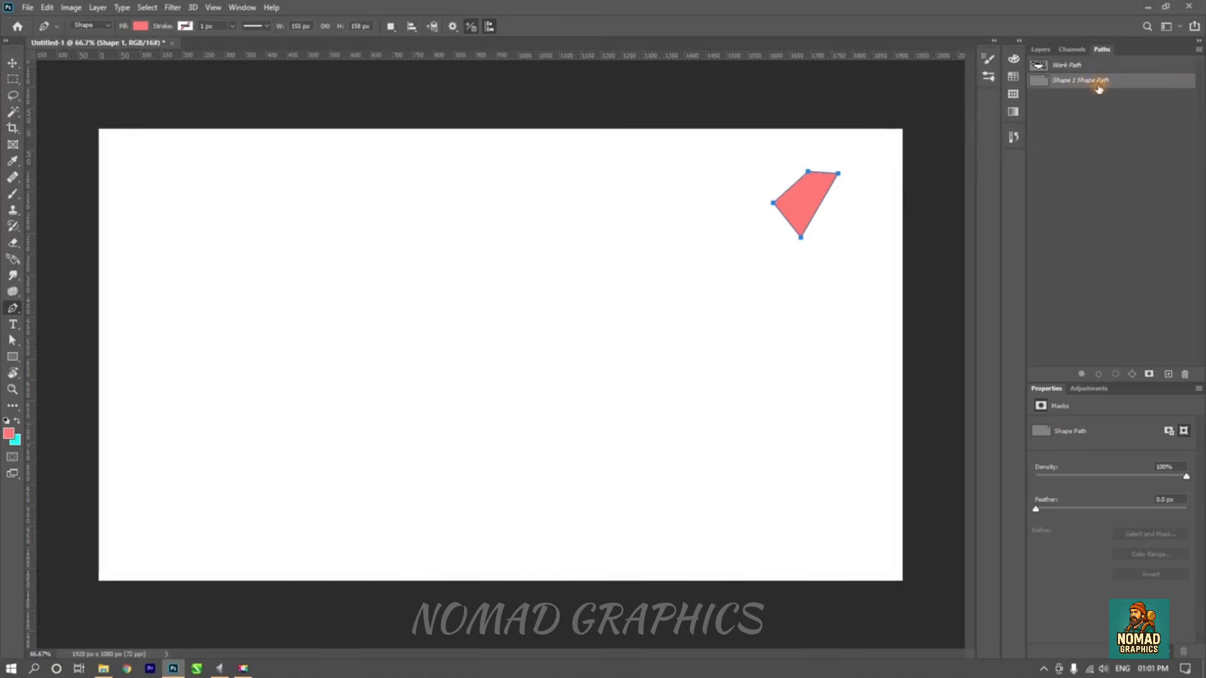
# - Undo the whole four-point shape in the canvas's upper-right corner
pyautogui.hotkey('ctrl', 'z')
pyautogui.hotkey('ctrl', 'z')
pyautogui.hotkey('ctrl', 'z')
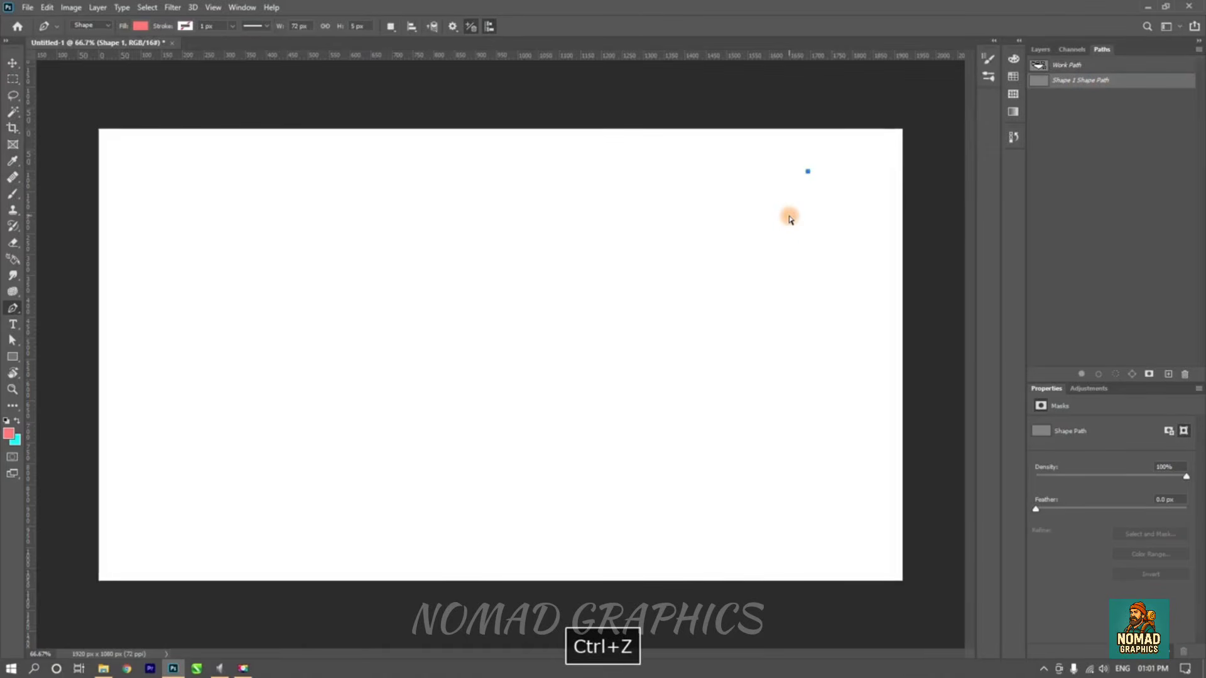
pyautogui.hotkey('ctrl', 'z')
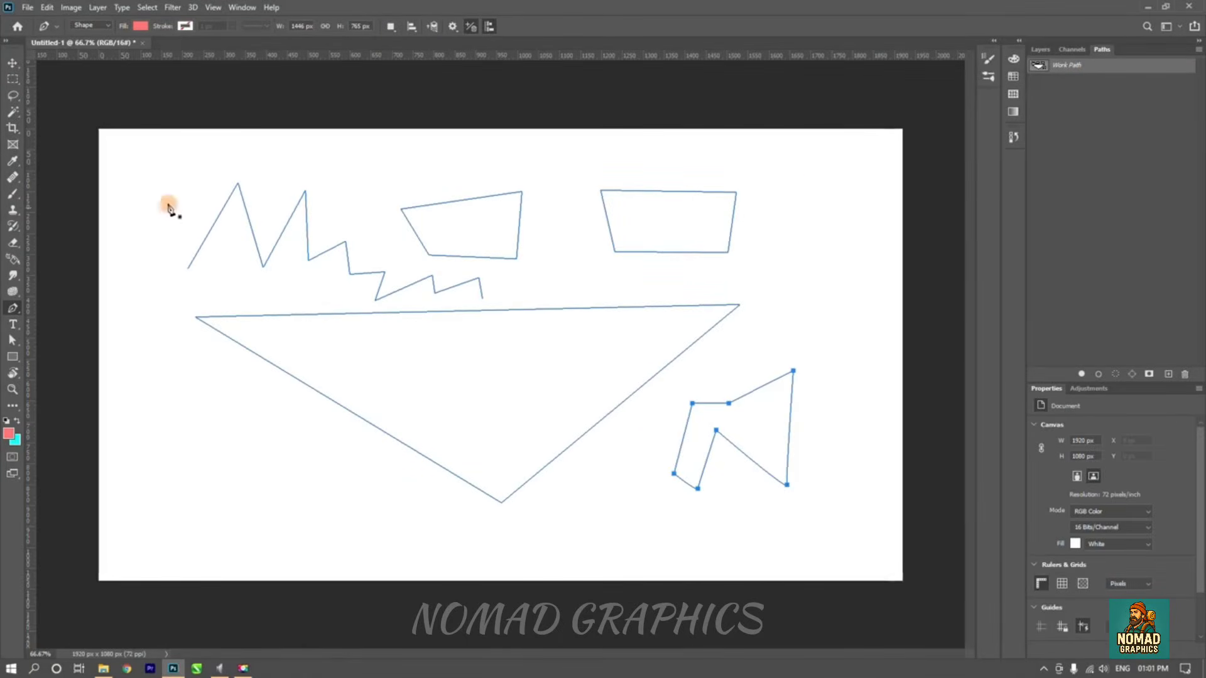
# - With the layers displayed, draw a closed four-point shape about 321 × 437 px in the upper middle of the canvas
pyautogui.click(1040, 49)
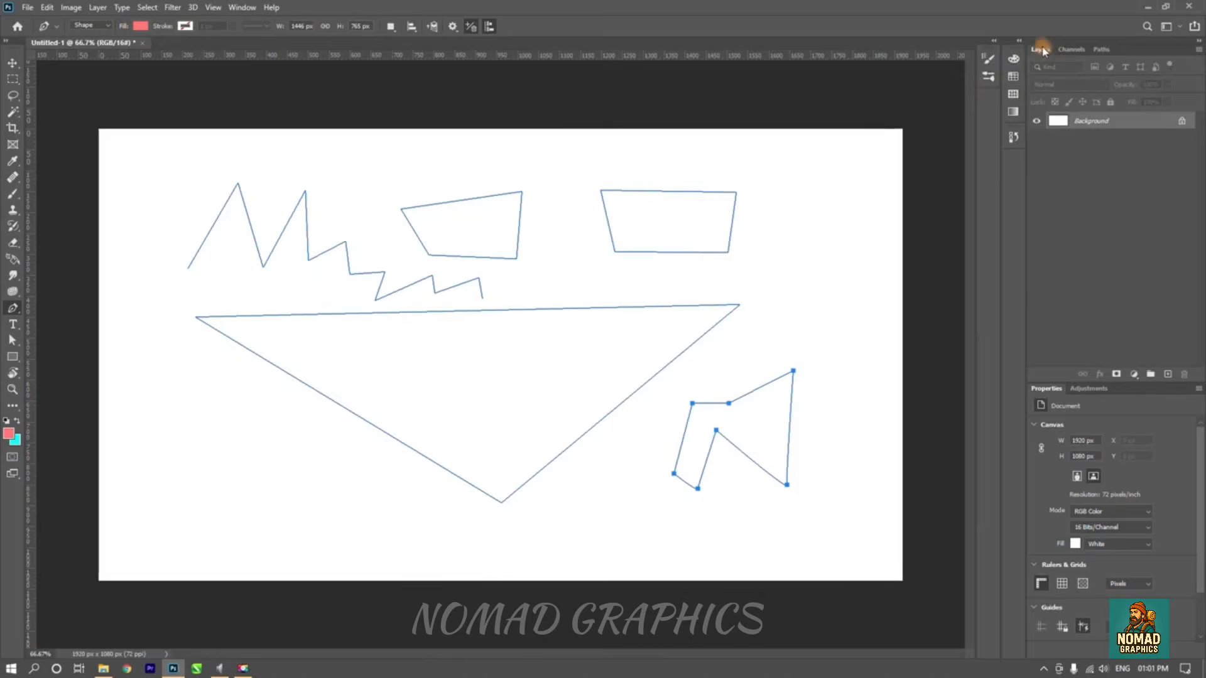
pyautogui.click(639, 152)
pyautogui.click(506, 256)
pyautogui.click(600, 335)
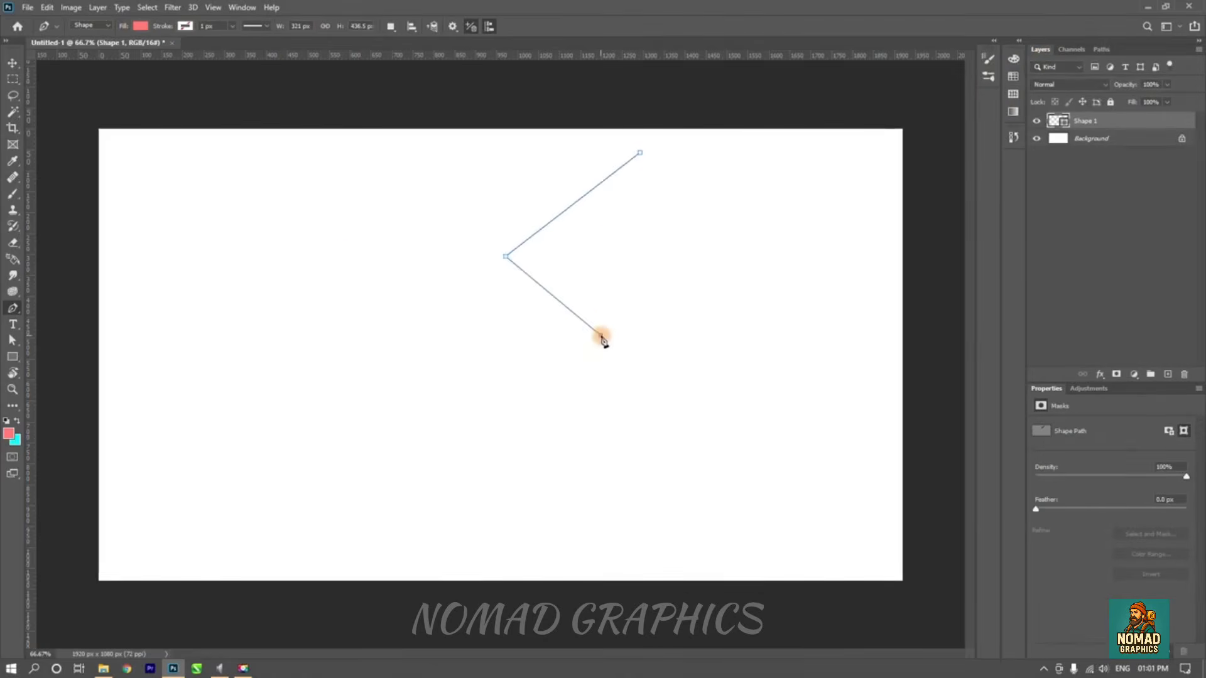
pyautogui.click(640, 242)
pyautogui.click(640, 153)
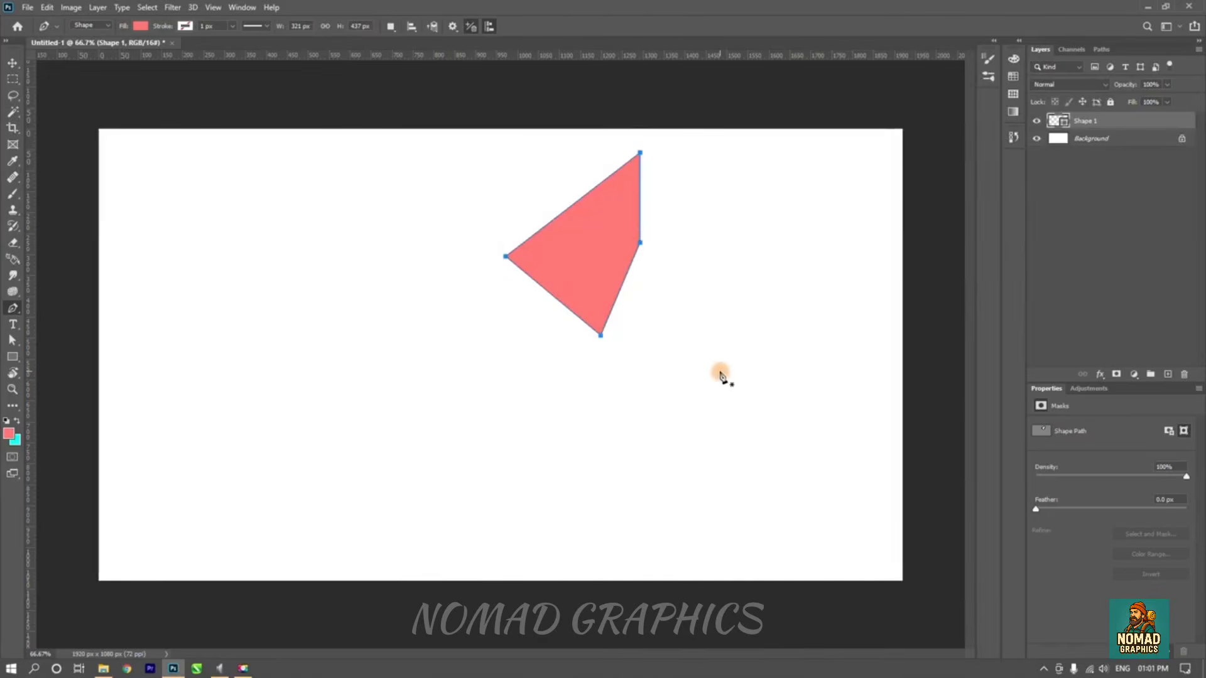
# - Change the four-point shape's fill to orange and check its stroke colour options
pyautogui.click(140, 27)
pyautogui.click(130, 91)
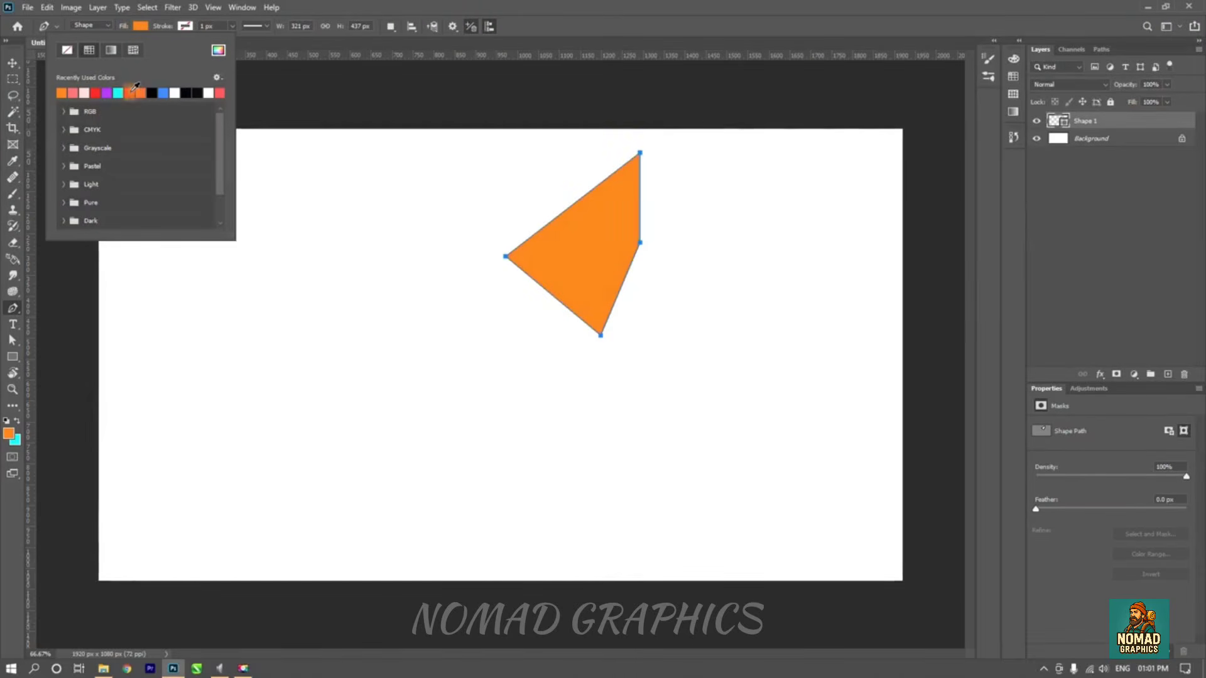
pyautogui.click(184, 27)
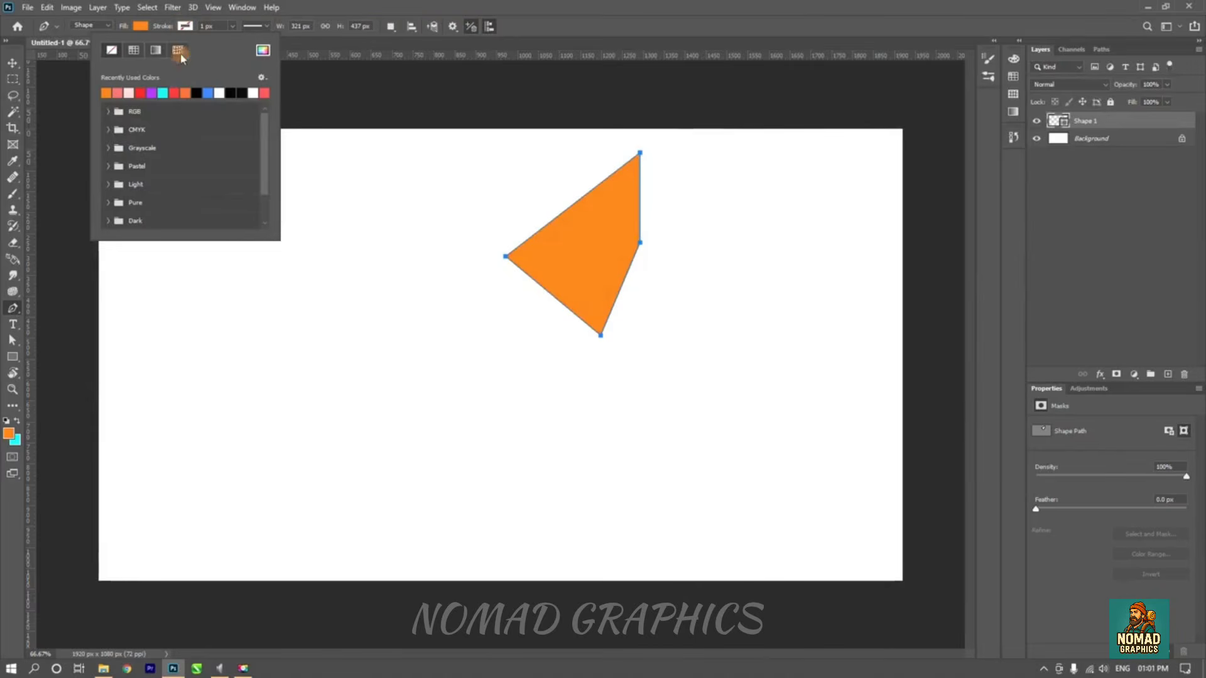
pyautogui.click(558, 27)
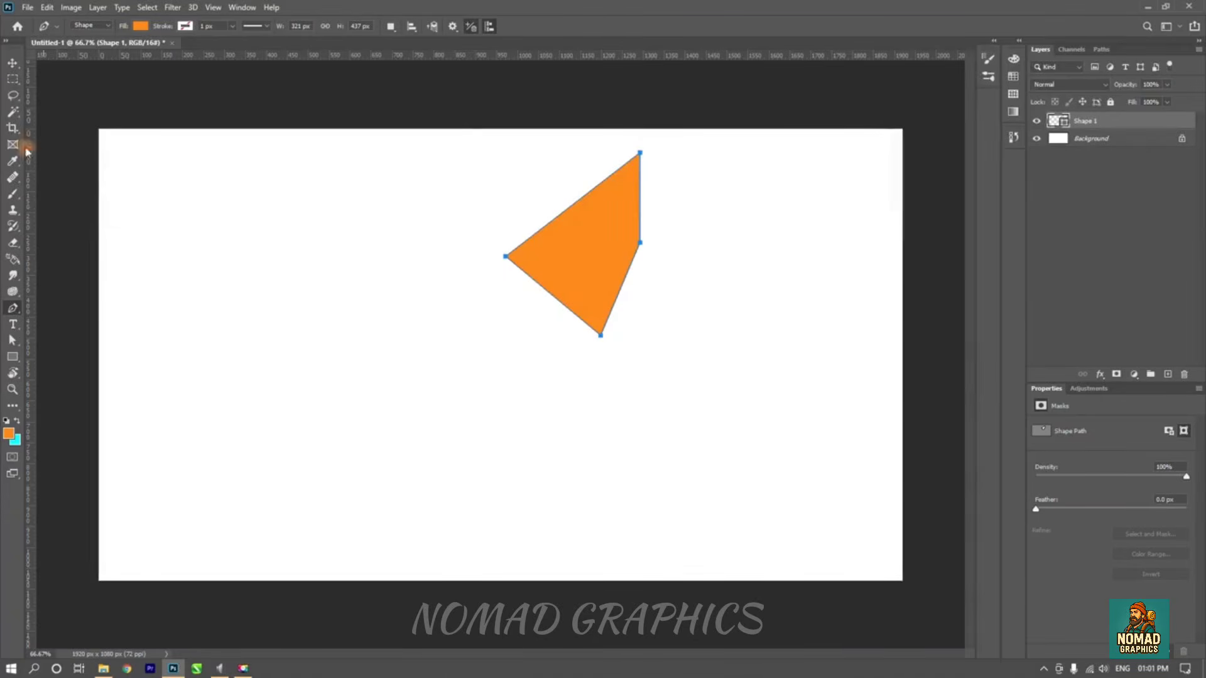
# - Move the orange shape slightly down and to the left, and delete it
pyautogui.click(13, 63)
pyautogui.moveTo(578, 196); pyautogui.dragTo(523, 272)
pyautogui.press('Delete')
# - Delete the work path that holds the previously drawn straight-line paths
pyautogui.click(1102, 49)
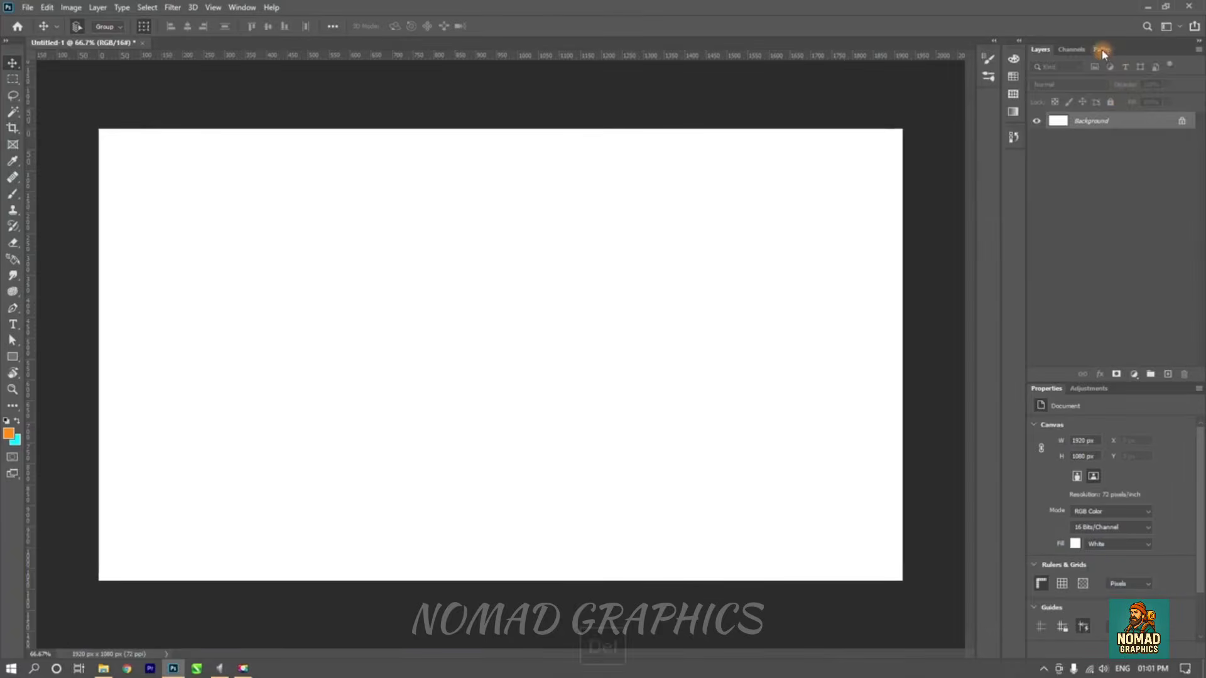
pyautogui.click(1071, 67)
pyautogui.press('Delete')
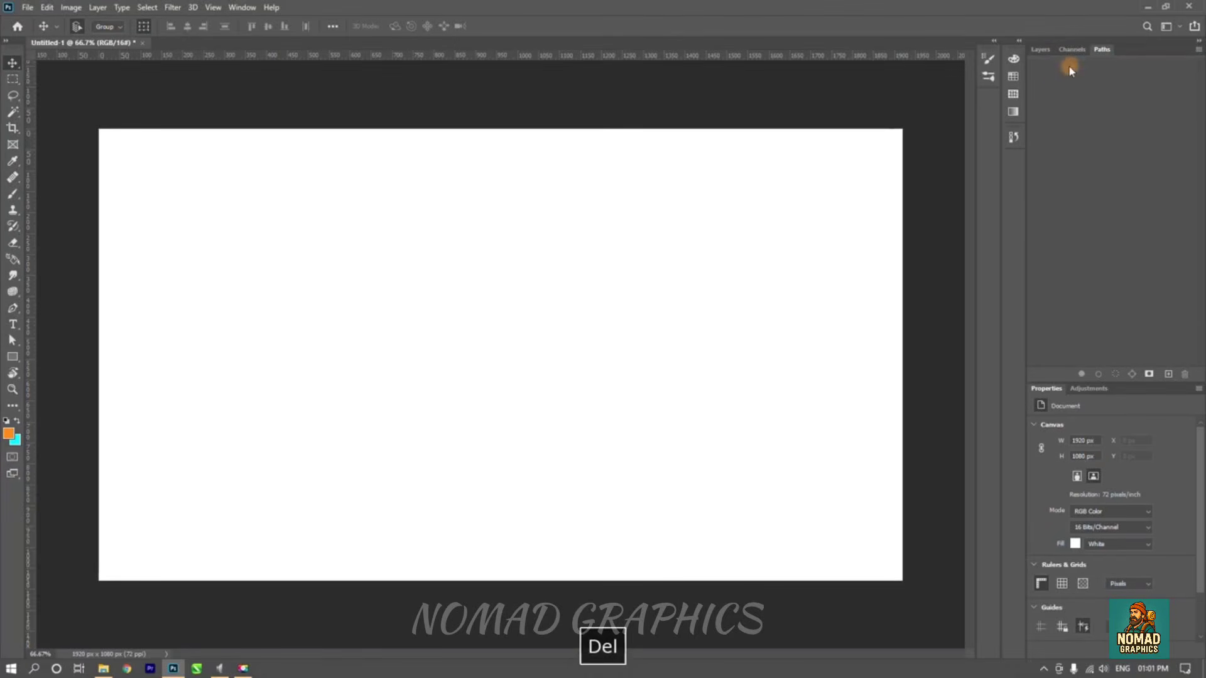
# - Draw an orange four-point shape about 945 × 399 px on the left half of the canvas with the Pen tool
pyautogui.click(12, 309)
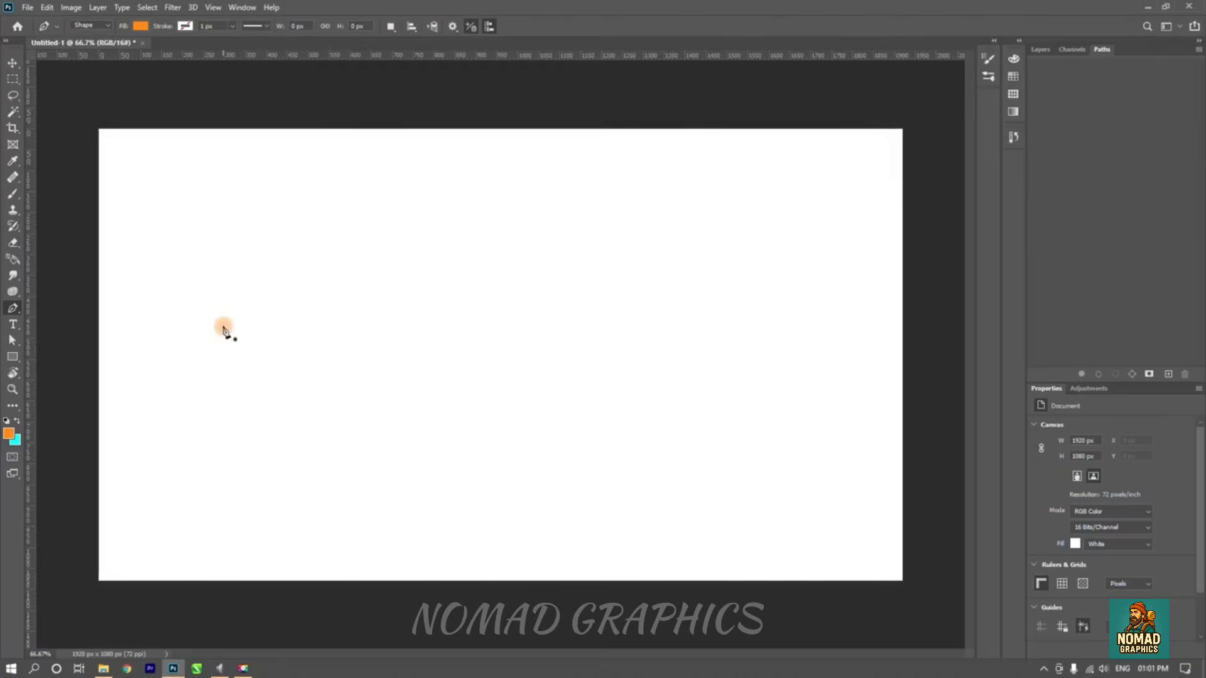
pyautogui.click(198, 245)
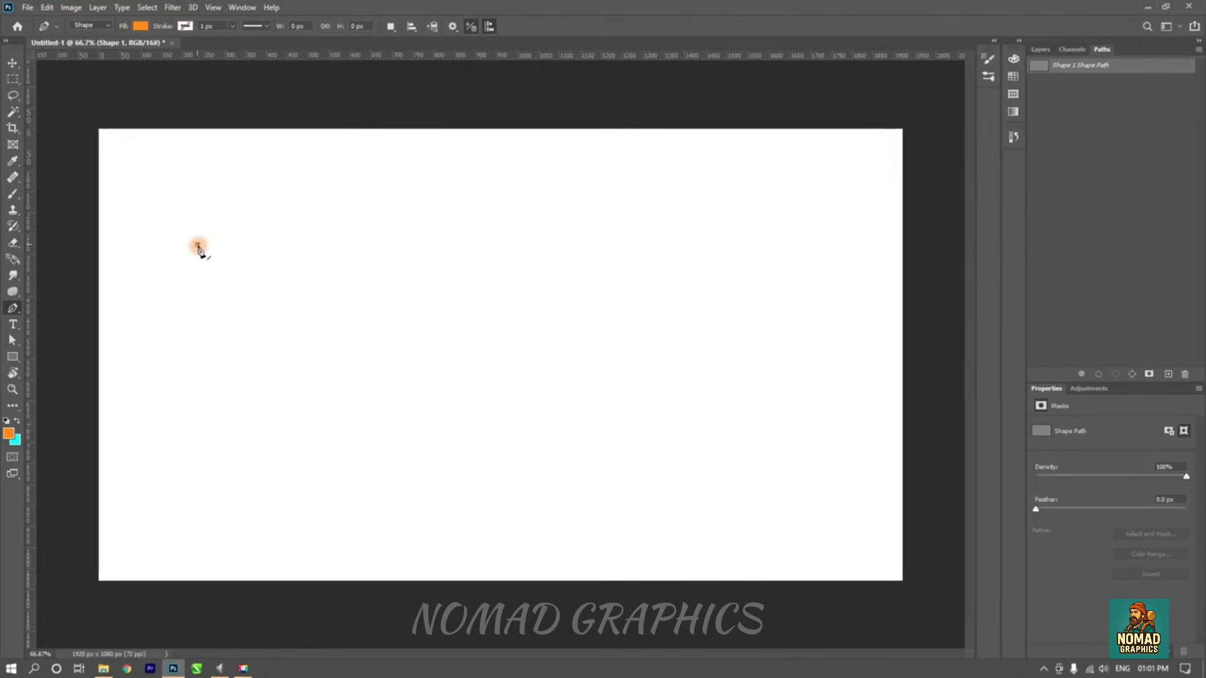
pyautogui.click(593, 231)
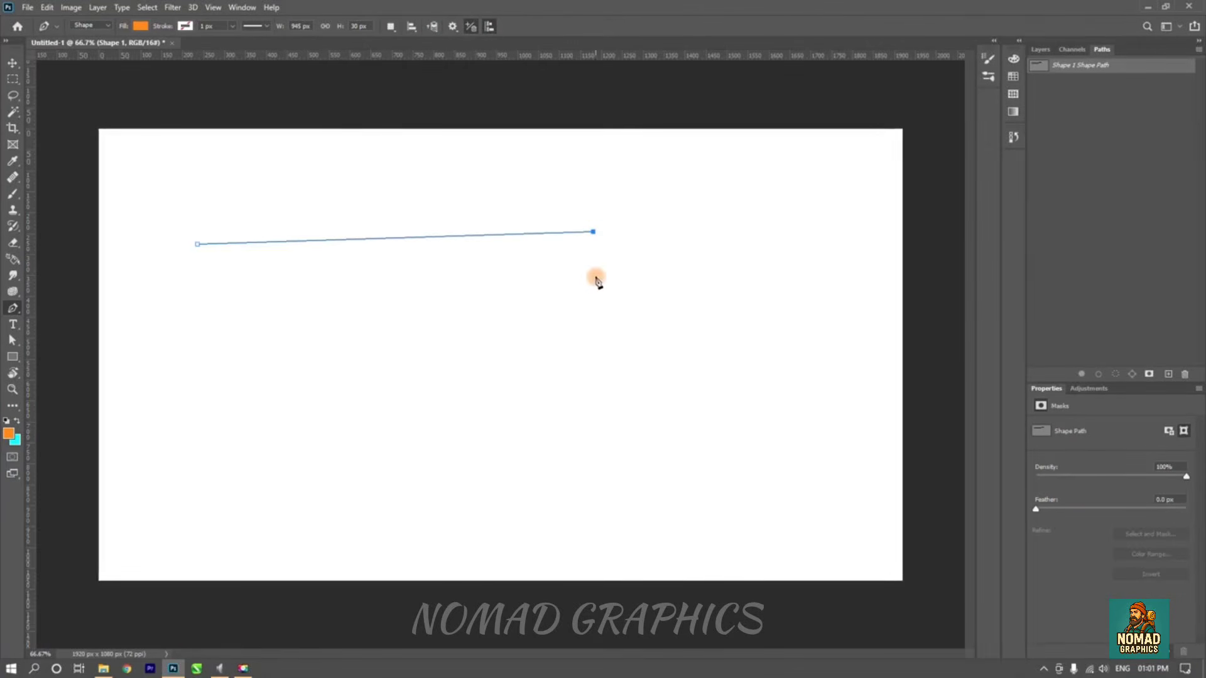
pyautogui.click(592, 398)
pyautogui.click(325, 399)
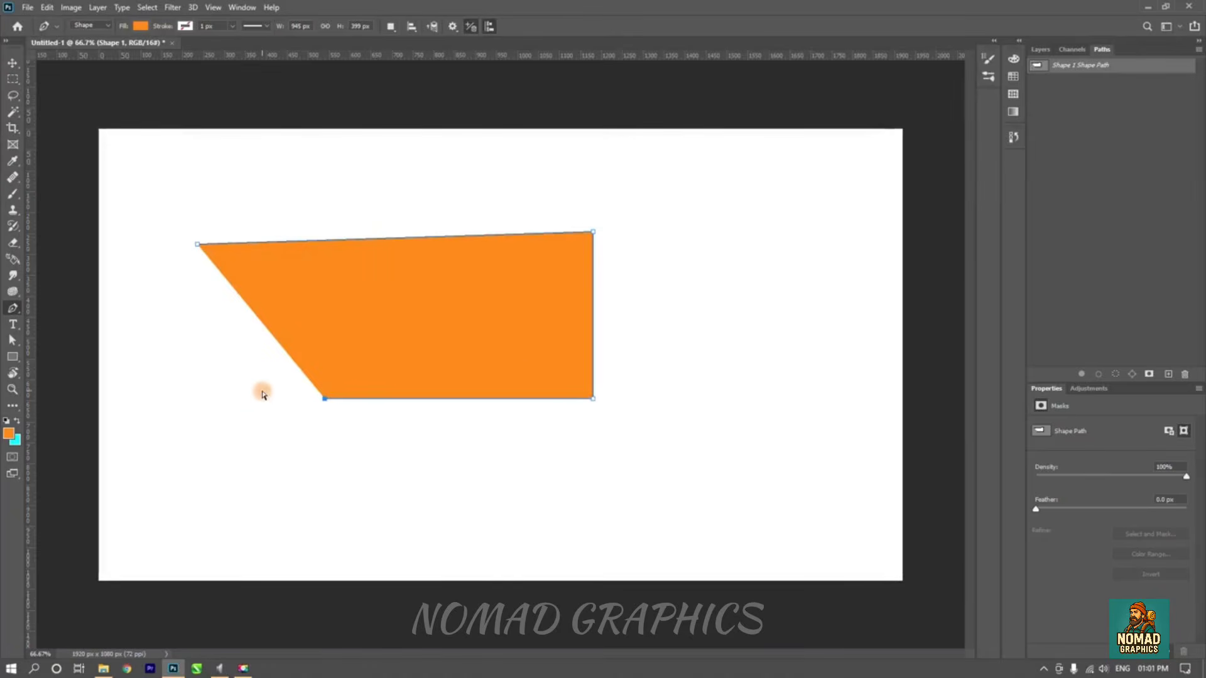
# - Undo all points of the large orange shape
pyautogui.hotkey('ctrl', 'z')
pyautogui.hotkey('ctrl', 'z')
pyautogui.hotkey('ctrl', 'z')
pyautogui.hotkey('ctrl', 'z')
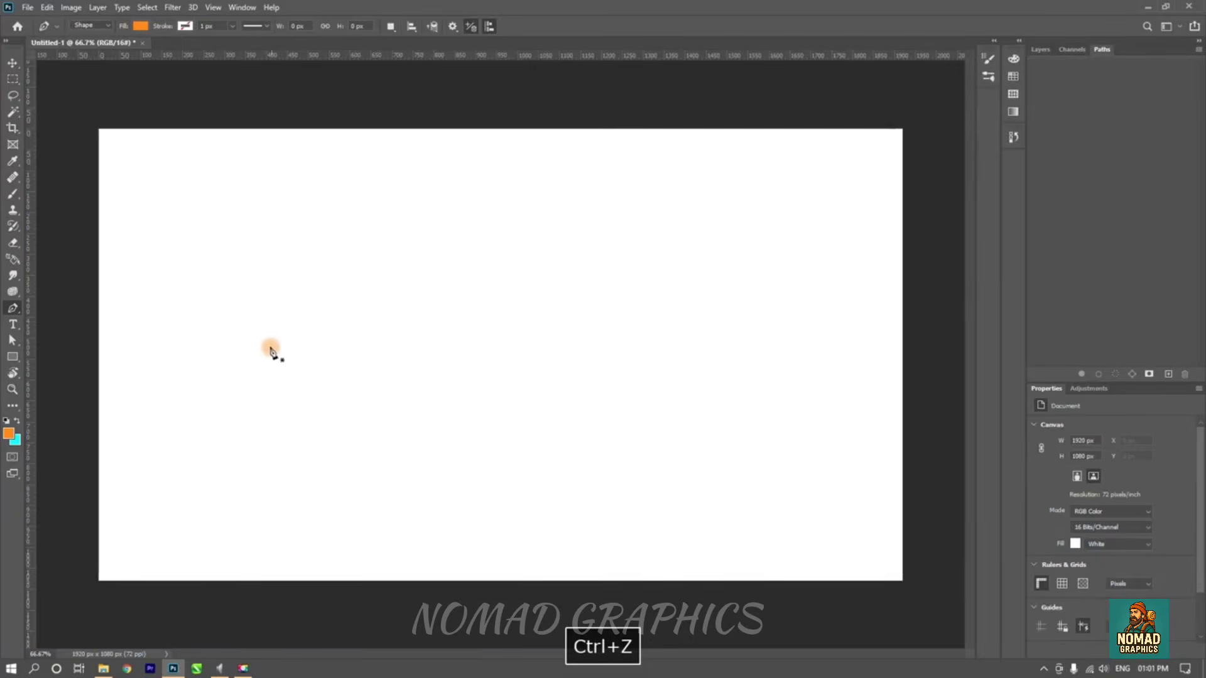
# - Try free and constrained straight segments, each about 1000 px long, from one start point on the canvas's left half, undoing each endpoint
pyautogui.click(187, 279)
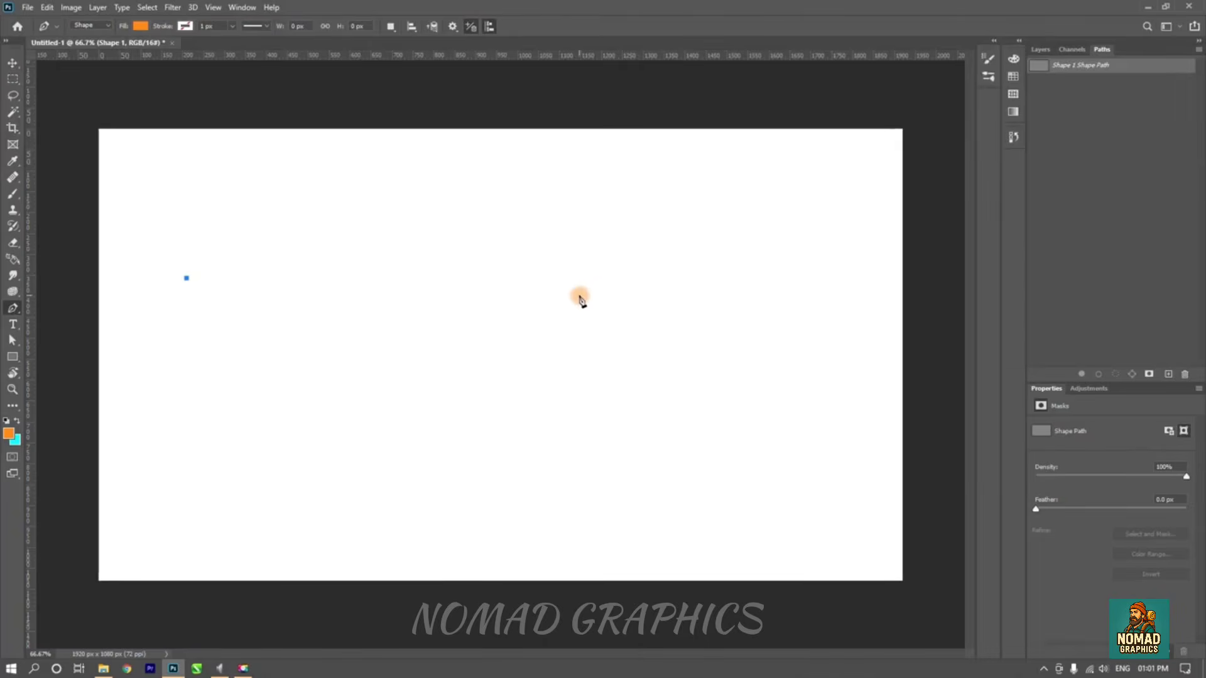
pyautogui.click(604, 278)
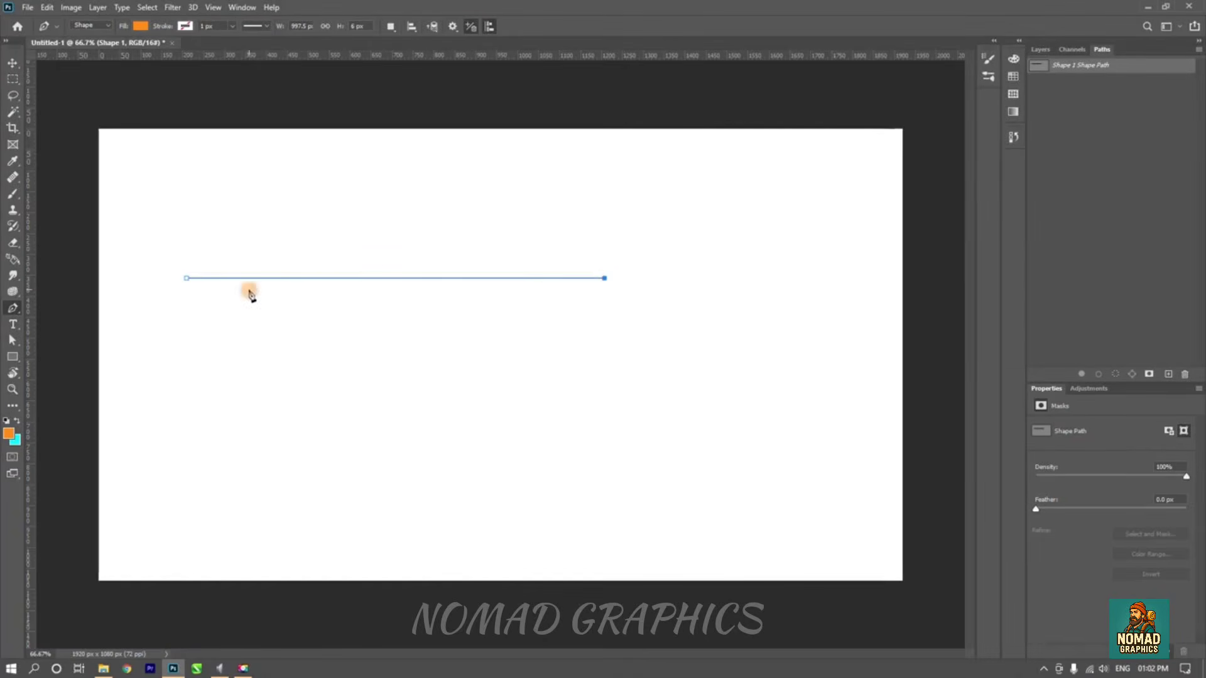
pyautogui.hotkey('ctrl', 'z')
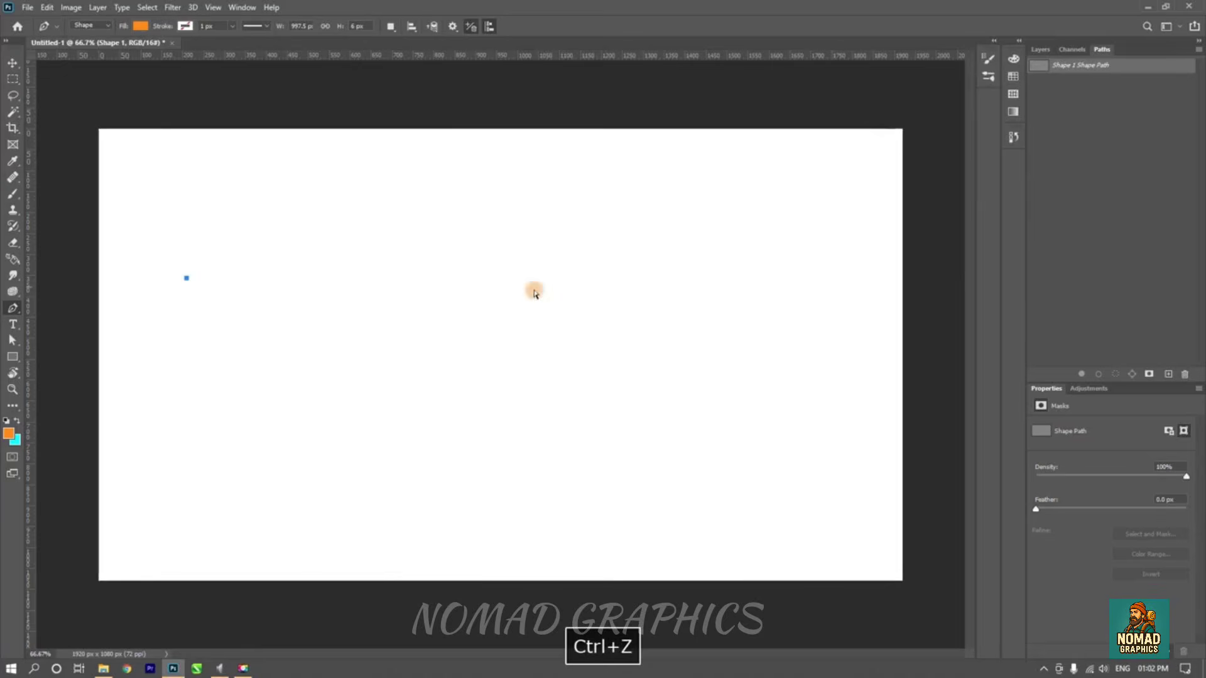
pyautogui.click(601, 280)
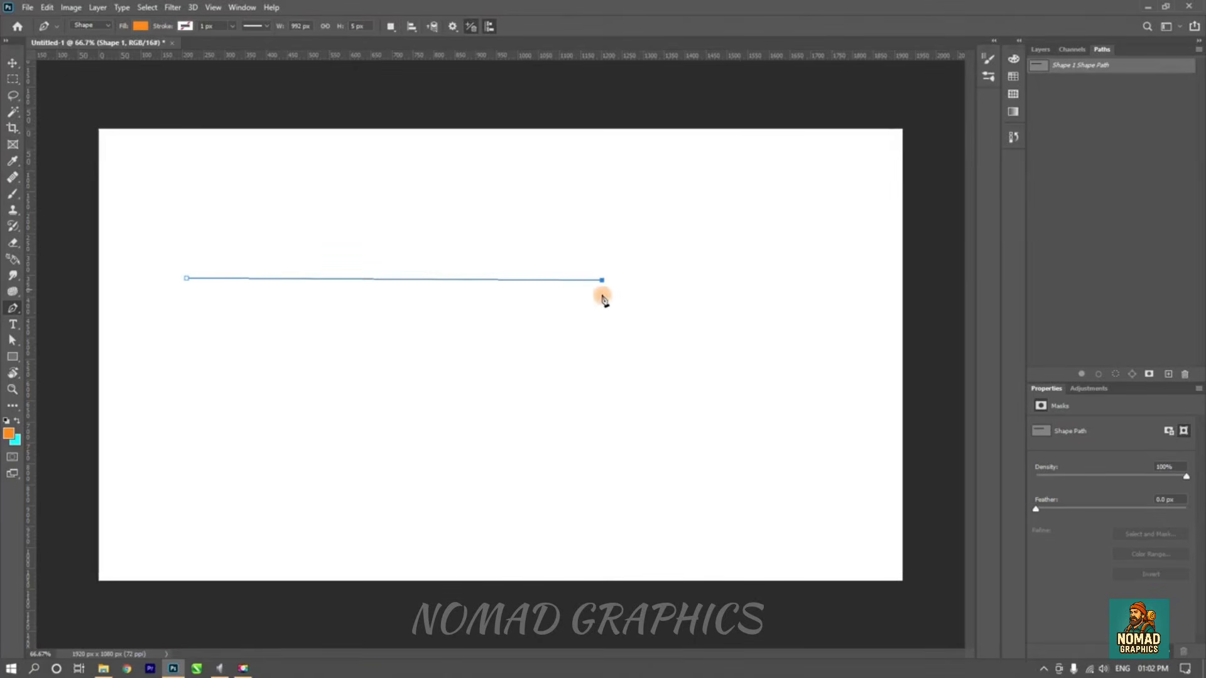
pyautogui.hotkey('ctrl', 'z')
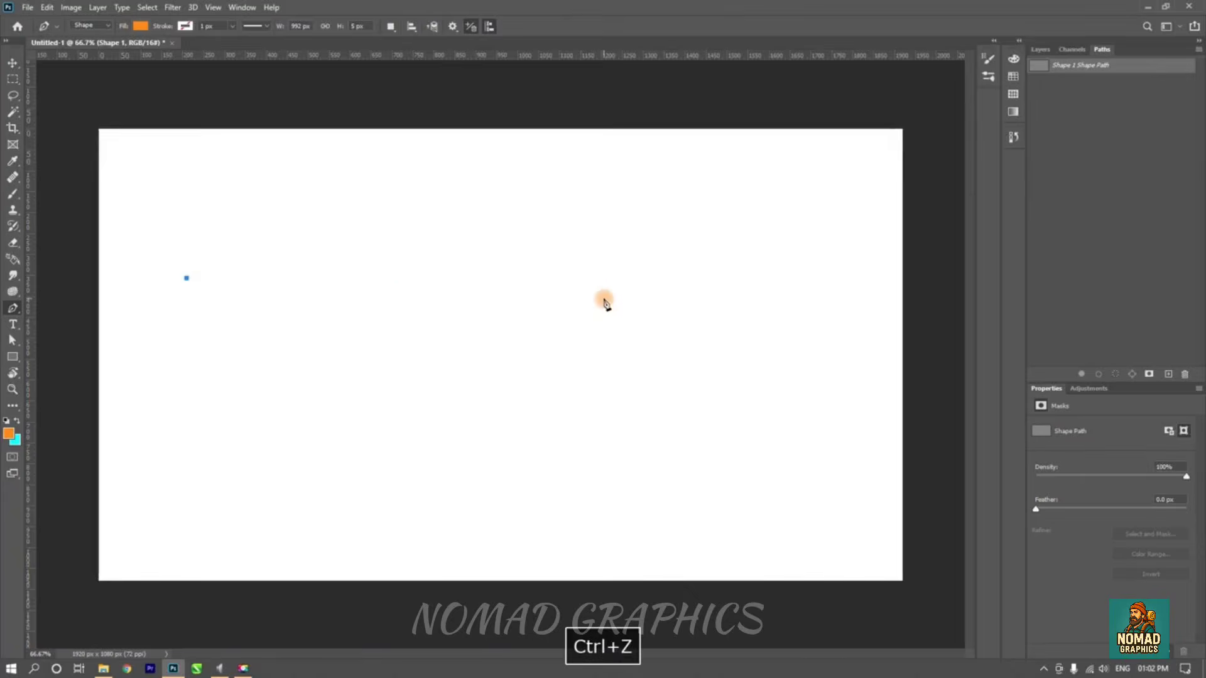
pyautogui.click(631, 237)
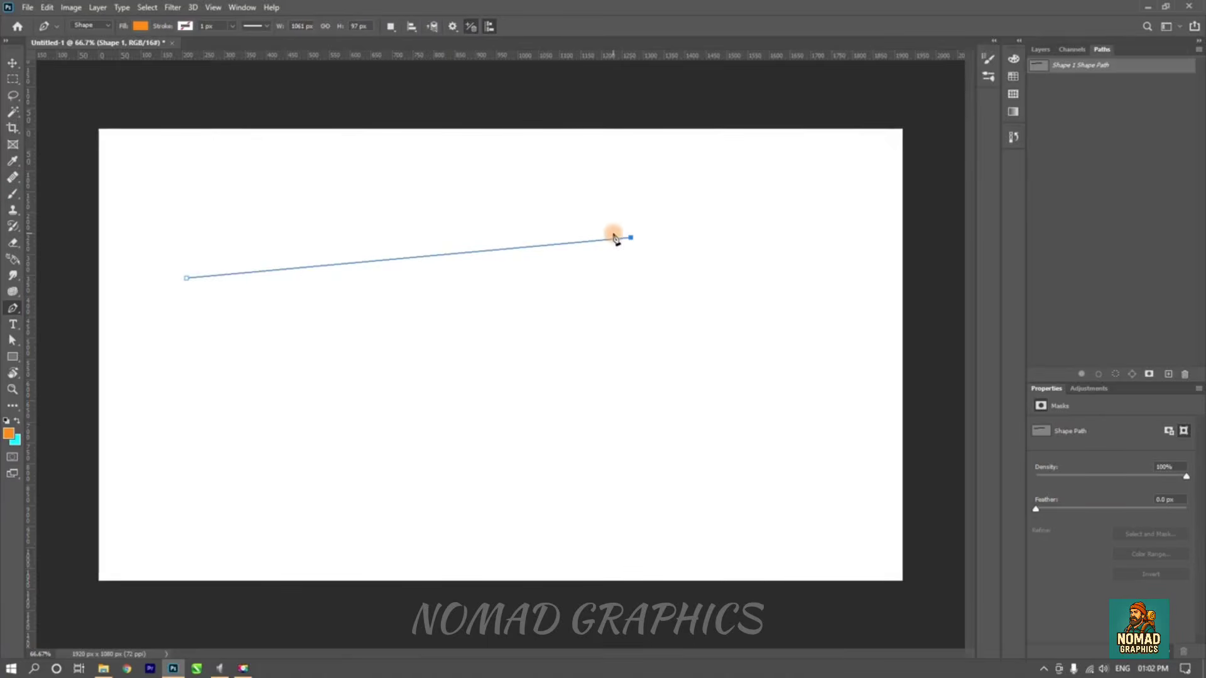
pyautogui.hotkey('ctrl', 'z')
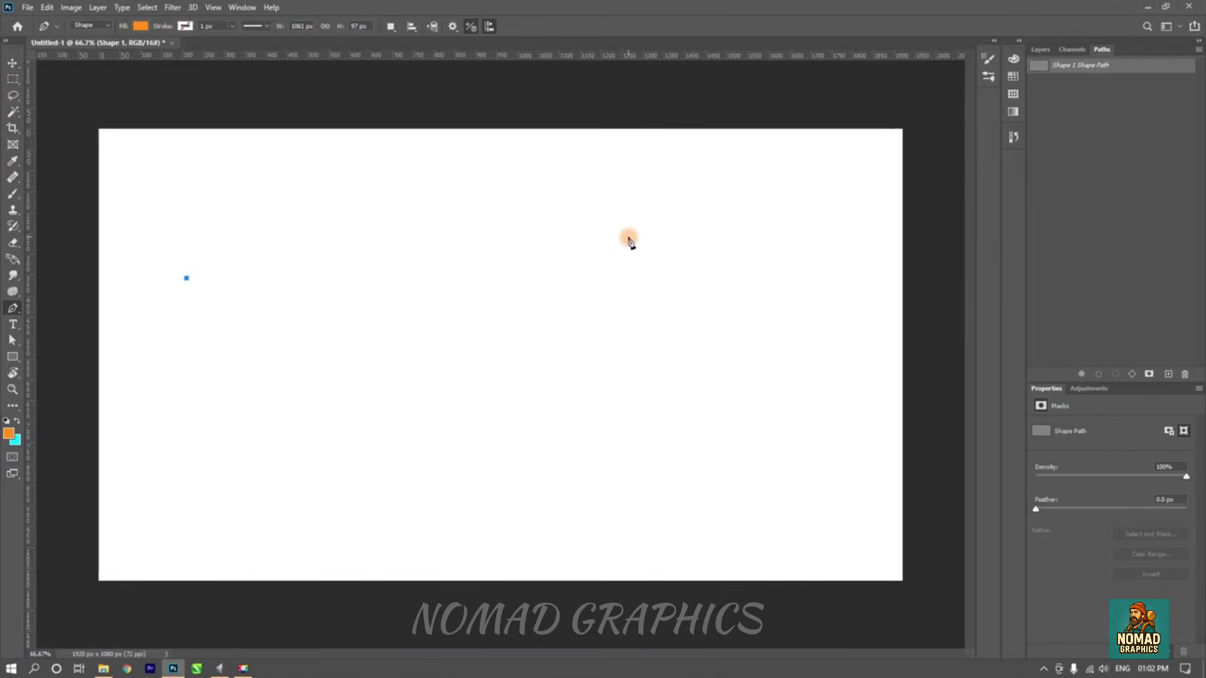
pyautogui.keyDown('shift'); pyautogui.click(625, 236); pyautogui.keyUp('shift')
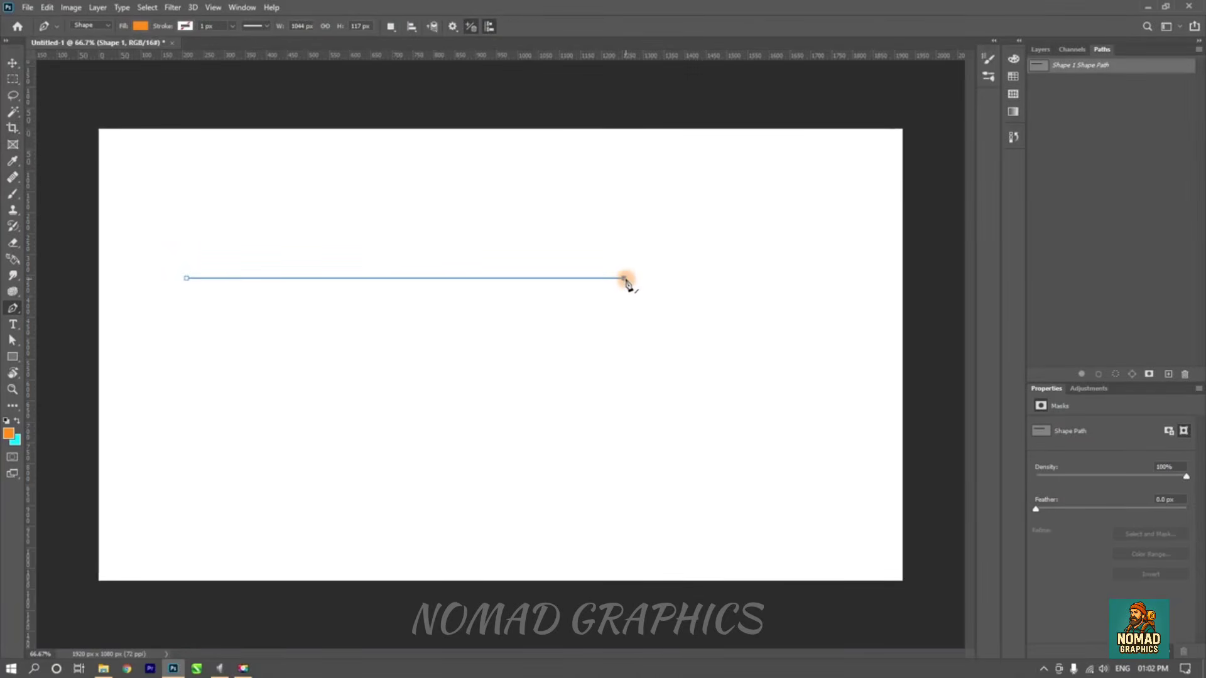
pyautogui.hotkey('ctrl', 'z')
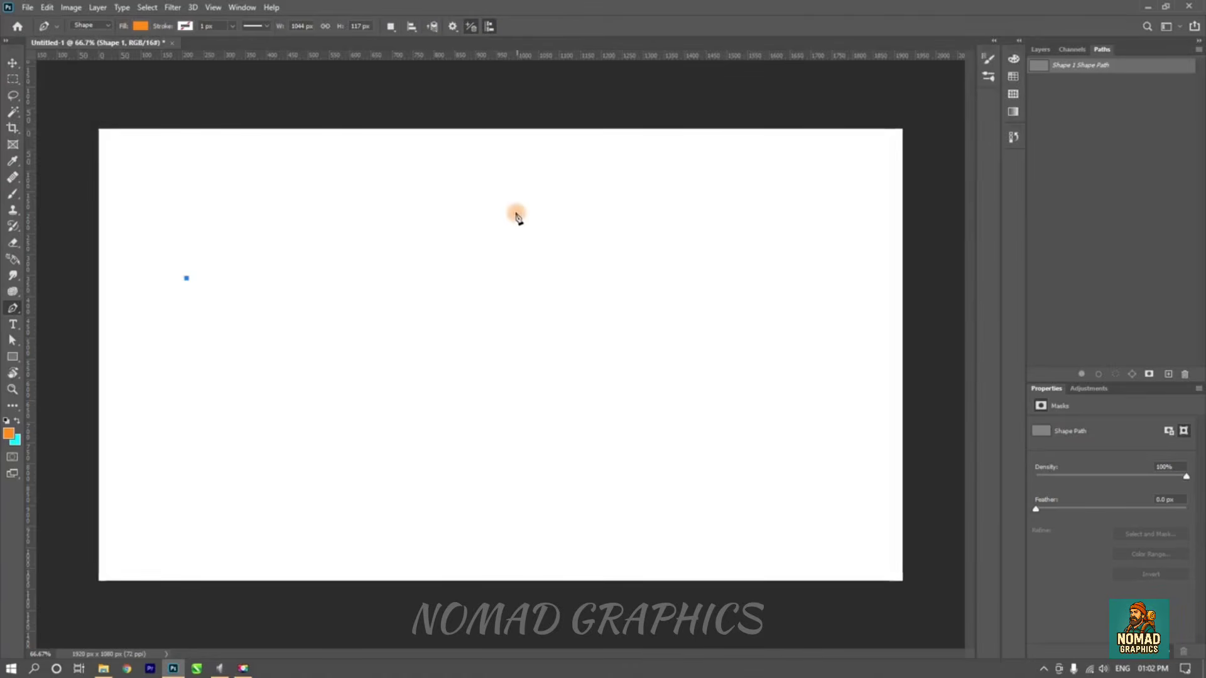
# - Enable the Rubber Band preview in the Pen tool's path options
pyautogui.click(453, 27)
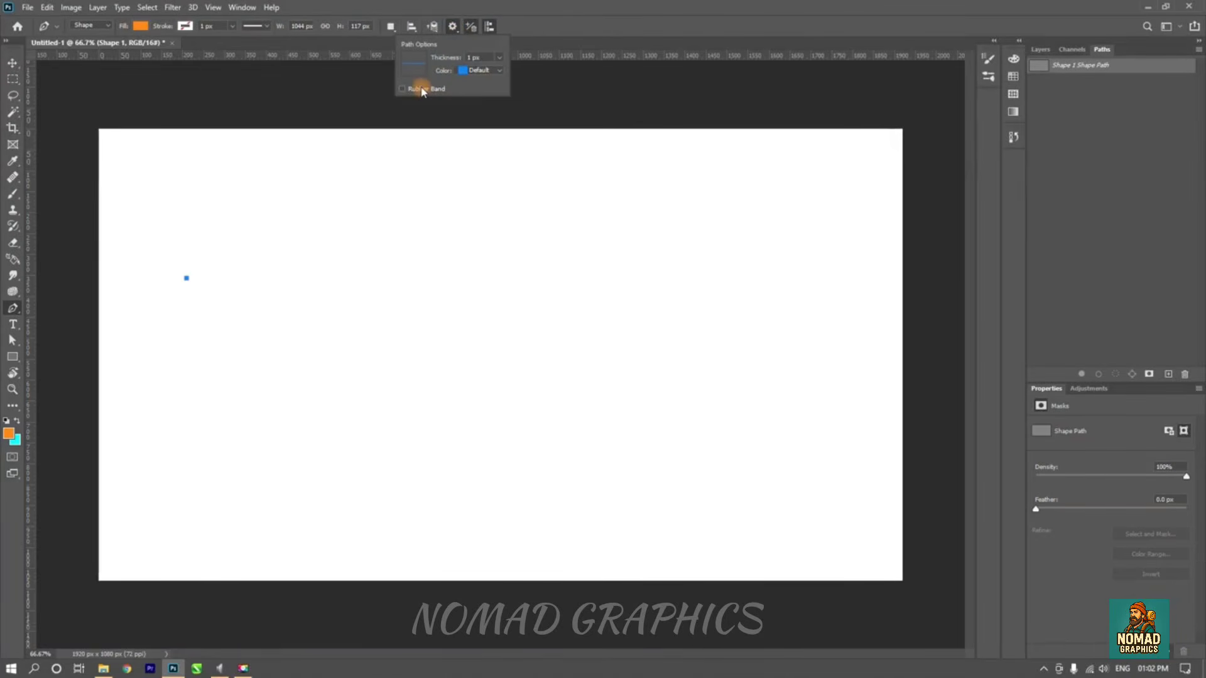
pyautogui.click(402, 88)
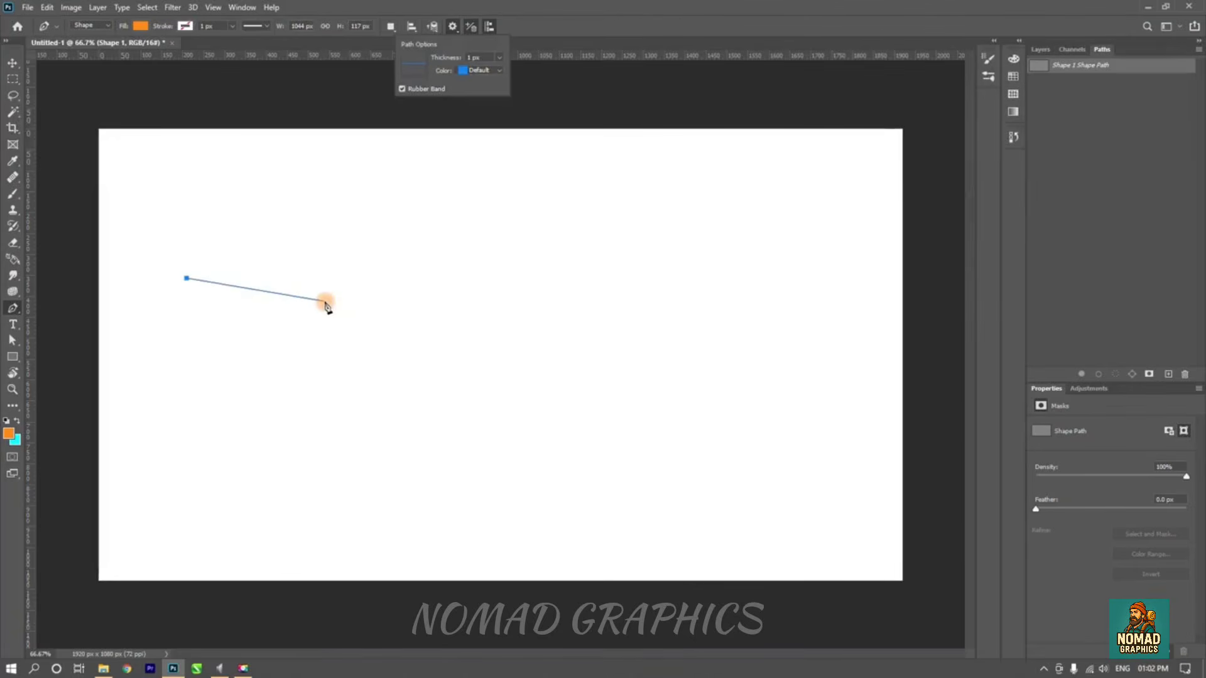
# - Draw an orange right triangle about 1005 × 224 px with constrained horizontal and vertical edges, closing it at the start point
pyautogui.keyDown('shift'); pyautogui.click(608, 238); pyautogui.keyUp('shift')
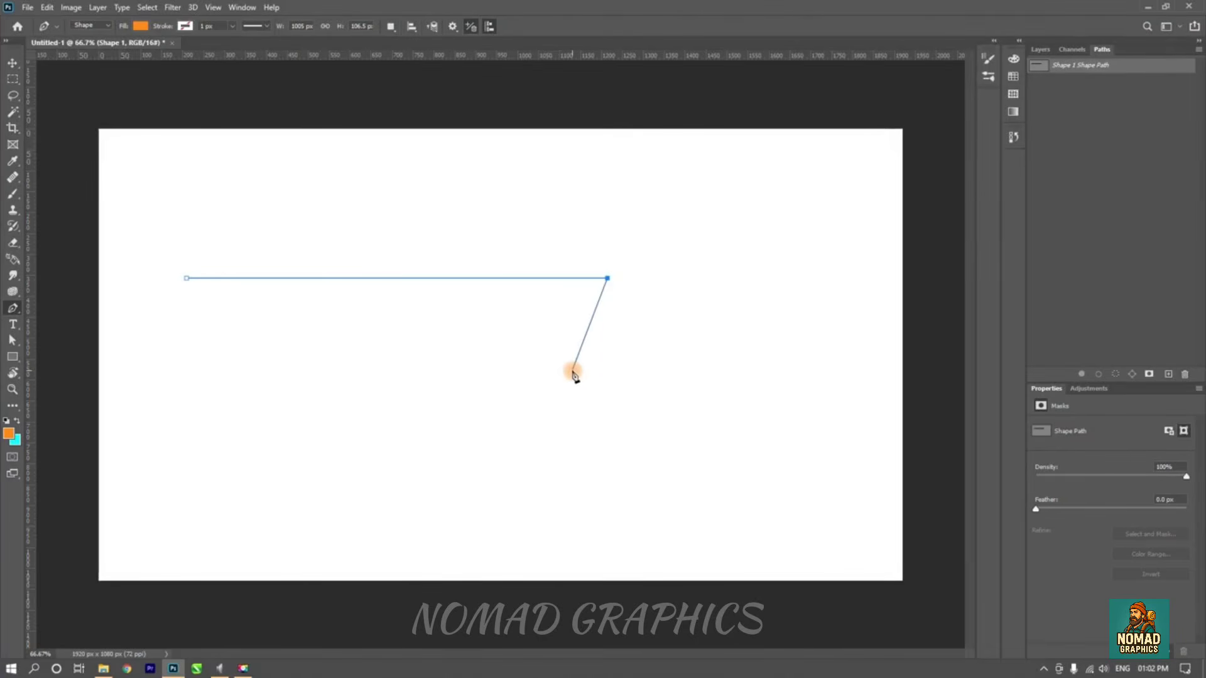
pyautogui.press('shift')
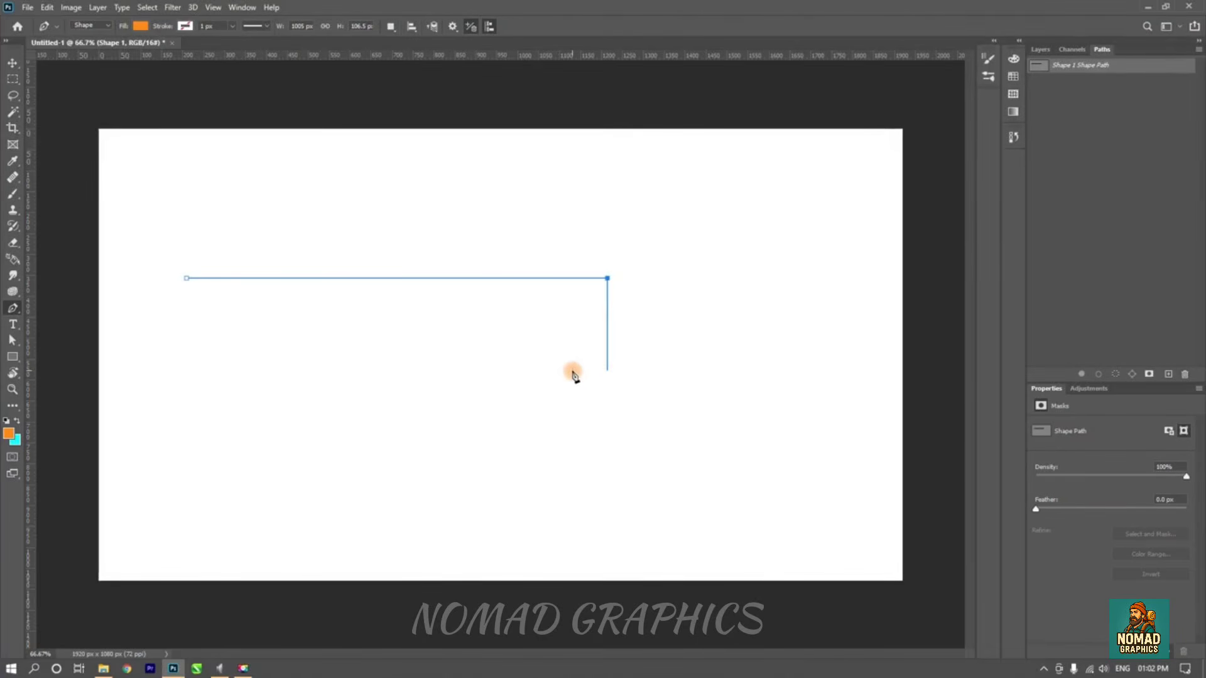
pyautogui.click(606, 373)
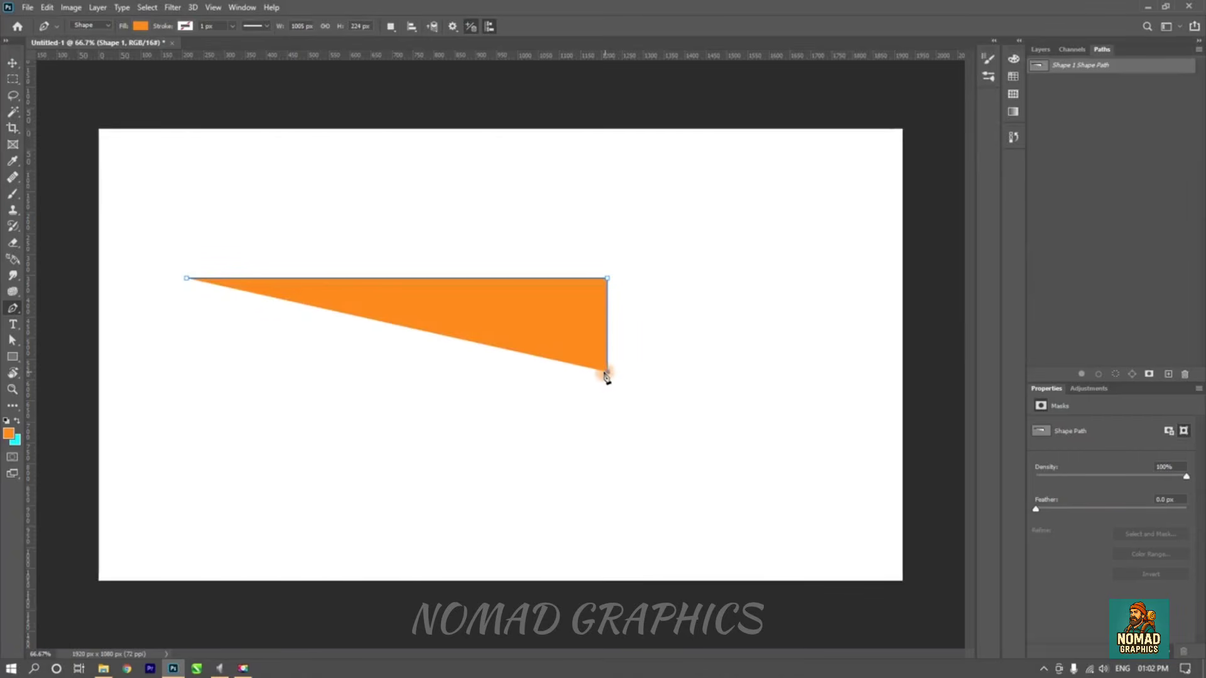
pyautogui.click(187, 278)
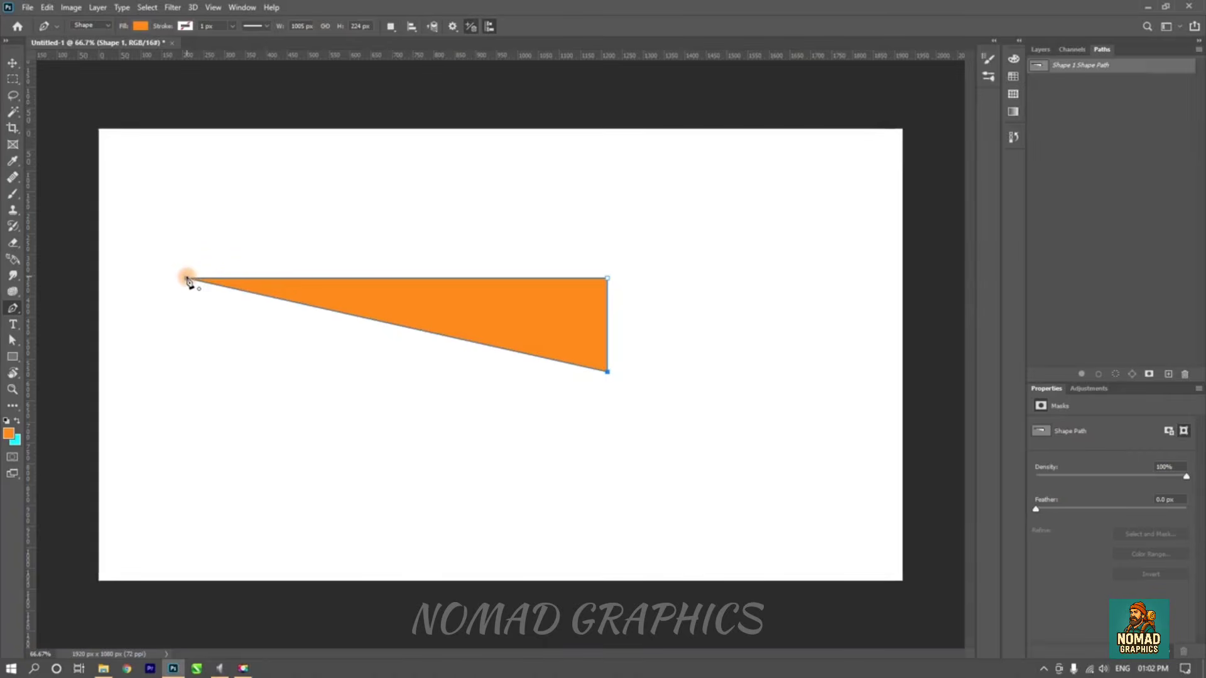
# - Undo all points of the orange right triangle
pyautogui.click(389, 323)
pyautogui.hotkey('ctrl', 'z')
pyautogui.hotkey('ctrl', 'z')
pyautogui.hotkey('ctrl', 'z')
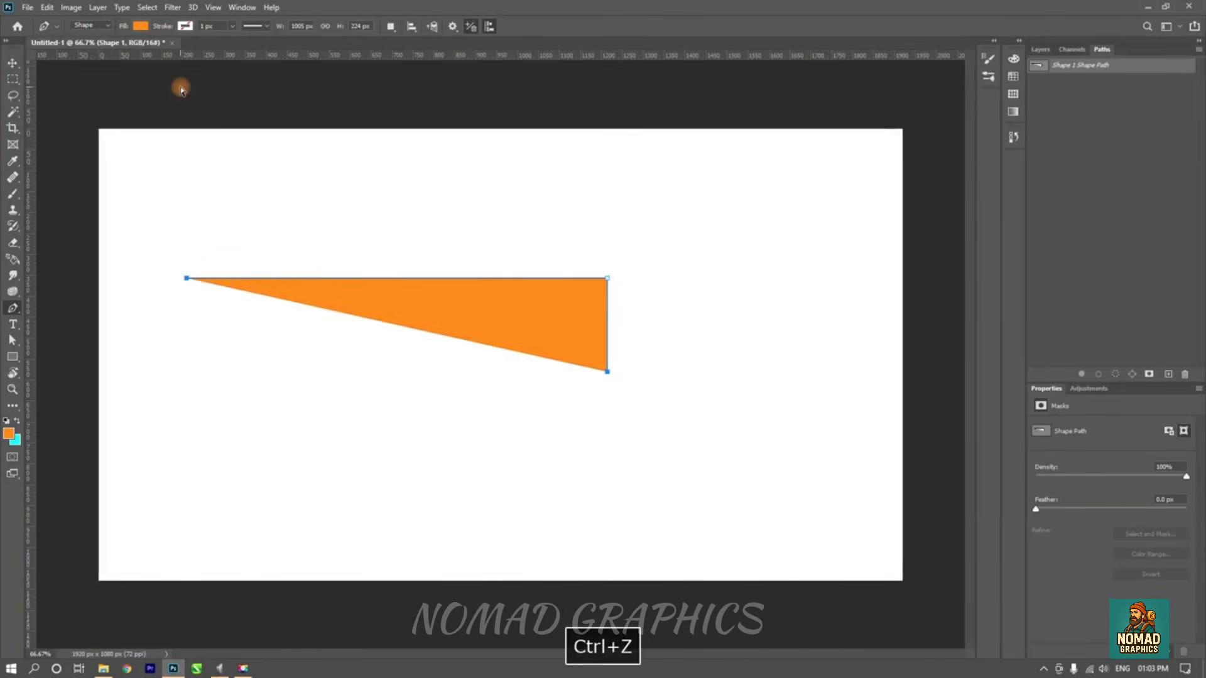
pyautogui.hotkey('ctrl', 'z')
pyautogui.hotkey('ctrl', 'z')
pyautogui.hotkey('ctrl', 'z')
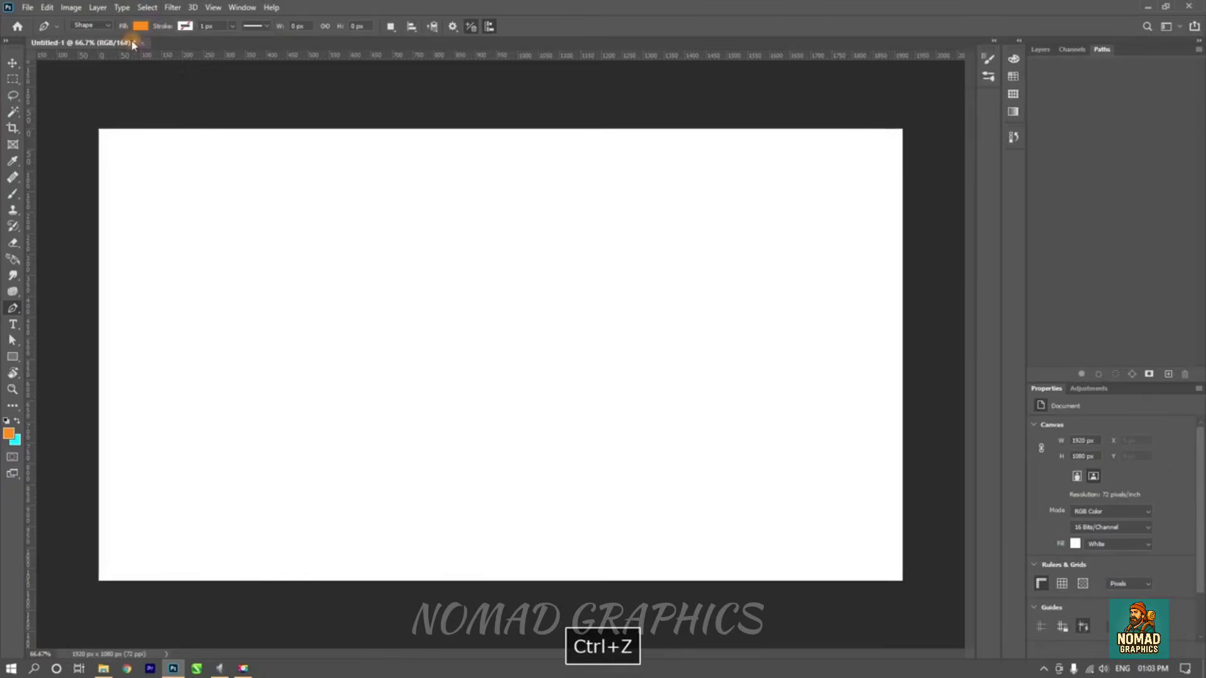
# - Switch the Pen tool from Shape to Path mode
pyautogui.click(105, 26)
pyautogui.click(87, 41)
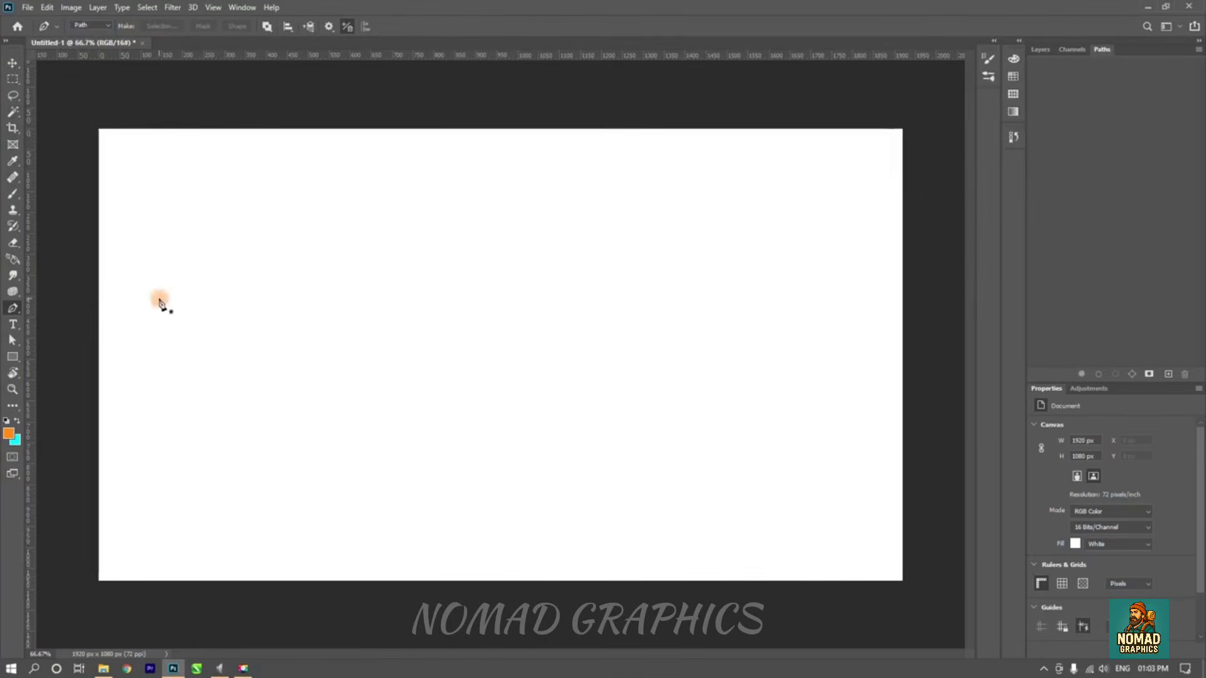
# - Draw an upward-bulging curved segment in the canvas's upper-left area, using direction handles on its second anchor point
pyautogui.click(238, 271)
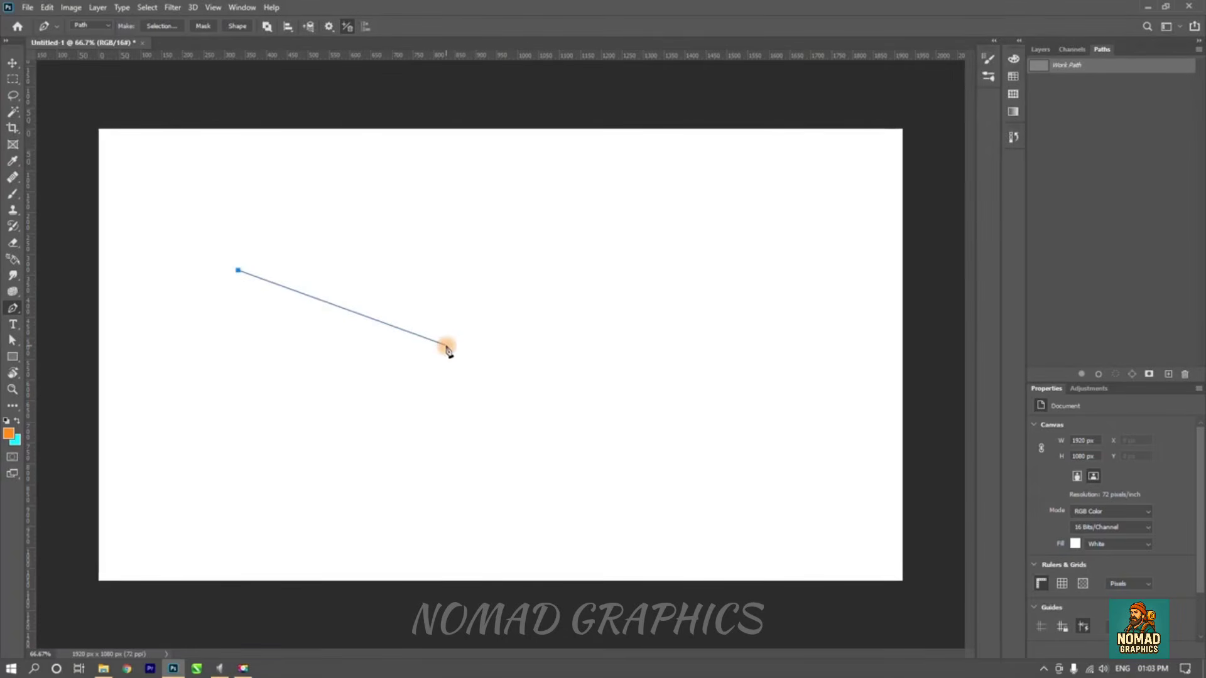
pyautogui.click(458, 277)
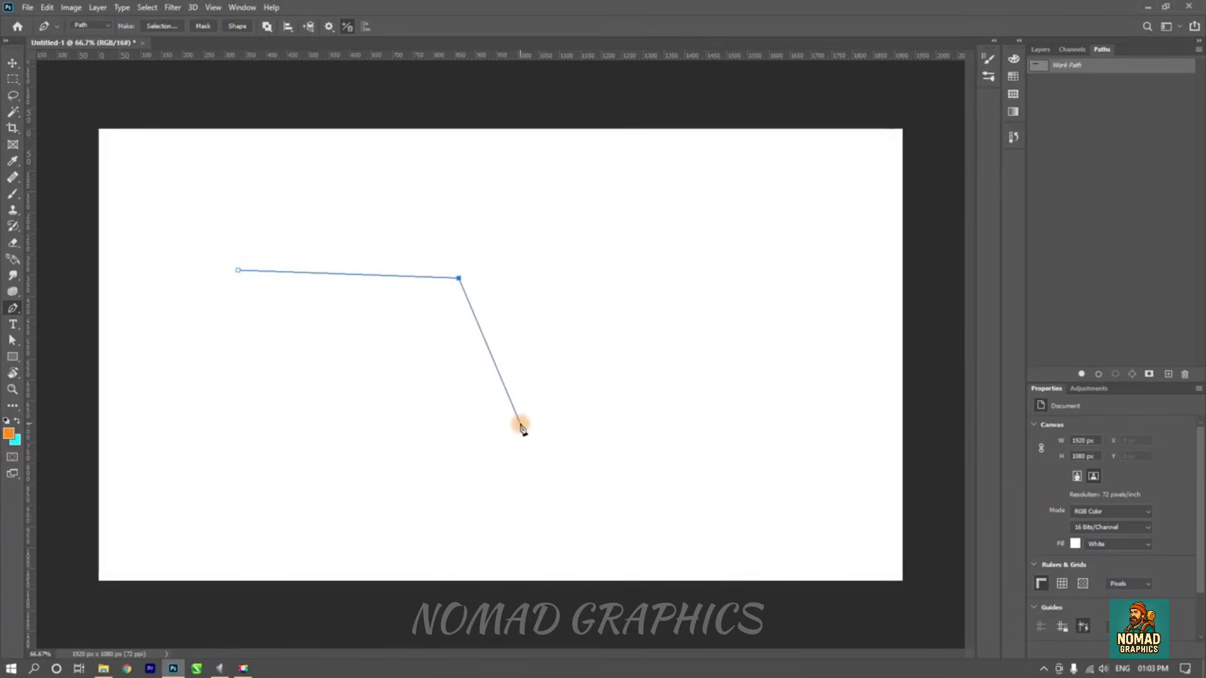
pyautogui.hotkey('ctrl', 'z')
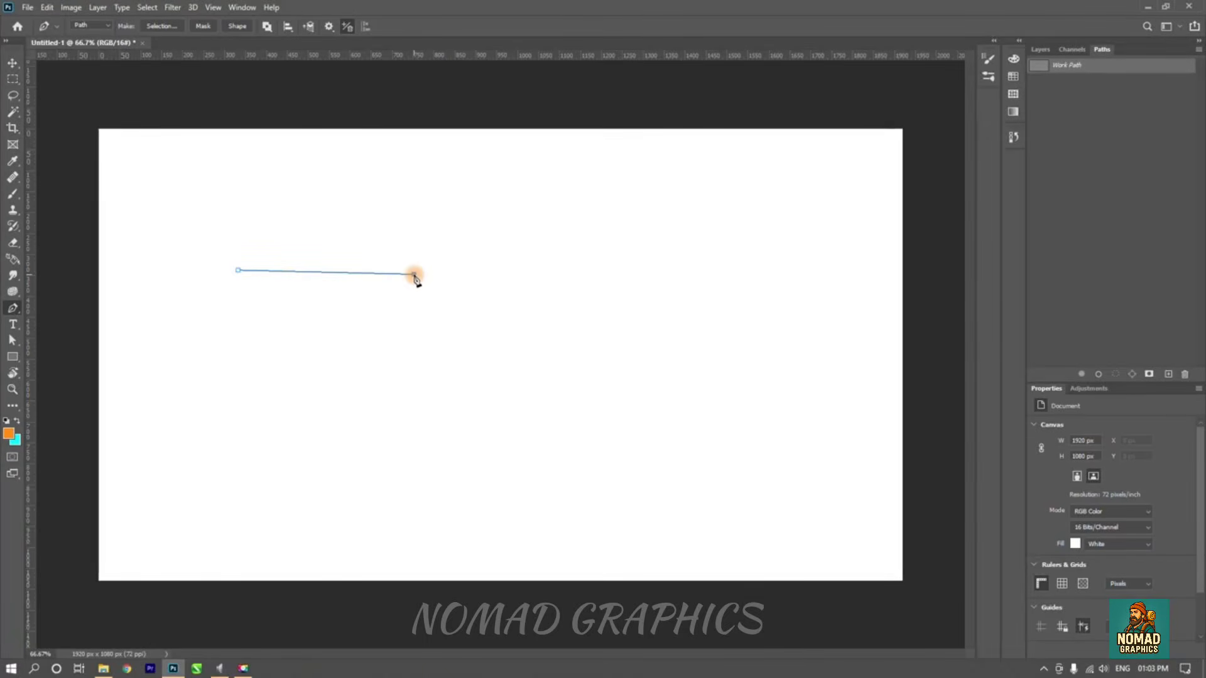
pyautogui.moveTo(415, 274); pyautogui.dragTo(517, 357)
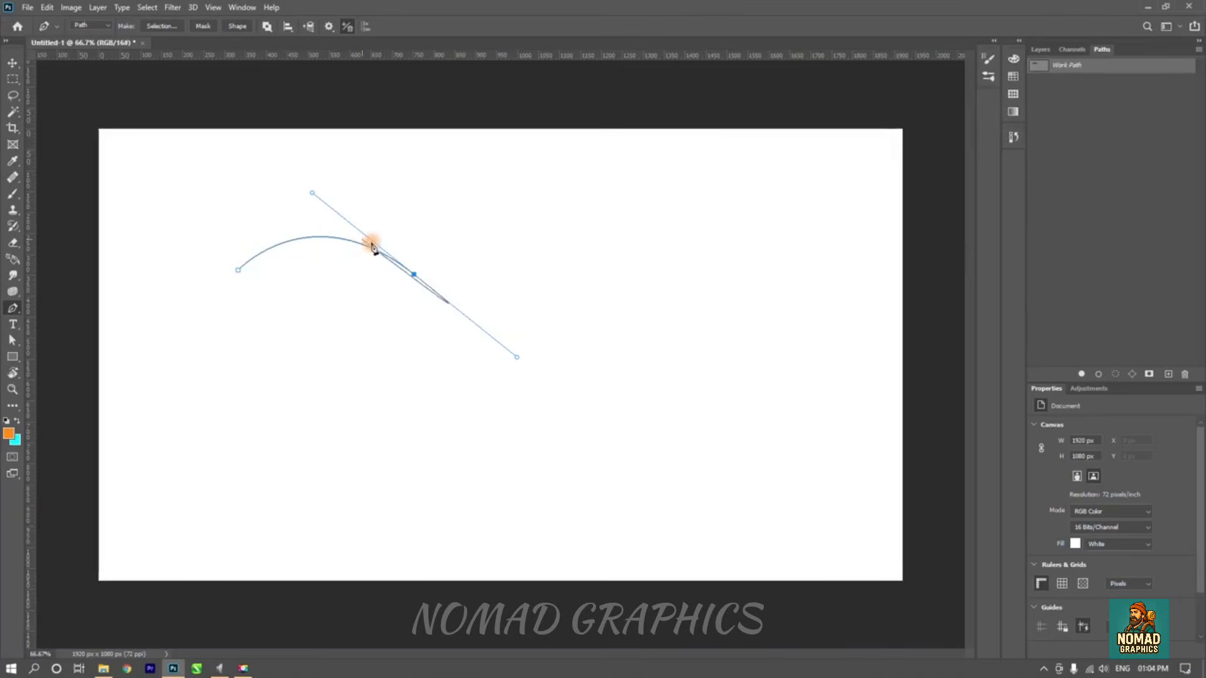
pyautogui.click(404, 276)
pyautogui.hotkey('ctrl', 'z')
# - Extend the path with a second curved segment downward and close it with three straight segments back to the start point
pyautogui.click(417, 451)
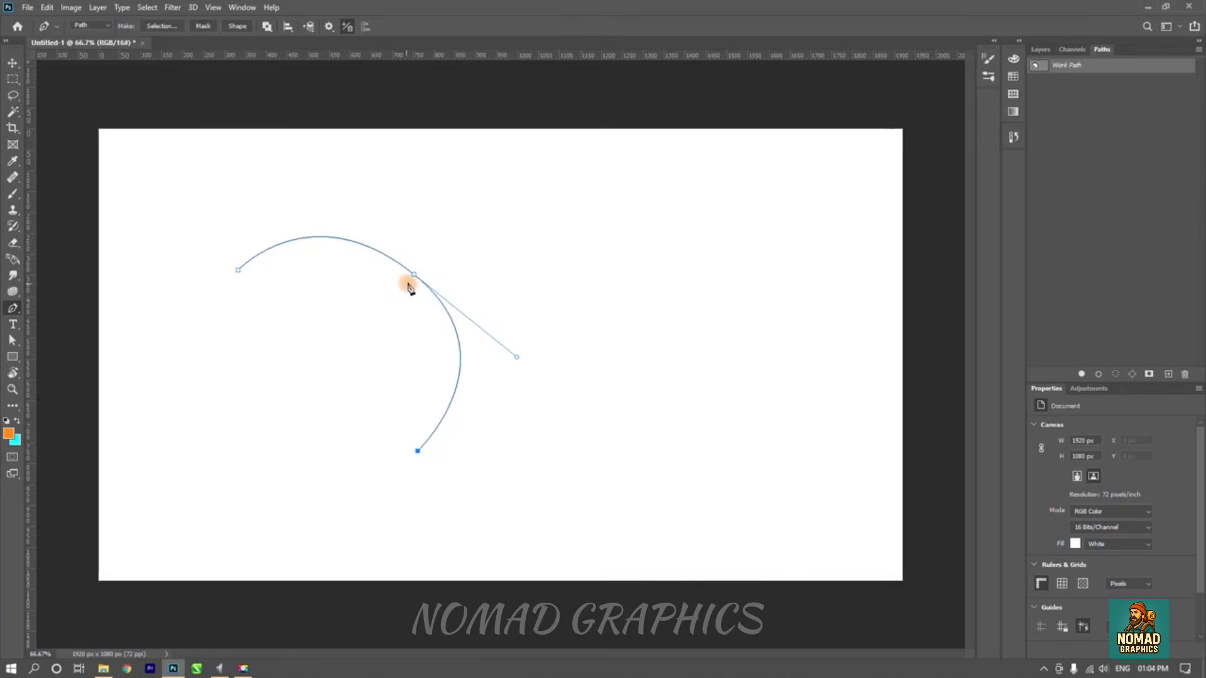
pyautogui.click(400, 297)
pyautogui.click(271, 343)
pyautogui.click(238, 270)
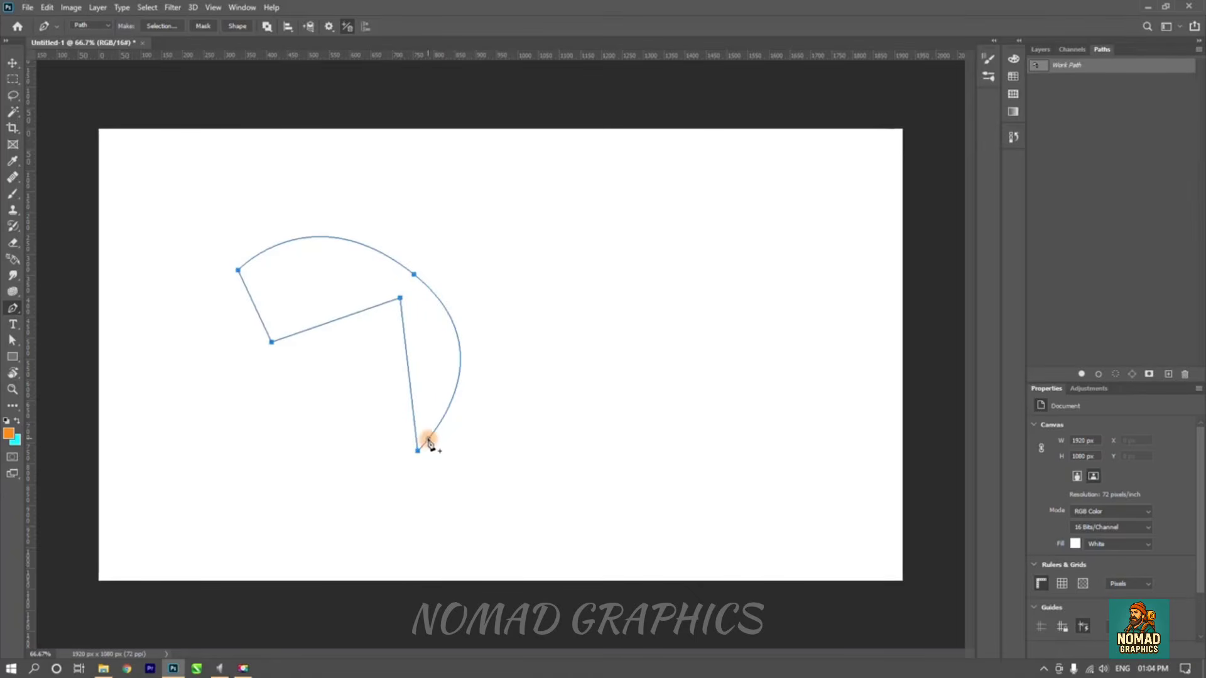
# - Try to move the closed path with the Move tool, and delete its work path
pyautogui.click(13, 63)
pyautogui.click(409, 273)
pyautogui.moveTo(409, 272); pyautogui.dragTo(566, 245)
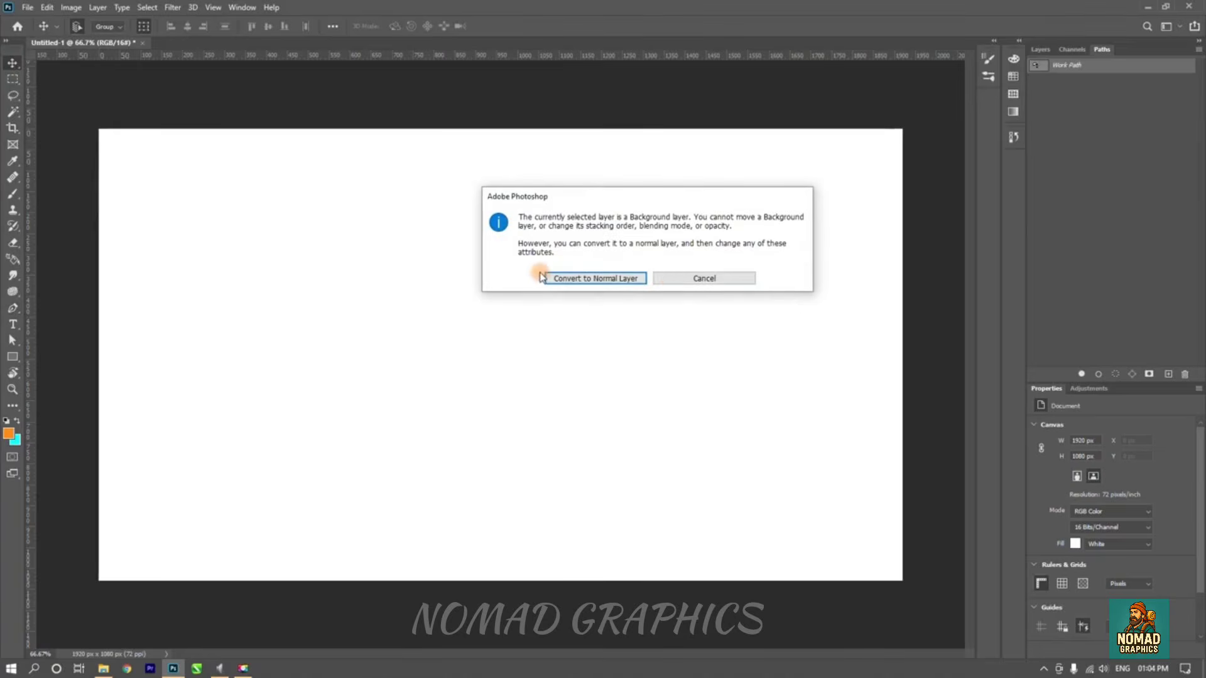
pyautogui.click(684, 280)
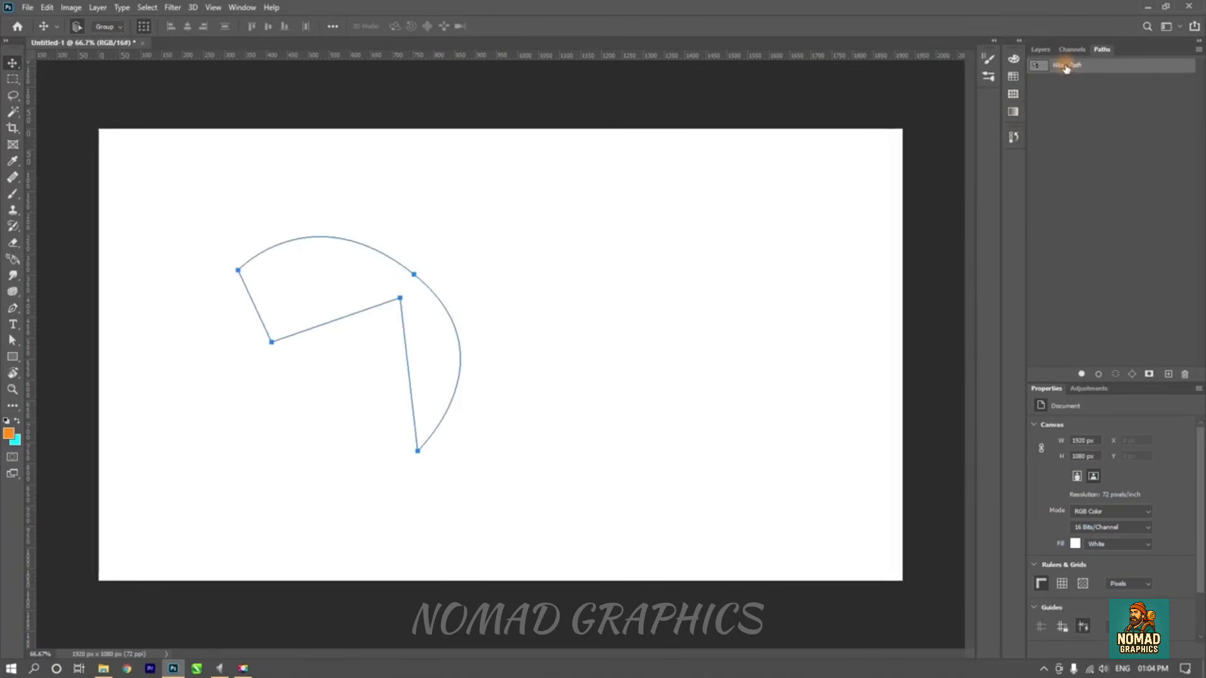
pyautogui.moveTo(1065, 66); pyautogui.dragTo(1186, 374)
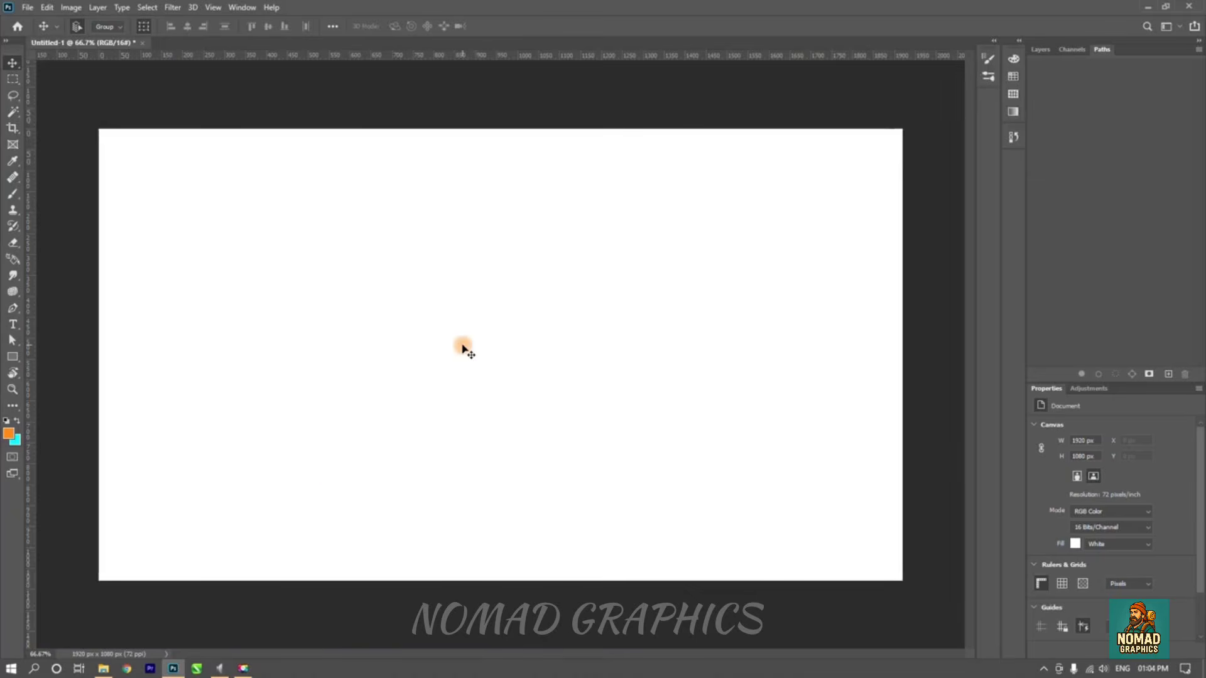
# - Switch to Chrome, maximize its window, and search Google for "Twitter logo"
pyautogui.click(125, 670)
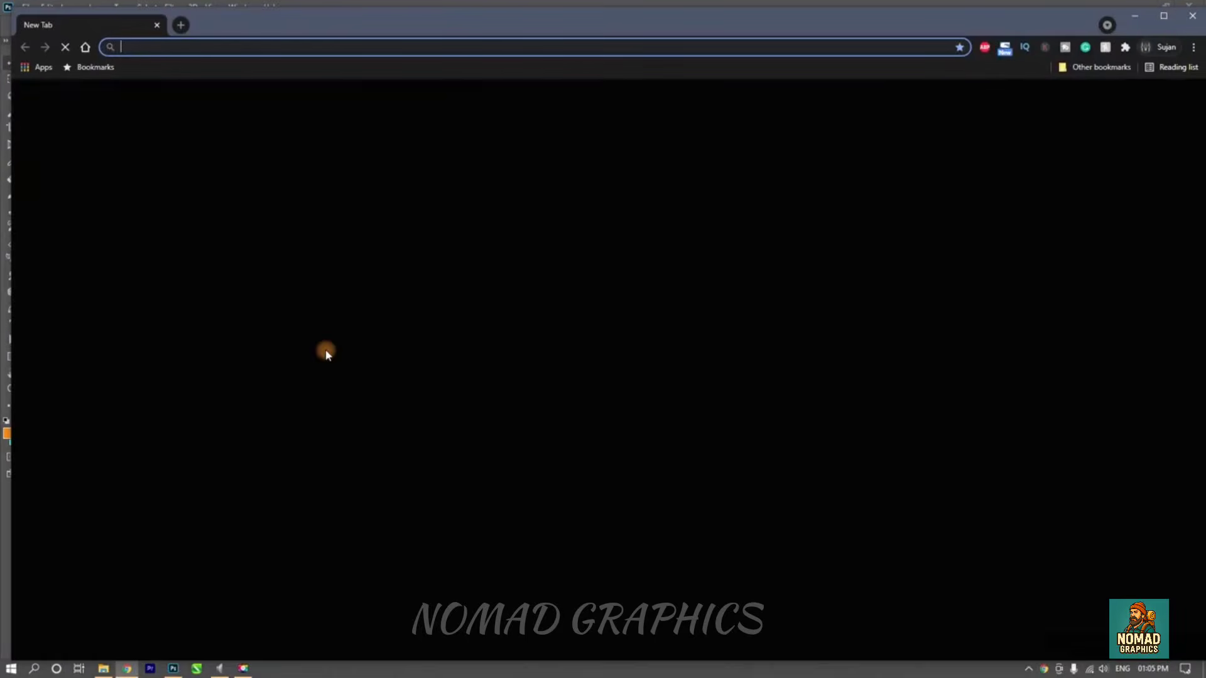
pyautogui.click(1164, 16)
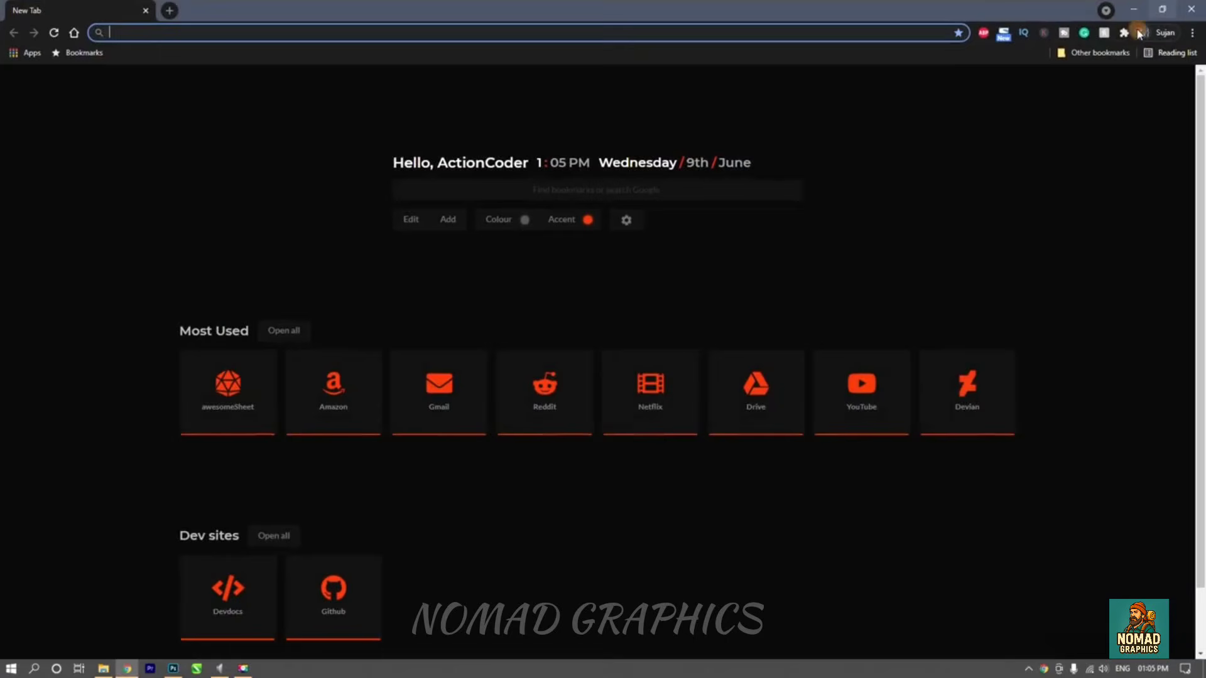
pyautogui.click(606, 195)
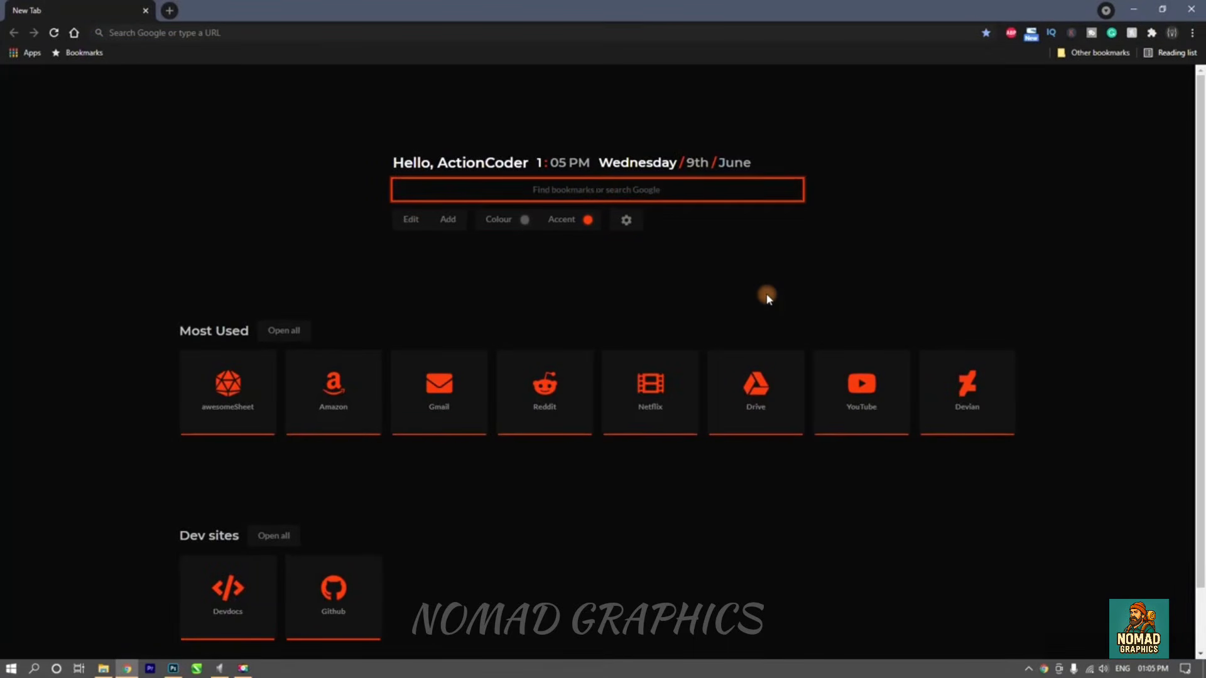
pyautogui.write('Twitter')
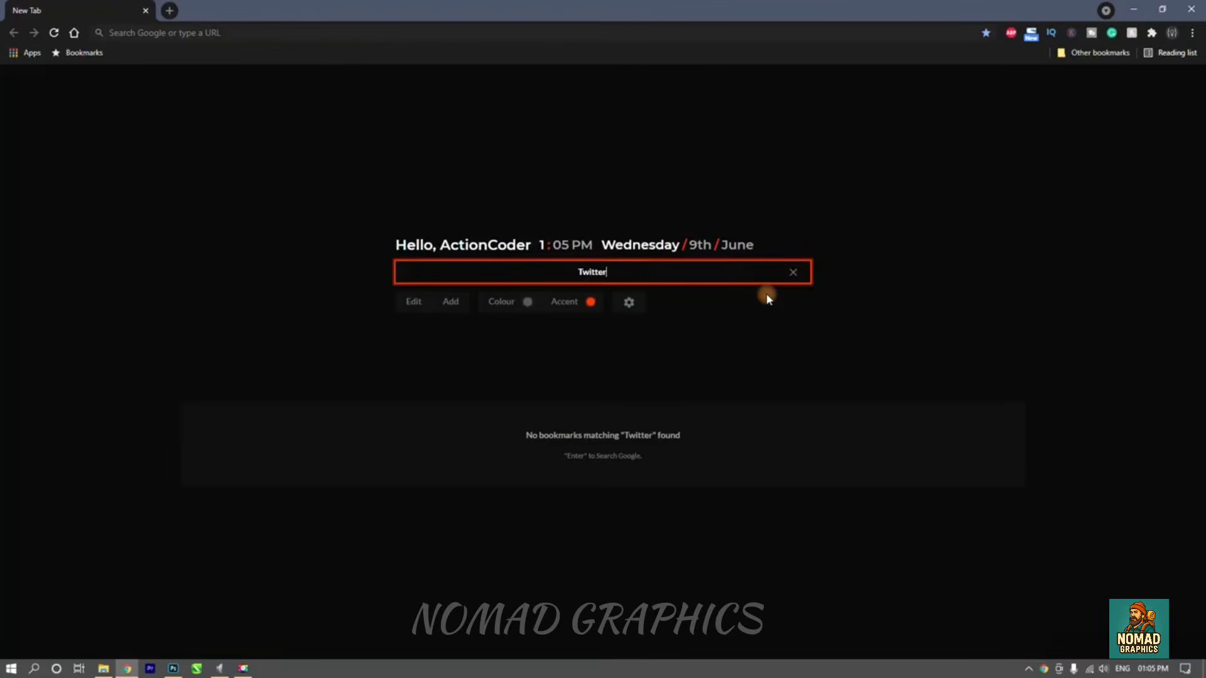
pyautogui.write(' logo')
pyautogui.press('Return')
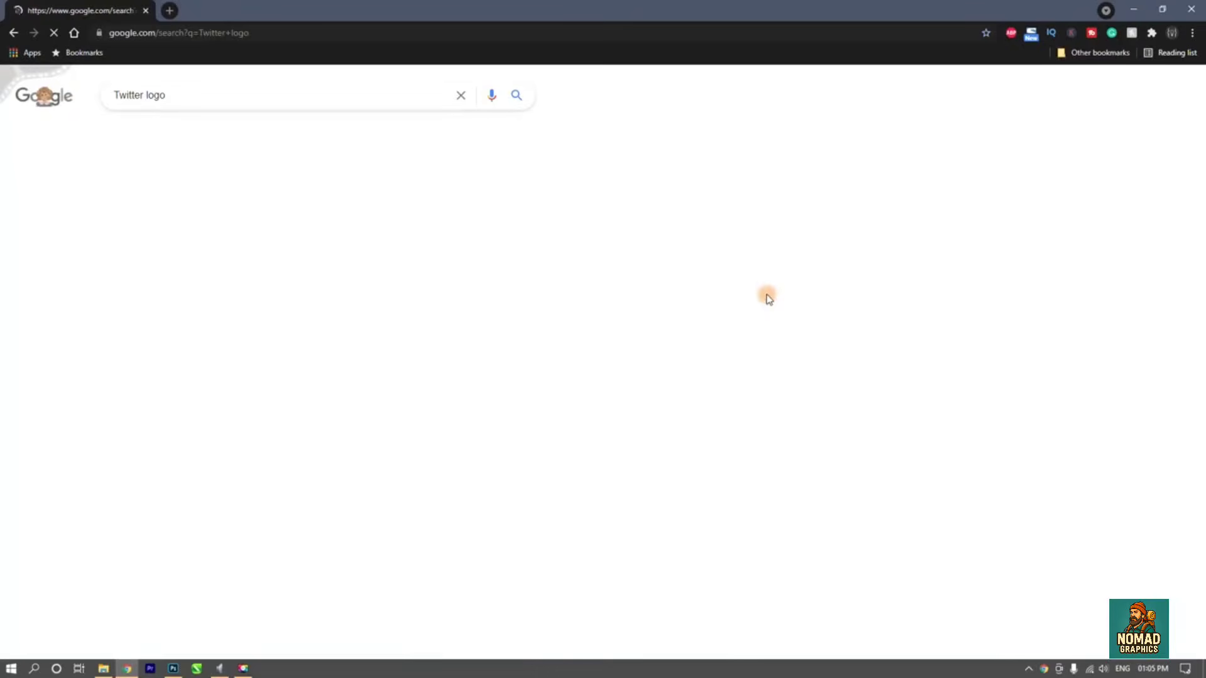
# - Show the image results for the Twitter logo search and copy iMore's white bird on a plain blue background
pyautogui.click(167, 149)
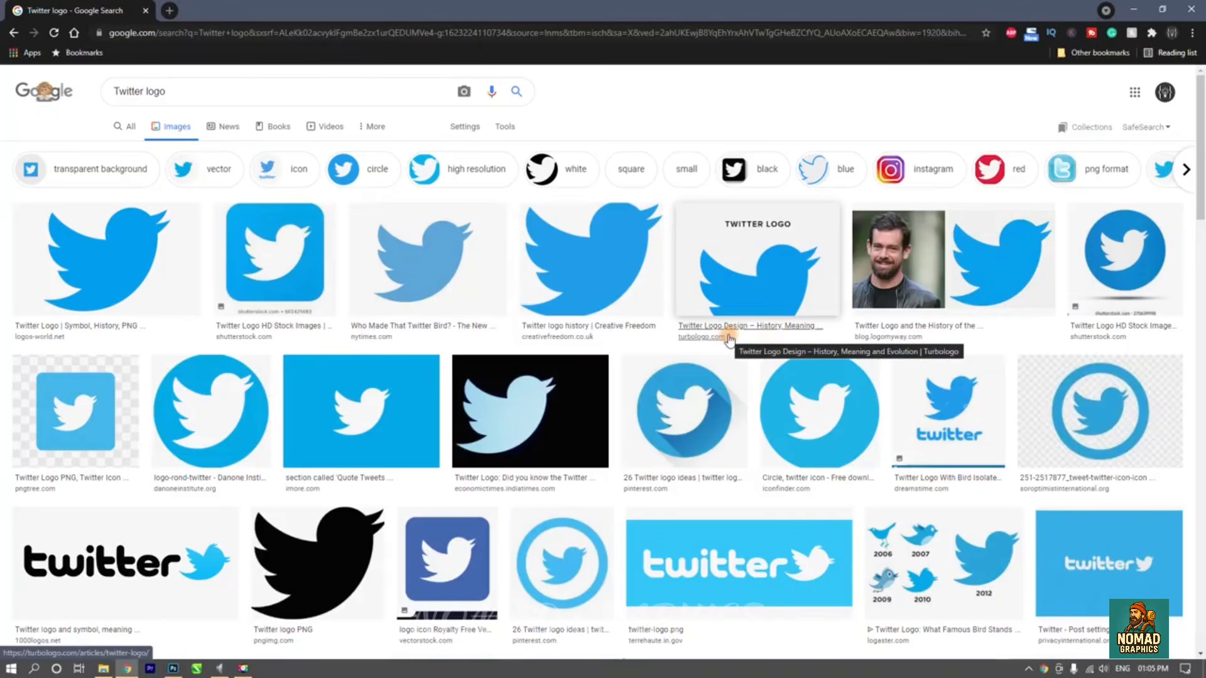
pyautogui.click(375, 415)
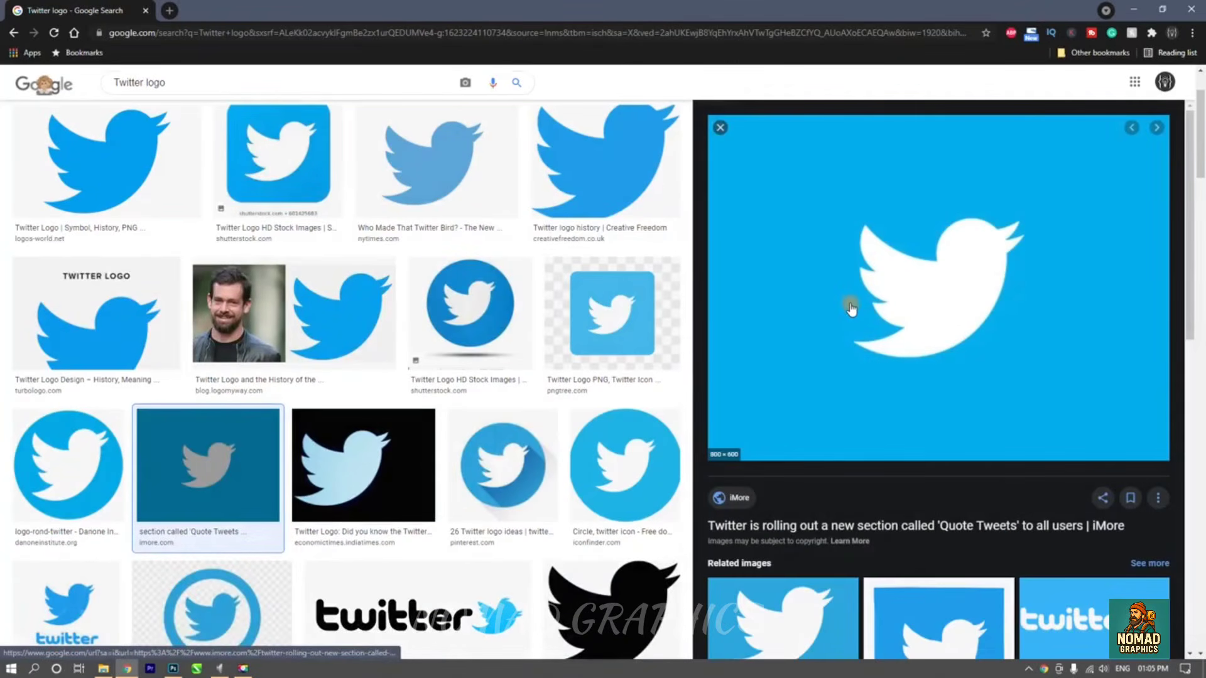
pyautogui.rightClick(898, 283)
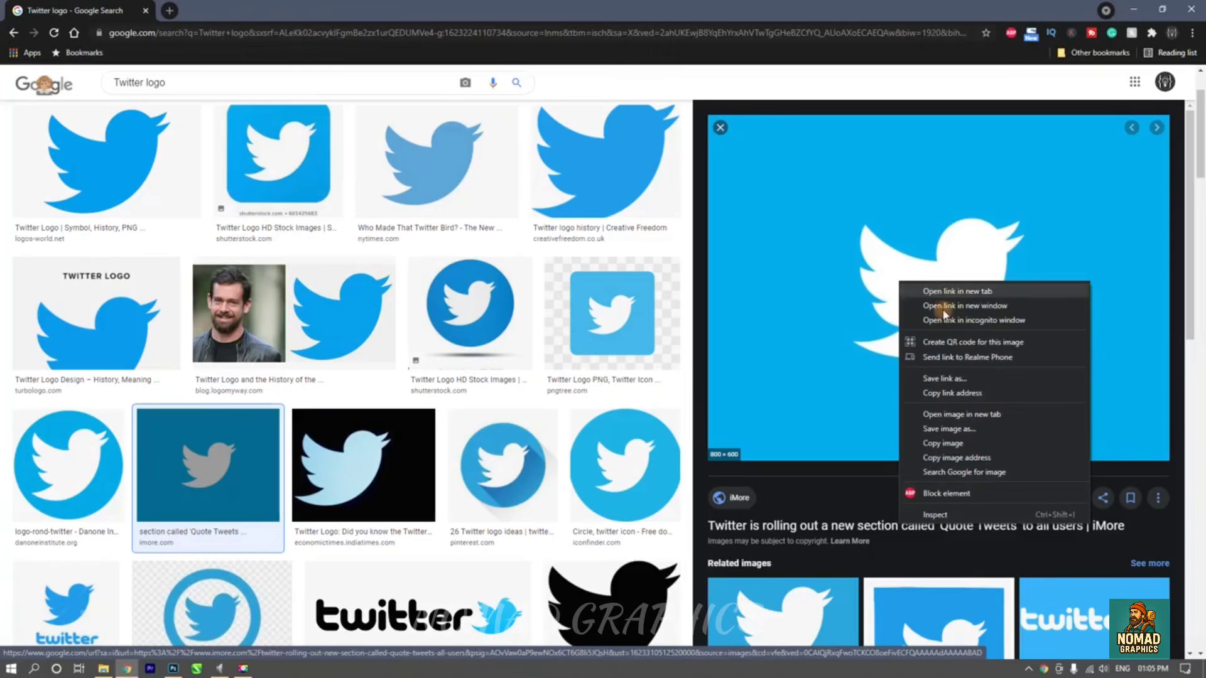
pyautogui.click(944, 442)
# - Switch to Photoshop, paste the logo into the document, and enlarge it to about 1104 × 828 px around its centre
pyautogui.hotkey('alt', 'Tab')
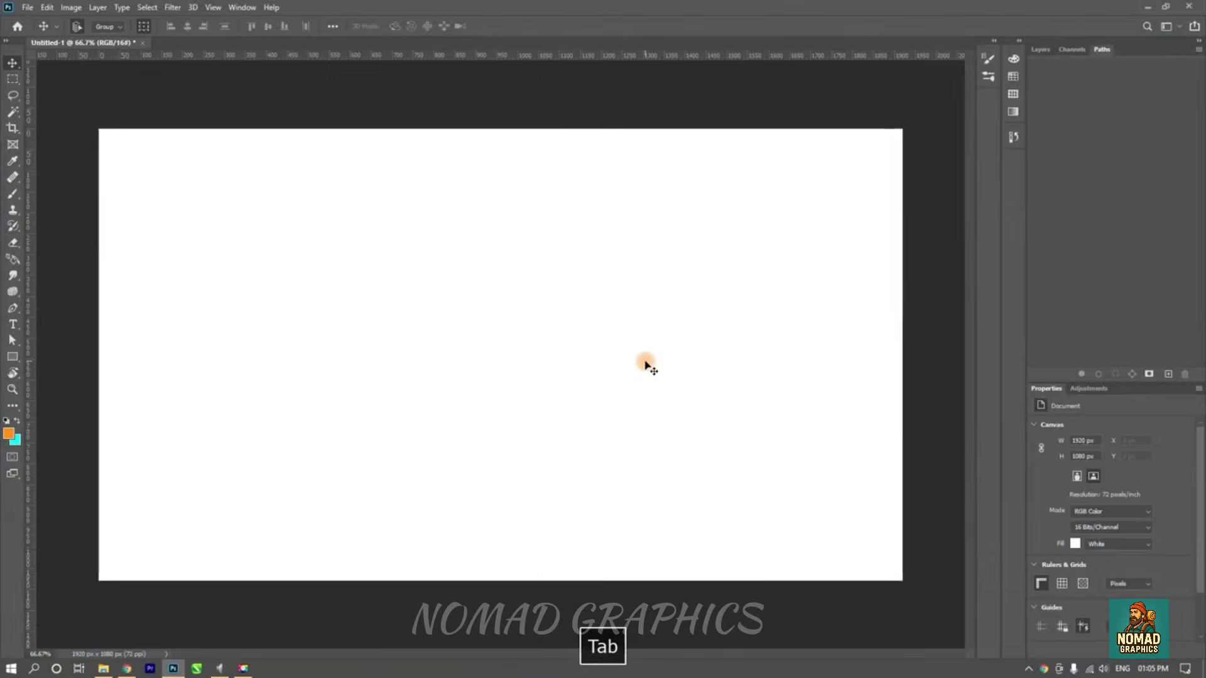
pyautogui.hotkey('ctrl', 'v')
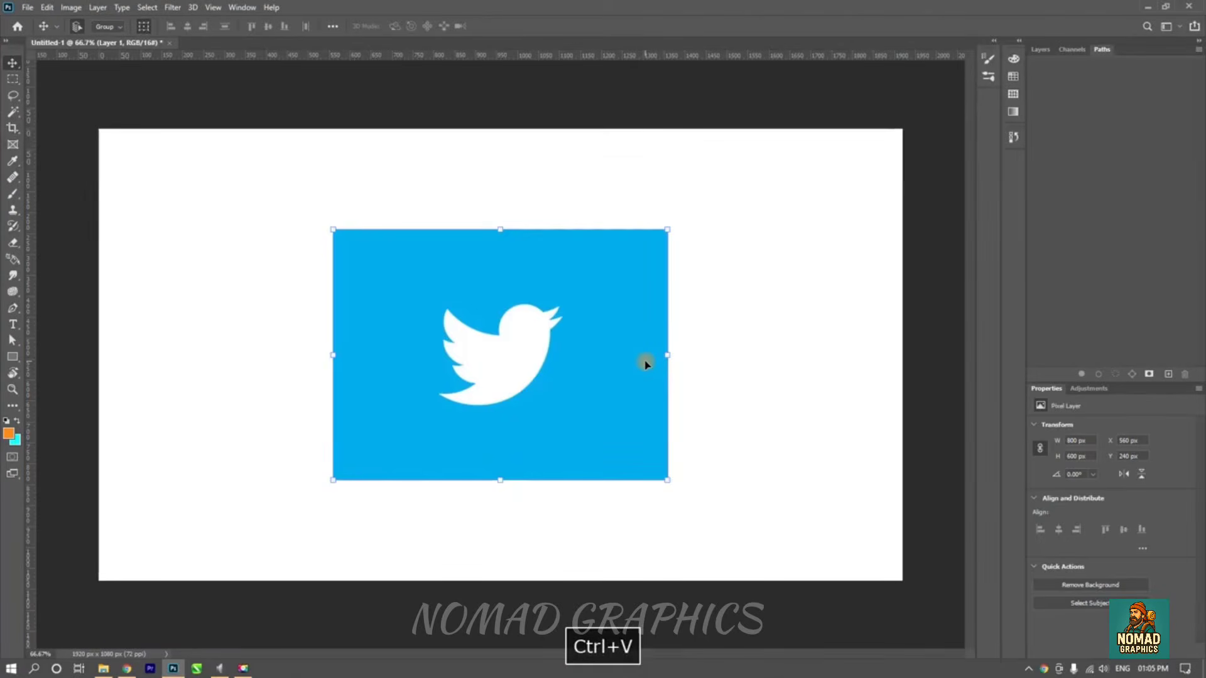
pyautogui.press('F9')
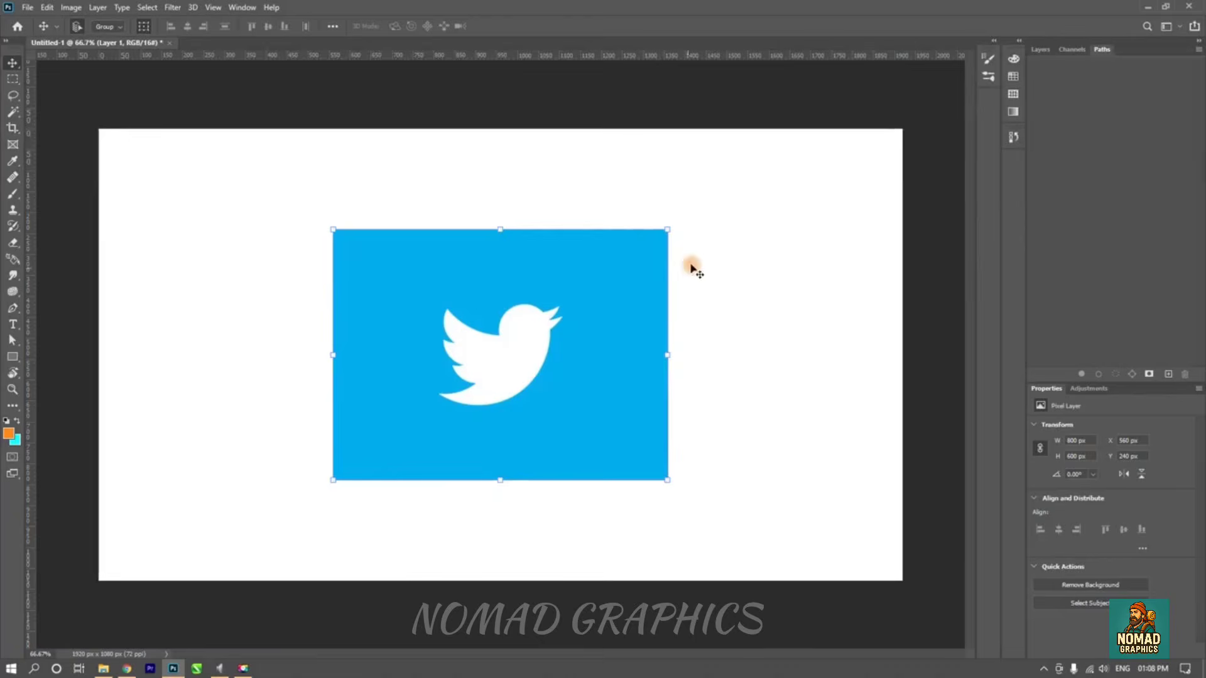
pyautogui.moveTo(668, 229); pyautogui.dragTo(743, 191)
pyautogui.click(600, 26)
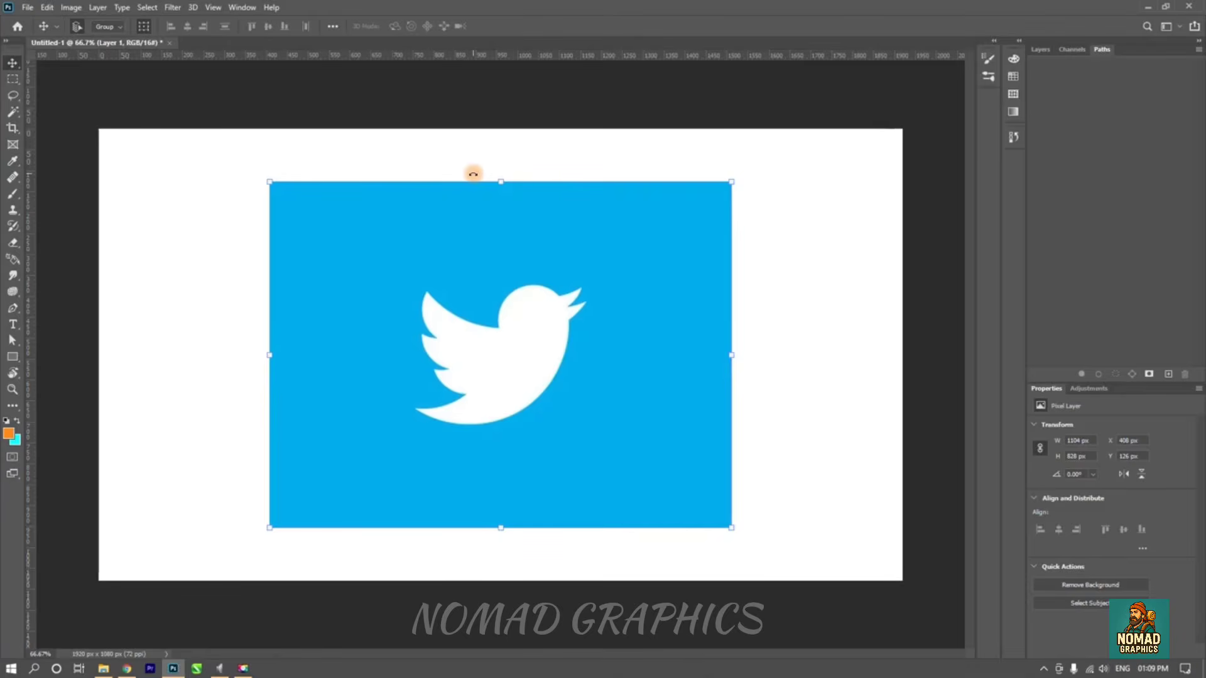
pyautogui.click(531, 153)
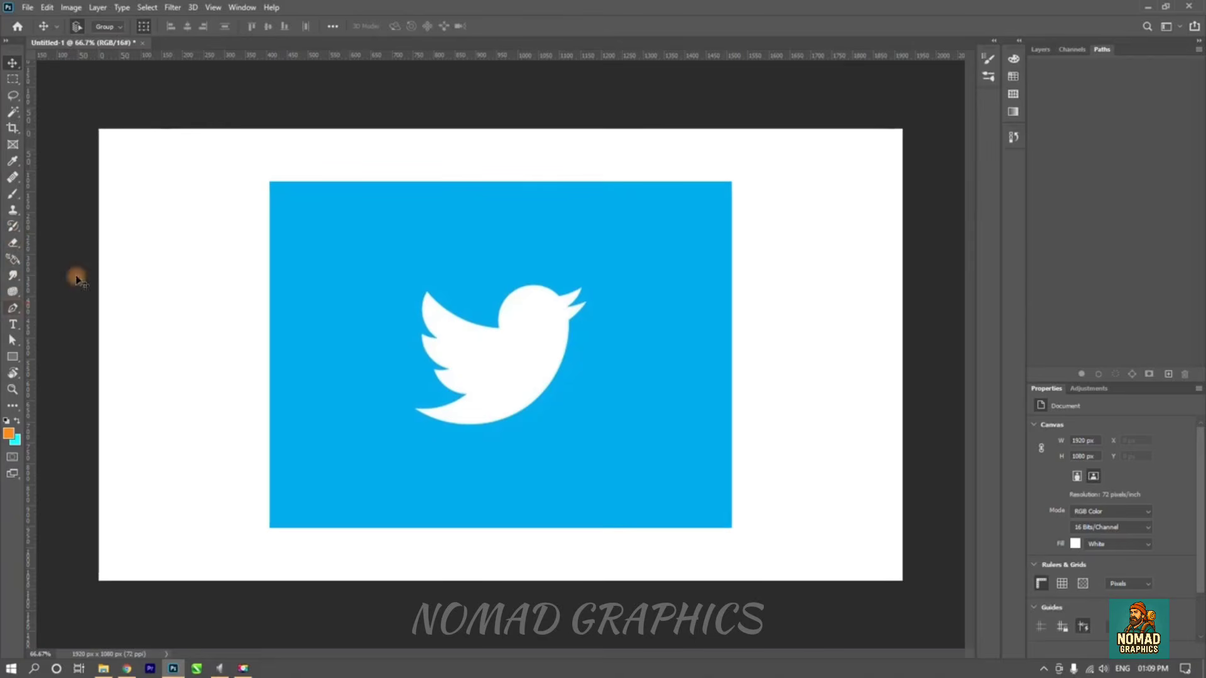
# - Set the Pen tool to Shape mode and place the first anchor point where the bird's upper wing meets its head
pyautogui.press('p')
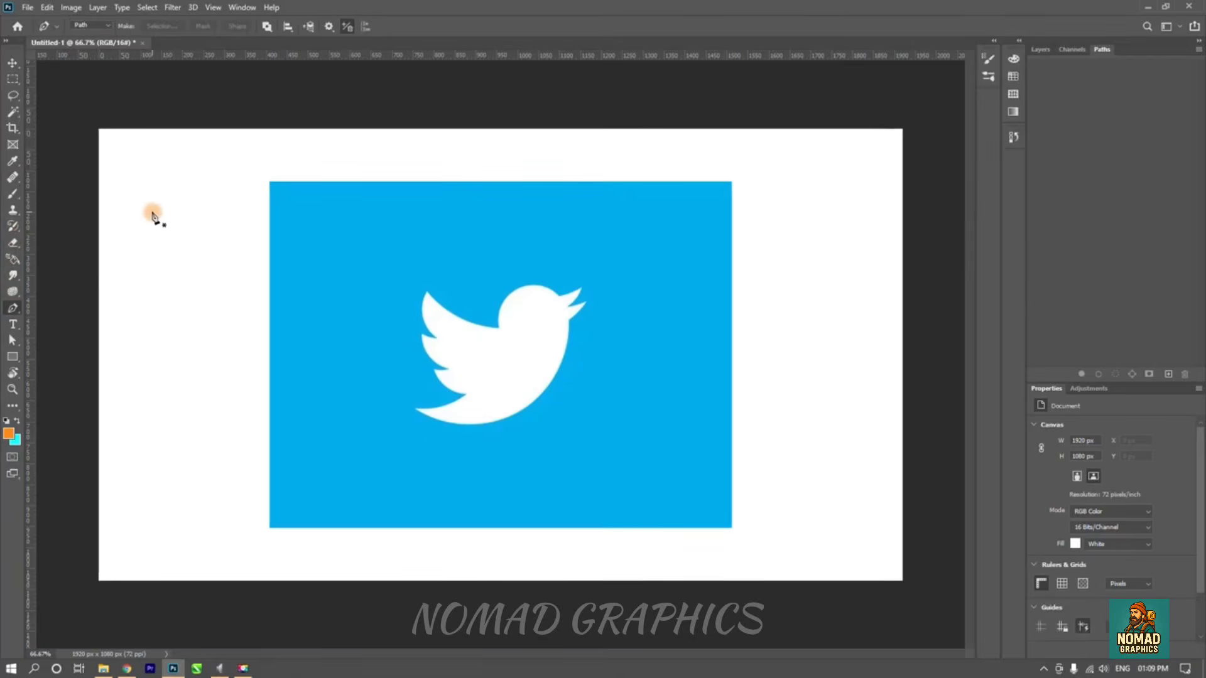
pyautogui.click(91, 25)
pyautogui.click(88, 32)
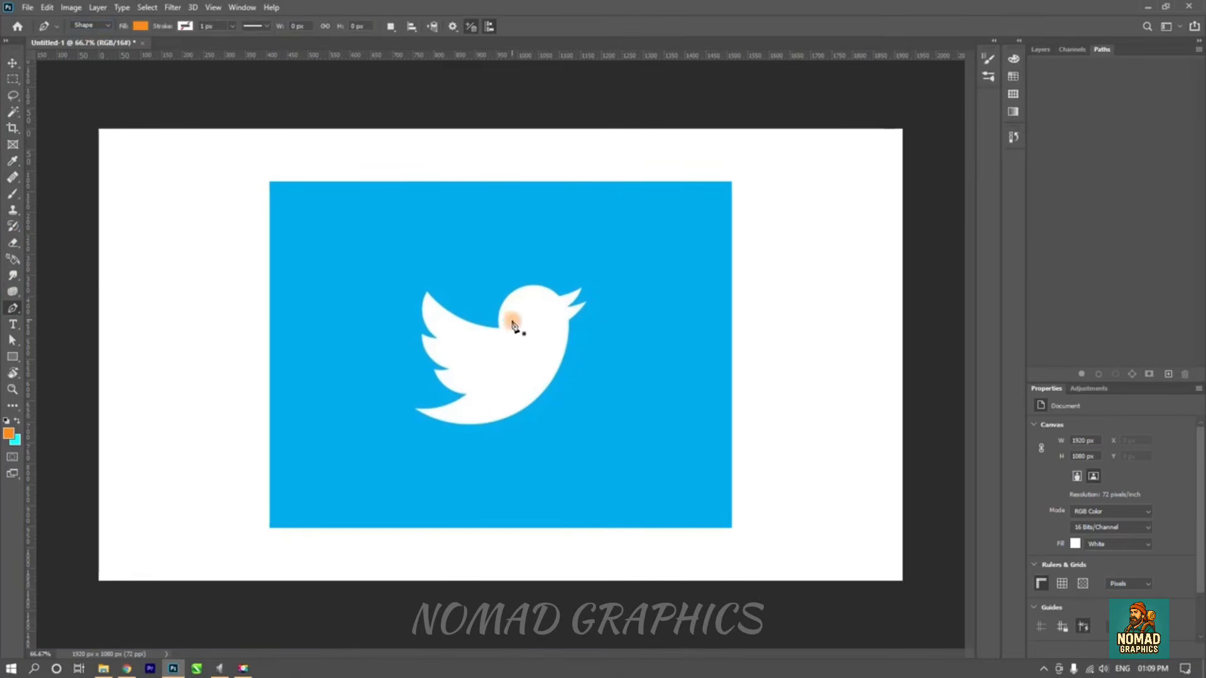
pyautogui.scroll(5, 506, 315)
pyautogui.moveTo(502, 302); pyautogui.dragTo(500, 350)
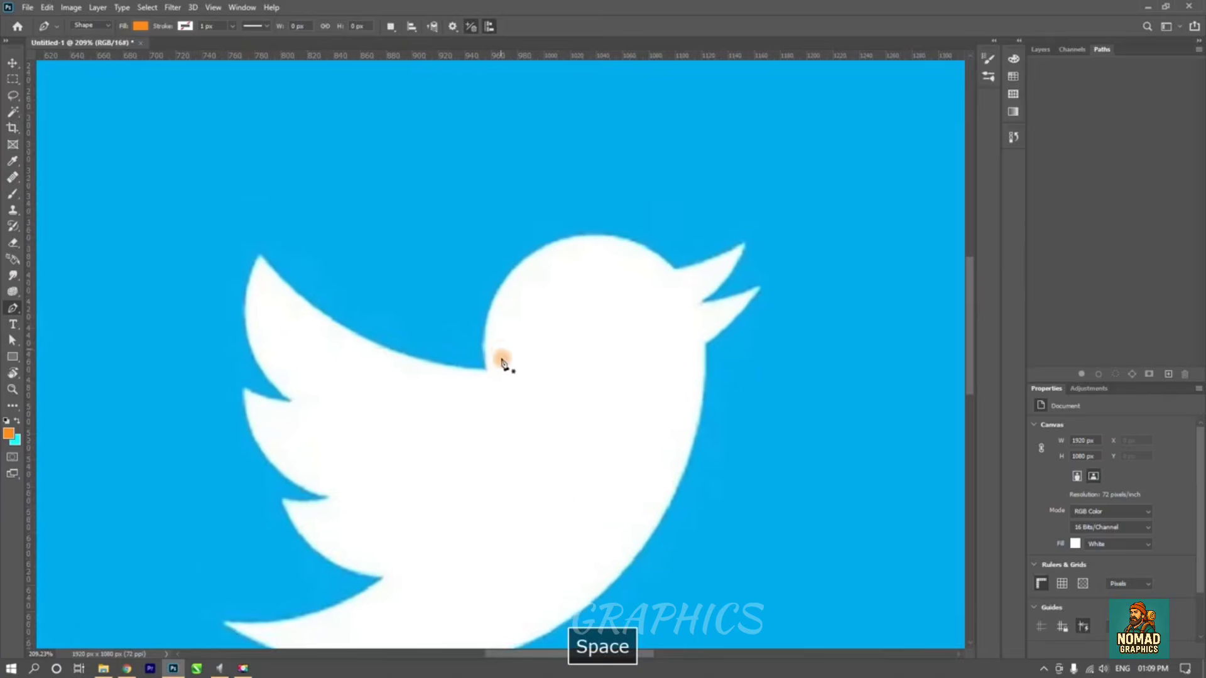
pyautogui.scroll(2, 490, 370)
pyautogui.scroll(-2, 490, 369)
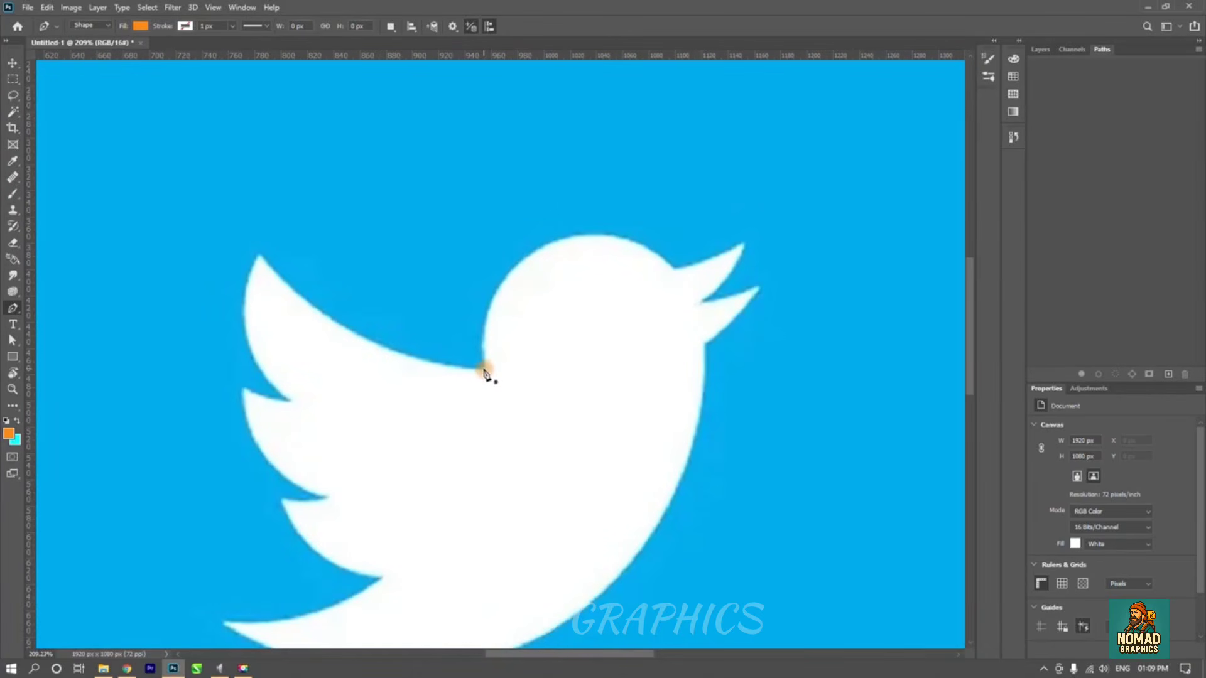
pyautogui.click(485, 370)
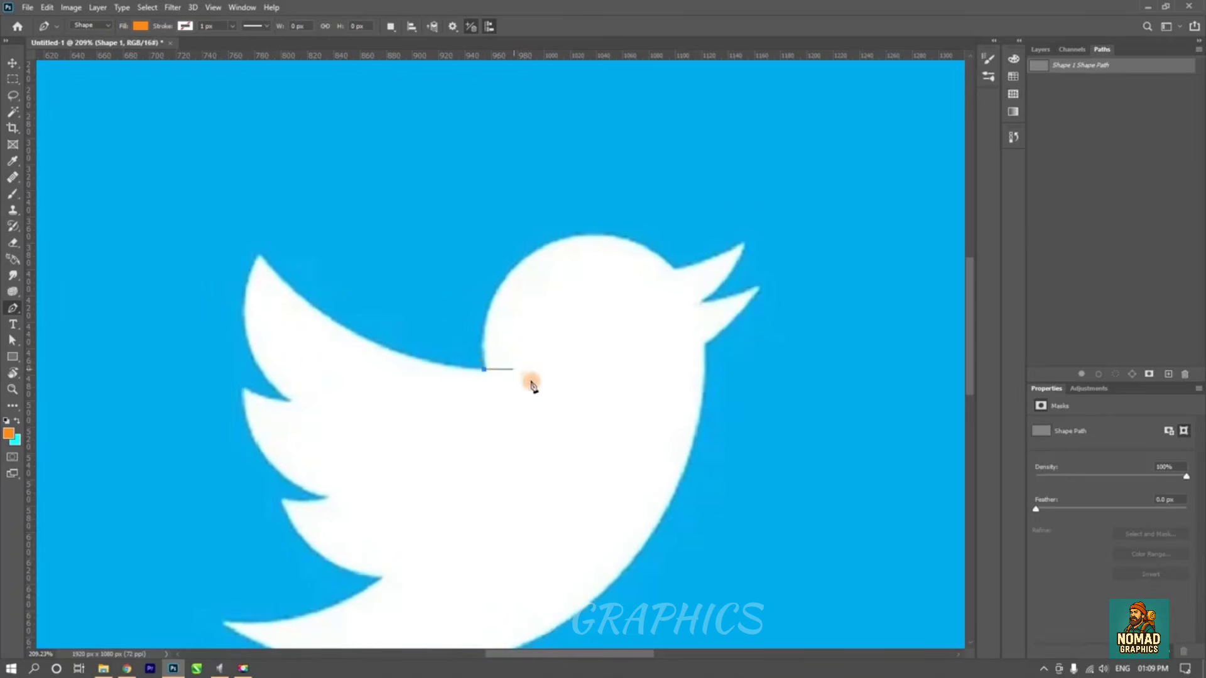
# - Try to trace the whole head outline with a single curved segment ending at the beak's base, and undo it
pyautogui.click(671, 269)
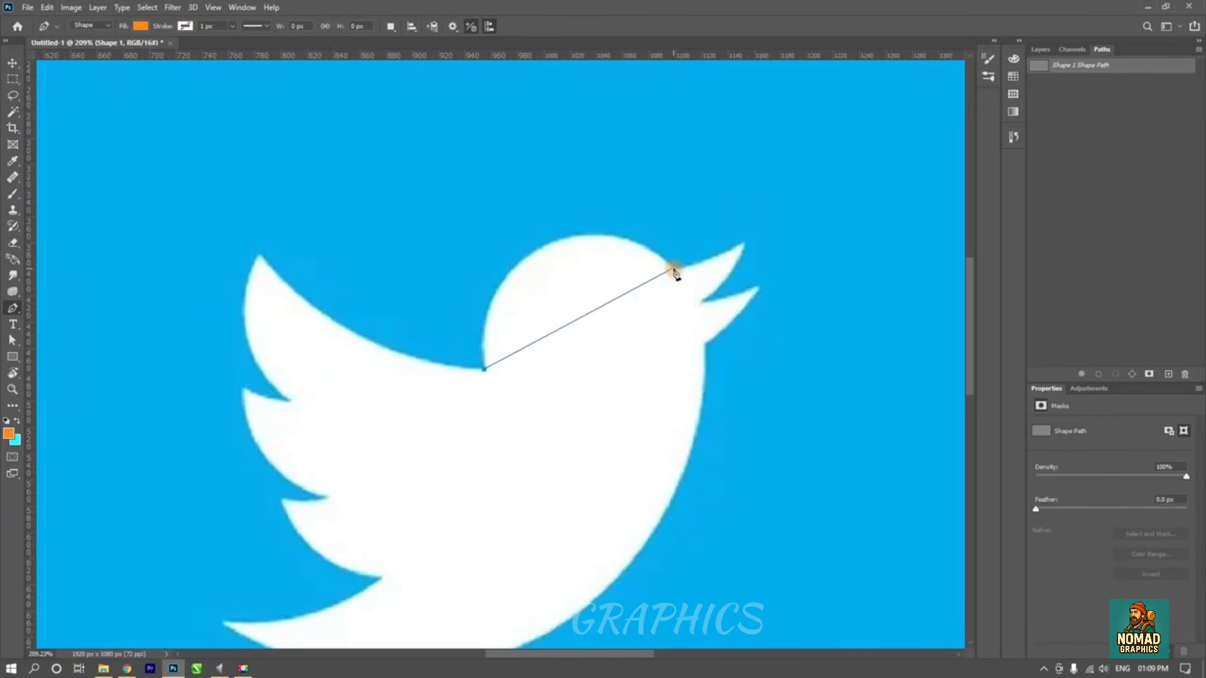
pyautogui.moveTo(675, 272); pyautogui.dragTo(864, 378)
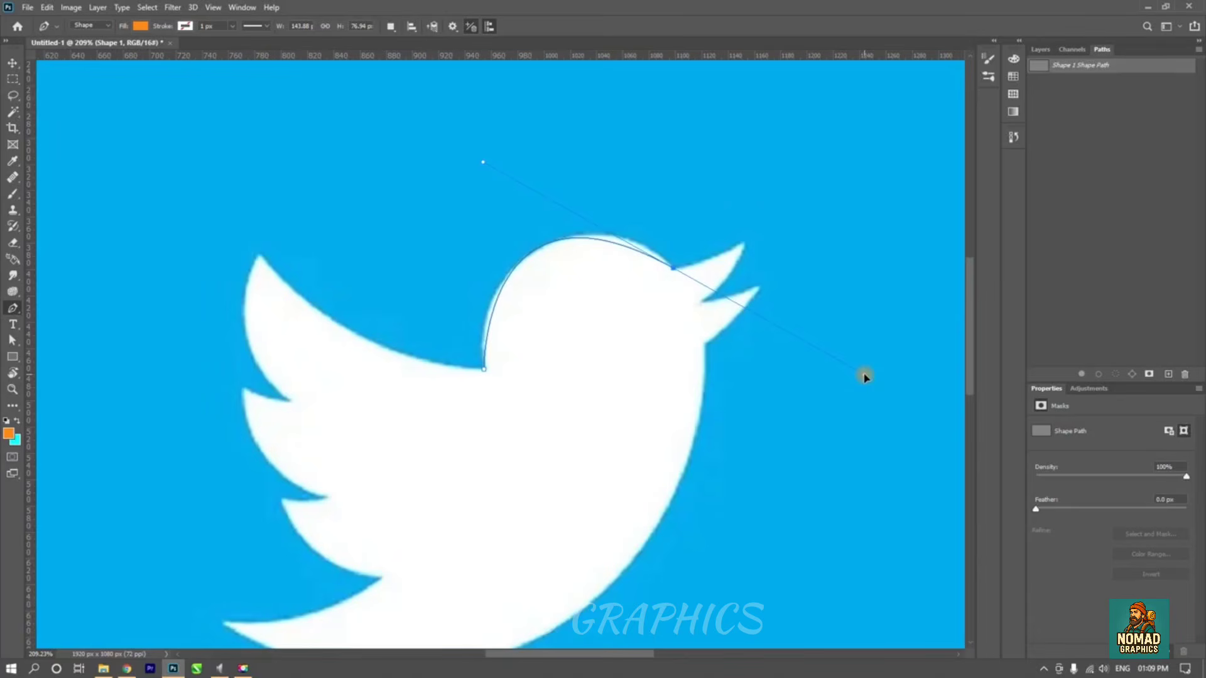
pyautogui.moveTo(864, 377); pyautogui.dragTo(867, 380)
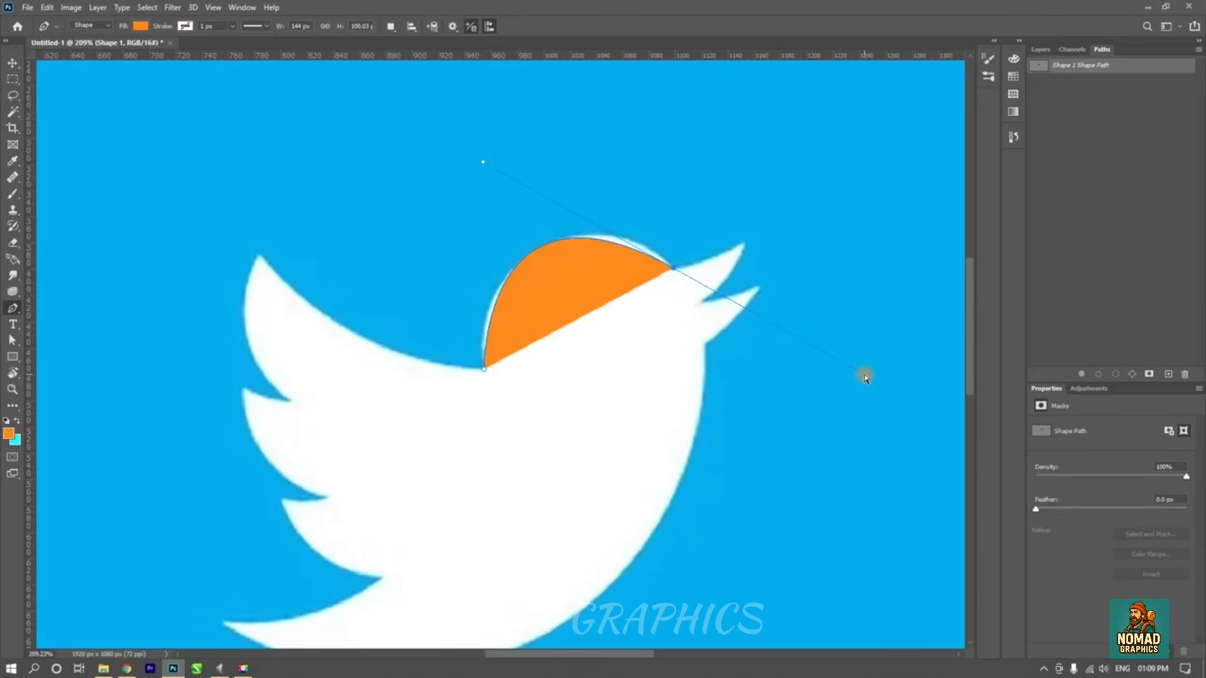
pyautogui.hotkey('ctrl', 'z')
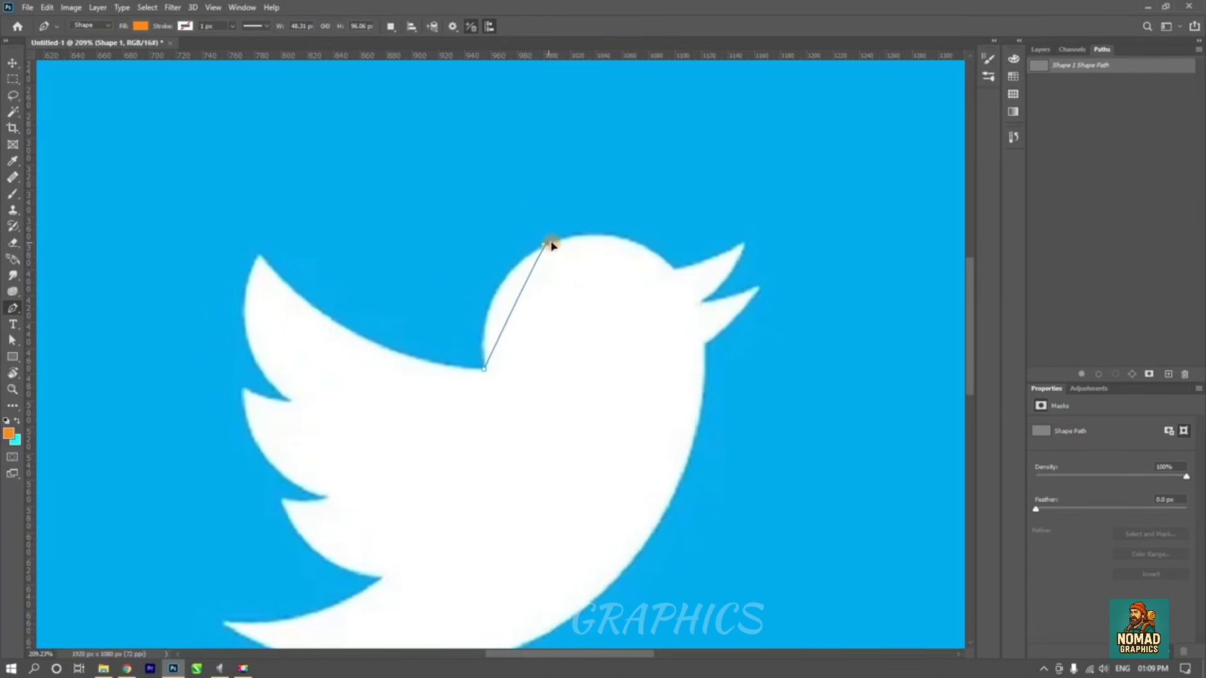
# - Trace the head with two curved segments to the beak's base, and extend the path to the upper beak tip
pyautogui.moveTo(550, 243); pyautogui.dragTo(625, 215)
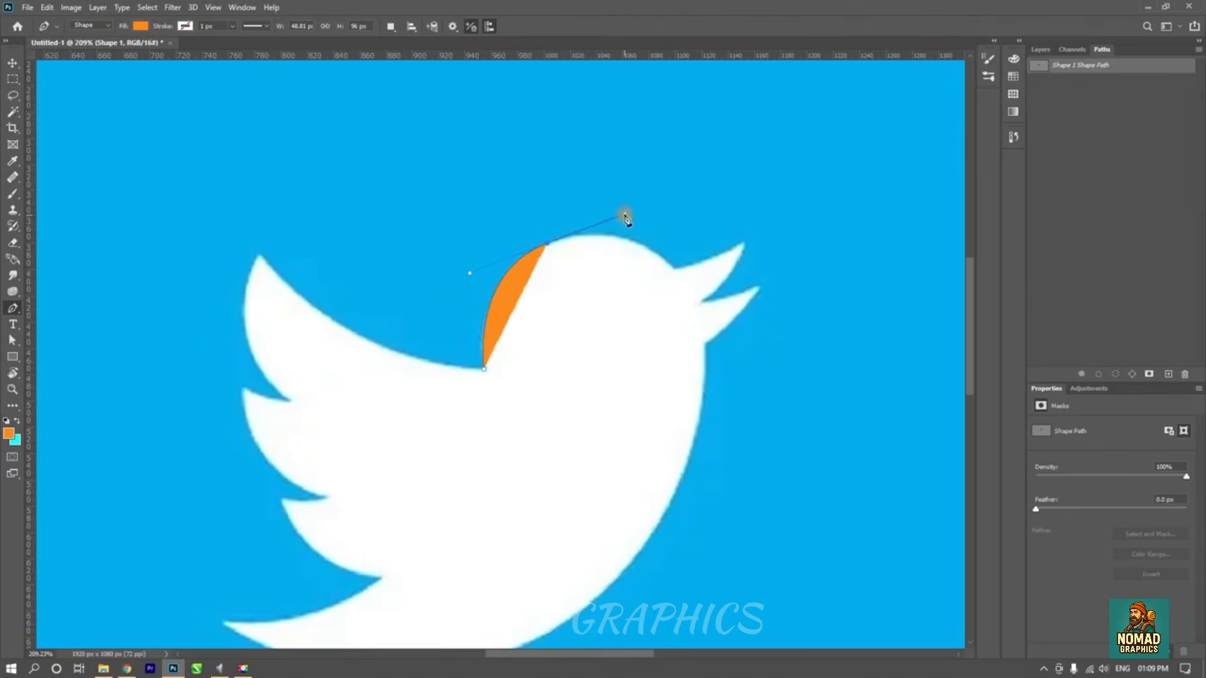
pyautogui.click(674, 270)
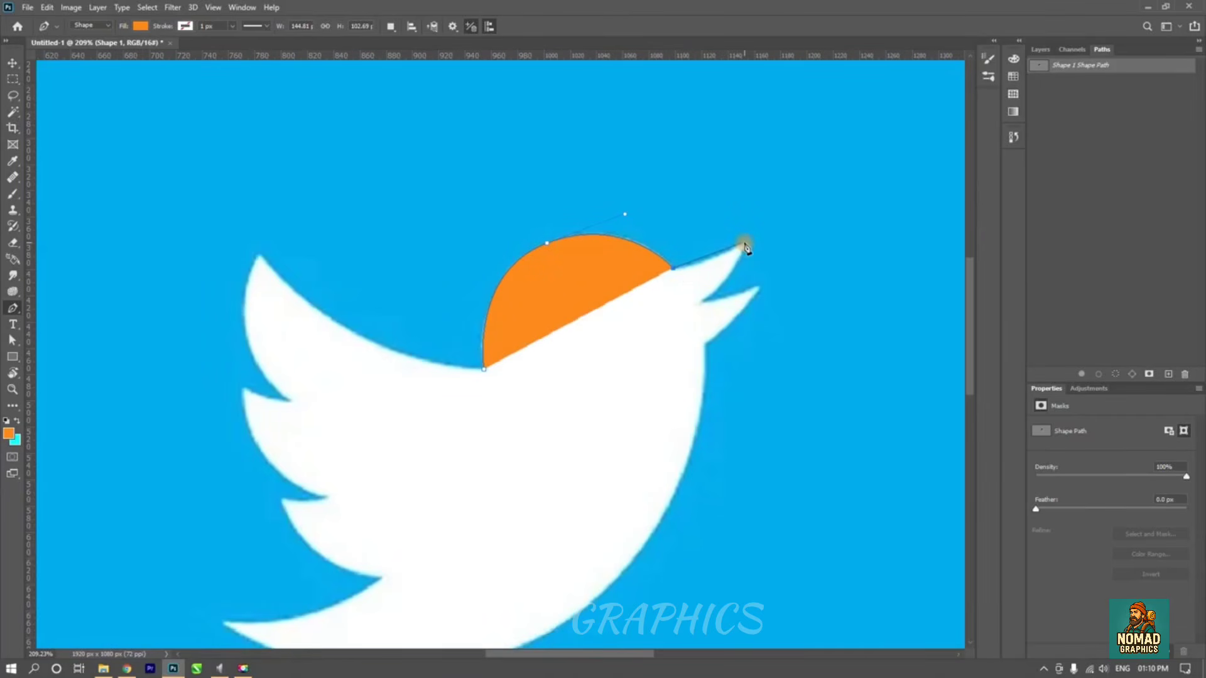
pyautogui.moveTo(745, 245); pyautogui.dragTo(801, 221)
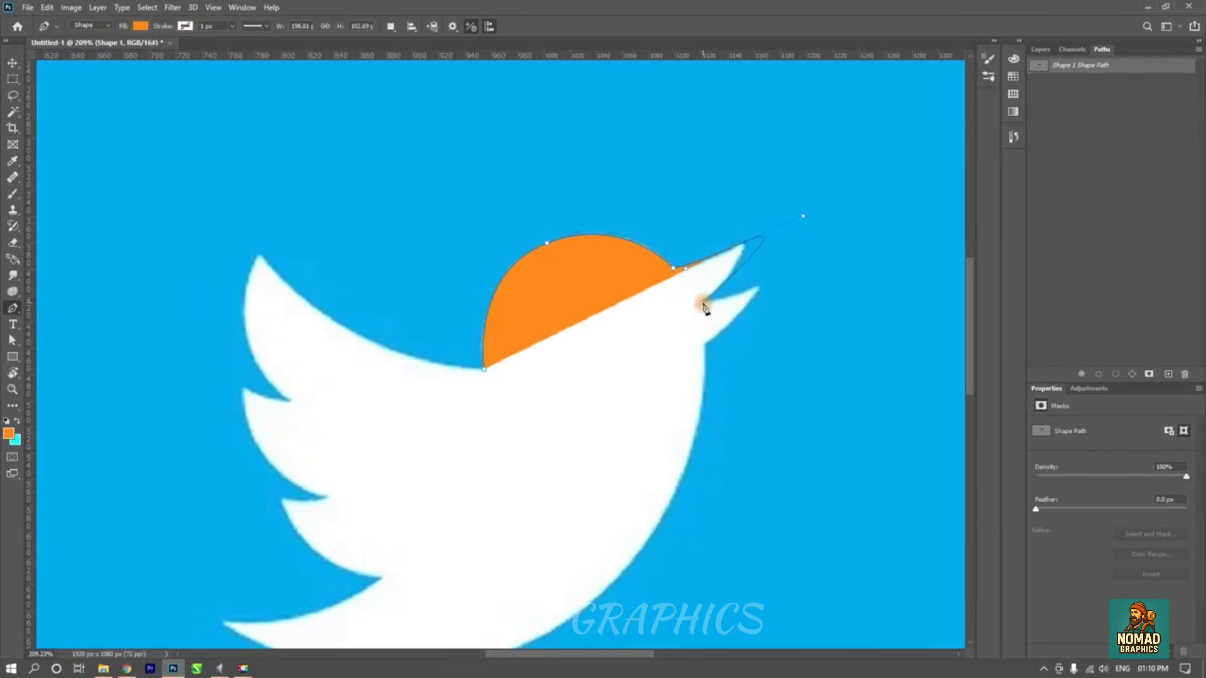
# - Try to curve the path from the upper beak tip back to the notch in the beak, and undo the attempts
pyautogui.click(741, 249)
pyautogui.click(703, 303)
pyautogui.hotkey('ctrl', 'z')
pyautogui.moveTo(701, 303); pyautogui.dragTo(614, 356)
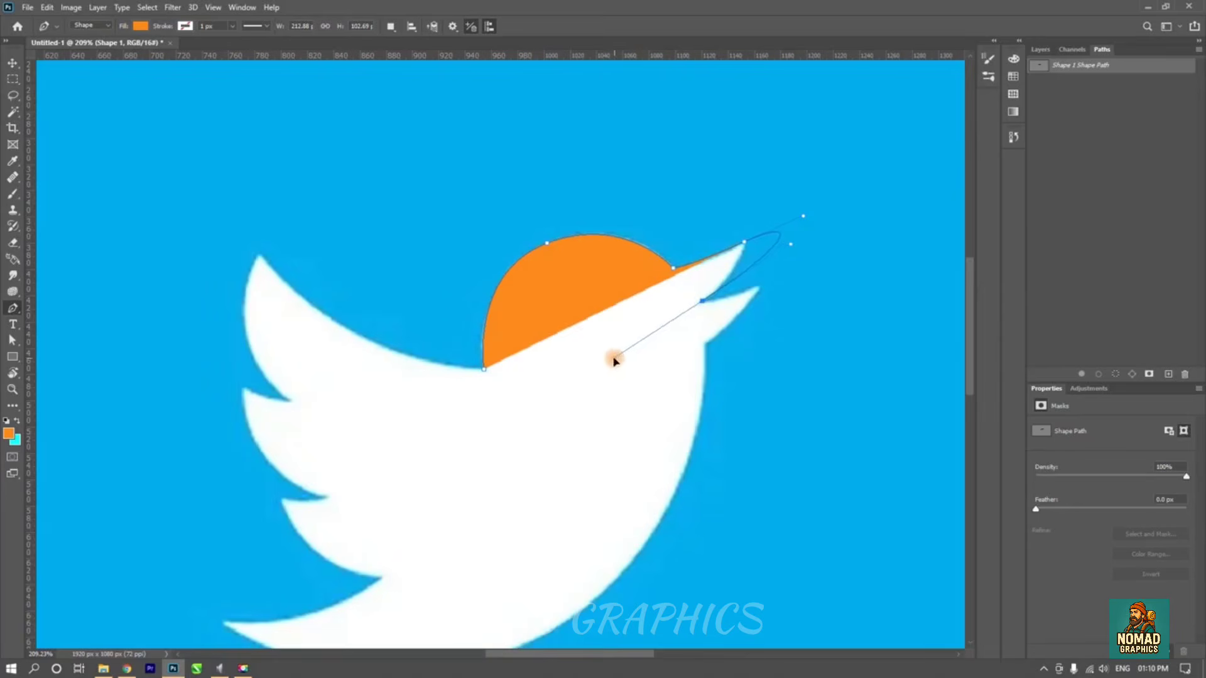
pyautogui.hotkey('ctrl', 'z')
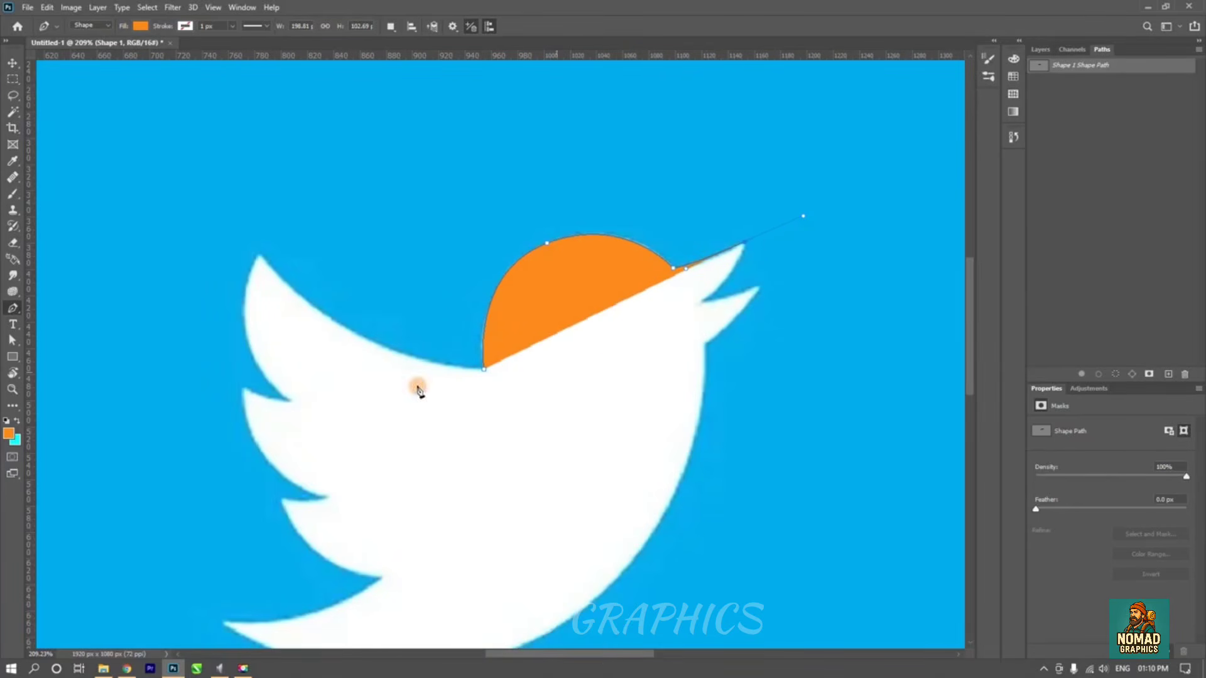
# - Convert the anchor point at the upper beak tip to a corner point with the Convert Point tool, and reselect the Pen tool
pyautogui.rightClick(15, 309)
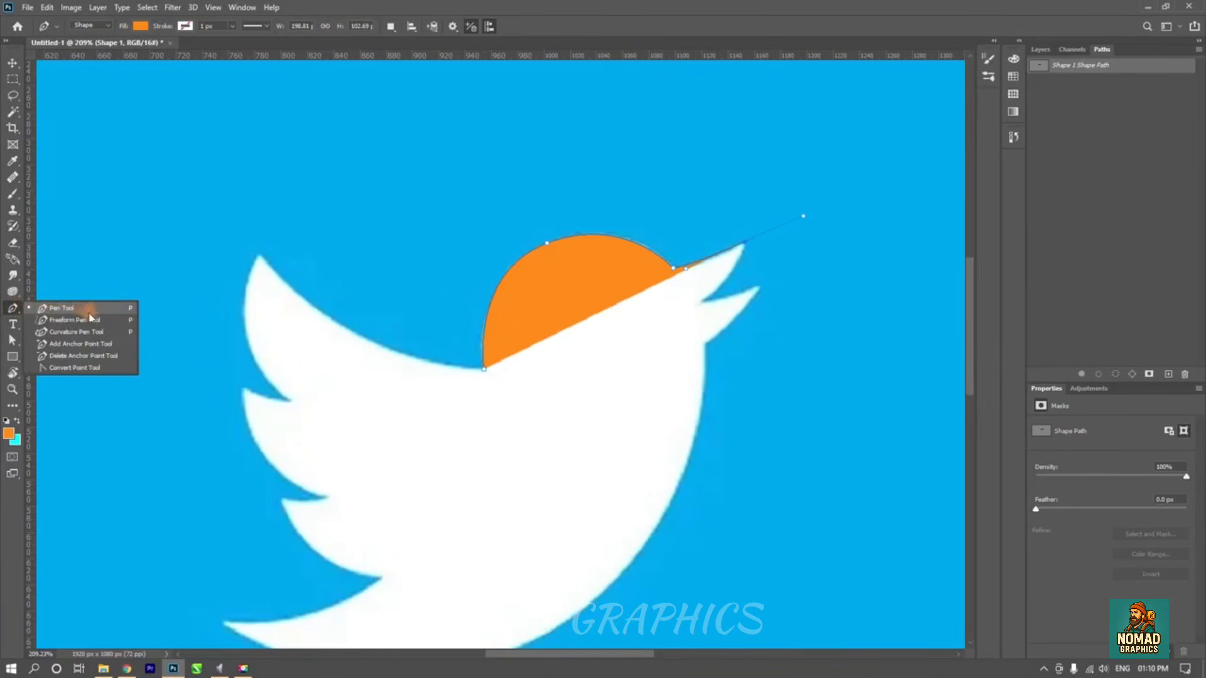
pyautogui.click(94, 368)
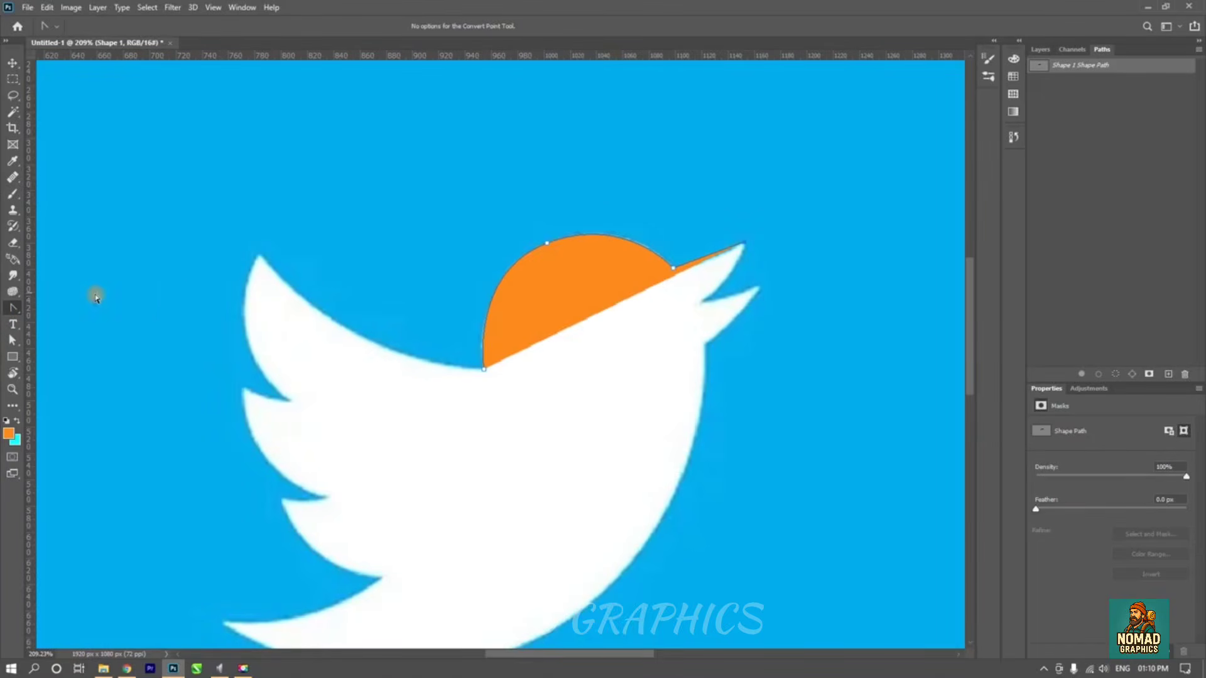
pyautogui.rightClick(12, 308)
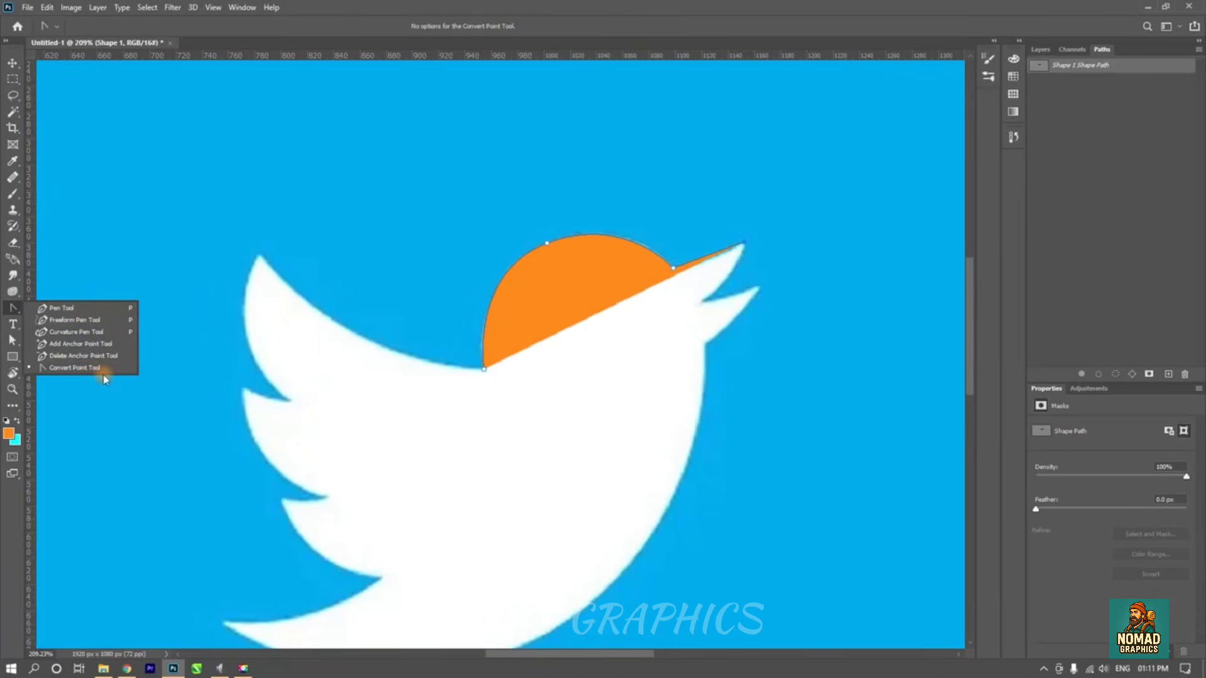
pyautogui.click(746, 246)
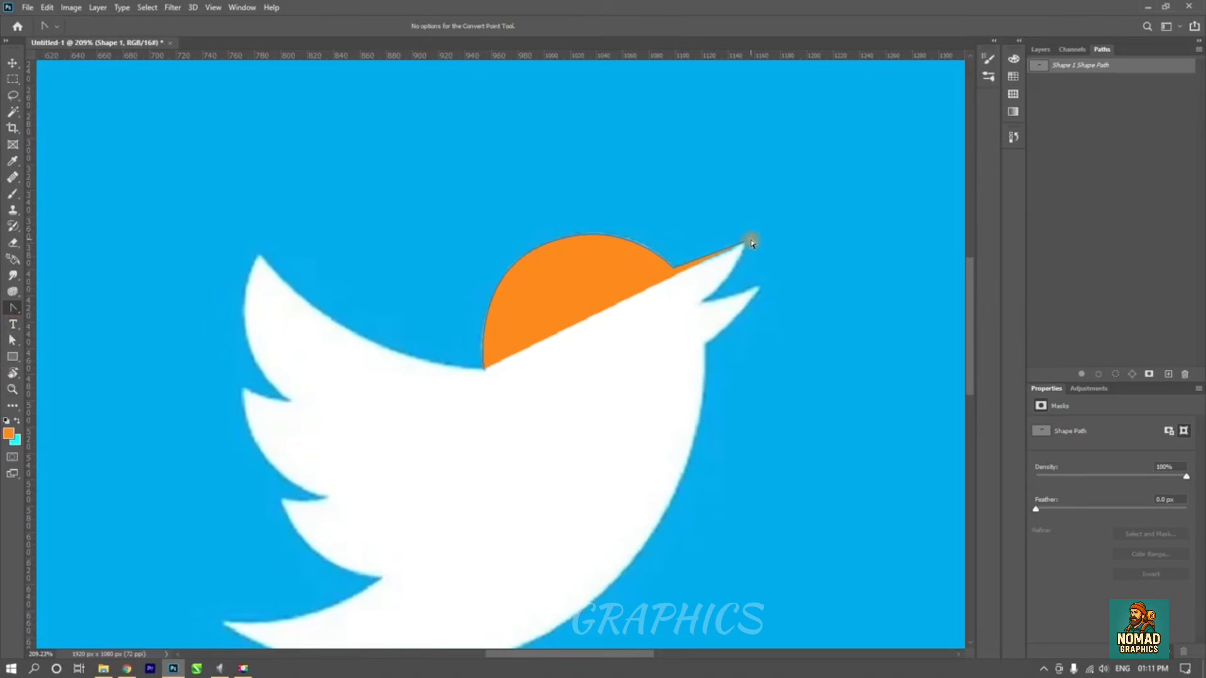
pyautogui.moveTo(744, 247); pyautogui.dragTo(804, 213)
pyautogui.click(744, 244)
pyautogui.rightClick(13, 308)
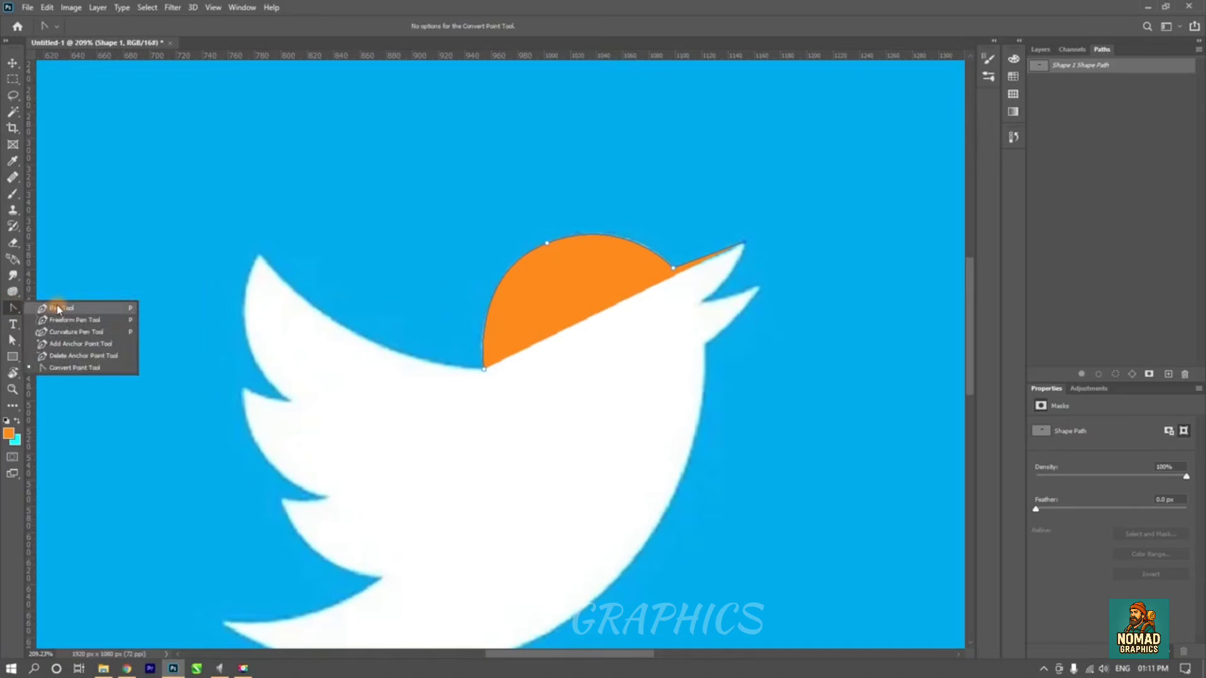
pyautogui.click(61, 310)
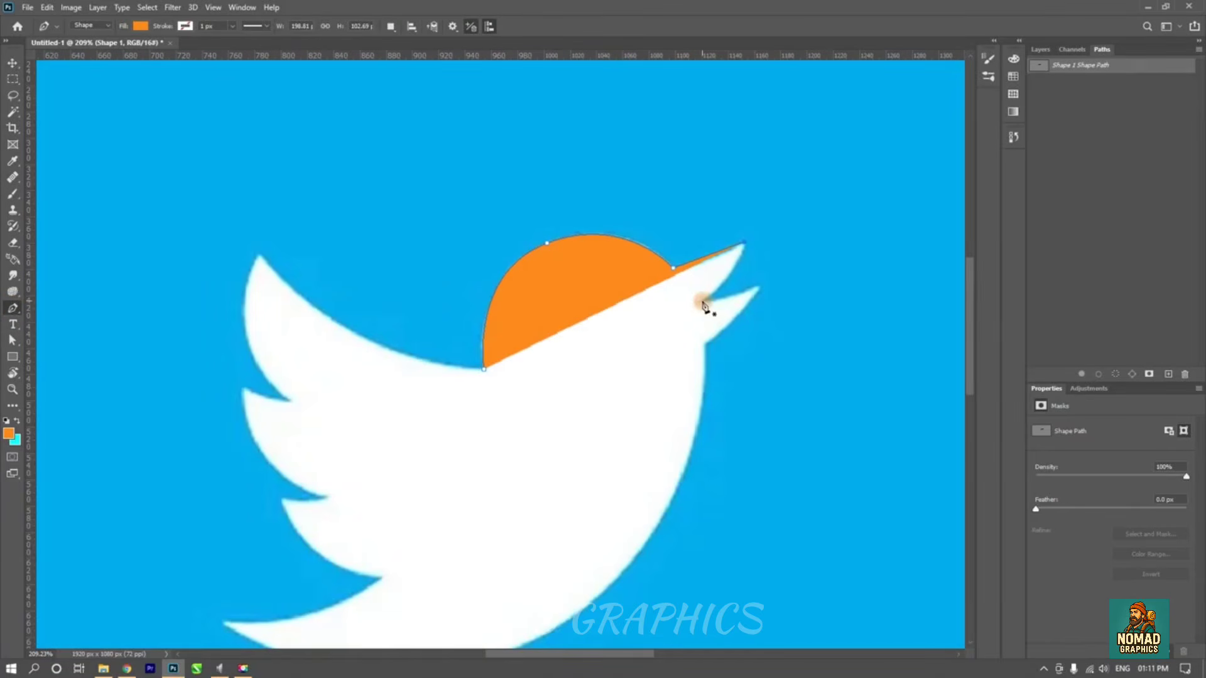
# - Draw a separate practice shape from the beak notch, adding eight freely placed anchor points across the bird's body
pyautogui.moveTo(701, 301); pyautogui.dragTo(667, 327)
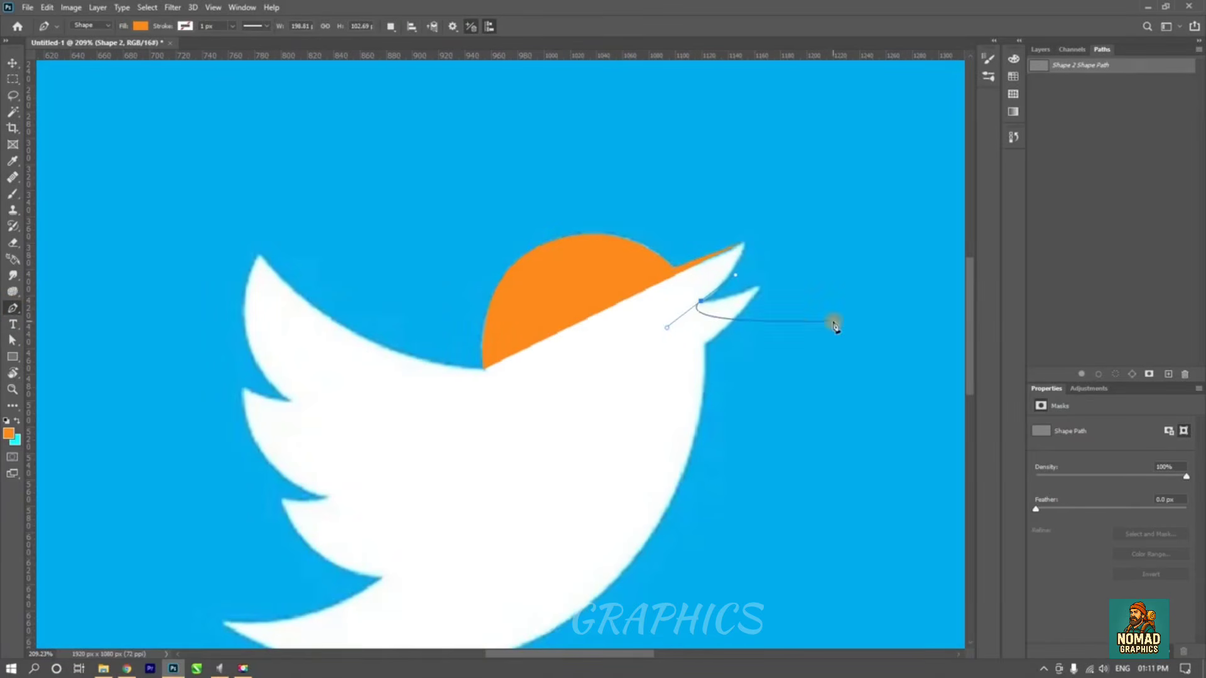
pyautogui.click(655, 360)
pyautogui.click(677, 430)
pyautogui.click(783, 420)
pyautogui.click(679, 463)
pyautogui.click(586, 471)
pyautogui.click(569, 424)
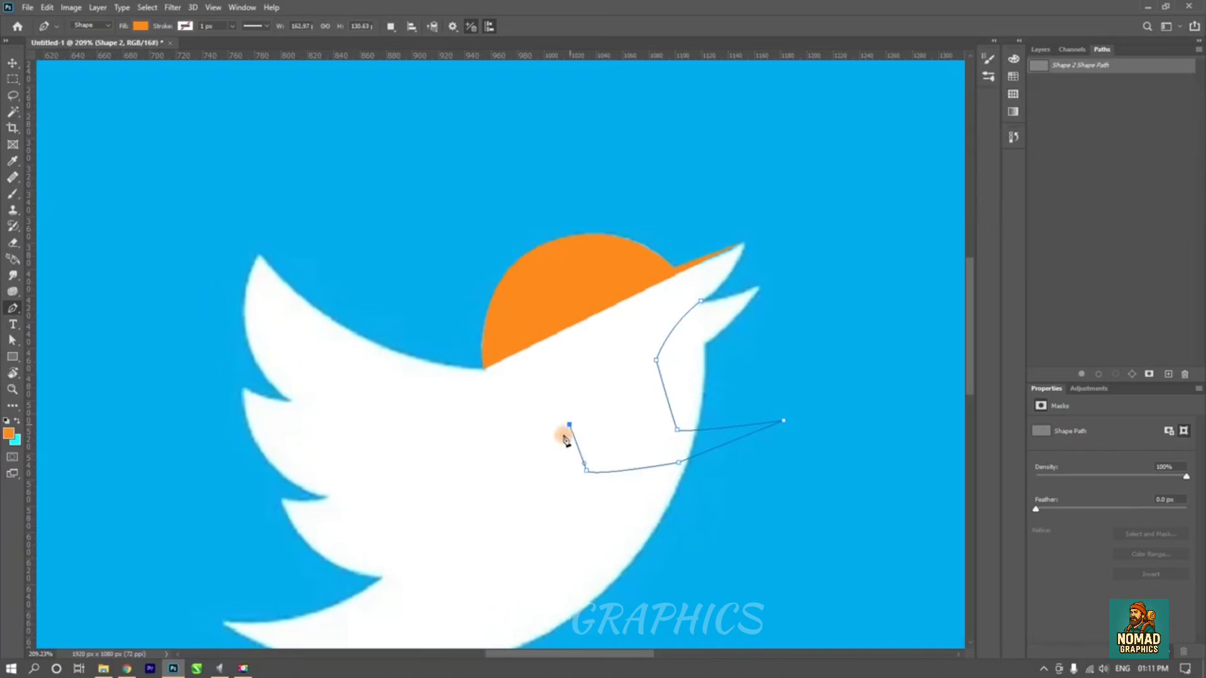
pyautogui.click(549, 485)
pyautogui.click(512, 496)
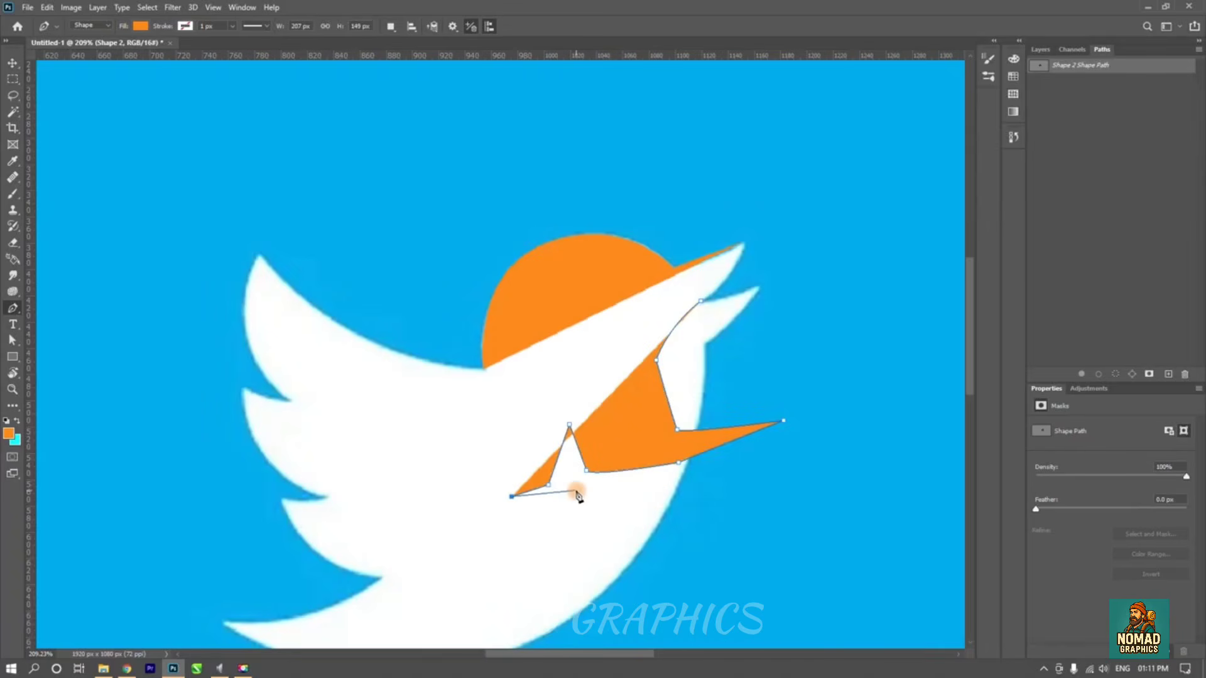
# - Undo the entire practice shape drawn from the beak notch
pyautogui.hotkey('ctrl', 'z')
pyautogui.hotkey('ctrl', 'z')
pyautogui.hotkey('ctrl', 'z')
pyautogui.hotkey('ctrl', 'z')
pyautogui.hotkey('ctrl', 'z')
pyautogui.hotkey('ctrl', 'z')
pyautogui.hotkey('ctrl', 'z')
pyautogui.hotkey('ctrl', 'z')
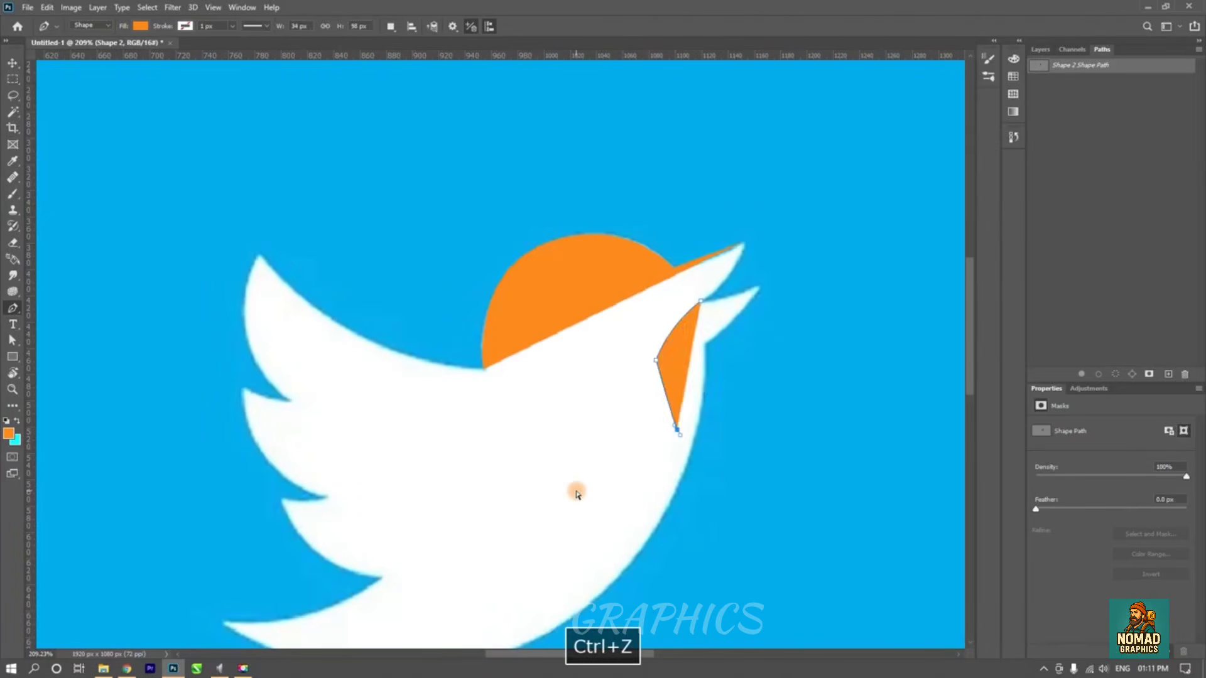
pyautogui.hotkey('ctrl', 'z')
pyautogui.hotkey('ctrl', 'z')
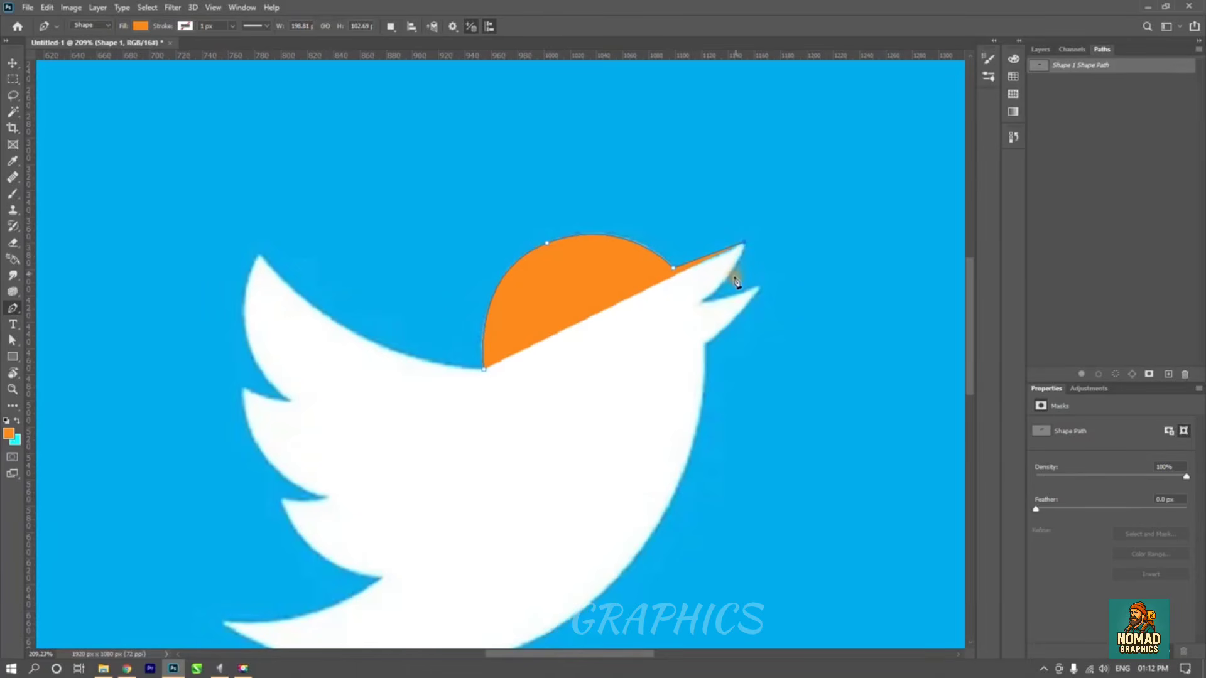
# - Continue the head path with a curved segment from the upper beak tip to the beak notch, undoing any stray extra point
pyautogui.moveTo(704, 304); pyautogui.dragTo(659, 339)
pyautogui.moveTo(105, 406); pyautogui.dragTo(110, 388)
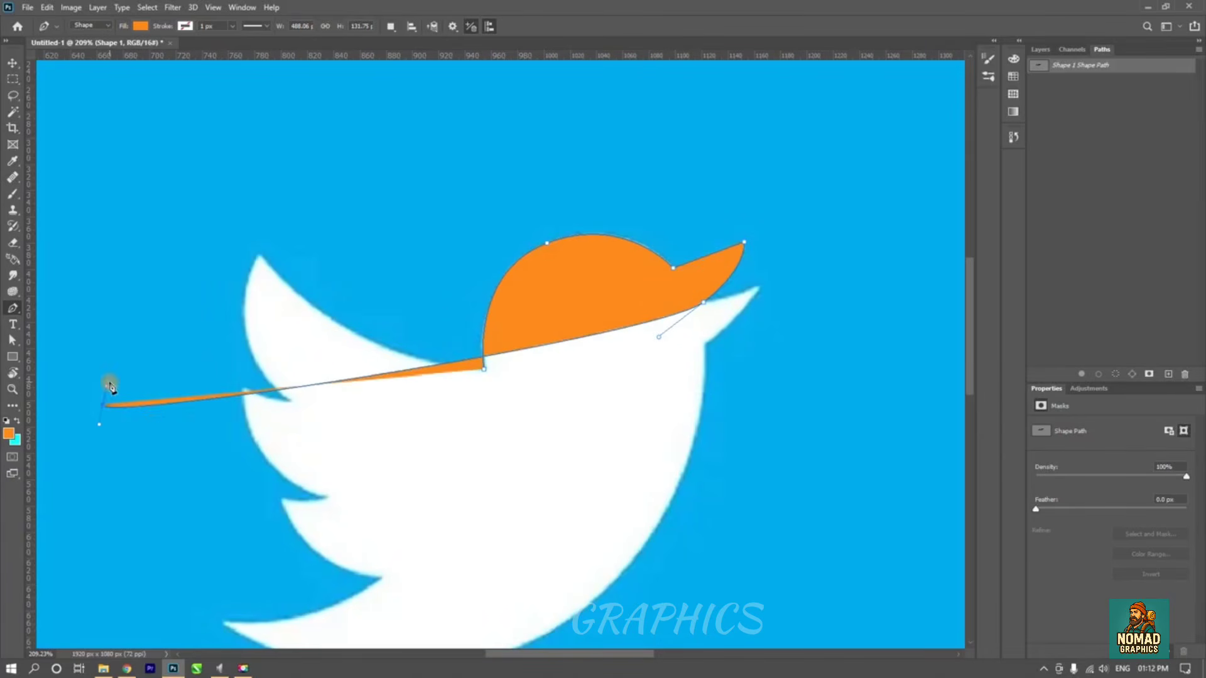
pyautogui.hotkey('ctrl', 'z')
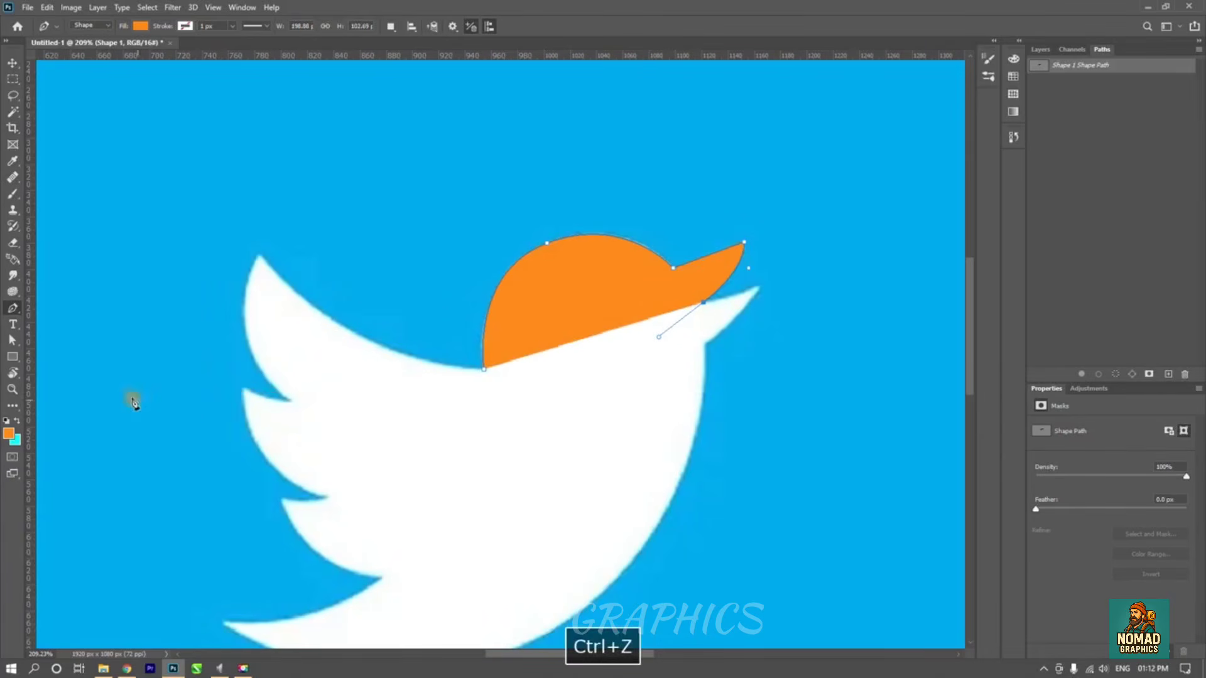
# - Try to reshape the anchor point at the beak notch with the Convert Point tool
pyautogui.rightClick(12, 312)
pyautogui.click(74, 365)
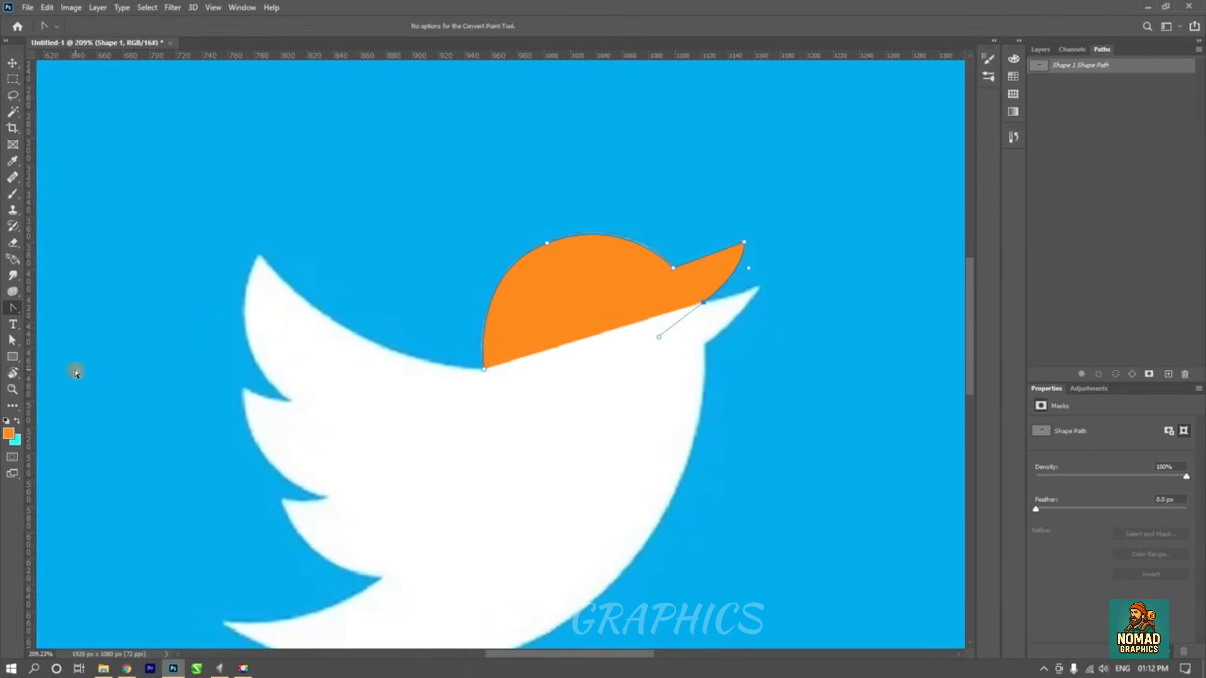
pyautogui.click(704, 304)
pyautogui.moveTo(695, 310)
pyautogui.mouseDown()
pyautogui.moveTo(668, 336)
pyautogui.moveTo(693, 322)
pyautogui.mouseUp()
pyautogui.click(704, 304)
pyautogui.moveTo(703, 304); pyautogui.dragTo(662, 334)
pyautogui.click(704, 304)
pyautogui.moveTo(704, 305); pyautogui.dragTo(657, 330)
pyautogui.click(704, 306)
pyautogui.moveTo(704, 304); pyautogui.dragTo(672, 324)
# - Undo the point conversions and the beak segments back to the anchor where the head meets the beak
pyautogui.hotkey('ctrl', 'z')
pyautogui.hotkey('ctrl', 'z')
pyautogui.hotkey('ctrl', 'z')
pyautogui.hotkey('ctrl', 'z')
pyautogui.hotkey('ctrl', 'z')
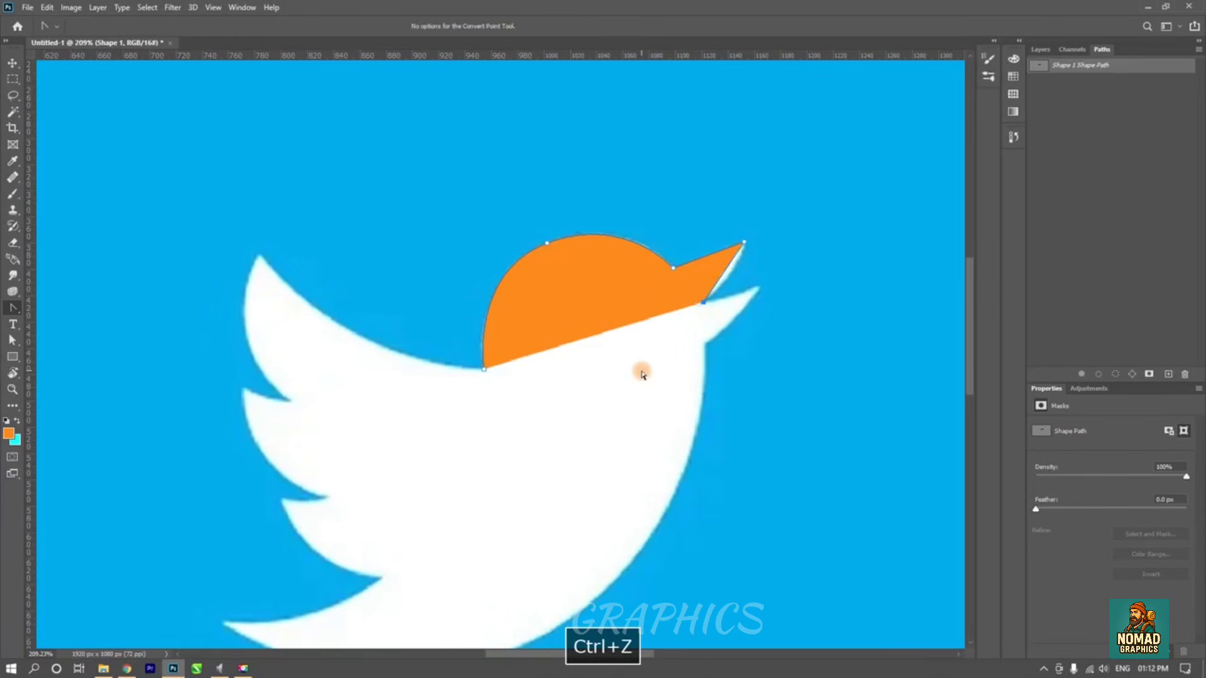
pyautogui.hotkey('ctrl', 'z')
pyautogui.hotkey('ctrl', 'z')
pyautogui.hotkey('ctrl', 'z')
pyautogui.hotkey('ctrl', 'z')
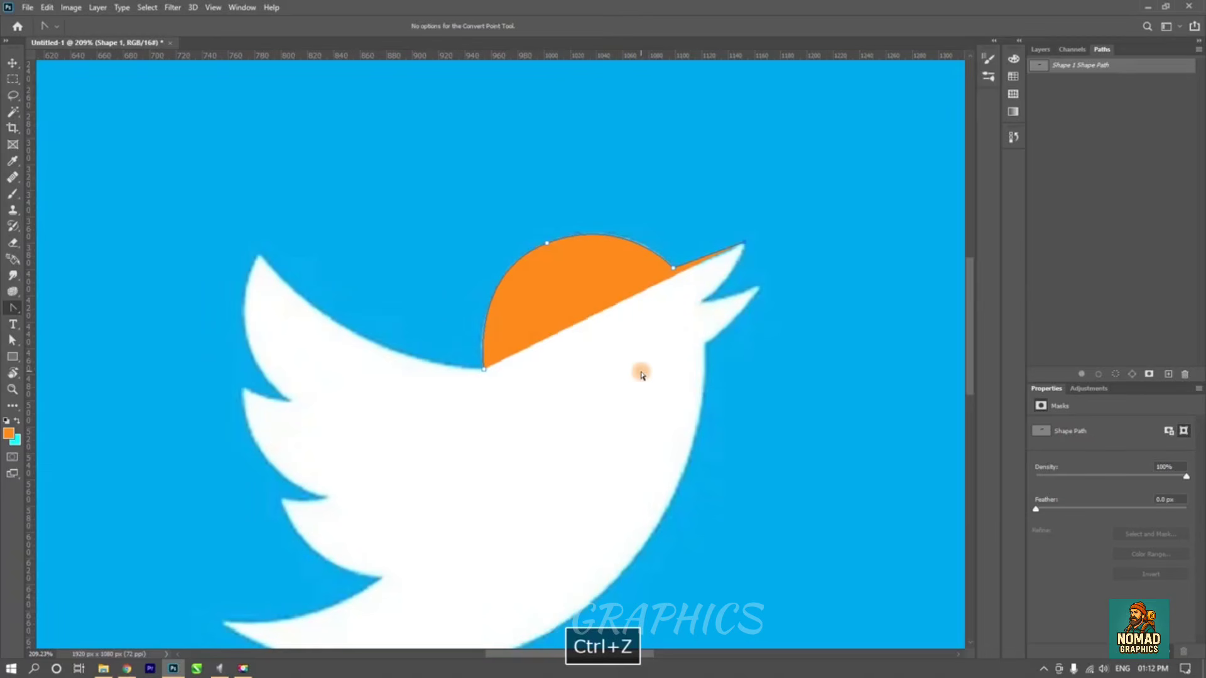
pyautogui.hotkey('ctrl', 'z')
pyautogui.hotkey('ctrl', 'z')
pyautogui.hotkey('ctrl', 'z')
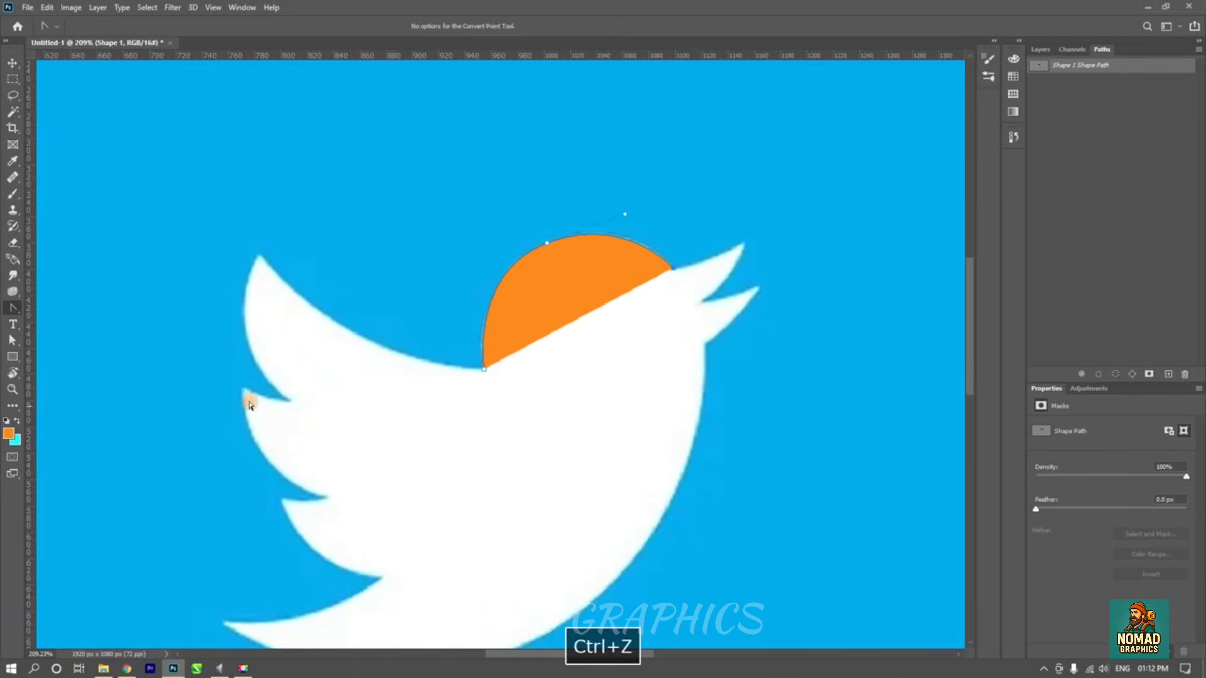
# - Draw a curved Pen segment to the upper beak tip, convert that anchor to a corner point, and reselect the Pen tool
pyautogui.rightClick(12, 307)
pyautogui.click(59, 309)
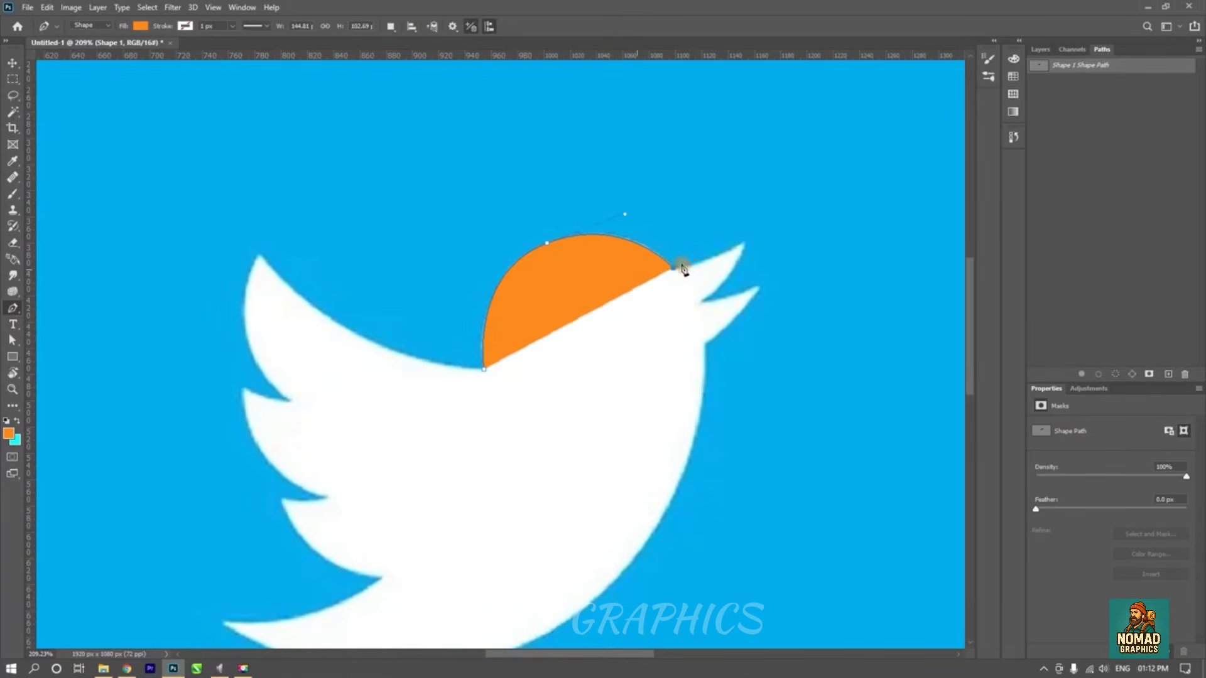
pyautogui.moveTo(745, 244); pyautogui.dragTo(811, 213)
pyautogui.rightClick(14, 311)
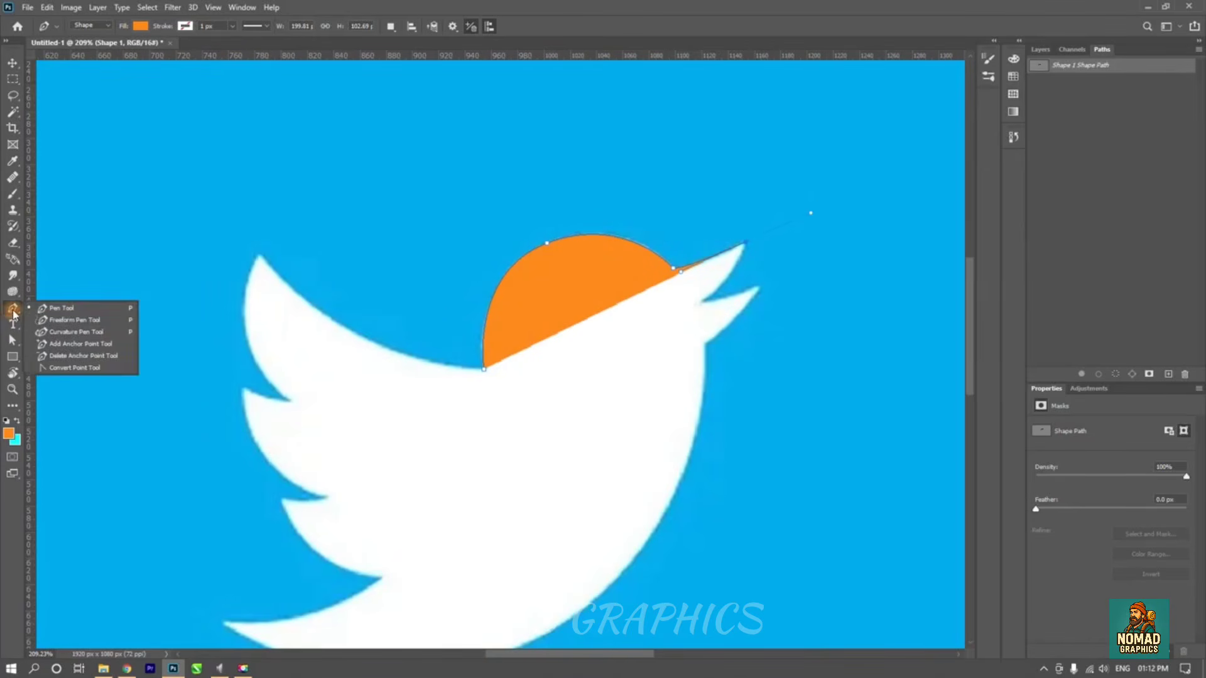
pyautogui.click(66, 367)
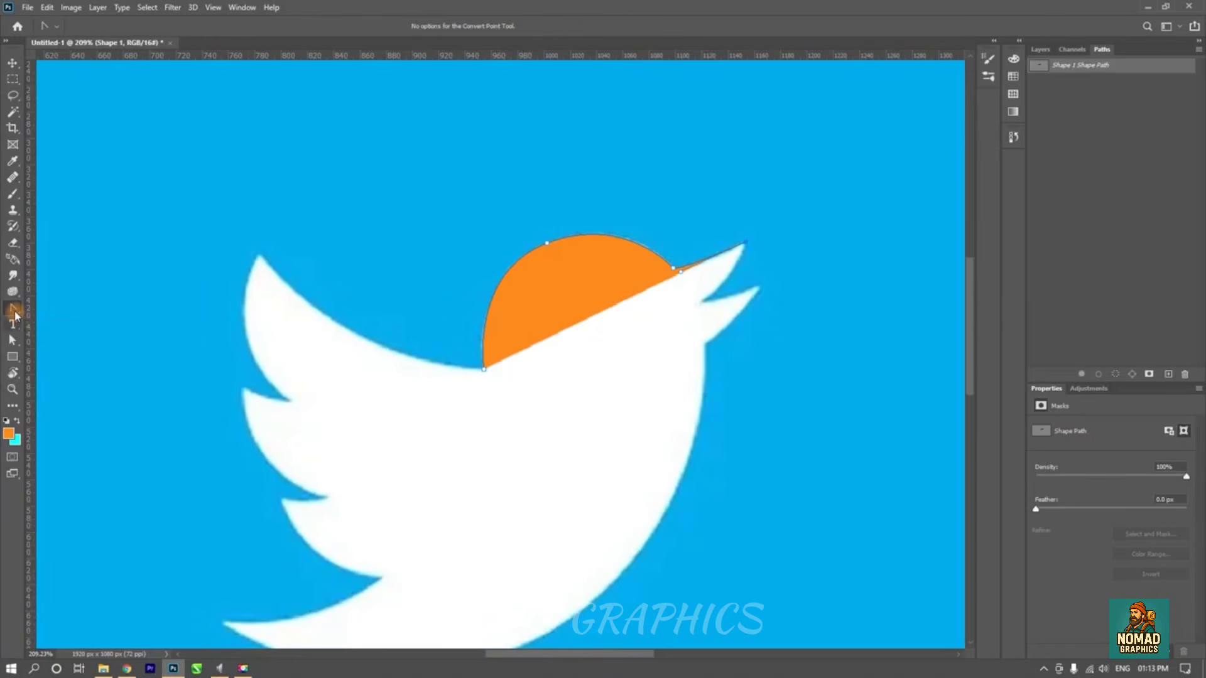
pyautogui.rightClick(13, 307)
pyautogui.click(63, 309)
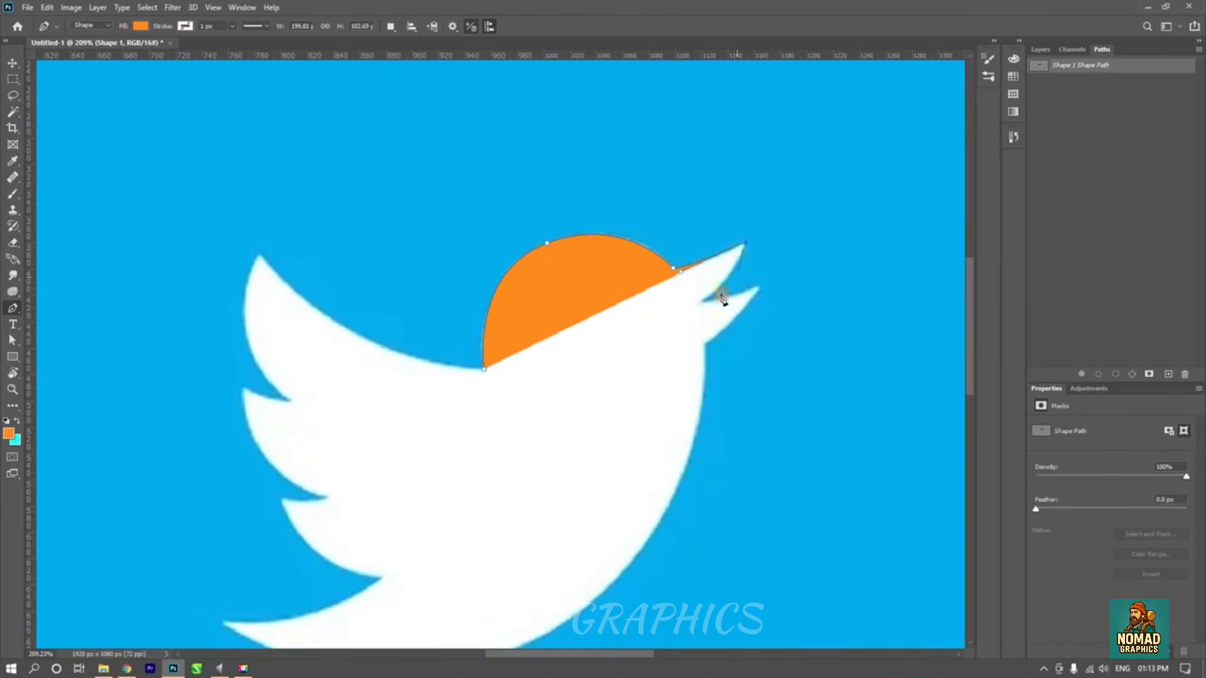
# - Draw a curved segment from the upper beak tip to the beak notch and convert the notch anchor to a corner point
pyautogui.moveTo(701, 300); pyautogui.dragTo(662, 325)
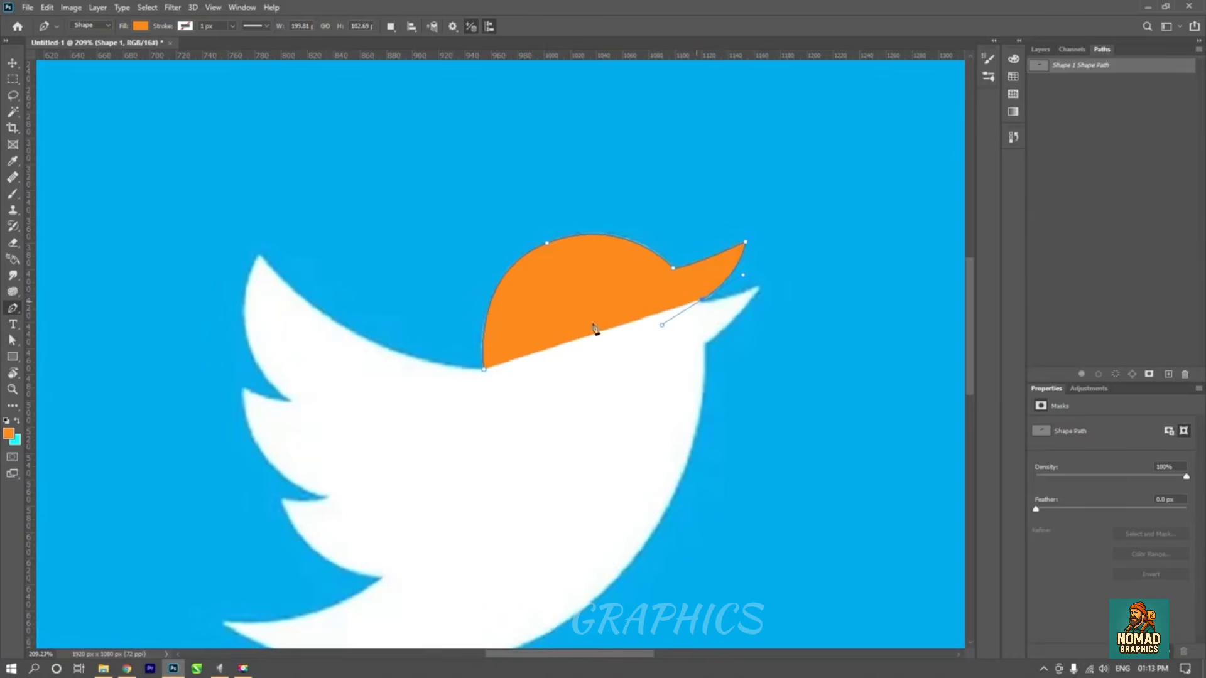
pyautogui.rightClick(14, 314)
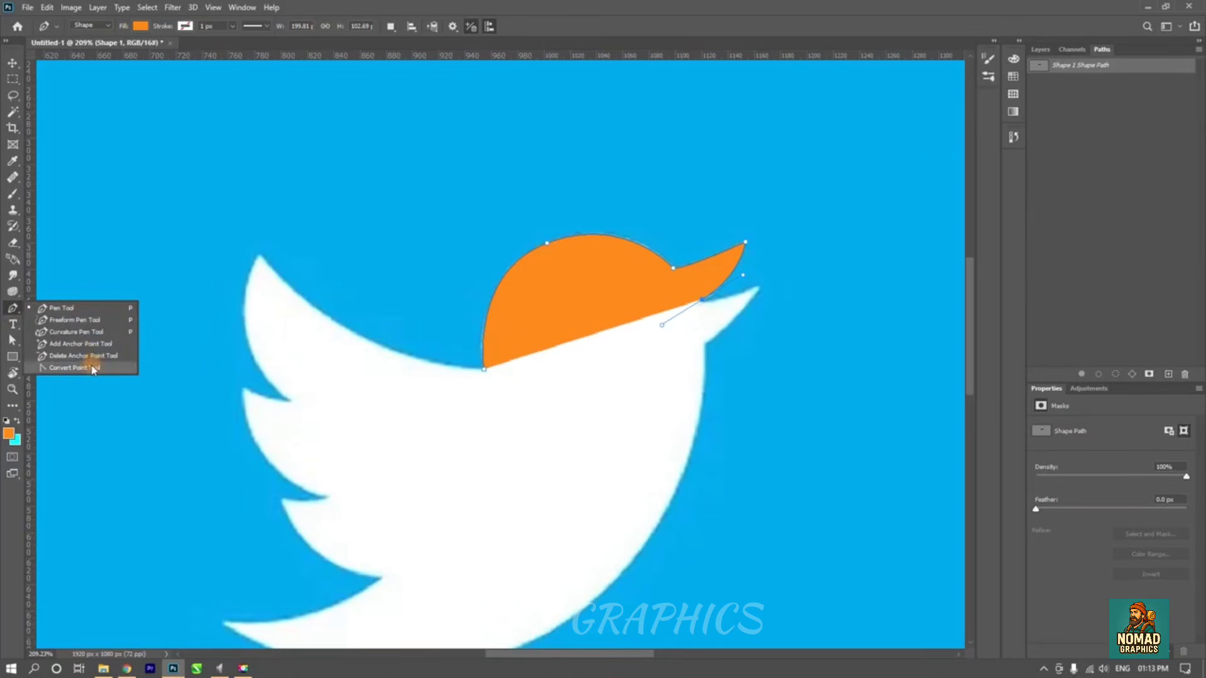
pyautogui.click(95, 366)
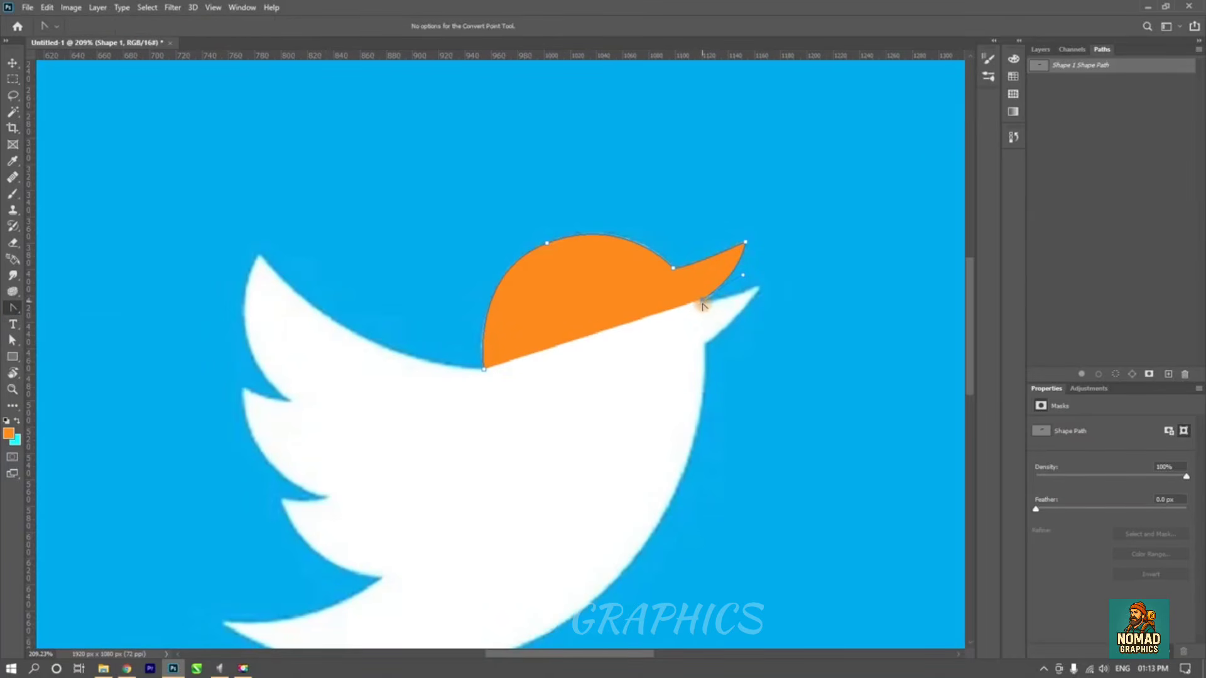
pyautogui.rightClick(12, 308)
pyautogui.click(83, 310)
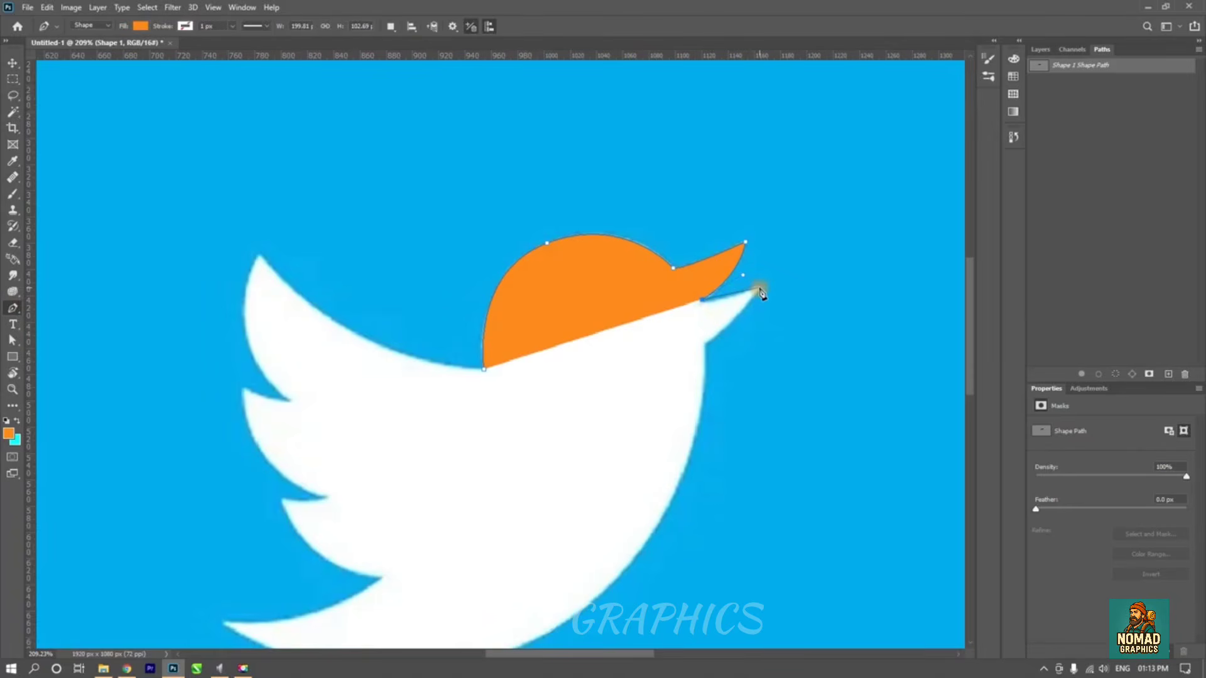
# - Draw a curved segment to the lower beak tip, convert its anchor to a corner point, and return to the Pen tool
pyautogui.moveTo(760, 286); pyautogui.dragTo(786, 274)
pyautogui.rightClick(13, 307)
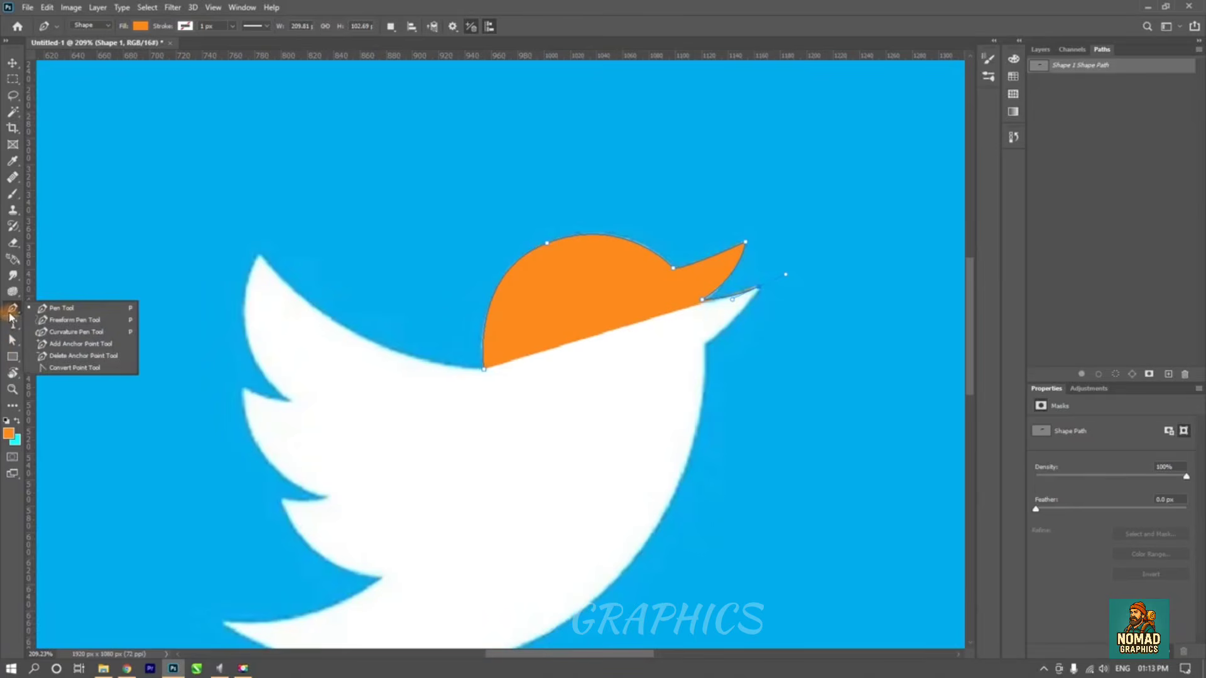
pyautogui.click(76, 368)
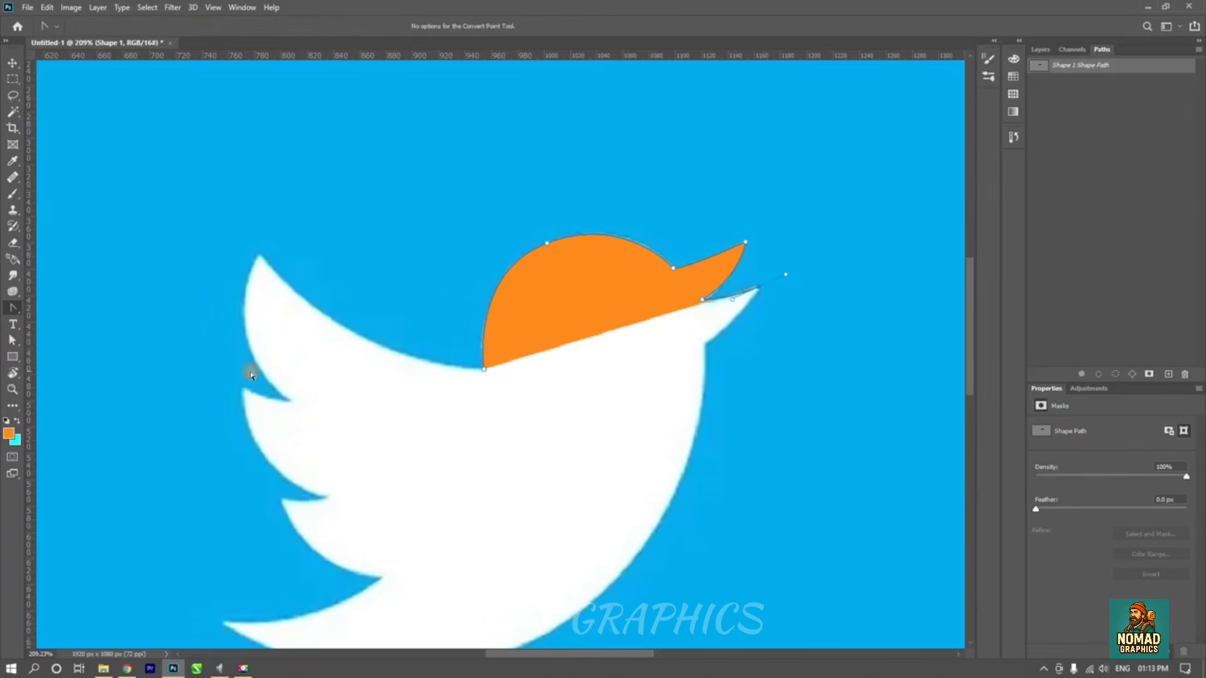
pyautogui.click(706, 347)
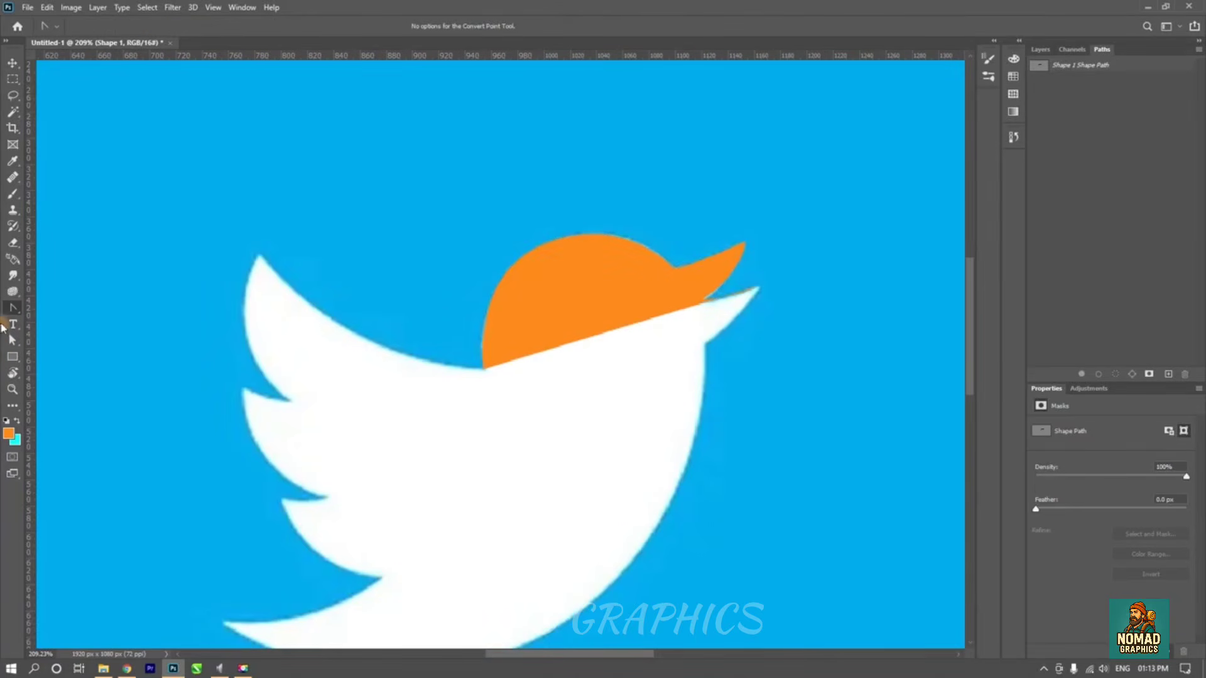
pyautogui.click(756, 290)
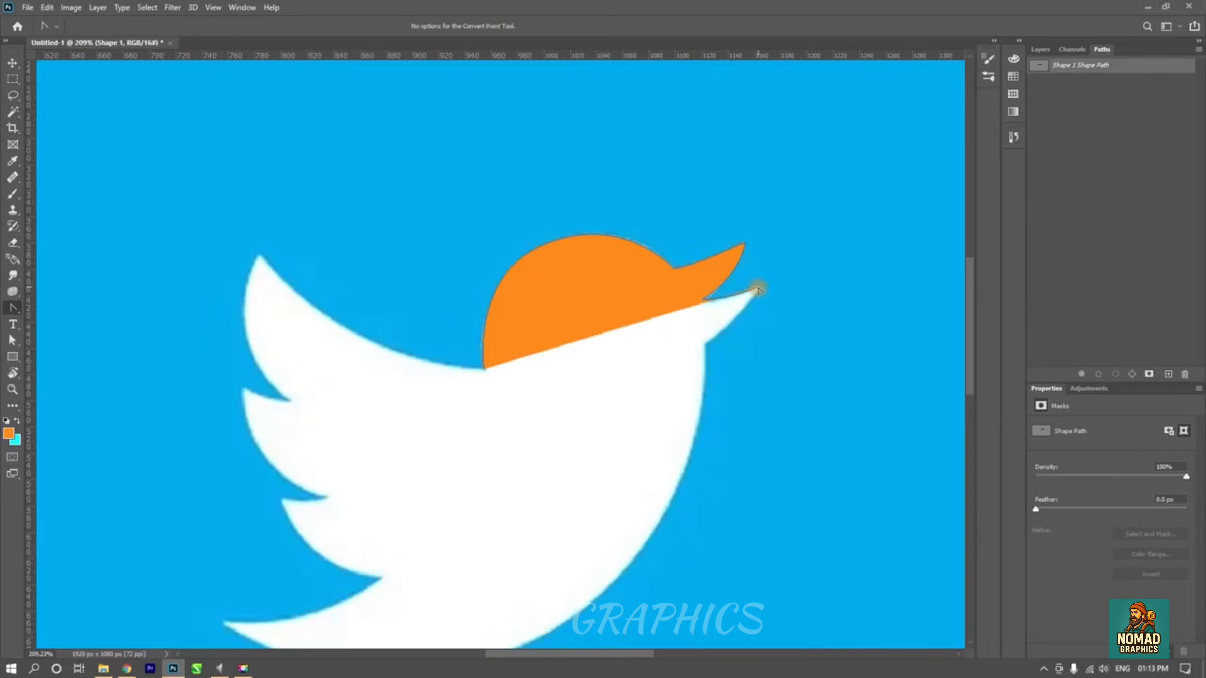
pyautogui.rightClick(13, 307)
pyautogui.click(51, 309)
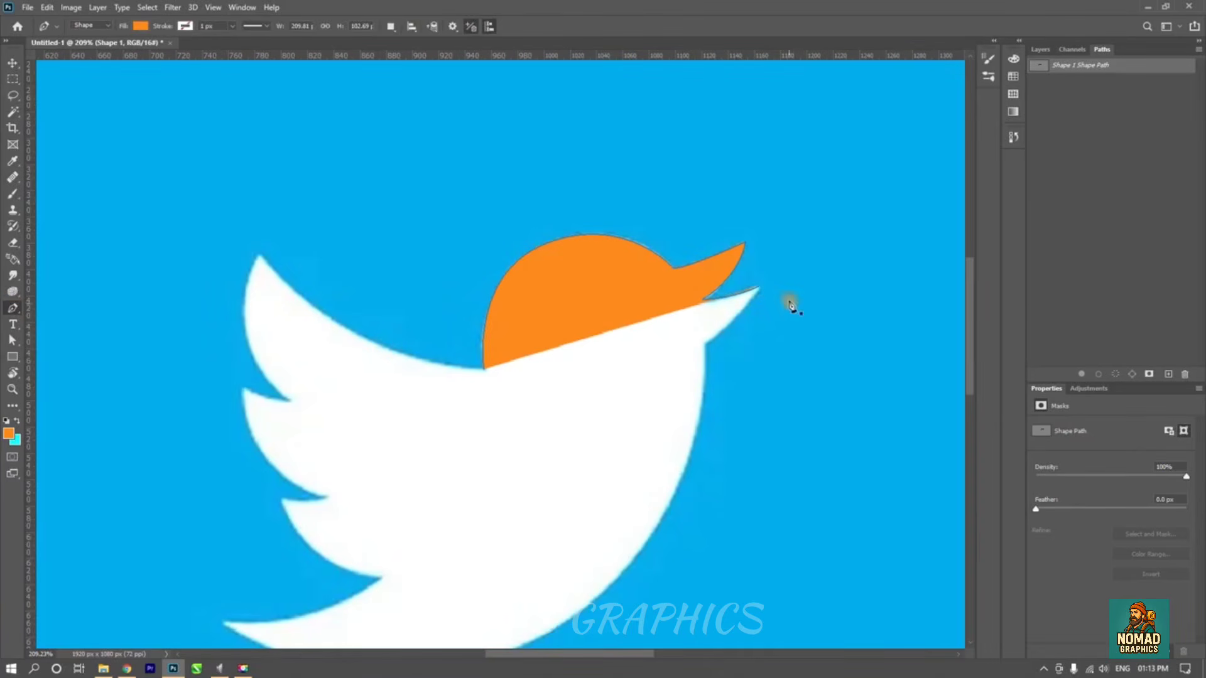
pyautogui.click(760, 289)
pyautogui.rightClick(13, 308)
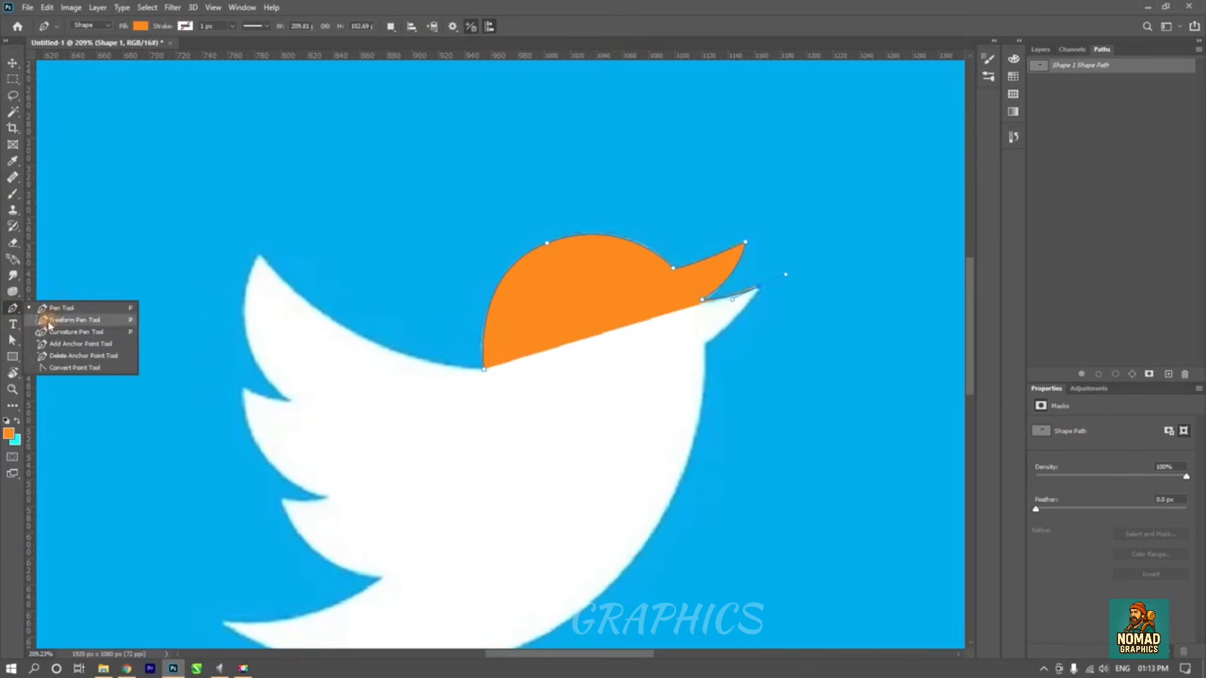
pyautogui.click(82, 368)
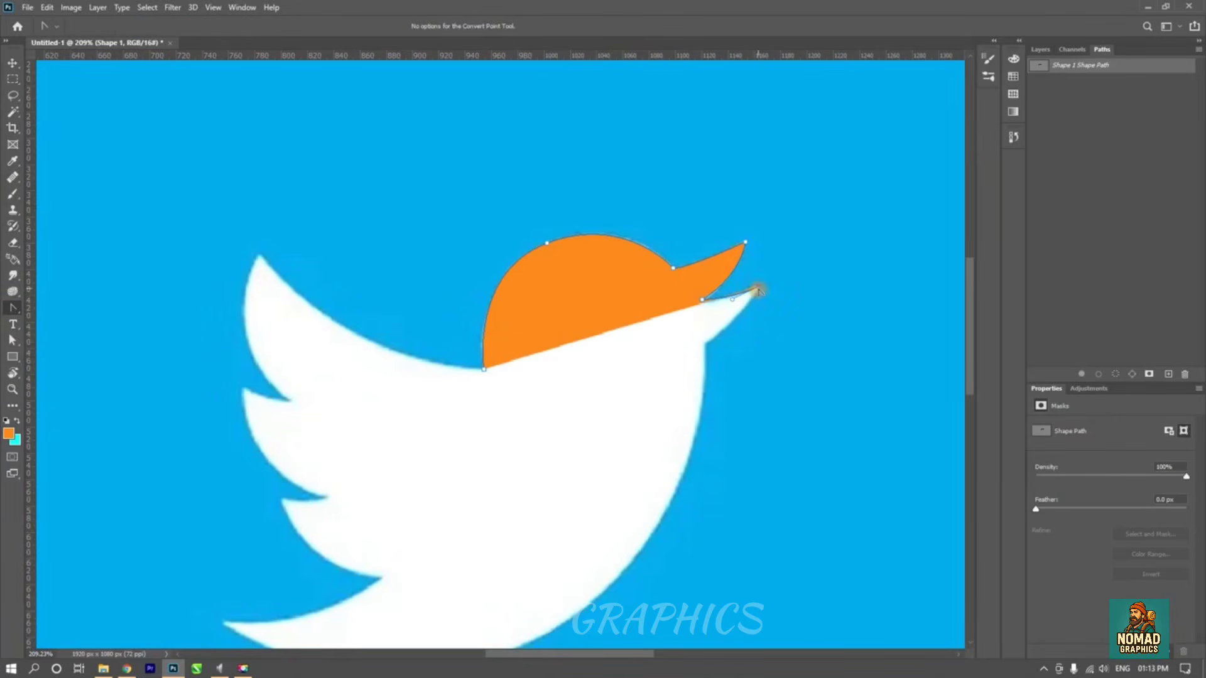
pyautogui.rightClick(12, 308)
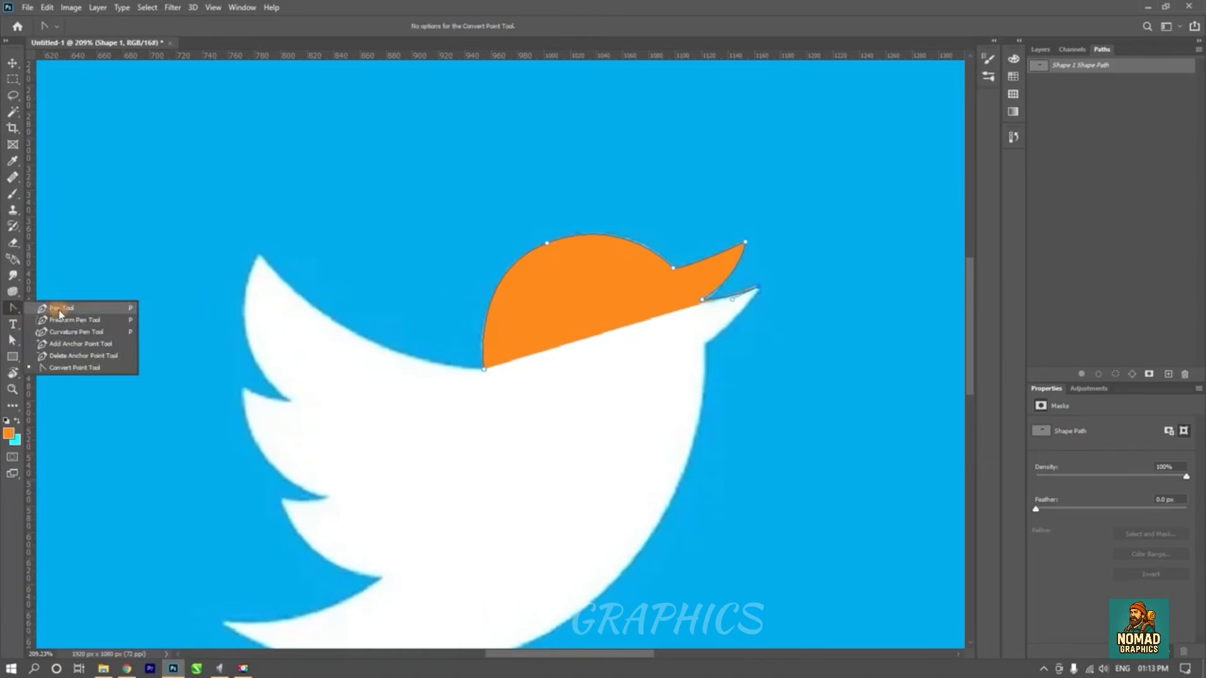
pyautogui.click(60, 310)
# - Draw a curved segment from the lower beak tip to the throat, and undo the beak segments back to the head
pyautogui.moveTo(704, 344); pyautogui.dragTo(659, 374)
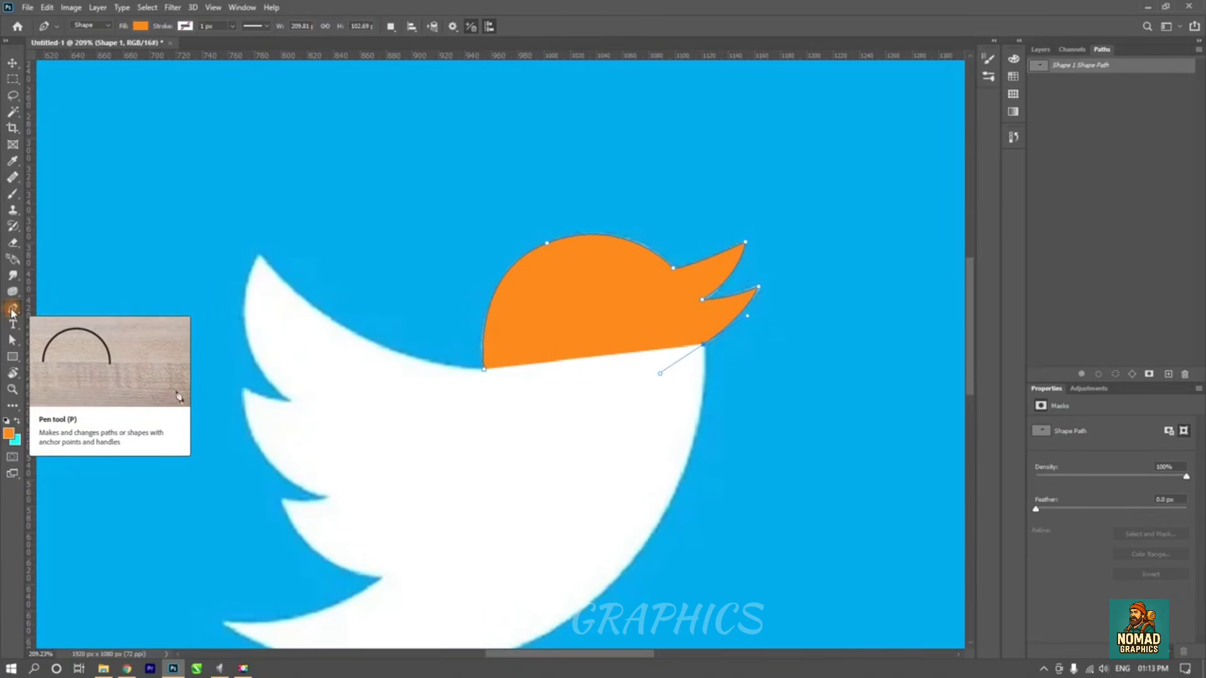
pyautogui.hotkey('ctrl', 'z')
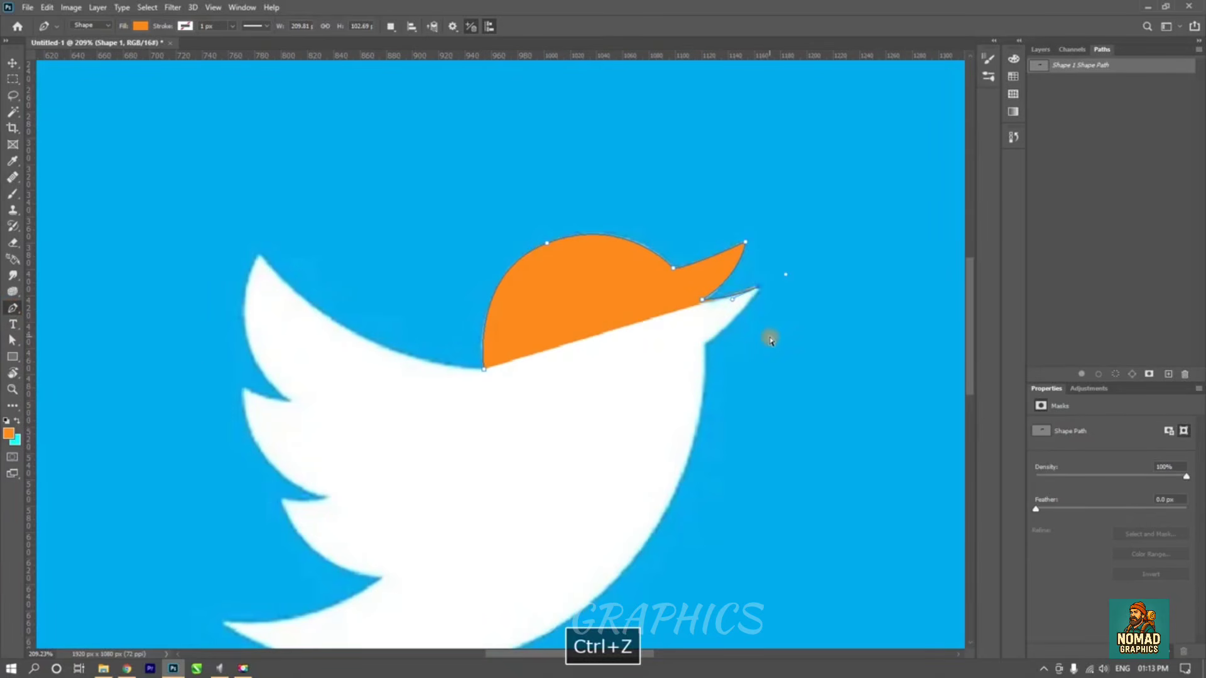
pyautogui.hotkey('ctrl', 'z')
pyautogui.hotkey('ctrl', 'z')
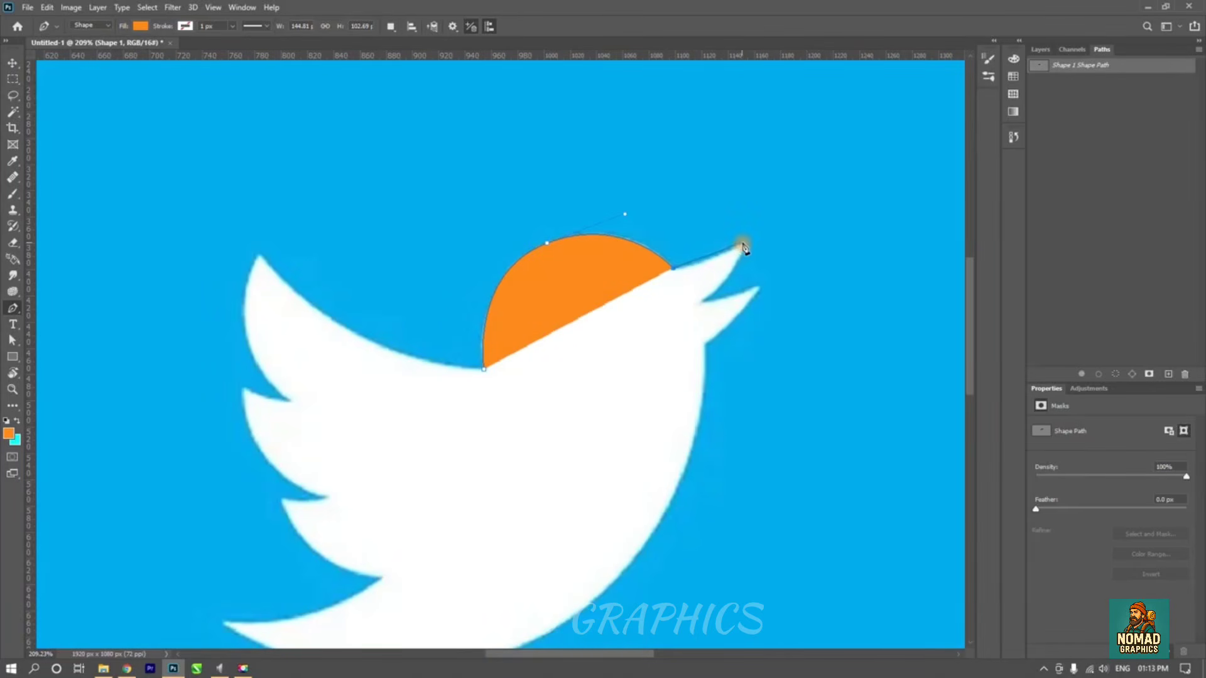
# - Trace the upper beak with curved segments to its tip and the beak notch, removing the outgoing handles at both anchors
pyautogui.moveTo(749, 243); pyautogui.dragTo(794, 219)
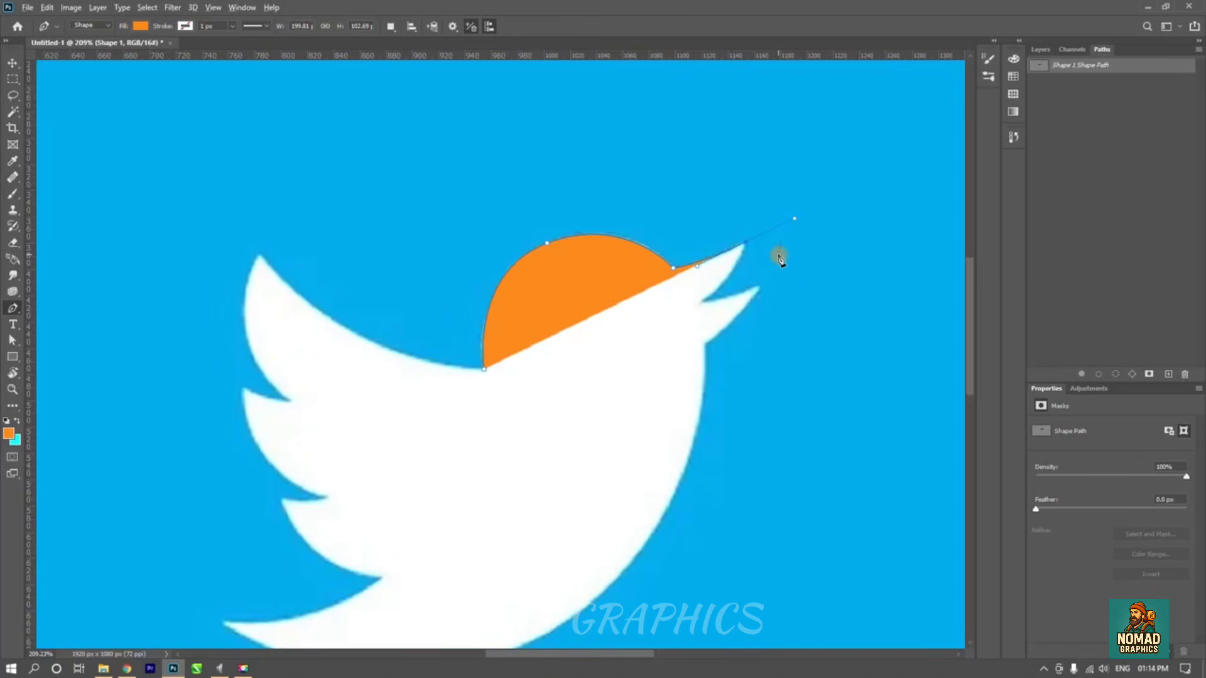
pyautogui.click(746, 243)
pyautogui.moveTo(703, 298); pyautogui.dragTo(704, 324)
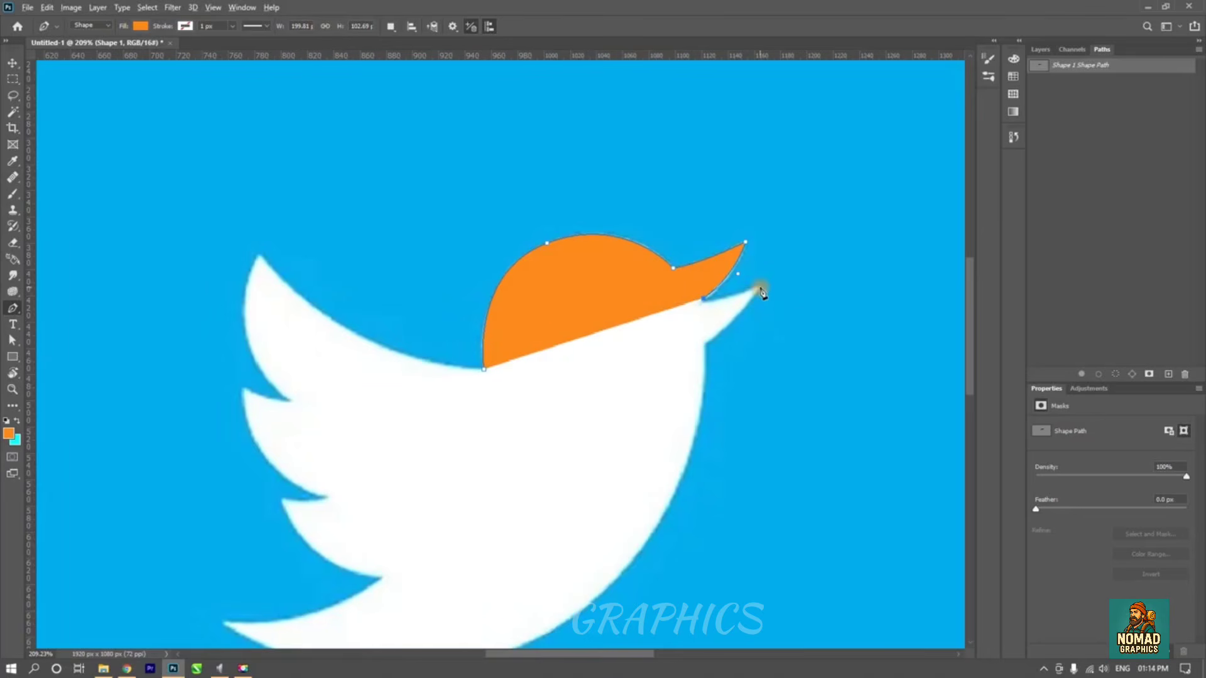
# - Trace the lower beak with curved segments to its tip and the throat, making both anchors corner points while using the Pen tool
pyautogui.moveTo(761, 292); pyautogui.dragTo(810, 267)
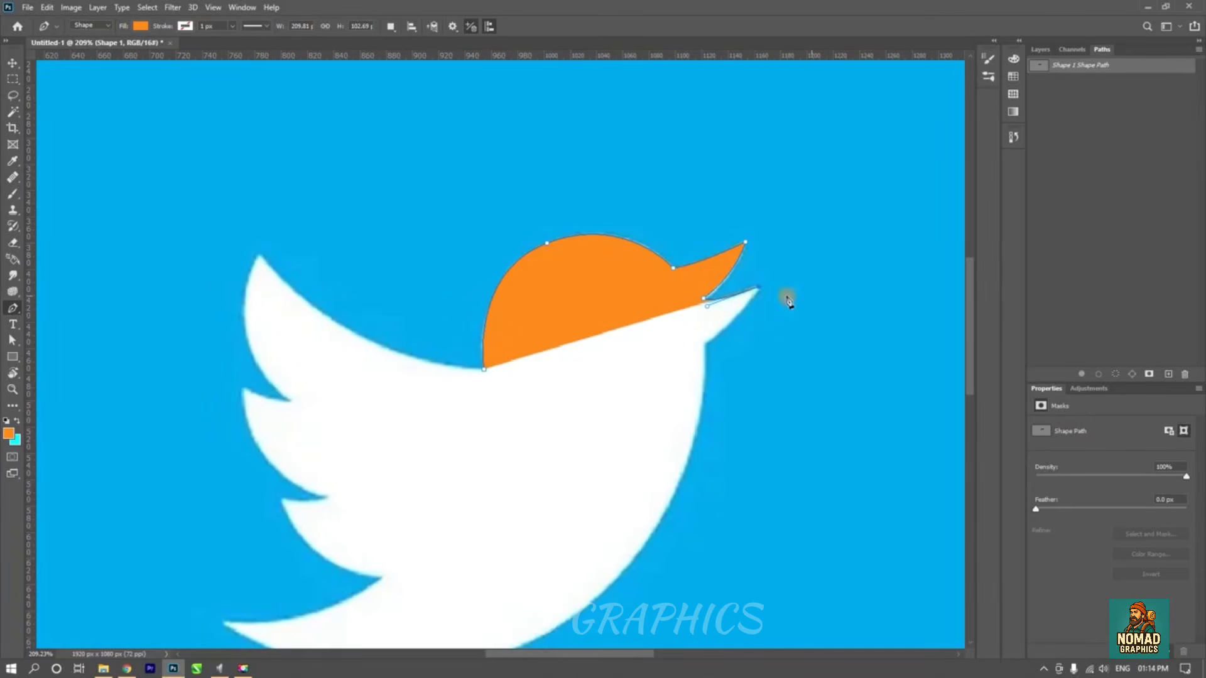
pyautogui.click(708, 346)
pyautogui.moveTo(708, 349); pyautogui.dragTo(652, 385)
pyautogui.keyDown('alt'); pyautogui.click(705, 345); pyautogui.keyUp('alt')
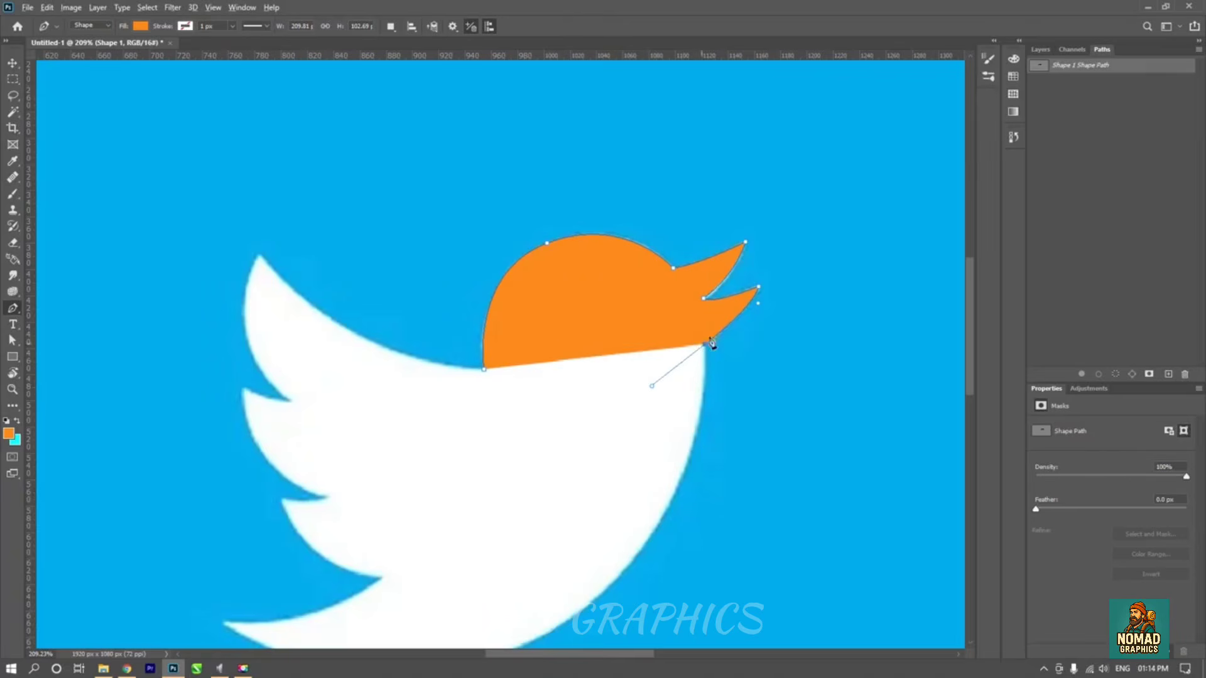
# - Trace the breast and belly with curved segments to the tail tip, removing the outgoing handles at the belly and tail-tip anchors
pyautogui.press('space')
pyautogui.moveTo(661, 484); pyautogui.dragTo(653, 328)
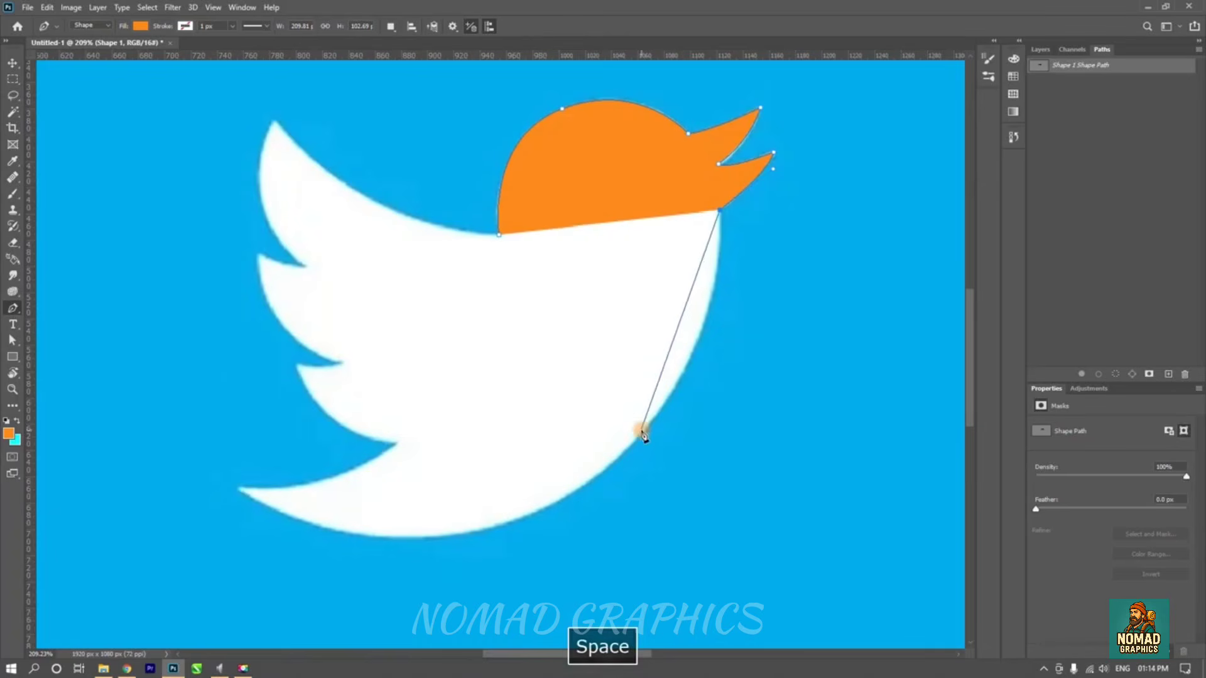
pyautogui.moveTo(646, 425); pyautogui.dragTo(569, 505)
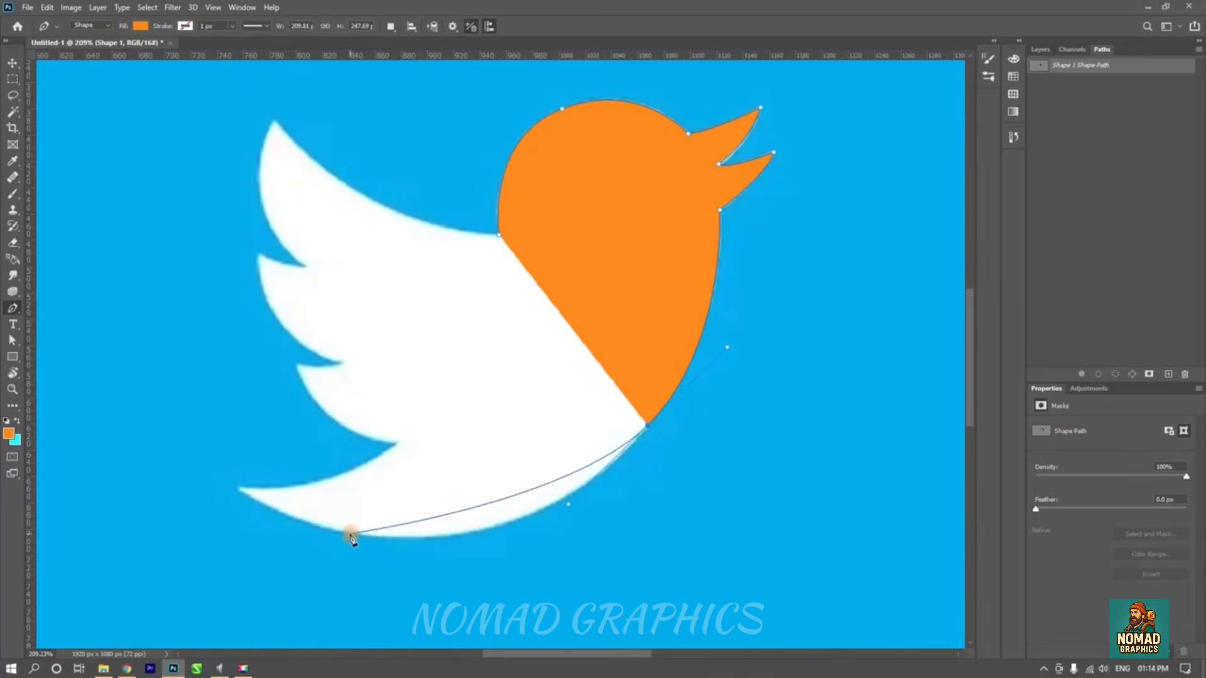
pyautogui.moveTo(350, 535); pyautogui.dragTo(182, 518)
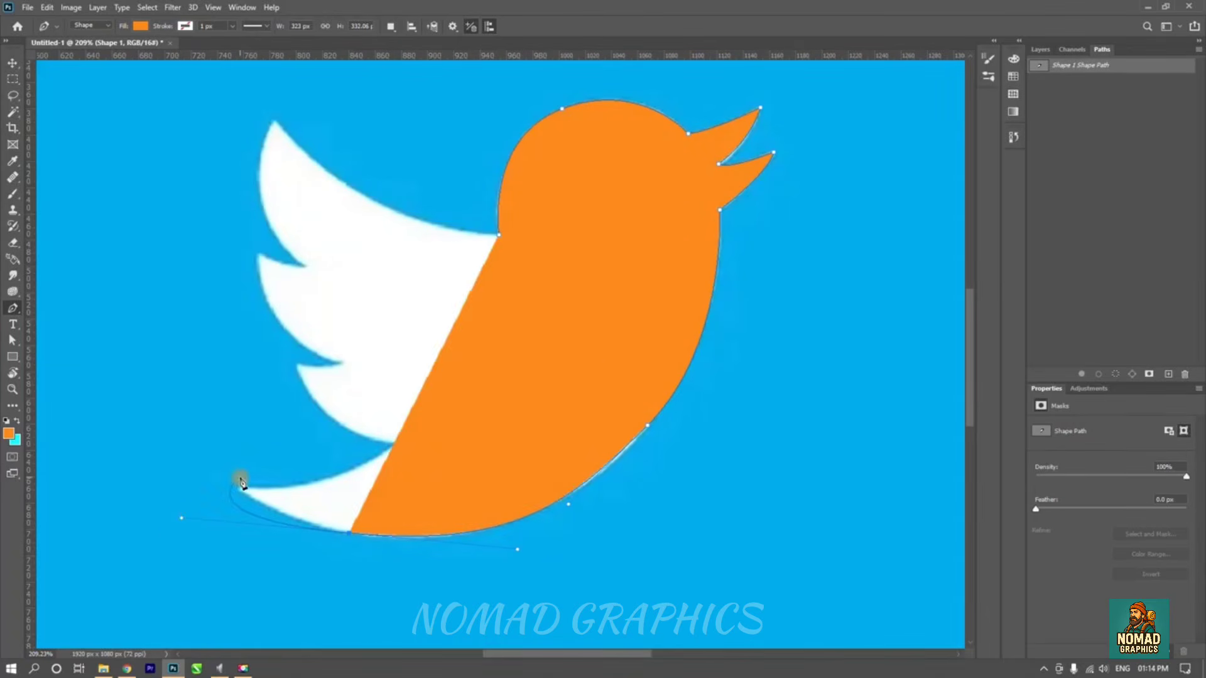
pyautogui.click(349, 535)
pyautogui.moveTo(241, 489); pyautogui.dragTo(200, 454)
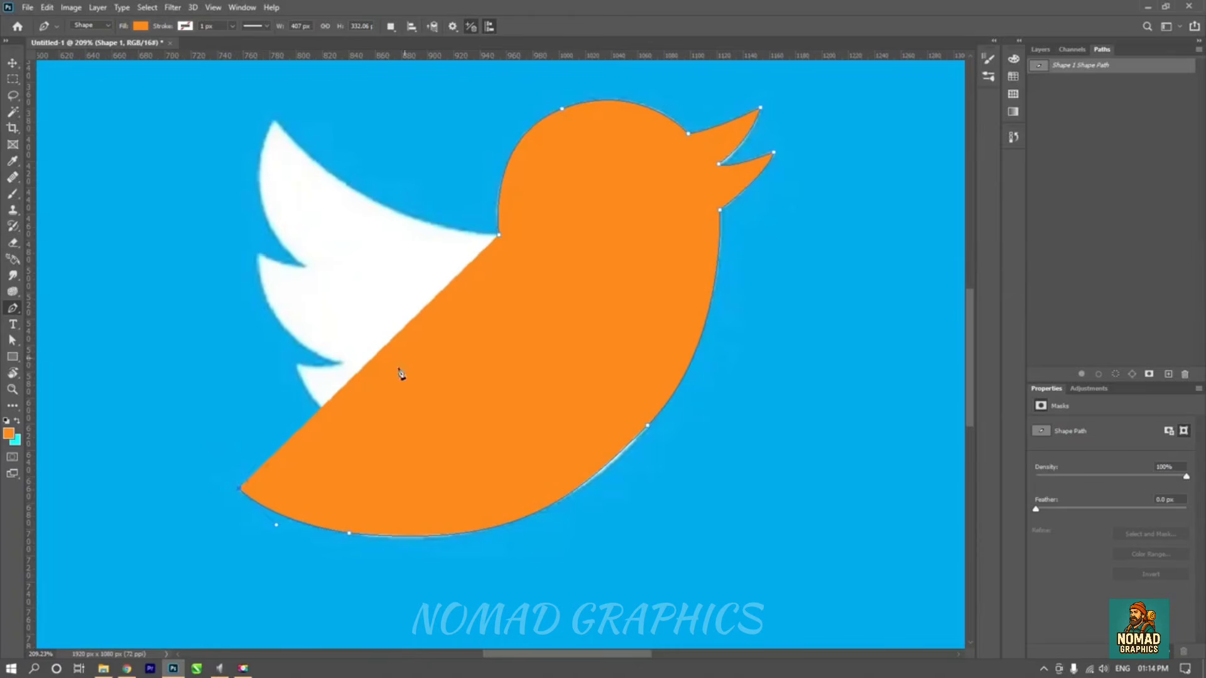
# - Set the shape's fill to no color so the logo underneath can be traced
pyautogui.click(143, 26)
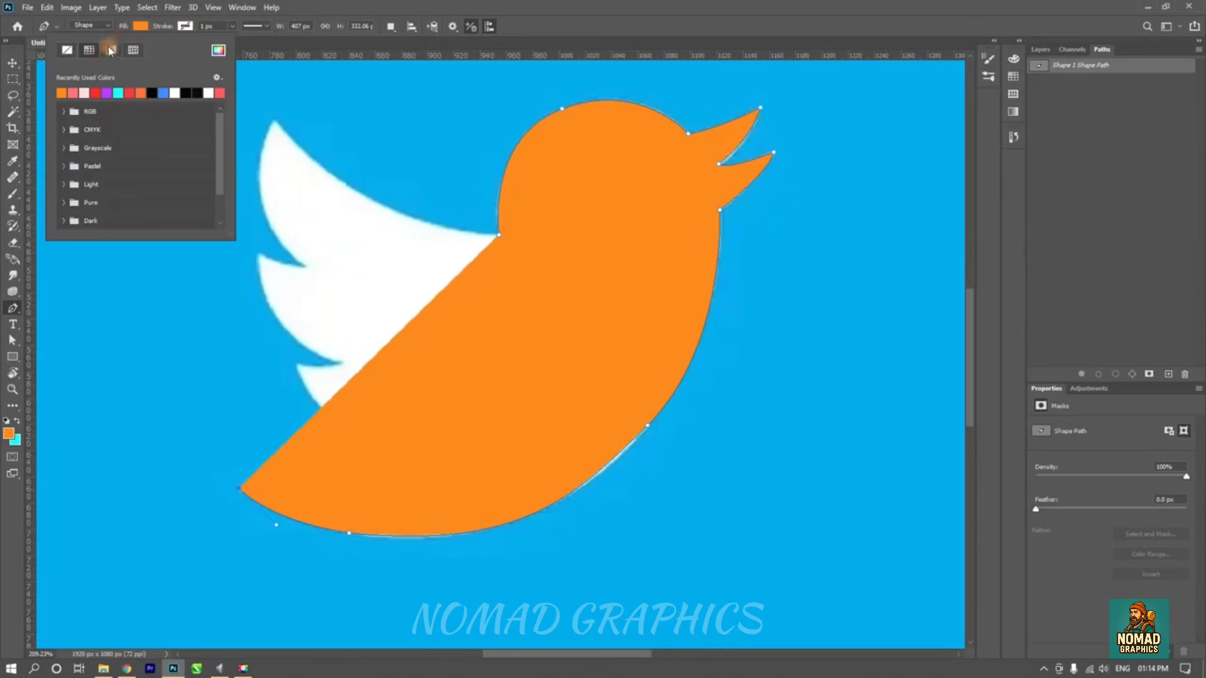
pyautogui.click(66, 53)
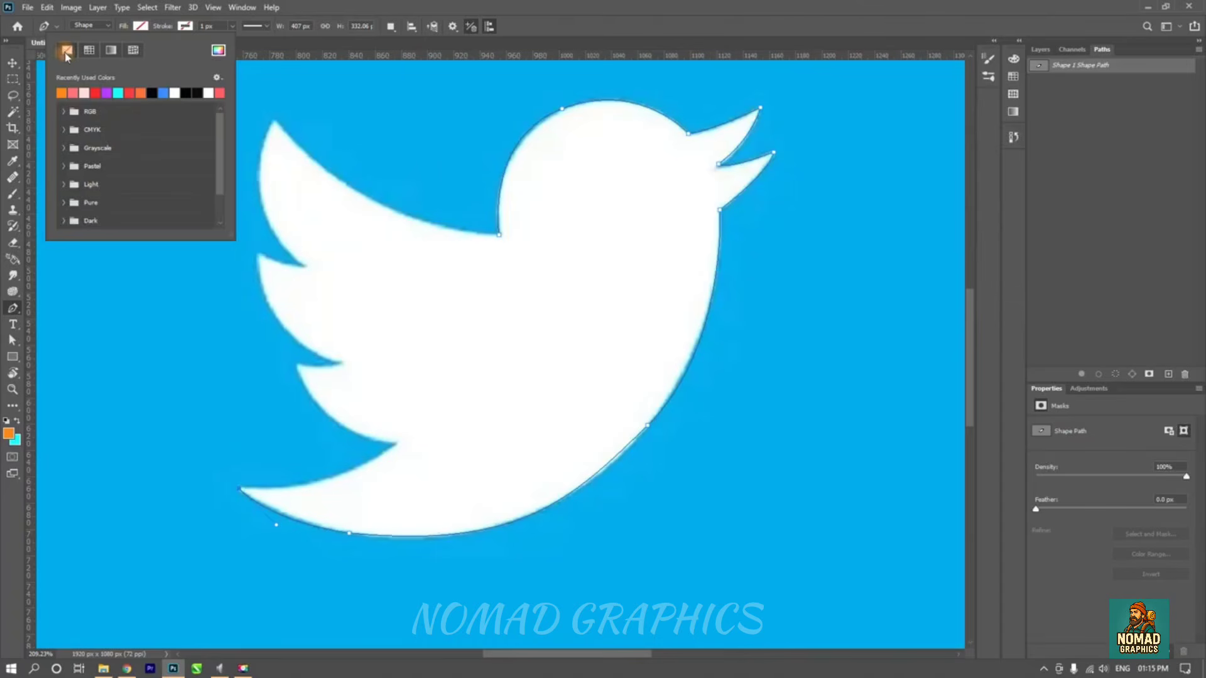
pyautogui.click(531, 8)
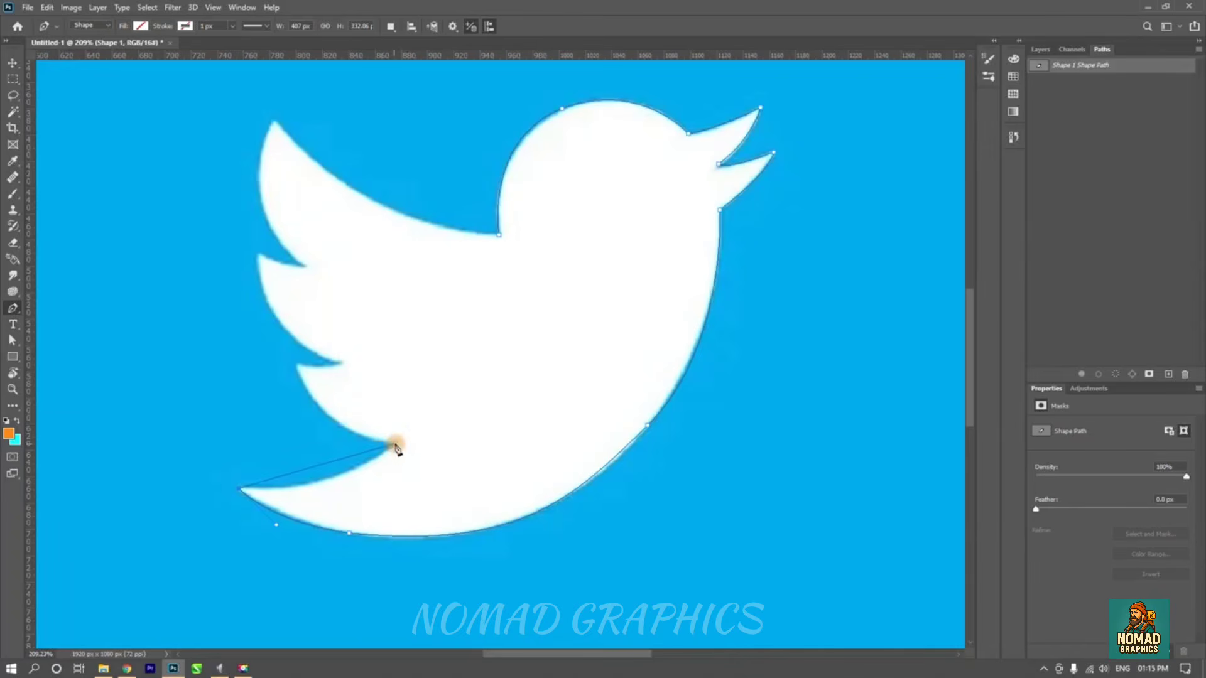
# - Trace the tail's upper edge and the lowest wing feather with curved segments, removing the outgoing handle at each of the three anchors
pyautogui.moveTo(396, 442); pyautogui.dragTo(467, 387)
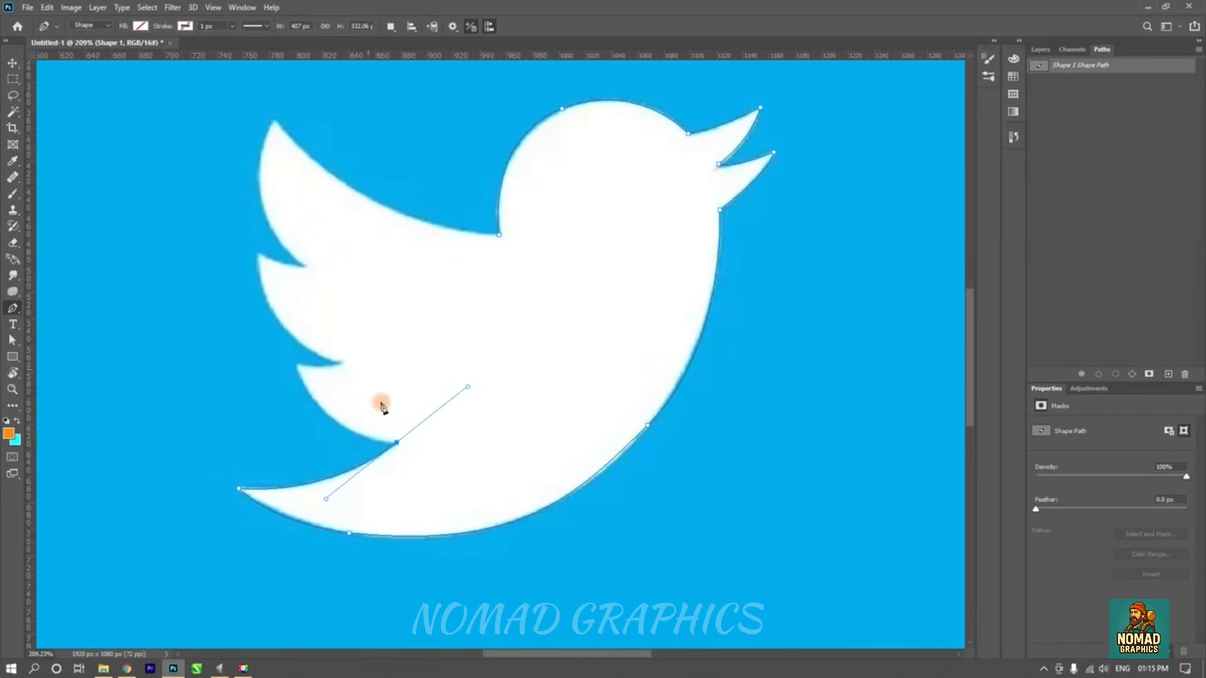
pyautogui.keyDown('alt'); pyautogui.click(397, 442); pyautogui.keyUp('alt')
pyautogui.moveTo(295, 364); pyautogui.dragTo(273, 284)
pyautogui.keyDown('alt'); pyautogui.click(295, 363); pyautogui.keyUp('alt')
pyautogui.moveTo(343, 363); pyautogui.dragTo(367, 353)
pyautogui.keyDown('alt'); pyautogui.click(342, 362); pyautogui.keyUp('alt')
# - Trace the upper feathers to the wing tip, removing the outgoing handles, and close the path with a curve at the neck anchor
pyautogui.moveTo(258, 256); pyautogui.dragTo(253, 161)
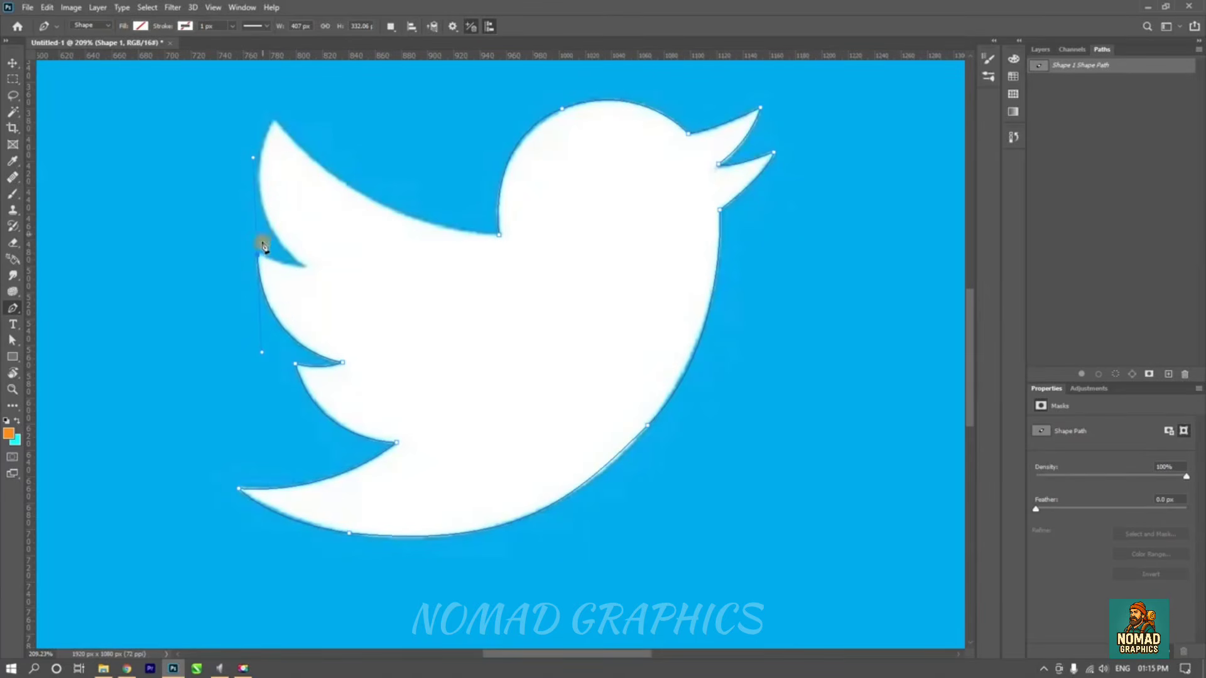
pyautogui.keyDown('alt'); pyautogui.click(257, 255); pyautogui.keyUp('alt')
pyautogui.moveTo(305, 267); pyautogui.dragTo(328, 263)
pyautogui.keyDown('alt'); pyautogui.click(306, 267); pyautogui.keyUp('alt')
pyautogui.moveTo(275, 121); pyautogui.dragTo(322, 156)
pyautogui.keyDown('alt'); pyautogui.click(275, 258); pyautogui.keyUp('alt')
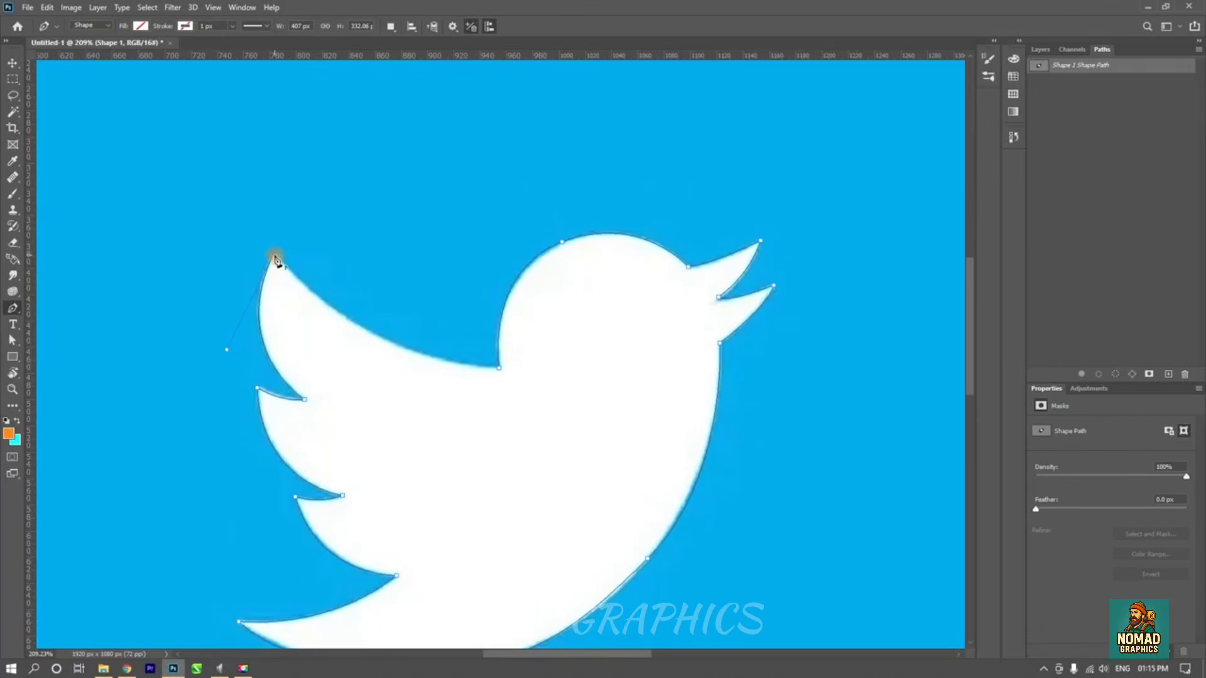
pyautogui.moveTo(501, 371); pyautogui.dragTo(641, 379)
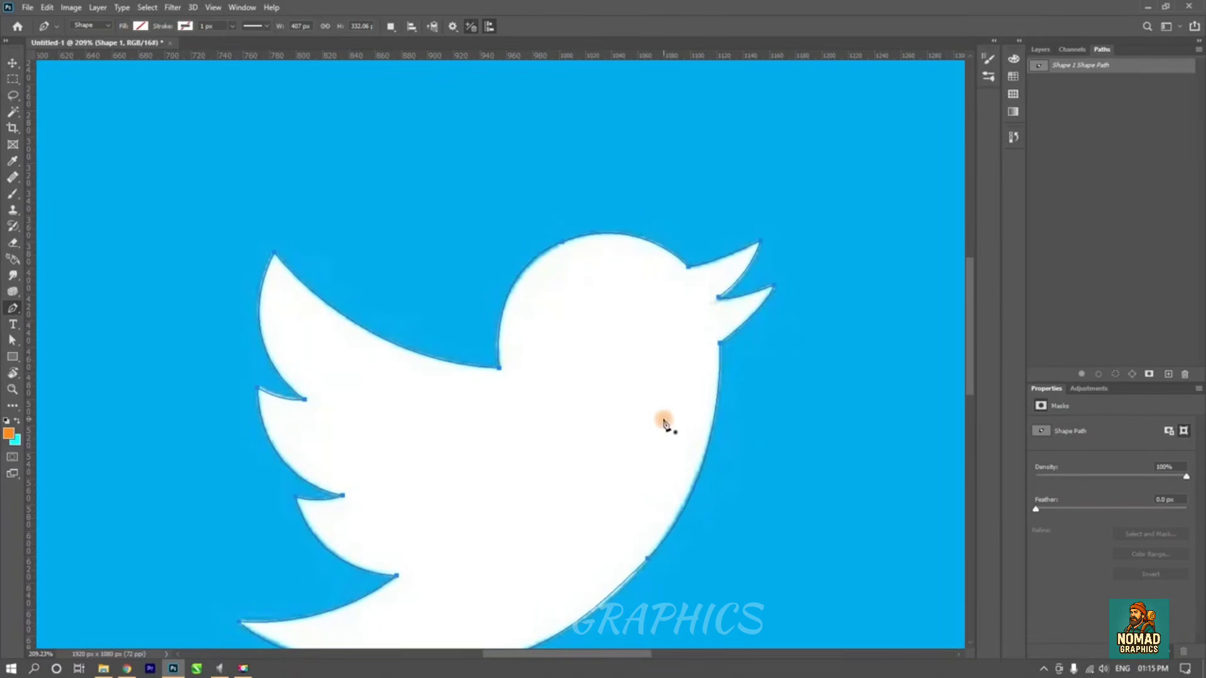
# - Fill the traced bird with red from the recently used colors and move it onto the white area beside the blue logo image
pyautogui.click(139, 26)
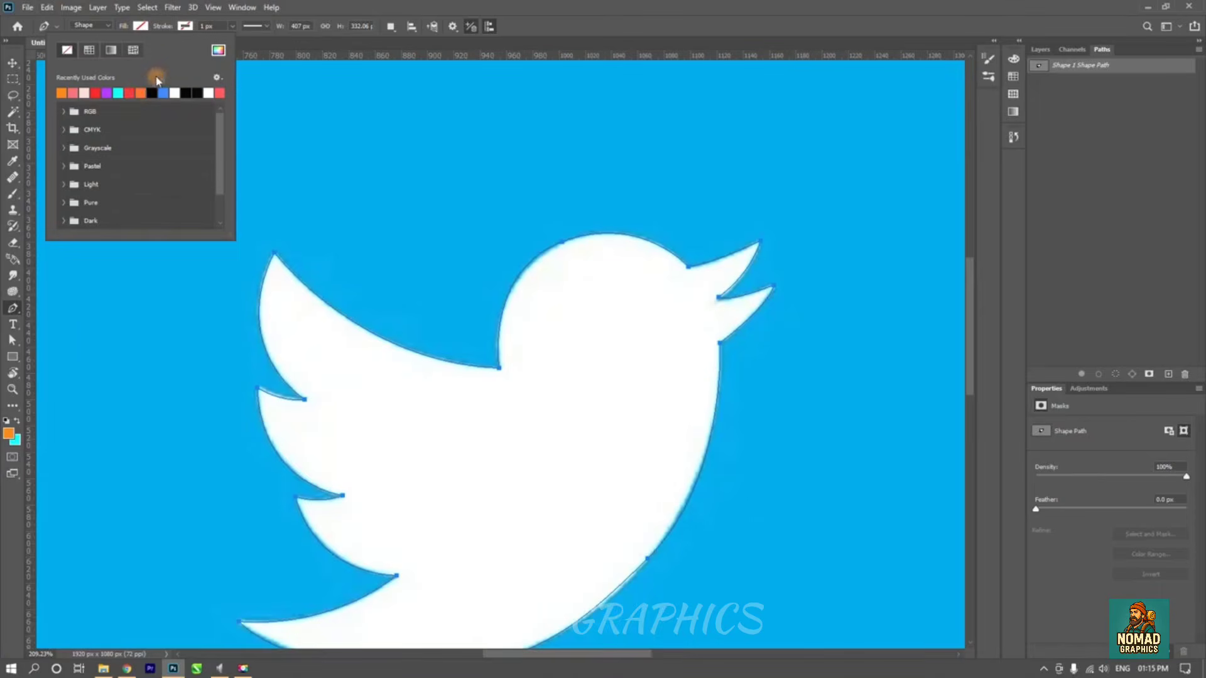
pyautogui.click(133, 93)
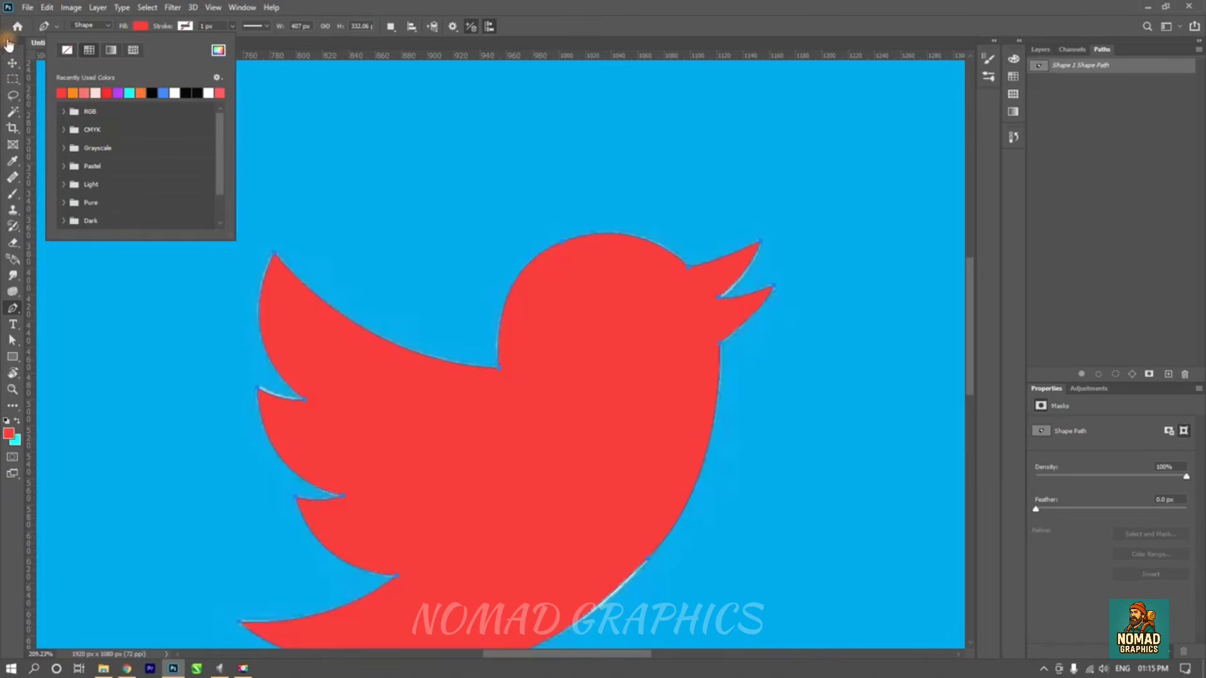
pyautogui.click(12, 62)
pyautogui.scroll(-4, 598, 350)
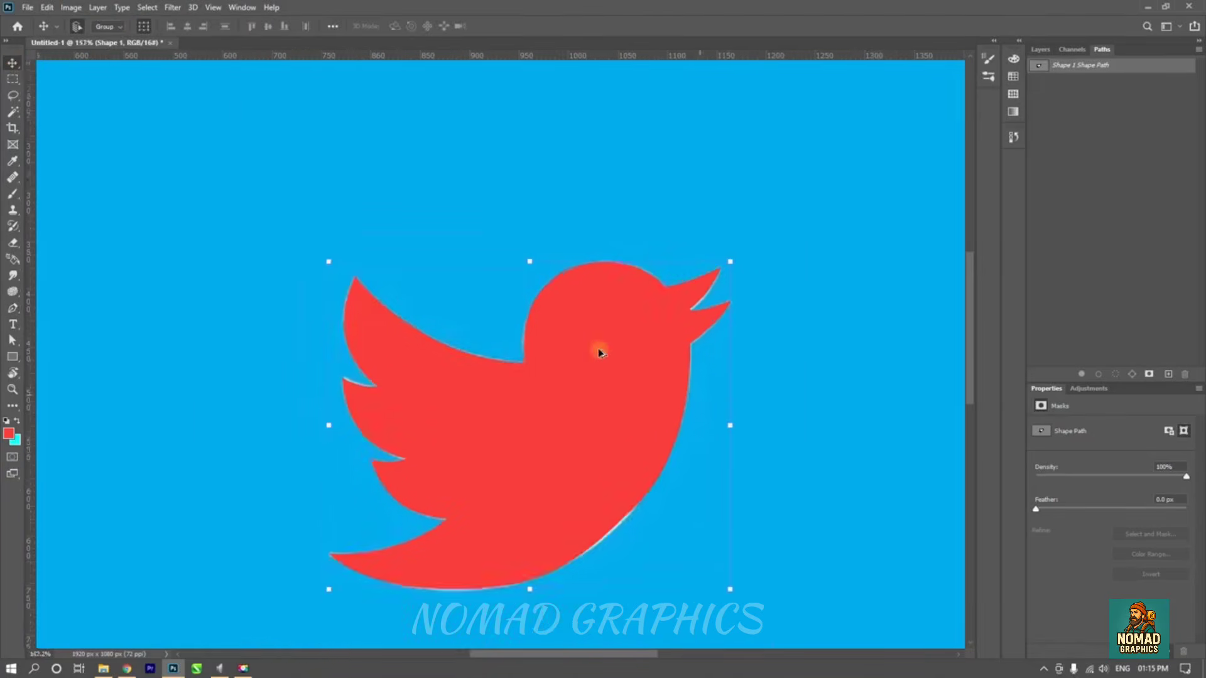
pyautogui.moveTo(578, 396); pyautogui.dragTo(218, 290)
pyautogui.press('space')
pyautogui.moveTo(436, 304); pyautogui.dragTo(782, 276)
pyautogui.moveTo(627, 277); pyautogui.dragTo(465, 304)
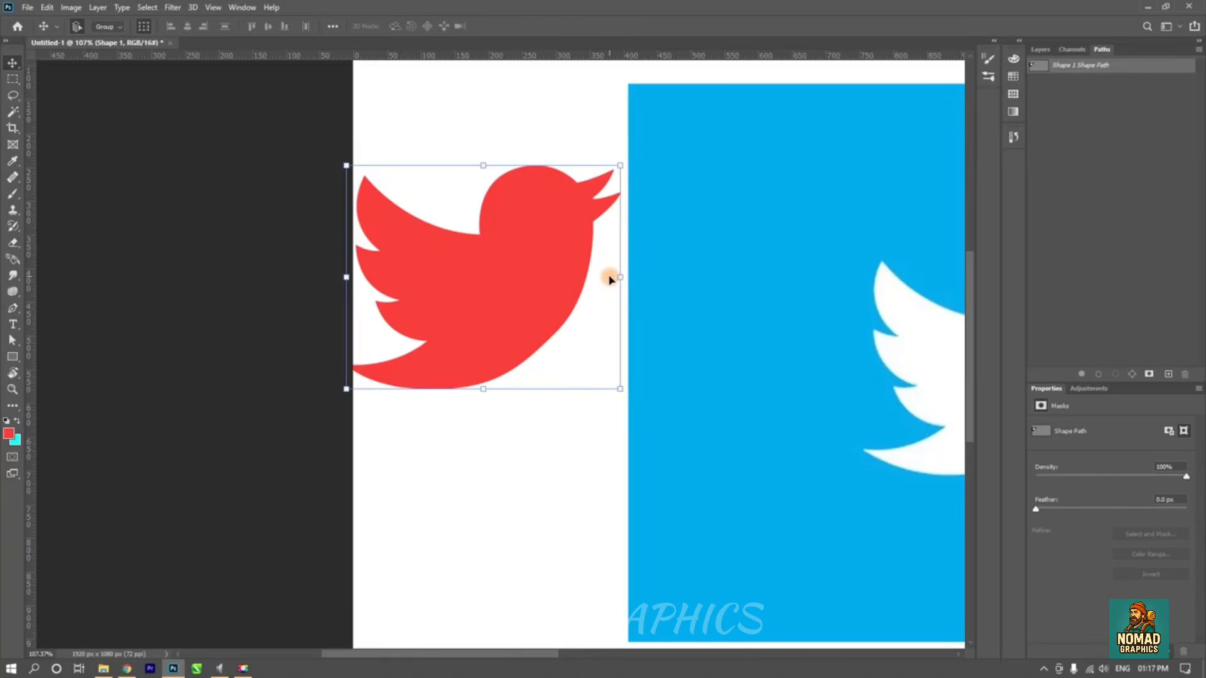
# - Scale the red bird down proportionally to about 13%, apply it, and enlarge the bird to about 1992%
pyautogui.moveTo(619, 166); pyautogui.dragTo(381, 362)
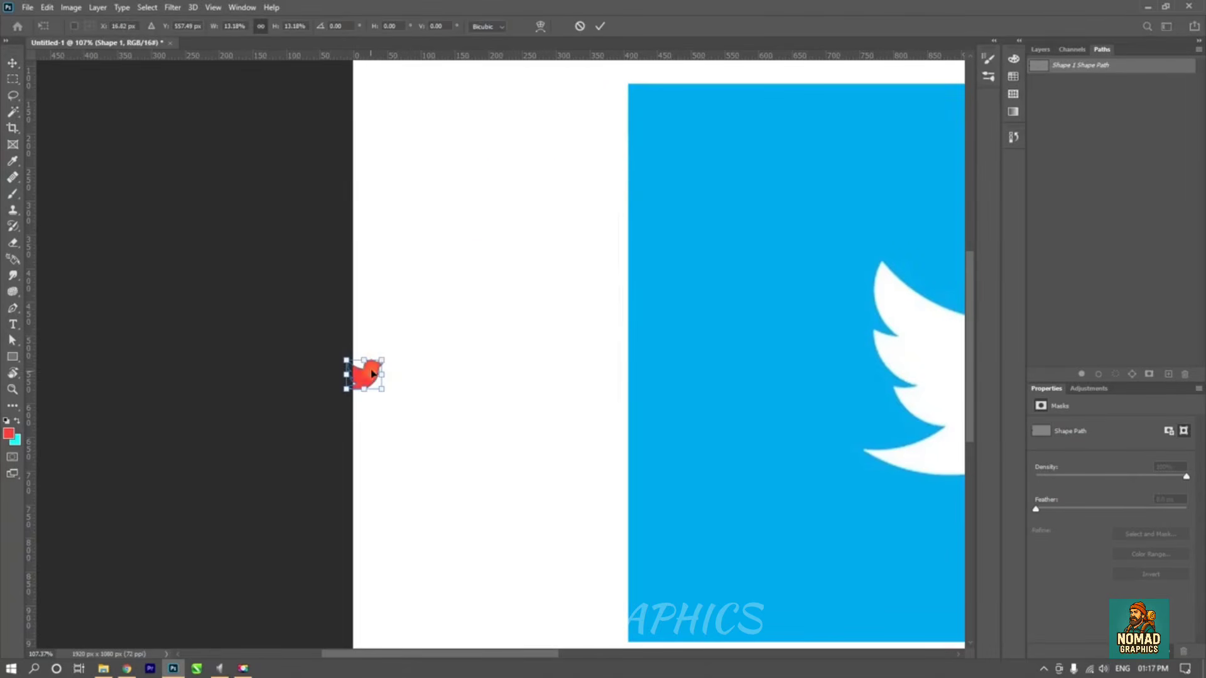
pyautogui.click(599, 26)
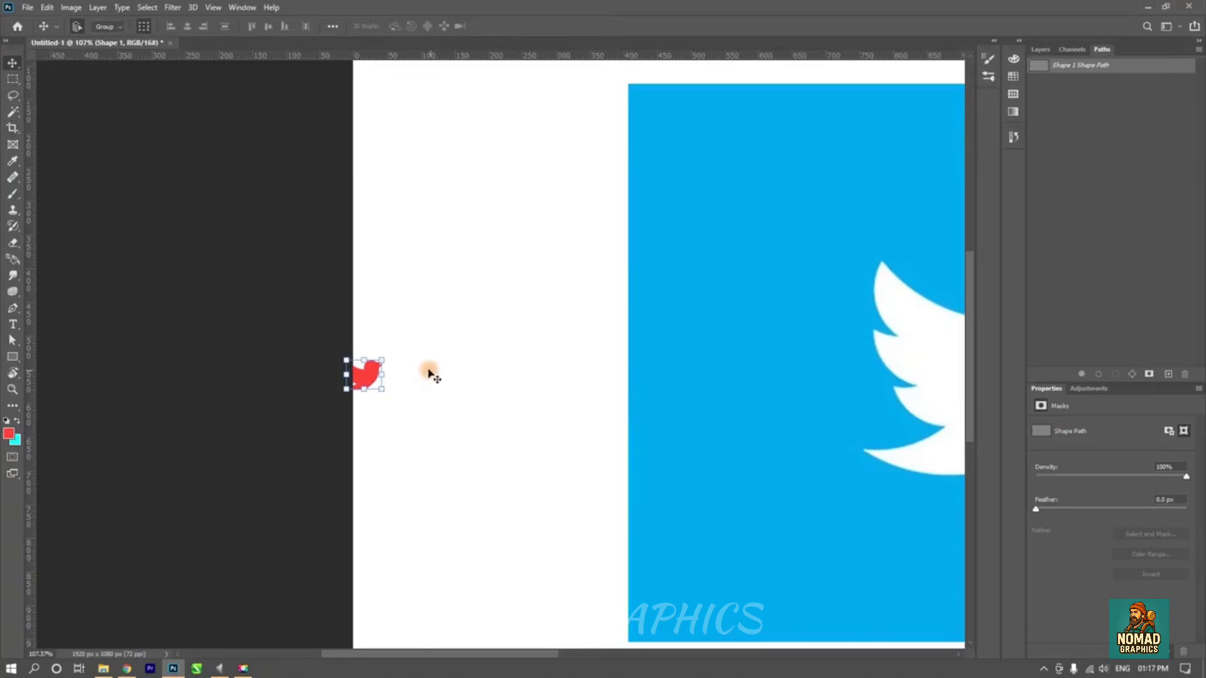
pyautogui.moveTo(382, 360); pyautogui.dragTo(846, 296)
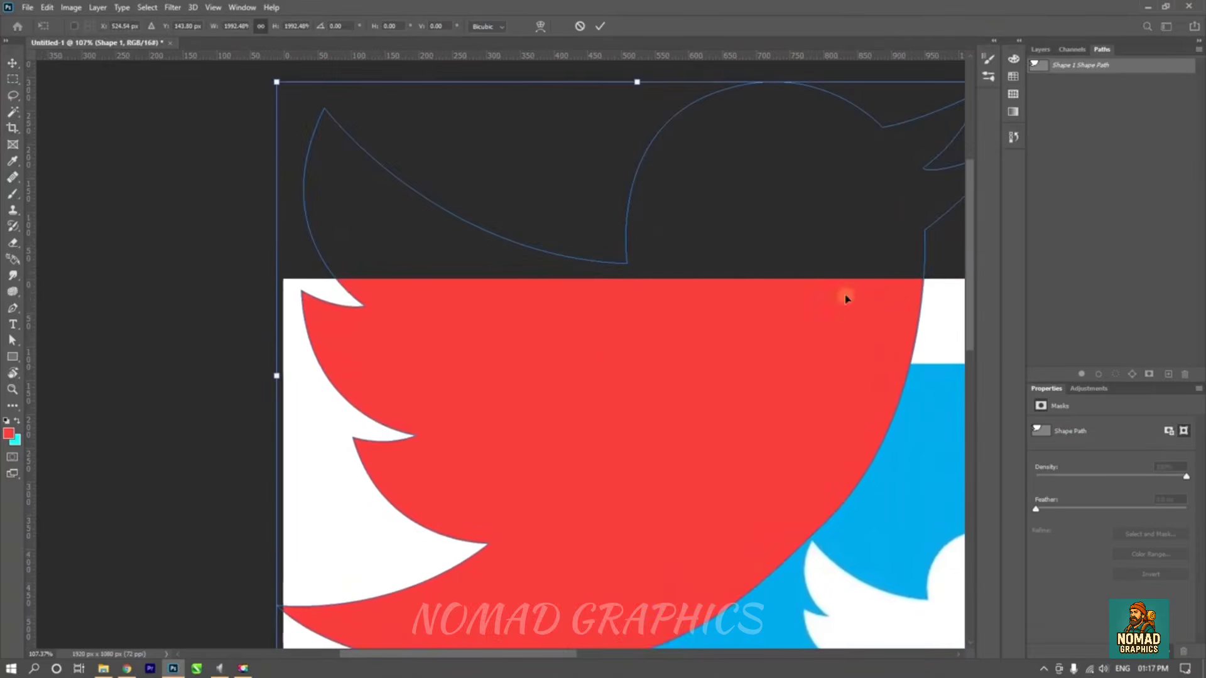
pyautogui.click(602, 28)
# - Check the document's canvas size and examine the enlarged bird's lower edge at high magnification
pyautogui.scroll(-3, 541, 520)
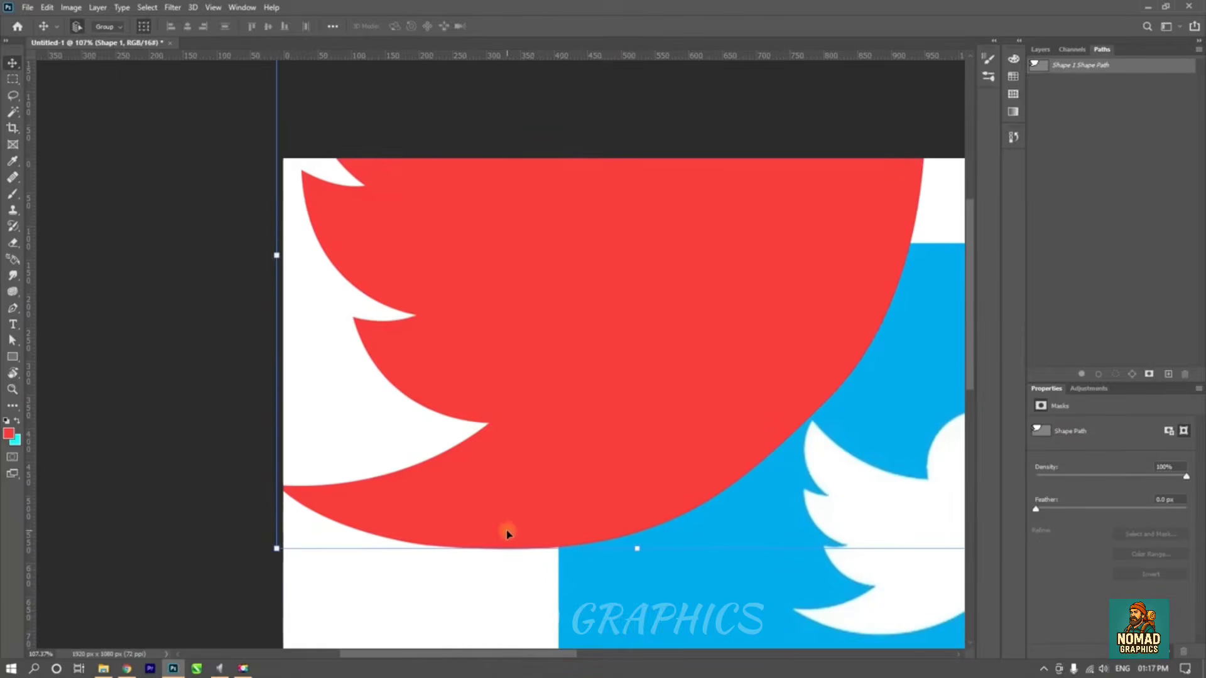
pyautogui.scroll(-8, 506, 530)
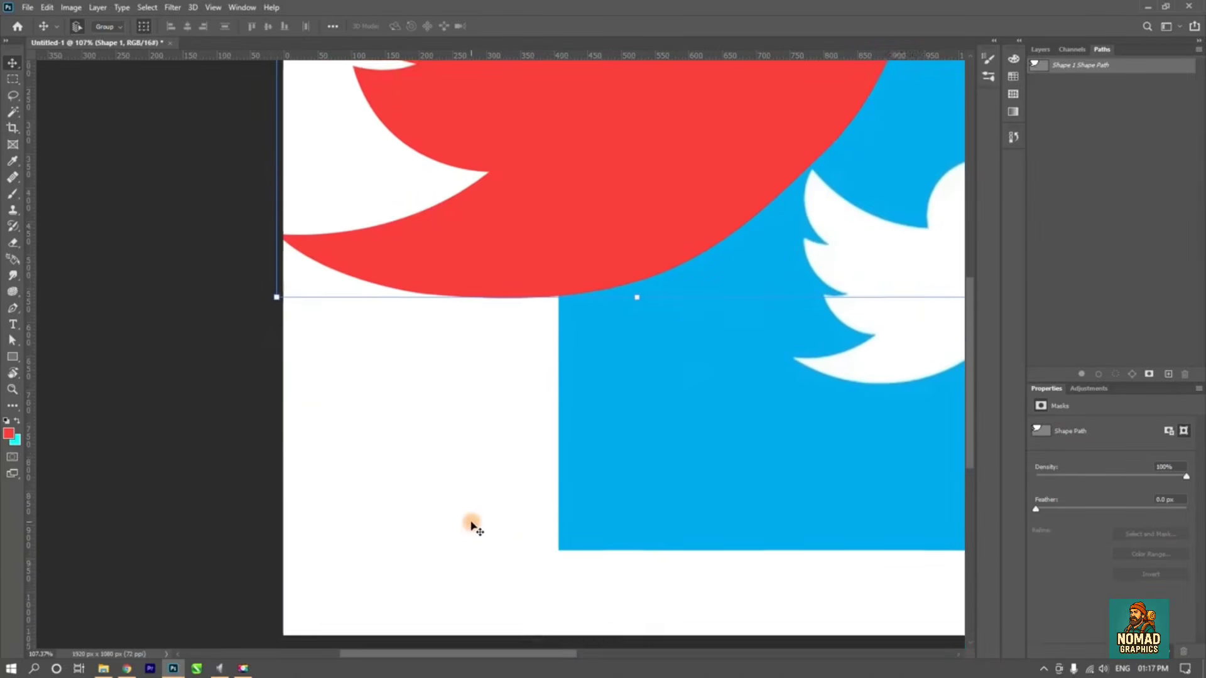
pyautogui.scroll(-1, 471, 524)
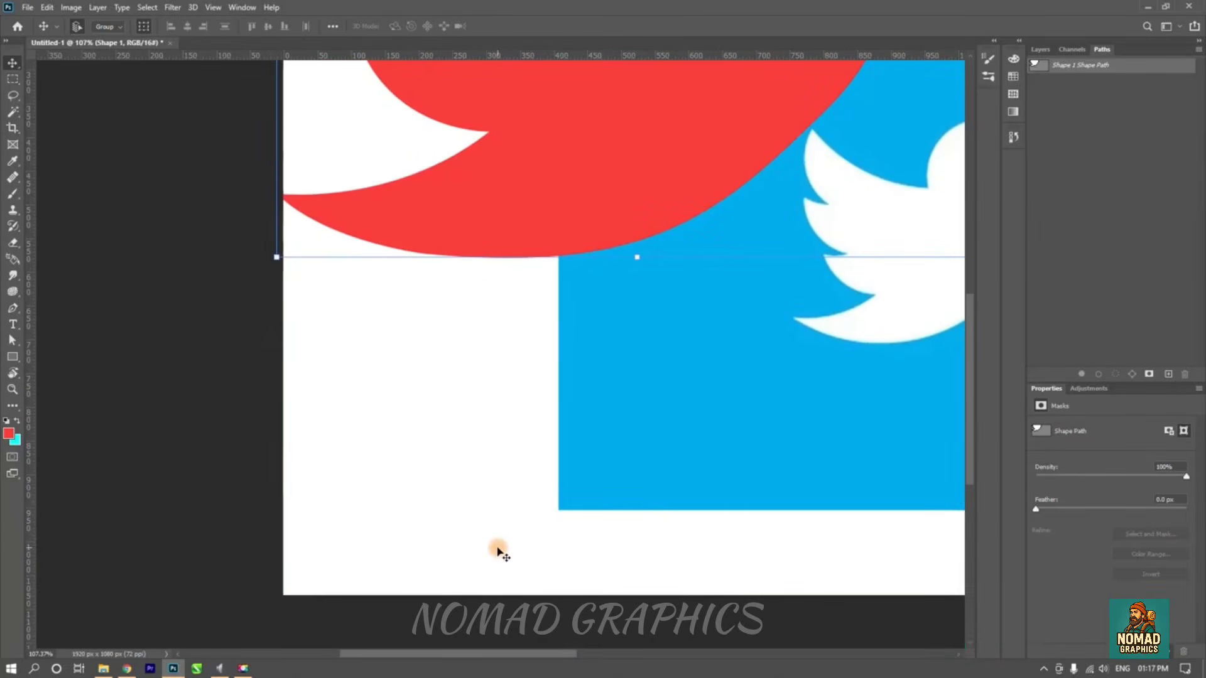
pyautogui.click(70, 9)
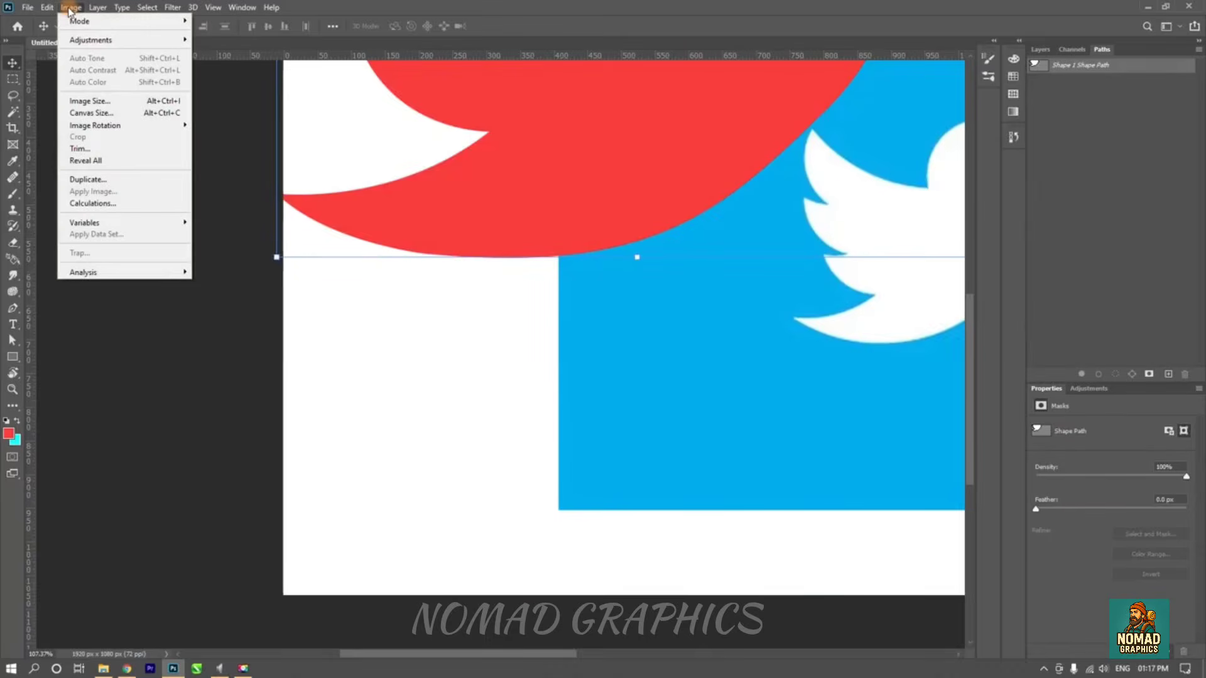
pyautogui.click(113, 113)
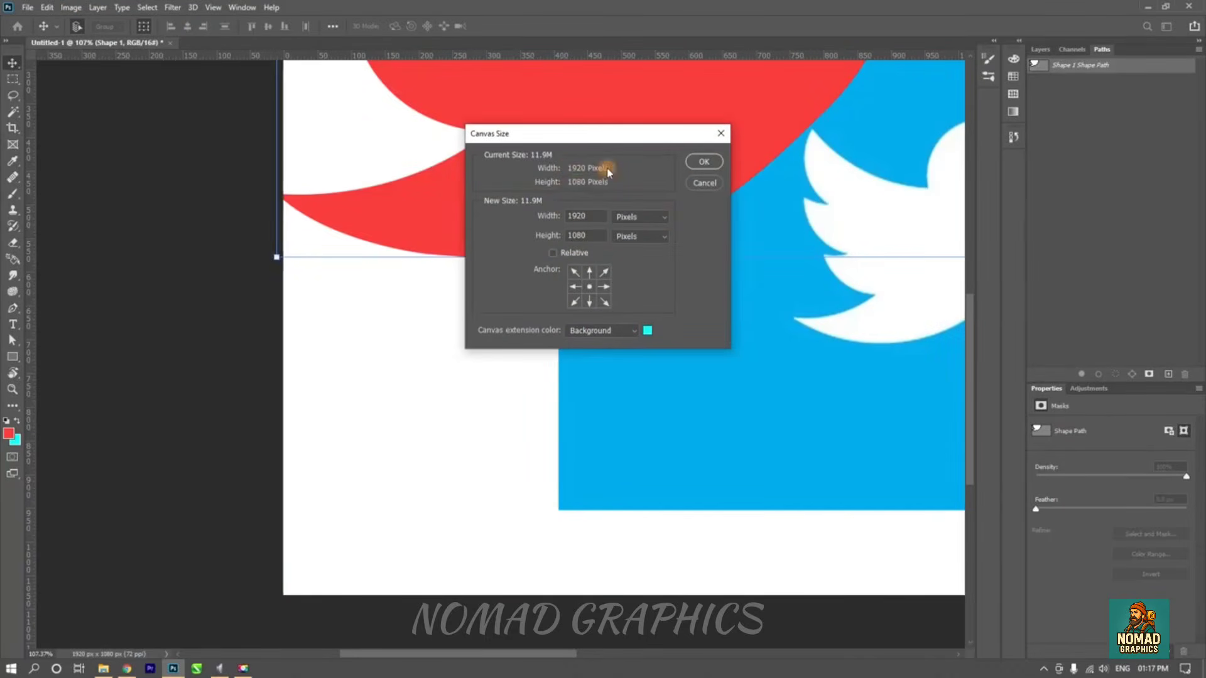
pyautogui.click(704, 182)
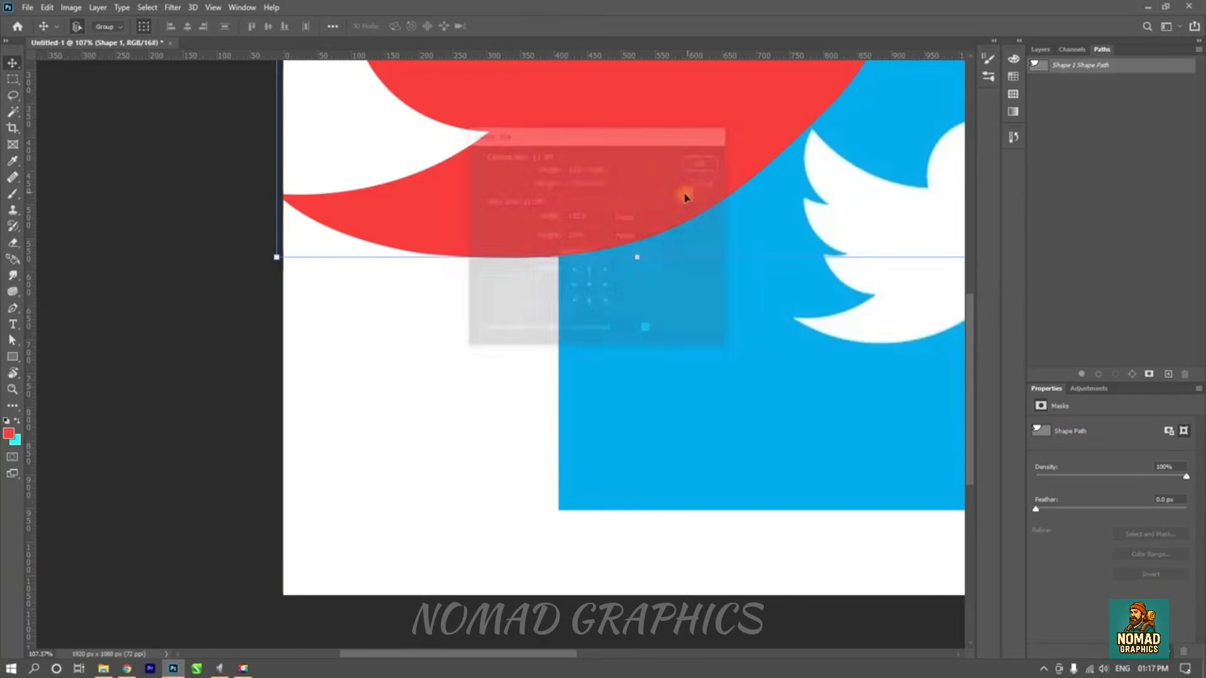
pyautogui.scroll(5, 411, 258)
pyautogui.scroll(5, 414, 246)
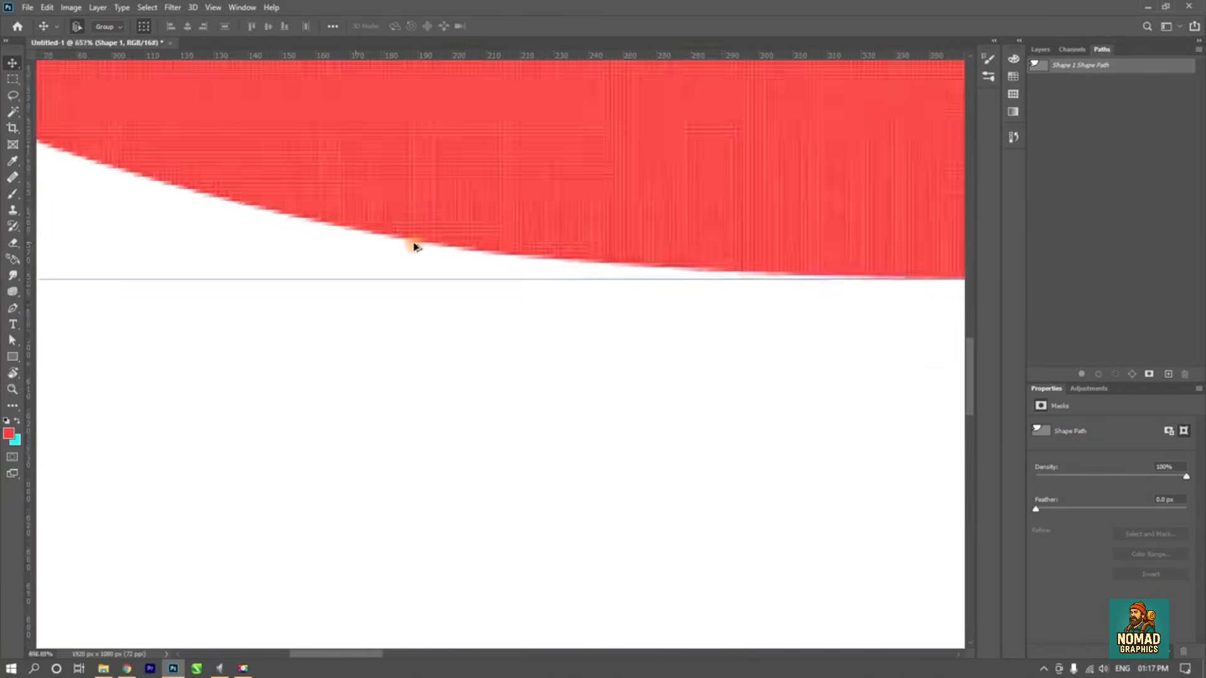
pyautogui.scroll(-10, 414, 246)
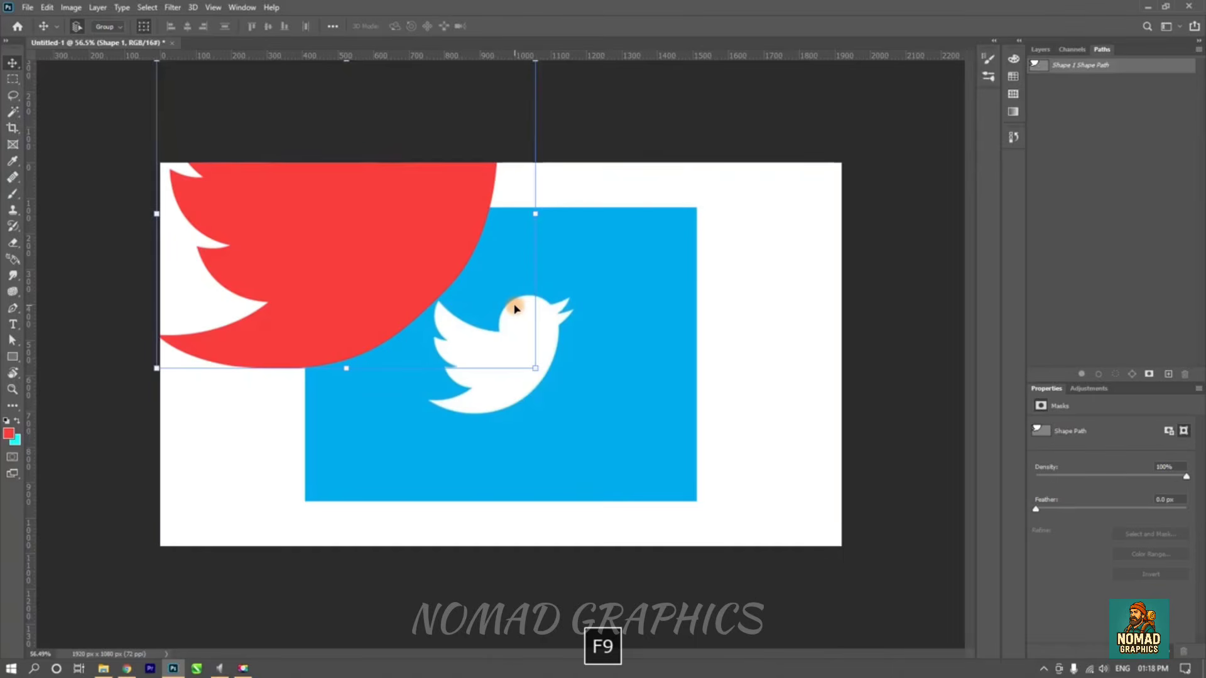
# - Scale the red bird down proportionally to about 600 px wide and apply the transform
pyautogui.hotkey('ctrl', '-')
pyautogui.moveTo(522, 171); pyautogui.dragTo(418, 313)
pyautogui.click(599, 26)
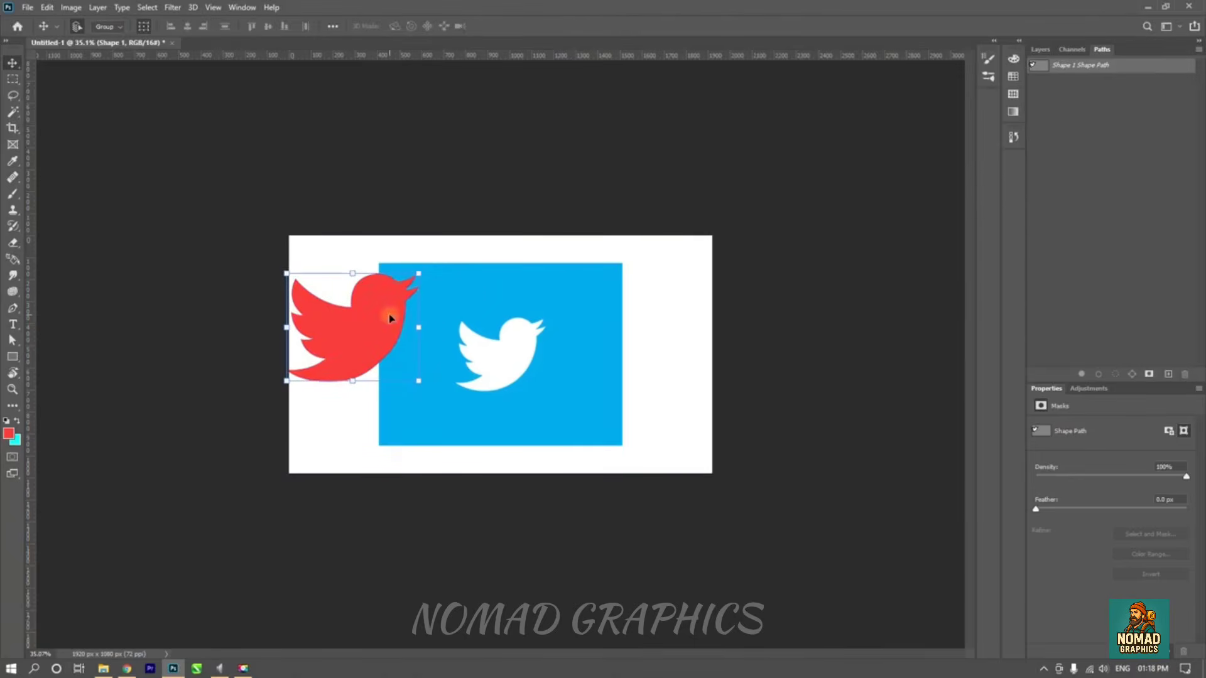
# - Move the red bird to the canvas's right edge and shift the blue logo image left to about X 259 px
pyautogui.scroll(8, 382, 316)
pyautogui.press('space')
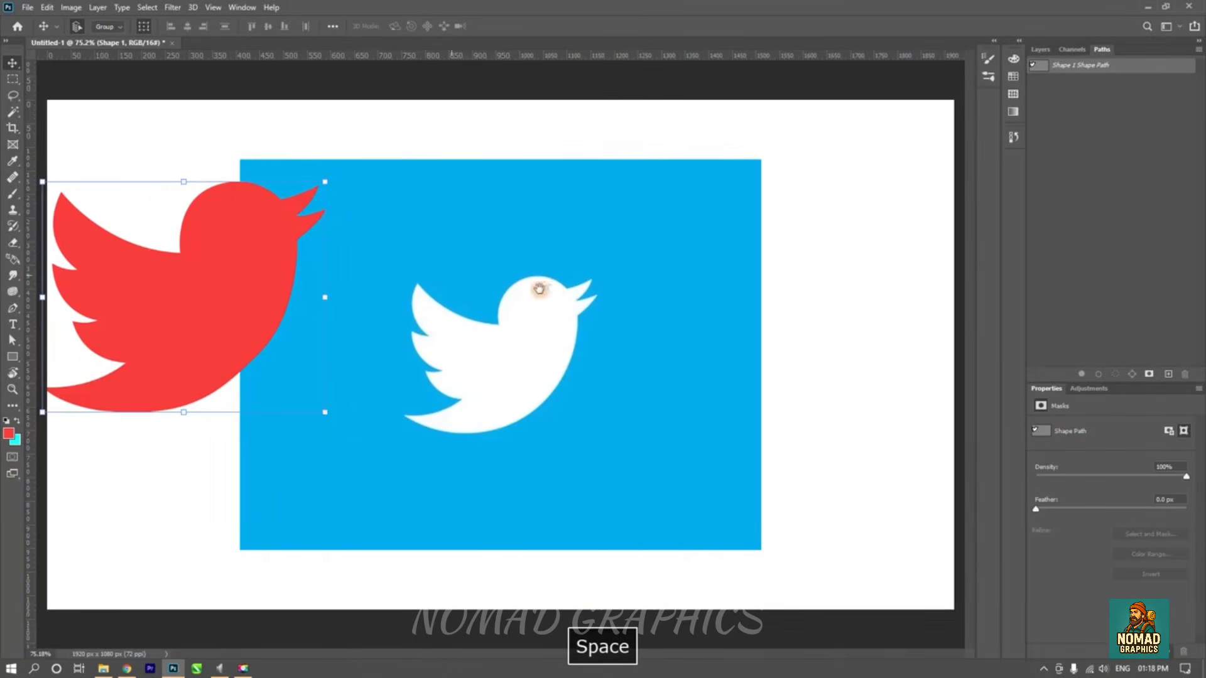
pyautogui.moveTo(238, 234); pyautogui.dragTo(861, 224)
pyautogui.moveTo(608, 310); pyautogui.dragTo(536, 314)
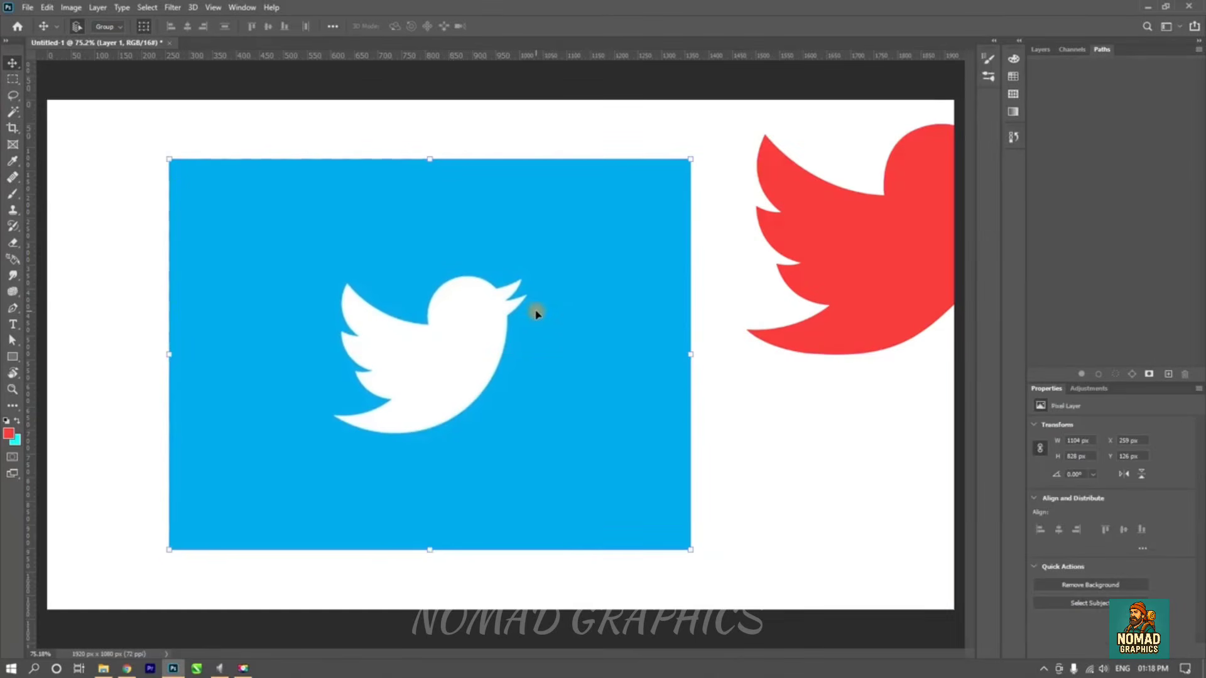
pyautogui.click(12, 307)
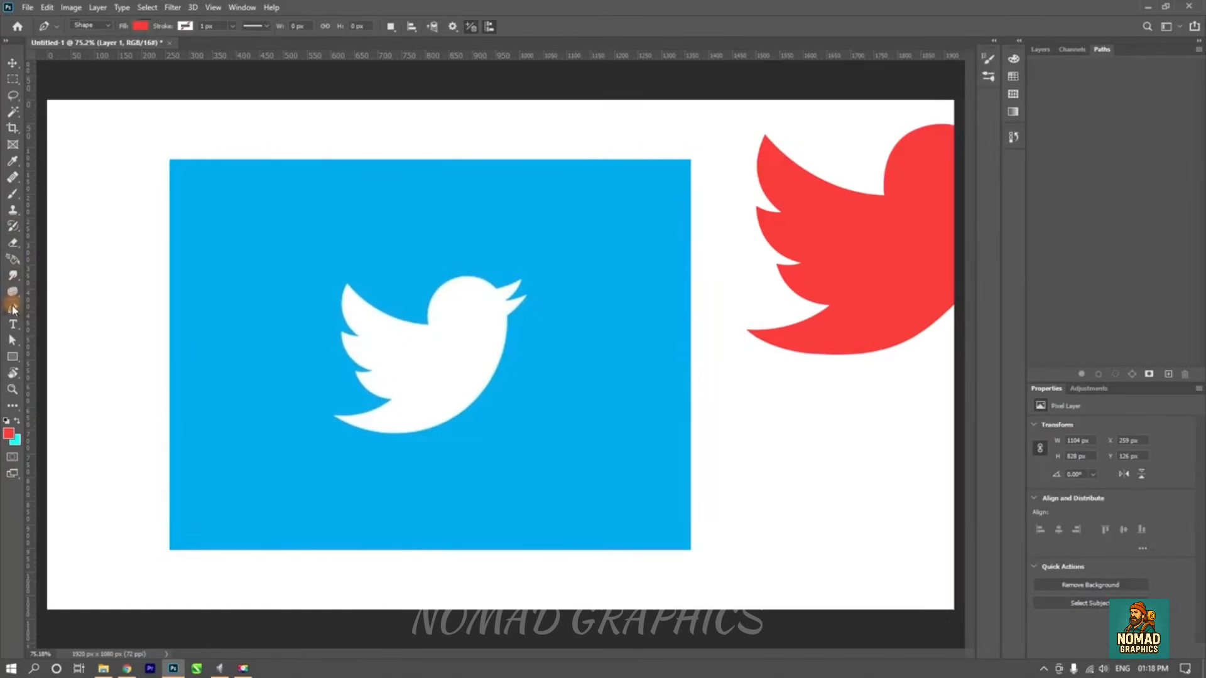
pyautogui.scroll(3, 349, 286)
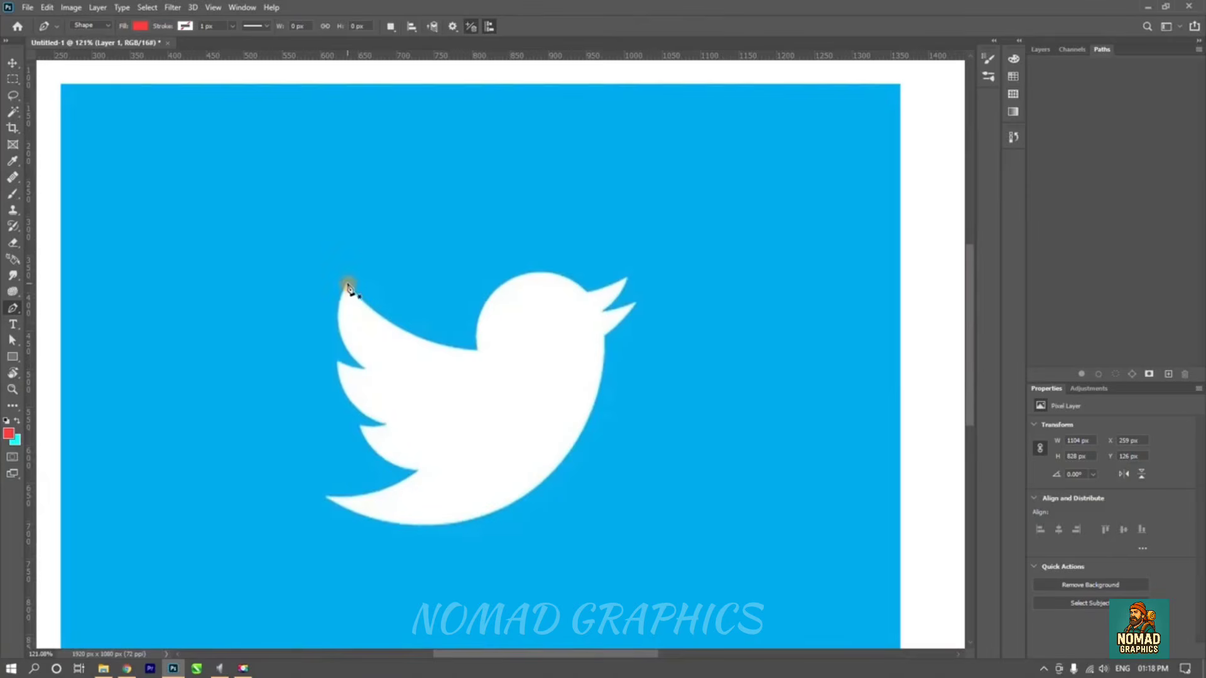
pyautogui.click(348, 285)
pyautogui.click(475, 349)
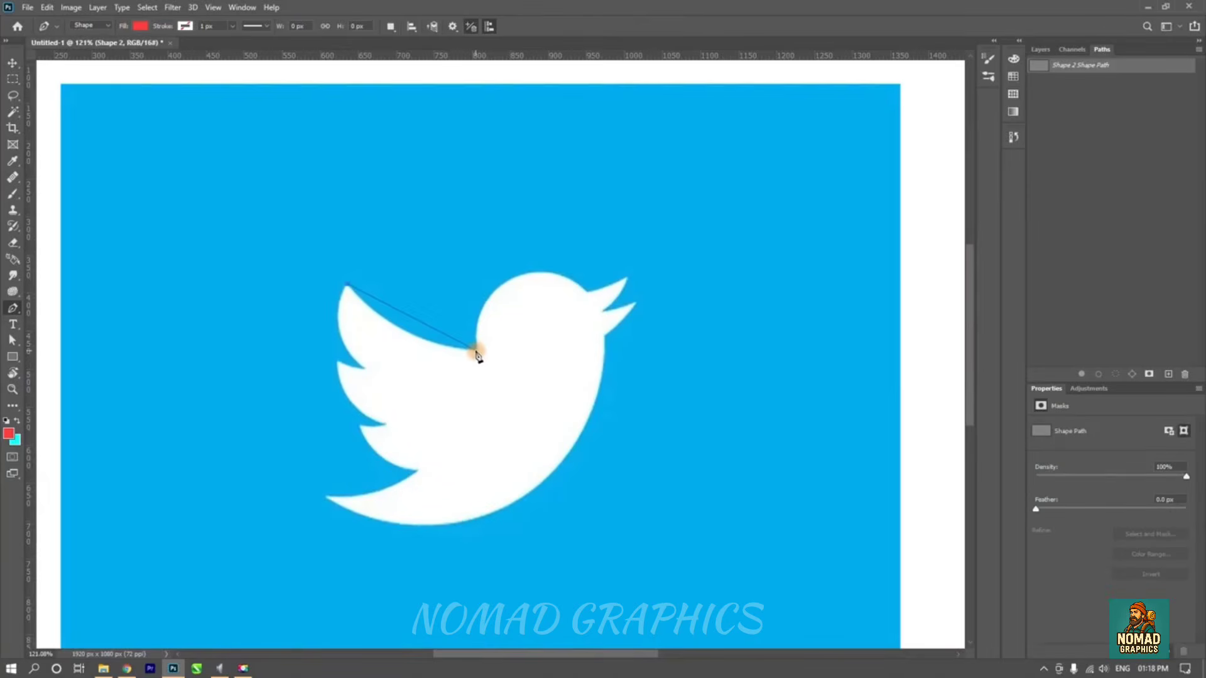
pyautogui.hotkey('ctrl', 'z')
pyautogui.hotkey('ctrl', 'z')
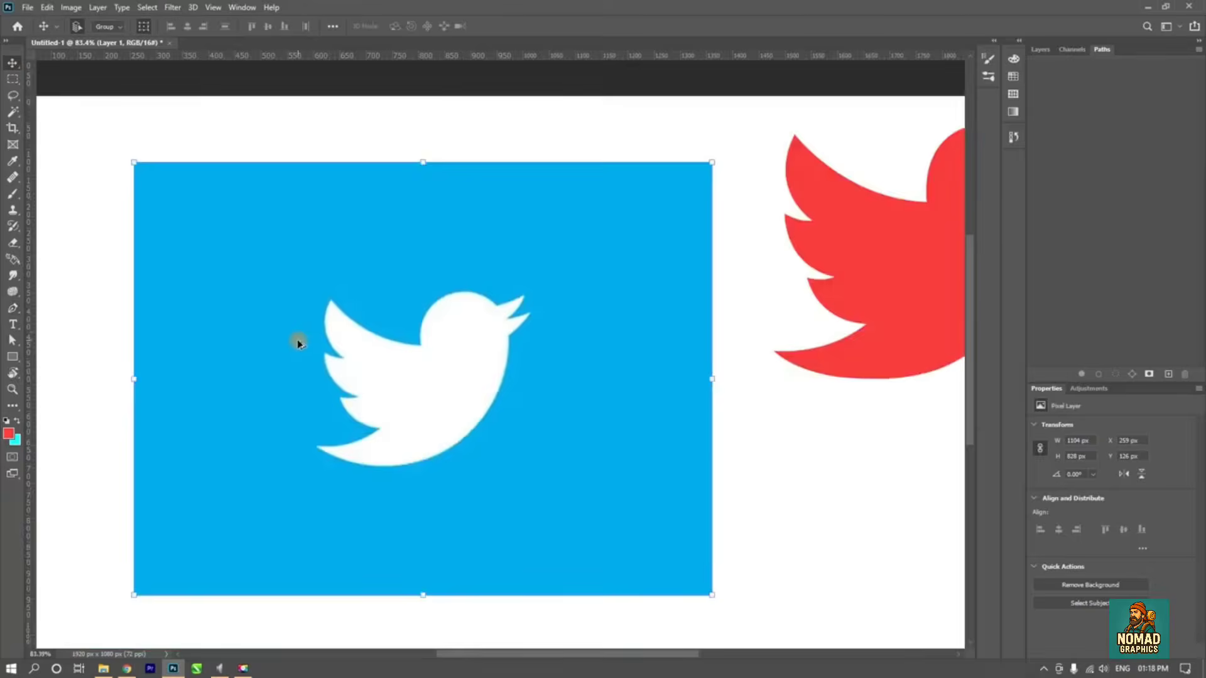
# - Move the blue logo image farther left and reposition the red bird so it lies entirely on the white canvas area
pyautogui.scroll(-2, 298, 343)
pyautogui.moveTo(706, 301); pyautogui.dragTo(690, 367)
pyautogui.moveTo(515, 340); pyautogui.dragTo(274, 325)
pyautogui.moveTo(733, 346); pyautogui.dragTo(488, 372)
pyautogui.scroll(3, 605, 337)
pyautogui.press('space')
# - Activate the Convert Point tool and display the anchor points of the red bird's path
pyautogui.click(13, 308)
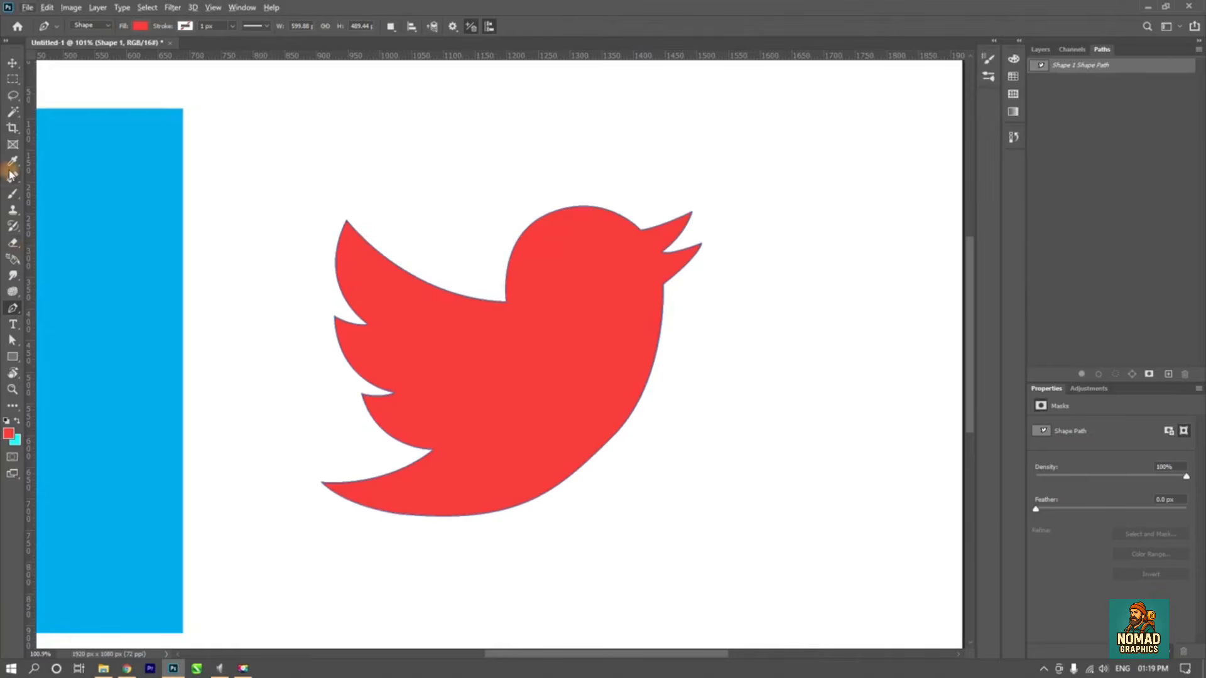
pyautogui.rightClick(12, 308)
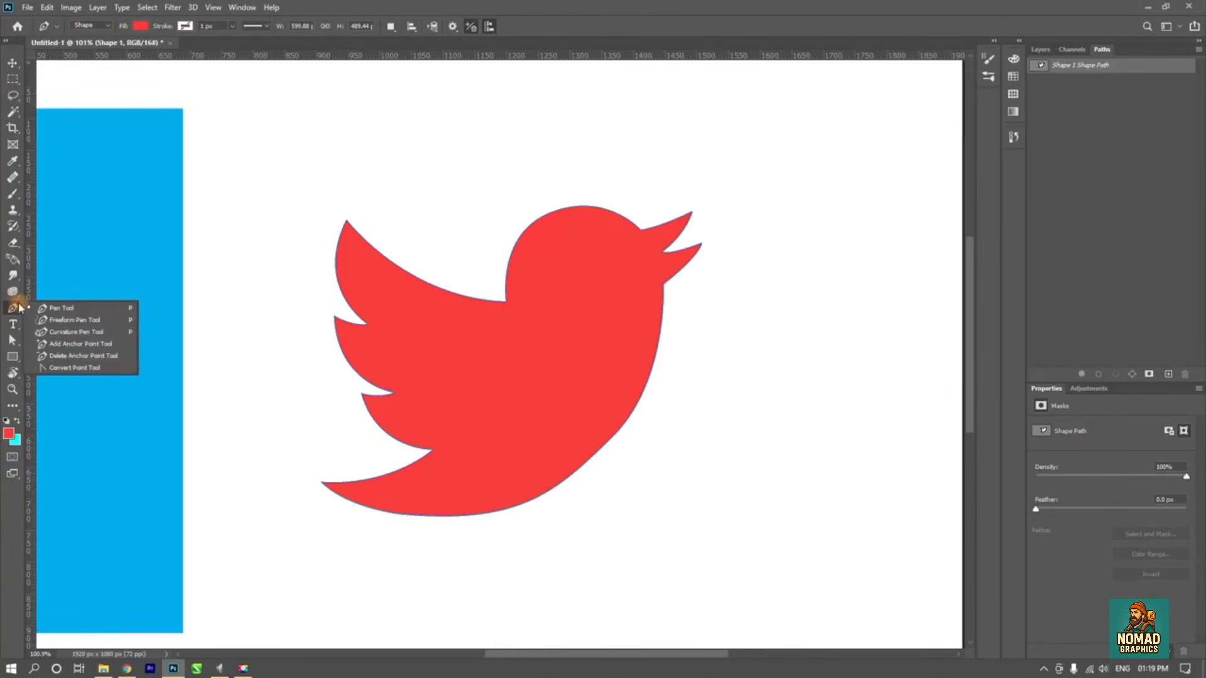
pyautogui.click(74, 368)
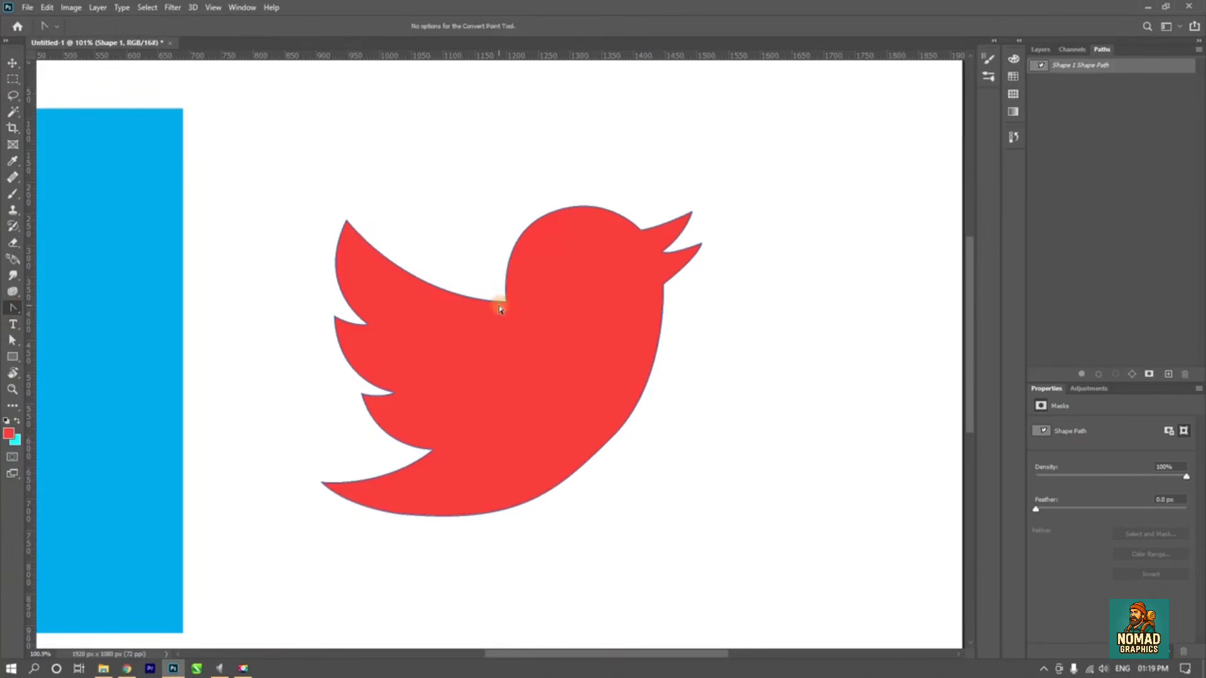
pyautogui.scroll(3, 502, 308)
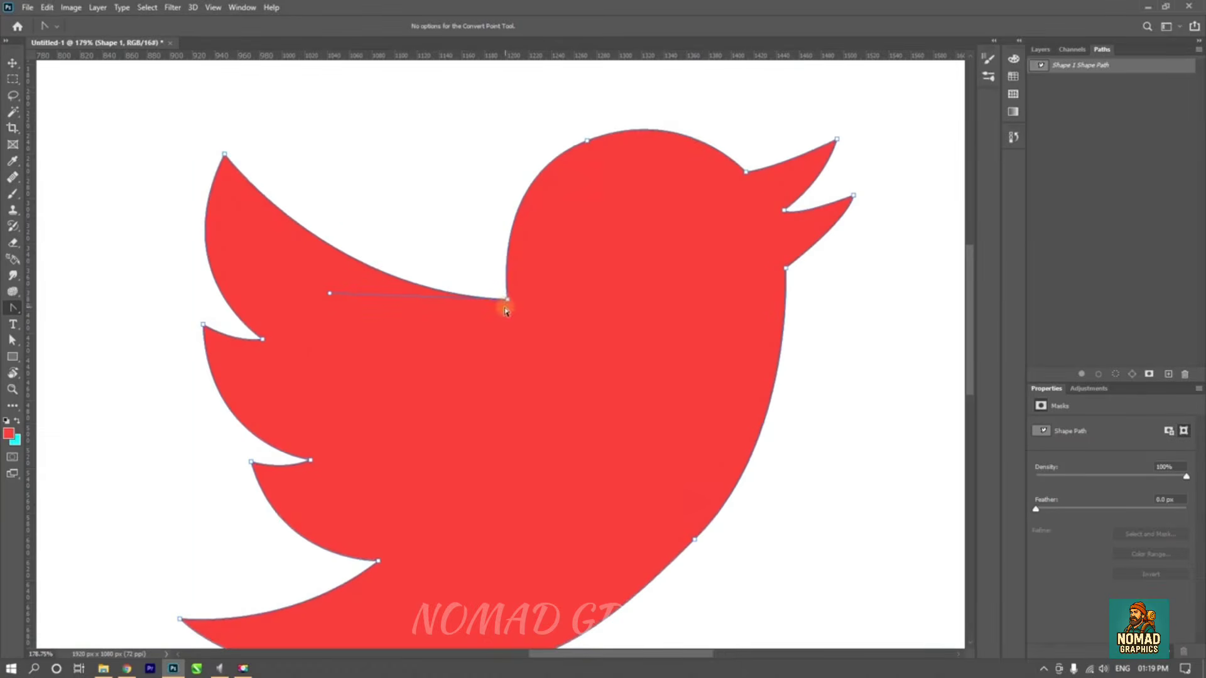
# - Try smoothing the neck anchor by pulling symmetrical curve handles out of it
pyautogui.moveTo(508, 303); pyautogui.dragTo(570, 299)
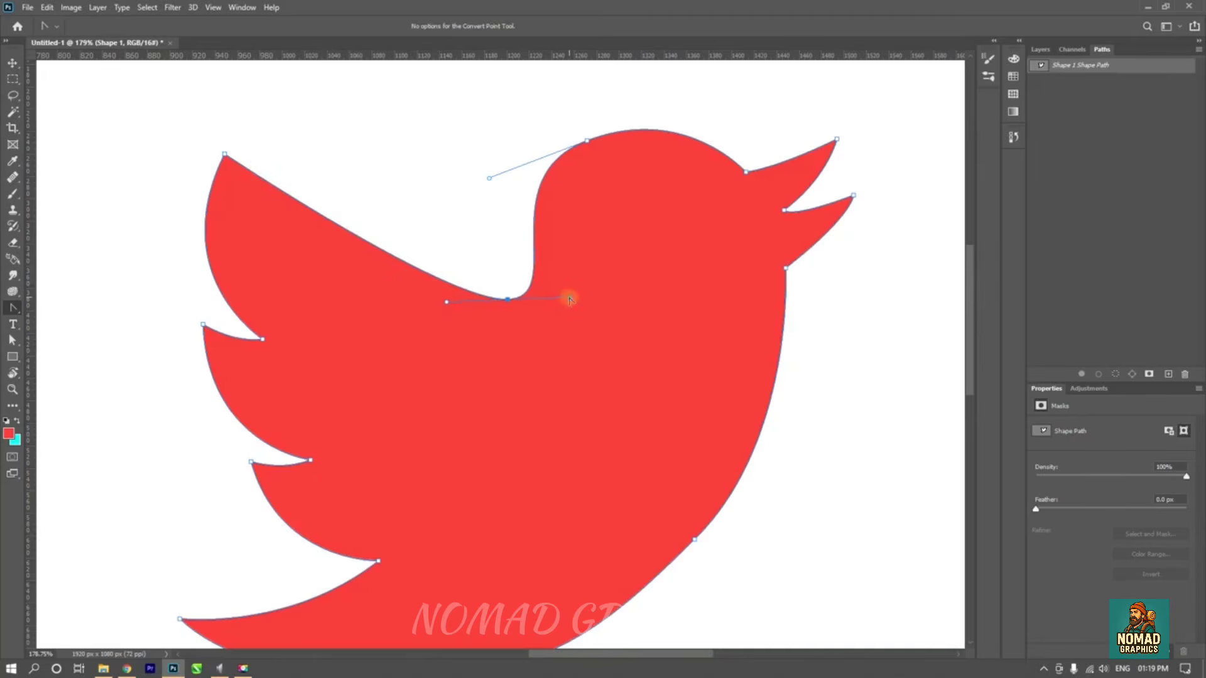
pyautogui.moveTo(569, 300); pyautogui.dragTo(607, 301)
pyautogui.hotkey('ctrl', 'z')
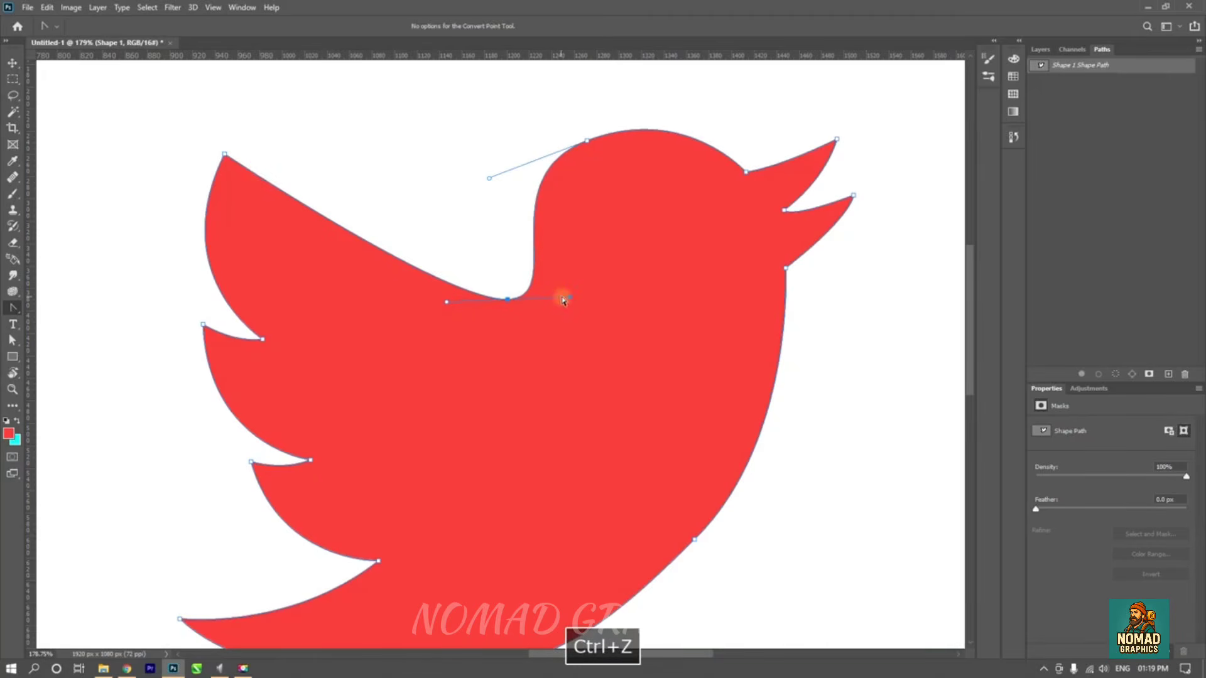
pyautogui.hotkey('ctrl', 'z')
pyautogui.hotkey('ctrl', 'z')
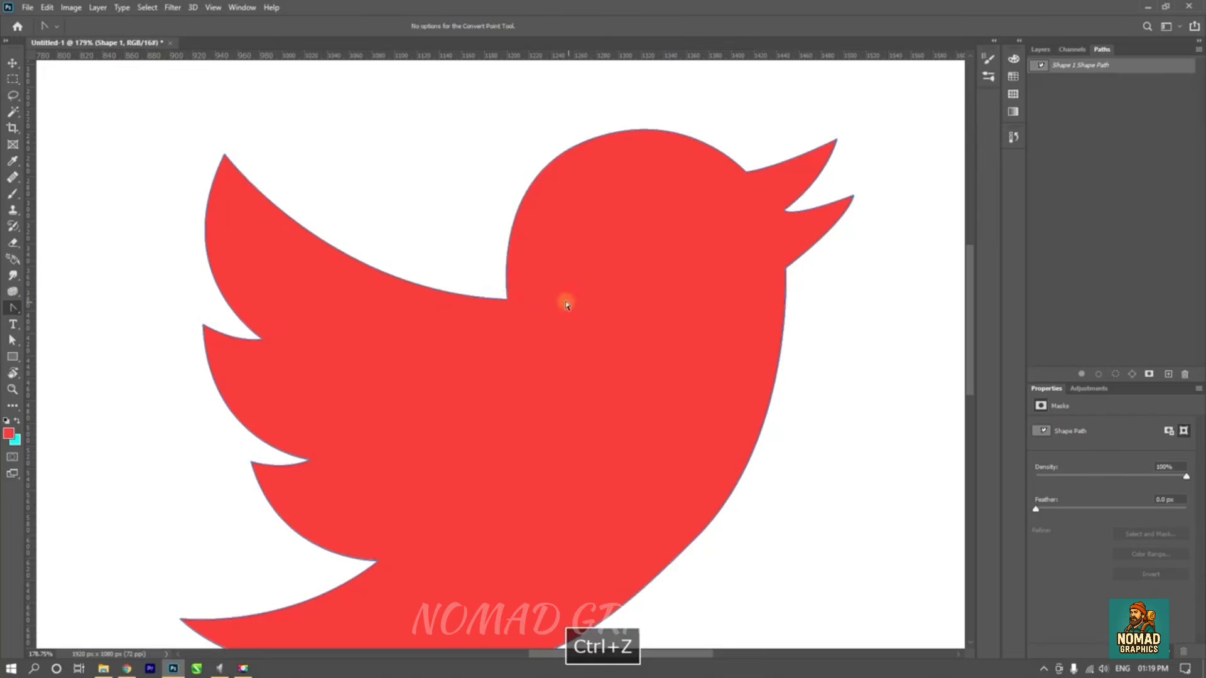
# - Pull new curve handles out of the neck anchor and retract the outgoing handle back into the anchor
pyautogui.click(507, 300)
pyautogui.moveTo(508, 299); pyautogui.dragTo(671, 299)
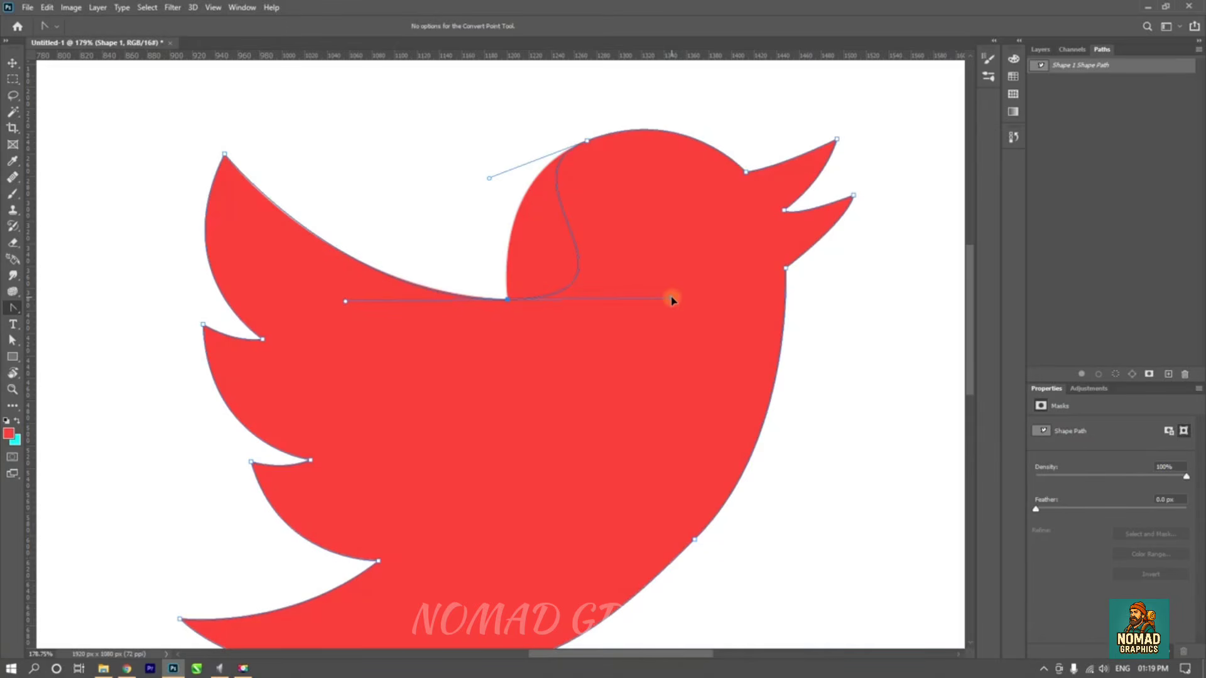
pyautogui.moveTo(671, 299); pyautogui.dragTo(508, 300)
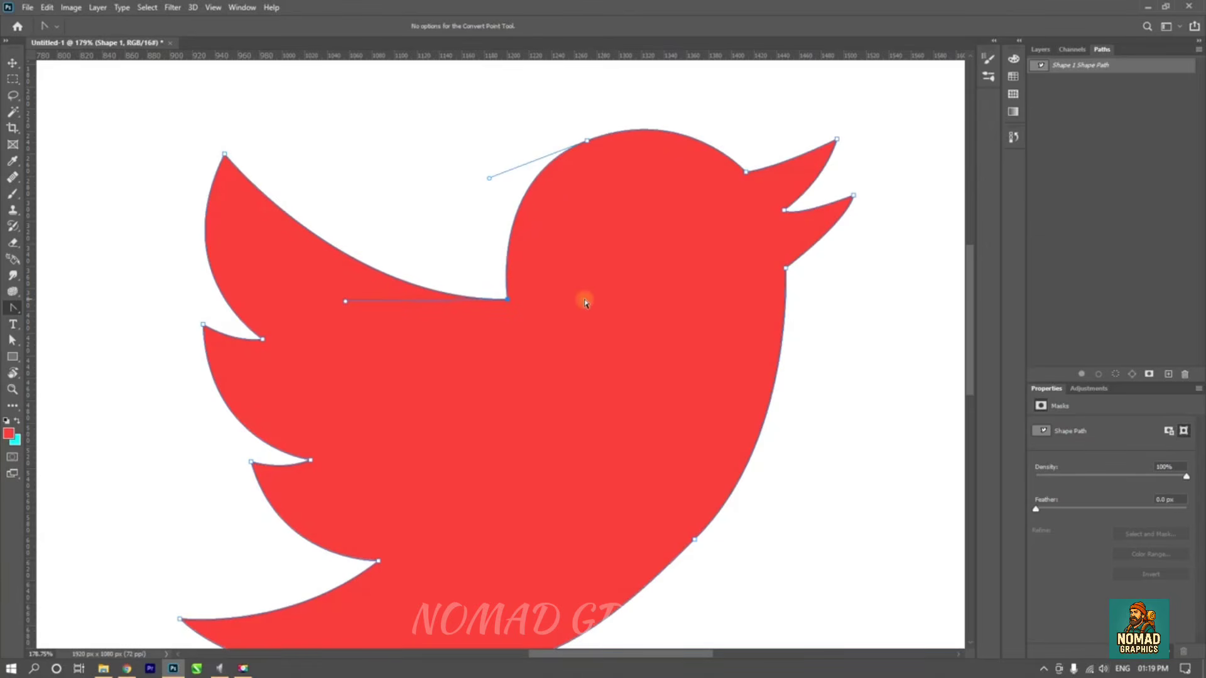
# - Try breaking the handles of the anchor on top of the head, bending the beak-side handle down into the head
pyautogui.click(588, 145)
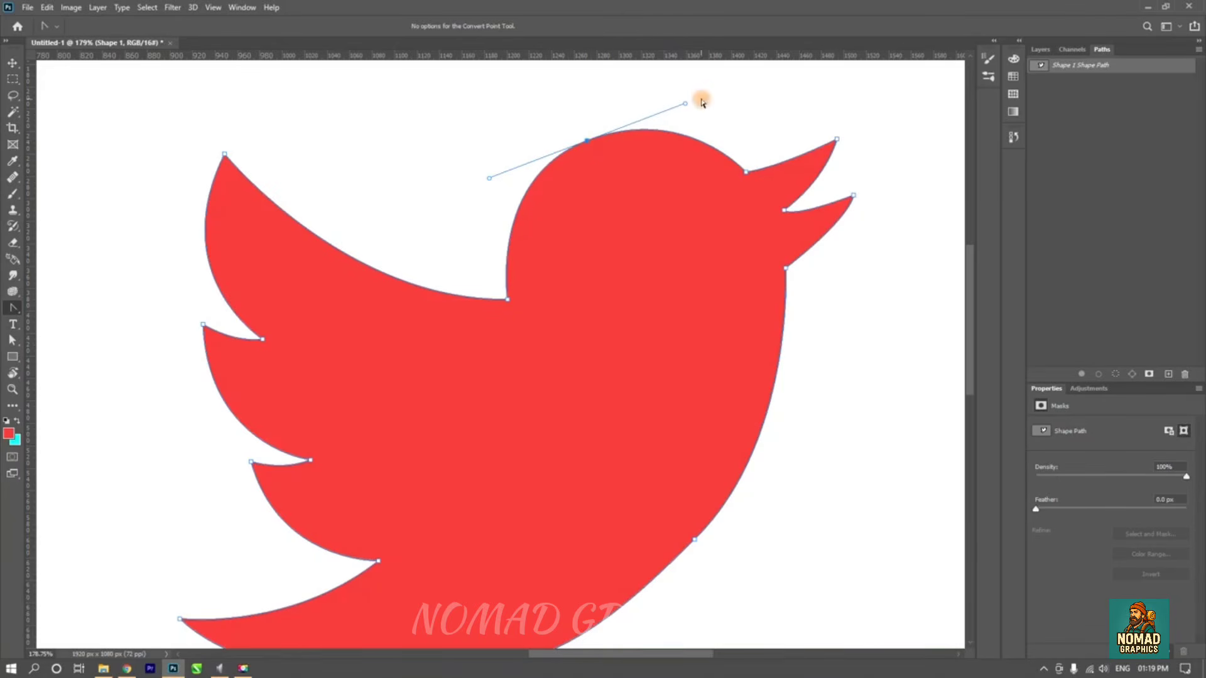
pyautogui.moveTo(685, 105); pyautogui.dragTo(650, 196)
pyautogui.moveTo(490, 179)
pyautogui.mouseDown()
pyautogui.moveTo(501, 197)
pyautogui.moveTo(484, 126)
pyautogui.moveTo(509, 231)
pyautogui.moveTo(480, 232)
pyautogui.moveTo(474, 193)
pyautogui.moveTo(492, 226)
pyautogui.moveTo(495, 178)
pyautogui.mouseUp()
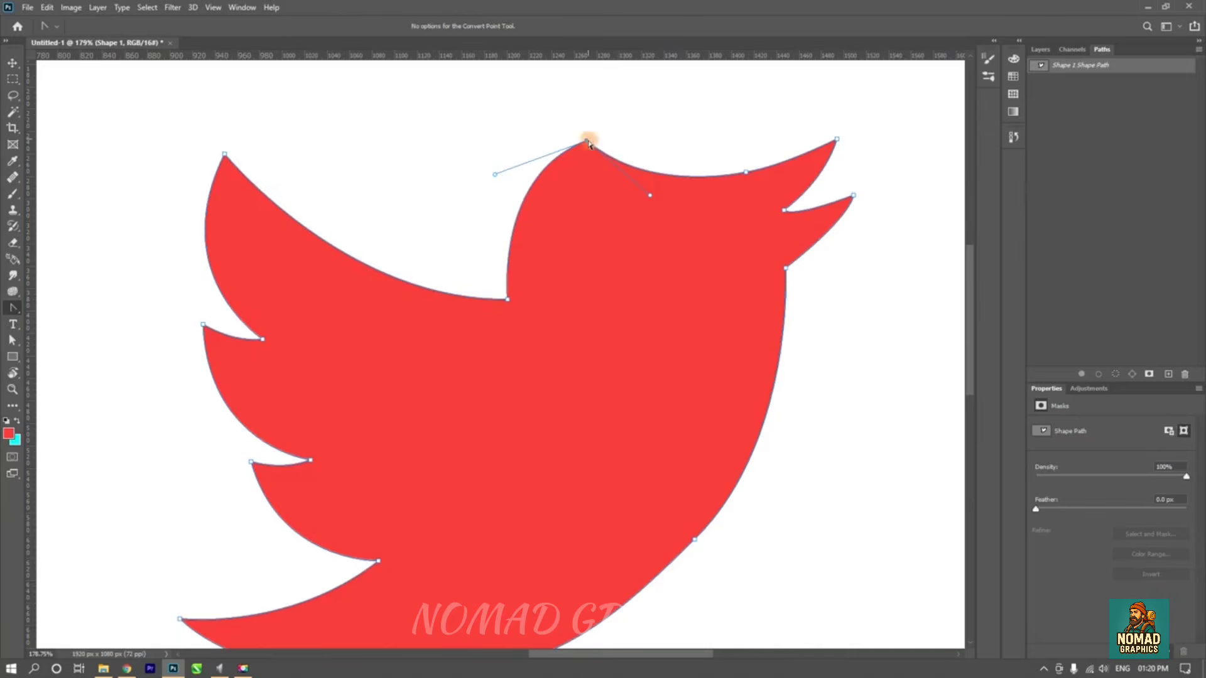
# - Undo the handle changes made to the anchor on top of the bird's head
pyautogui.press('Return')
pyautogui.hotkey('ctrl', 'z')
pyautogui.hotkey('ctrl', 'z')
pyautogui.hotkey('ctrl', 'z')
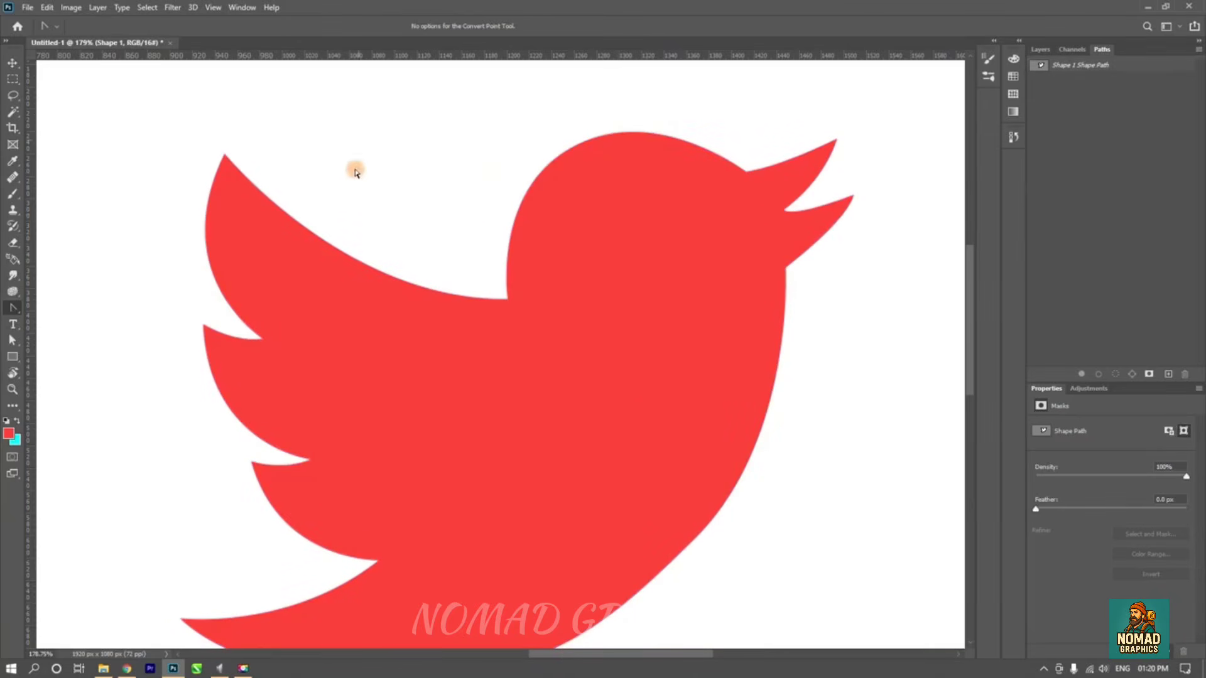
# - Activate the Pen tool and display the anchor points of the red bird's path
pyautogui.rightClick(15, 310)
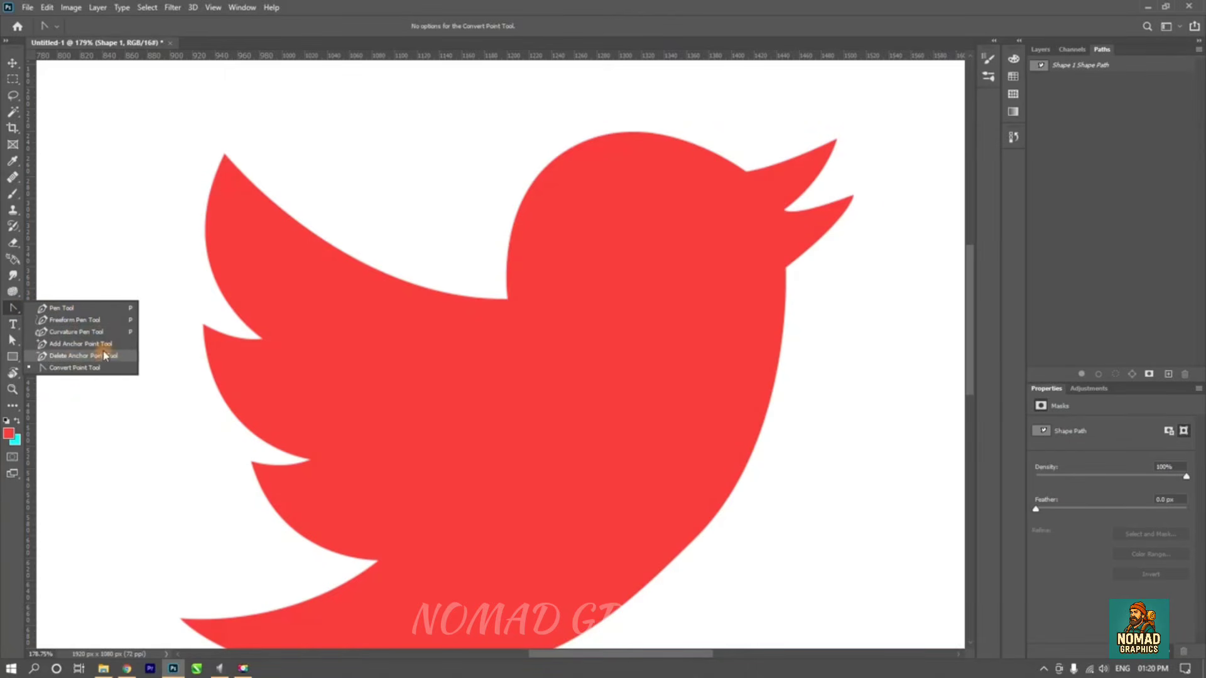
pyautogui.click(12, 309)
pyautogui.rightClick(12, 309)
pyautogui.click(53, 308)
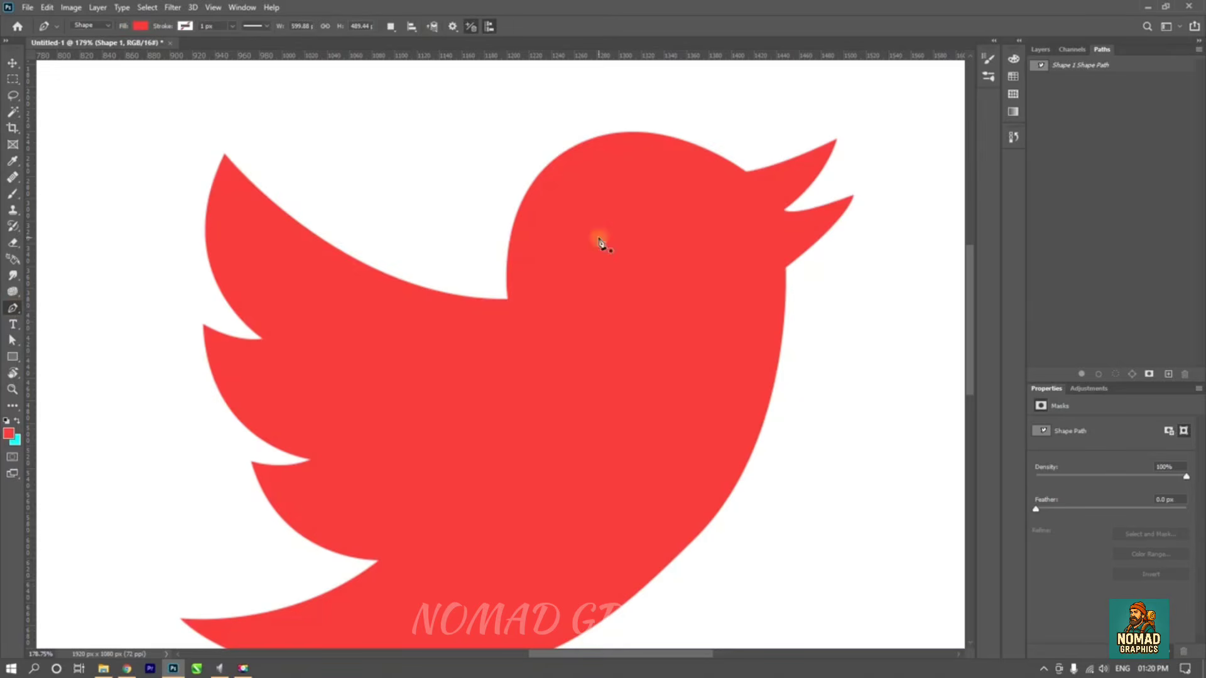
pyautogui.click(557, 171)
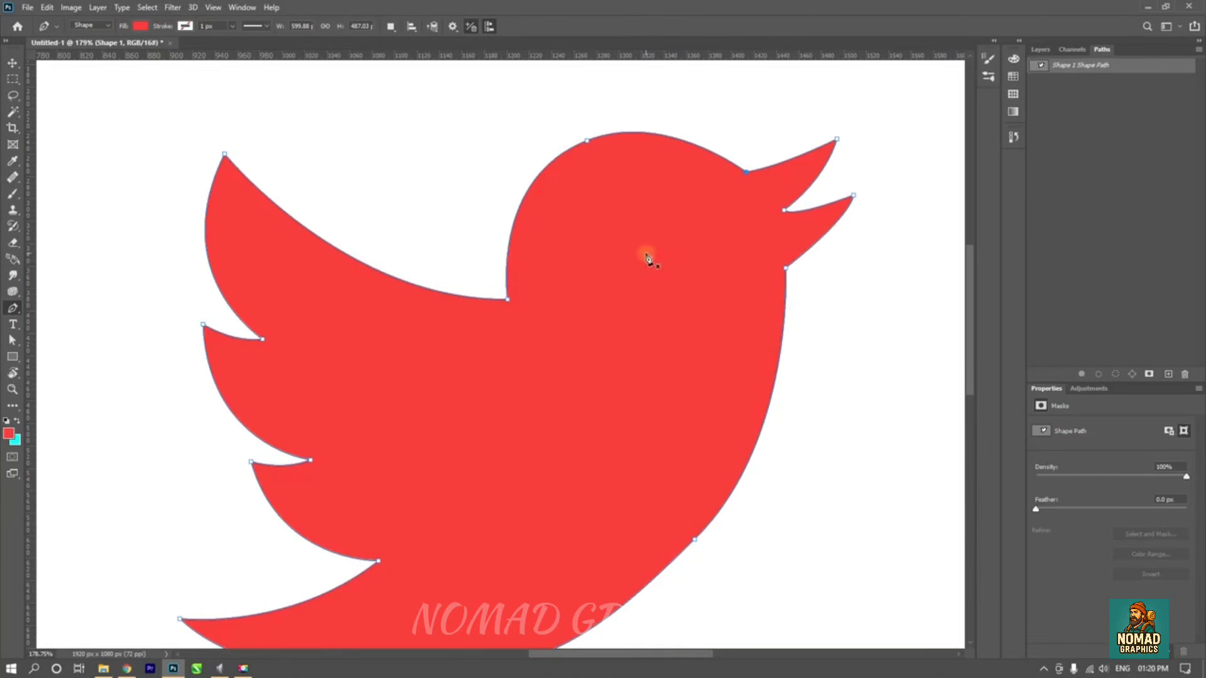
# - Add an anchor on top of the head and delete the back-of-head and neck anchors
pyautogui.click(587, 142)
pyautogui.click(588, 141)
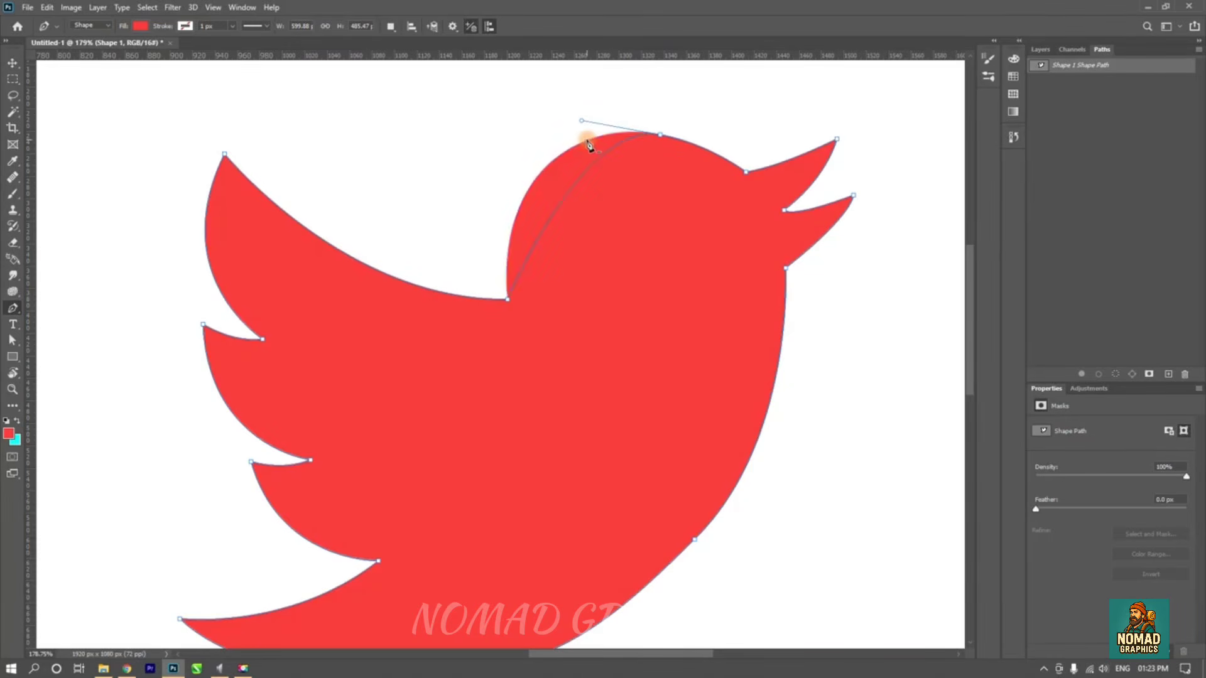
pyautogui.click(509, 304)
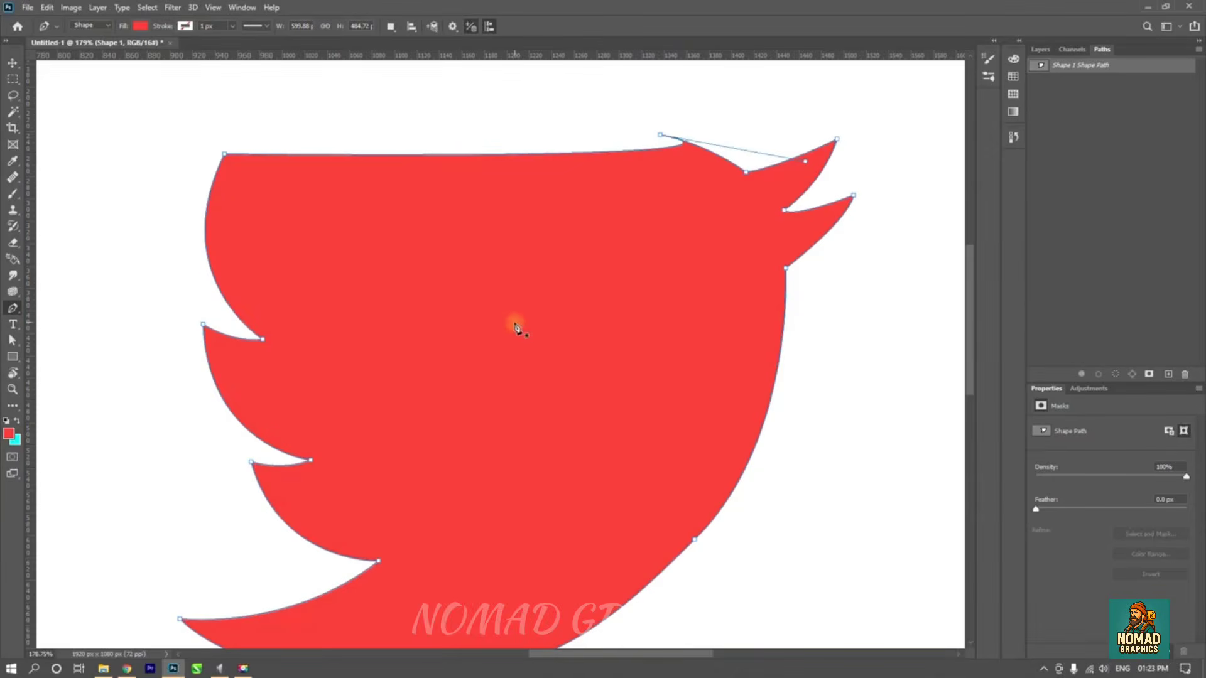
# - Add anchors along the straight edge between wing tip and head, and pull the one nearer the head down into a dip
pyautogui.click(425, 154)
pyautogui.click(590, 154)
pyautogui.moveTo(590, 154)
pyautogui.mouseDown()
pyautogui.moveTo(595, 189)
pyautogui.moveTo(661, 162)
pyautogui.moveTo(633, 115)
pyautogui.moveTo(633, 173)
pyautogui.moveTo(590, 174)
pyautogui.mouseUp()
pyautogui.moveTo(585, 225); pyautogui.dragTo(588, 230)
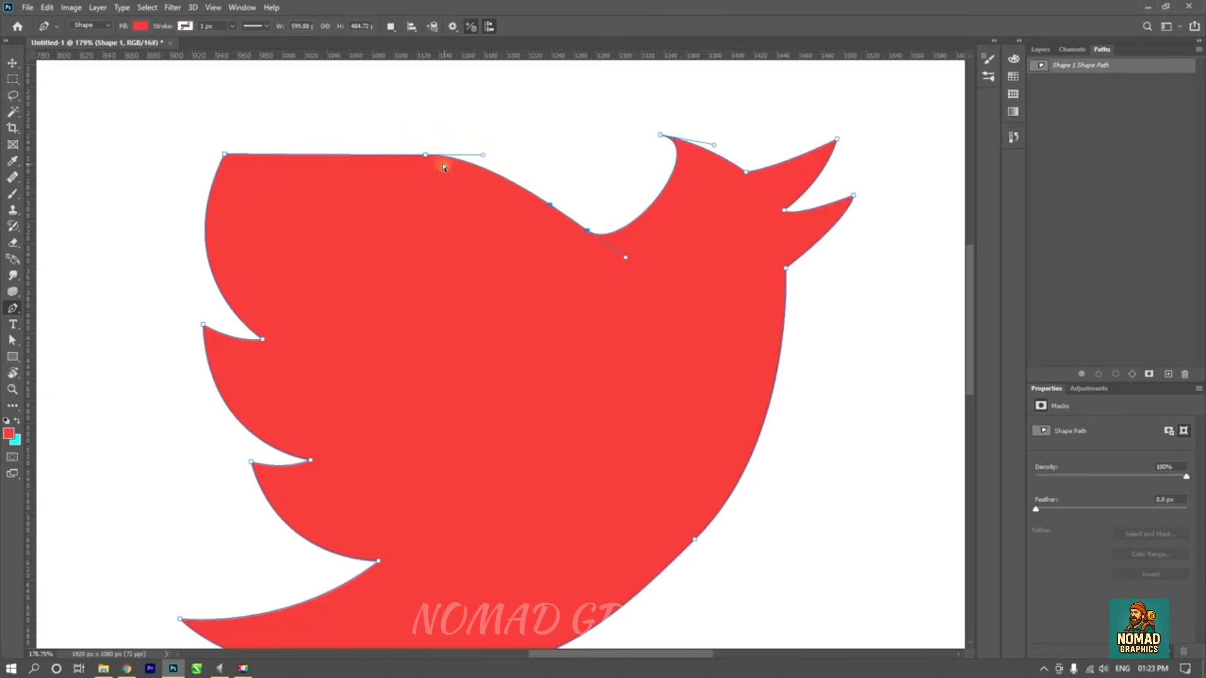
# - Lower the added anchor nearer the wing tip to form a valley in the back and convert it to a corner point
pyautogui.moveTo(426, 157); pyautogui.dragTo(423, 181)
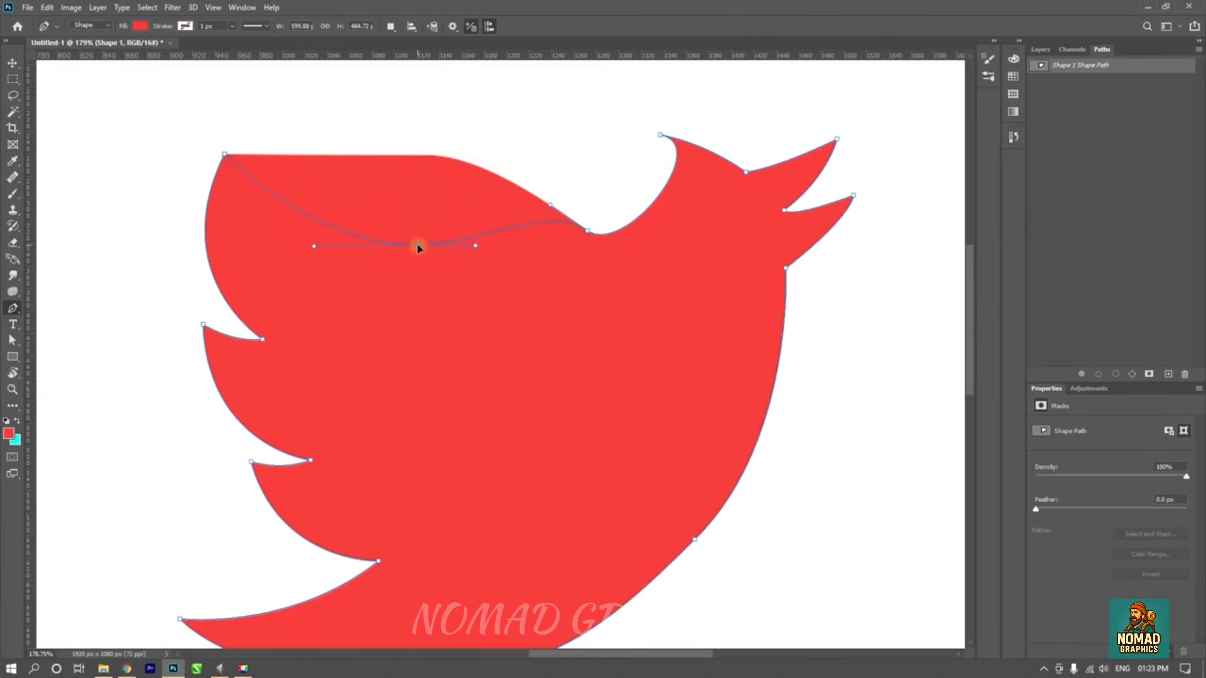
pyautogui.moveTo(419, 248); pyautogui.dragTo(487, 280)
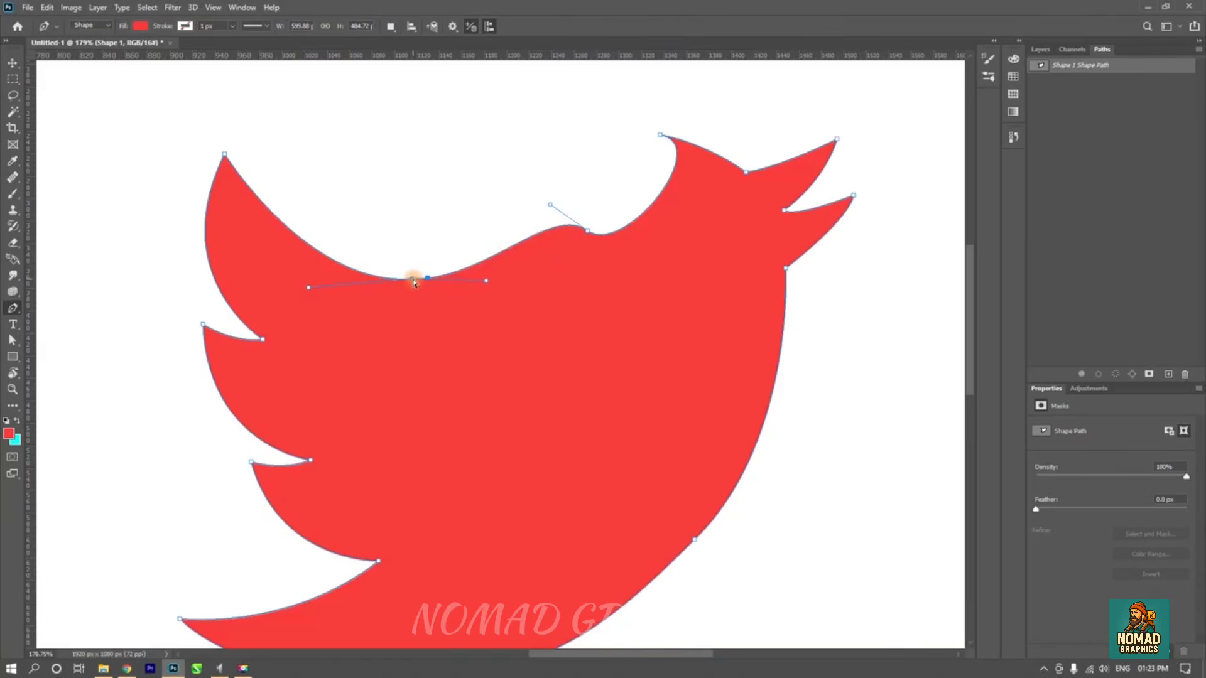
pyautogui.moveTo(412, 279); pyautogui.dragTo(414, 293)
pyautogui.moveTo(488, 295); pyautogui.dragTo(490, 293)
pyautogui.keyDown('ctrl'); pyautogui.click(414, 293); pyautogui.keyUp('ctrl')
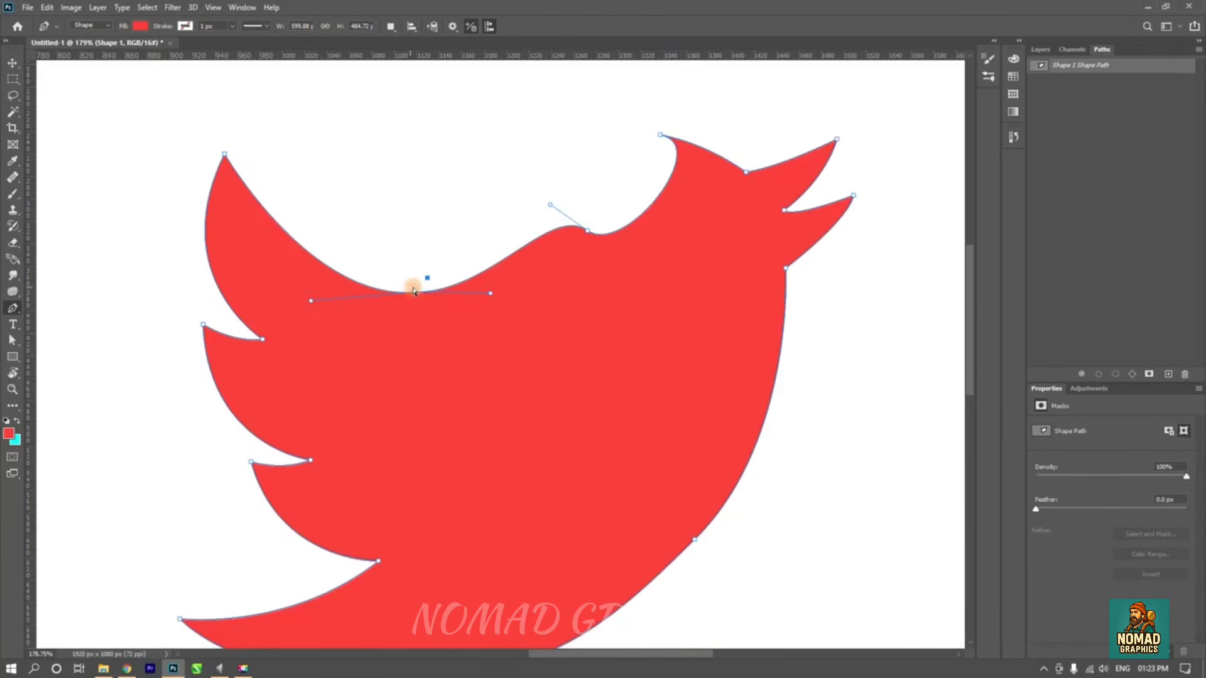
pyautogui.keyDown('alt'); pyautogui.click(415, 293); pyautogui.keyUp('alt')
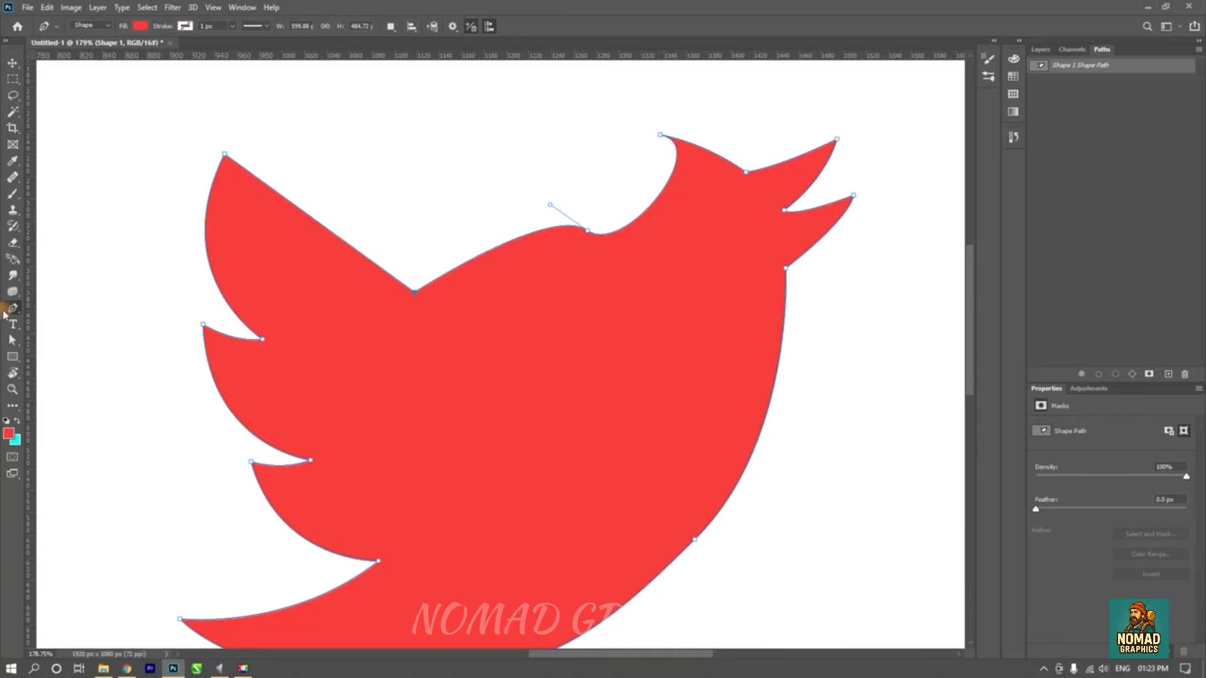
# - Draw two closed Freeform Pen shapes beyond the beak, about 176 by 196 px and about 115 by 212 px
pyautogui.rightClick(11, 308)
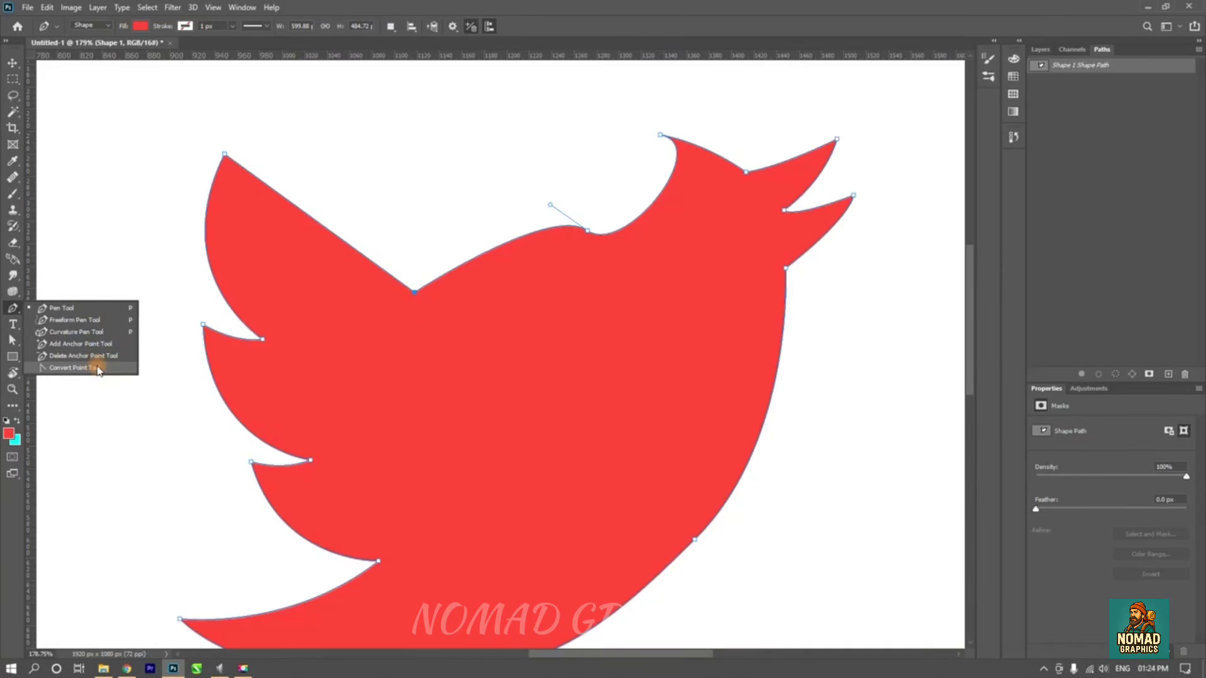
pyautogui.click(86, 331)
pyautogui.scroll(-4, 352, 314)
pyautogui.moveTo(785, 209); pyautogui.dragTo(636, 268)
pyautogui.scroll(4, 553, 266)
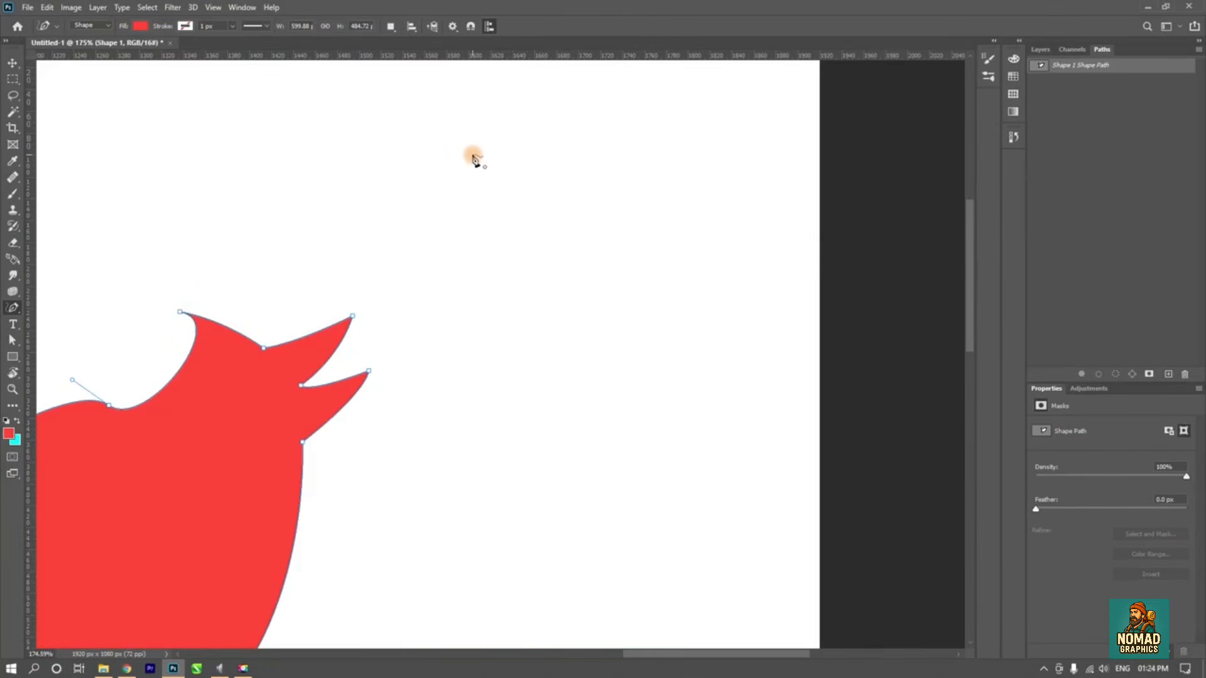
pyautogui.moveTo(476, 157)
pyautogui.mouseDown()
pyautogui.moveTo(539, 179)
pyautogui.moveTo(536, 224)
pyautogui.moveTo(556, 277)
pyautogui.moveTo(527, 348)
pyautogui.moveTo(483, 318)
pyautogui.moveTo(472, 268)
pyautogui.moveTo(369, 225)
pyautogui.moveTo(419, 187)
pyautogui.moveTo(419, 134)
pyautogui.moveTo(477, 159)
pyautogui.mouseUp()
pyautogui.moveTo(673, 238)
pyautogui.mouseDown()
pyautogui.moveTo(736, 313)
pyautogui.moveTo(716, 409)
pyautogui.moveTo(619, 323)
pyautogui.moveTo(633, 259)
pyautogui.moveTo(670, 238)
pyautogui.mouseUp()
# - Set the stroke of the second freeform shape to a dashed line
pyautogui.moveTo(554, 305); pyautogui.dragTo(590, 250)
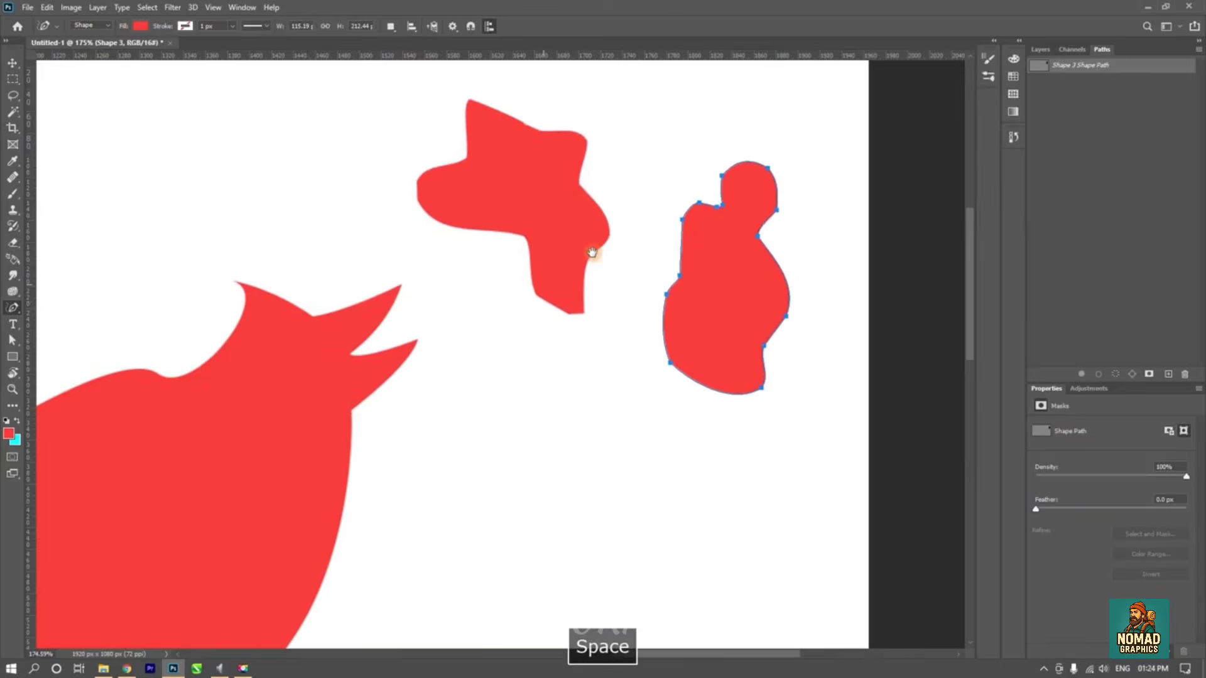
pyautogui.moveTo(552, 329); pyautogui.dragTo(594, 244)
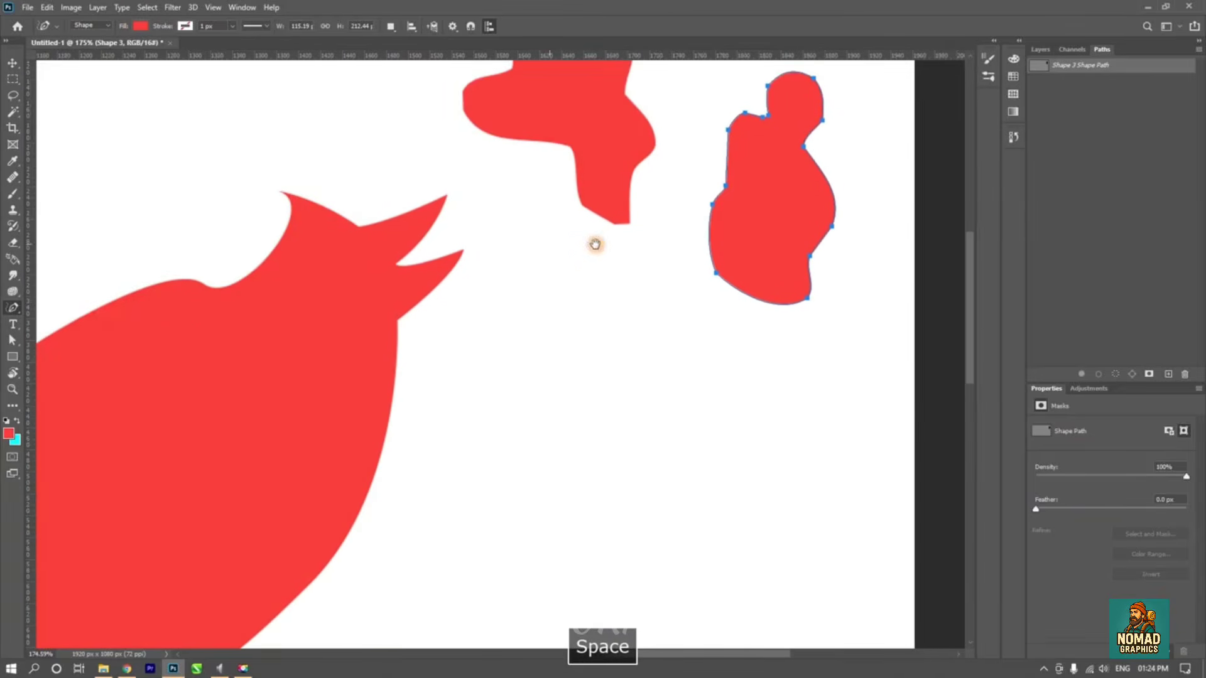
pyautogui.click(267, 27)
pyautogui.click(262, 85)
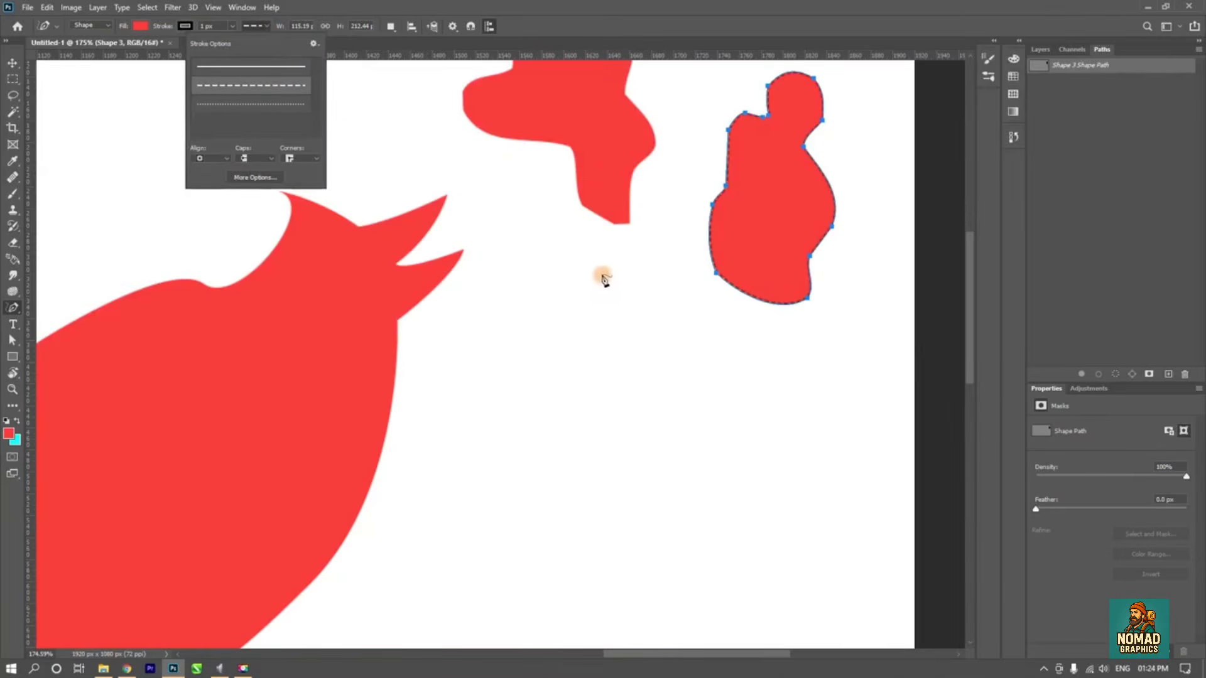
pyautogui.scroll(5, 710, 251)
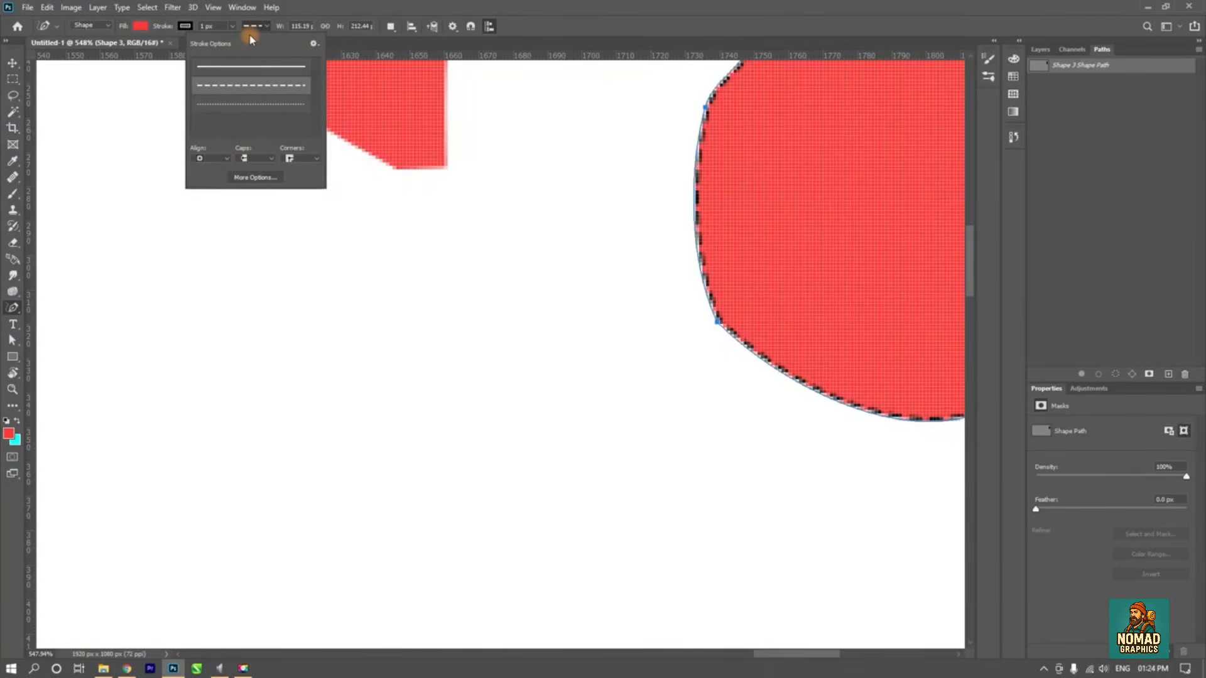
pyautogui.click(532, 32)
pyautogui.scroll(-8, 501, 396)
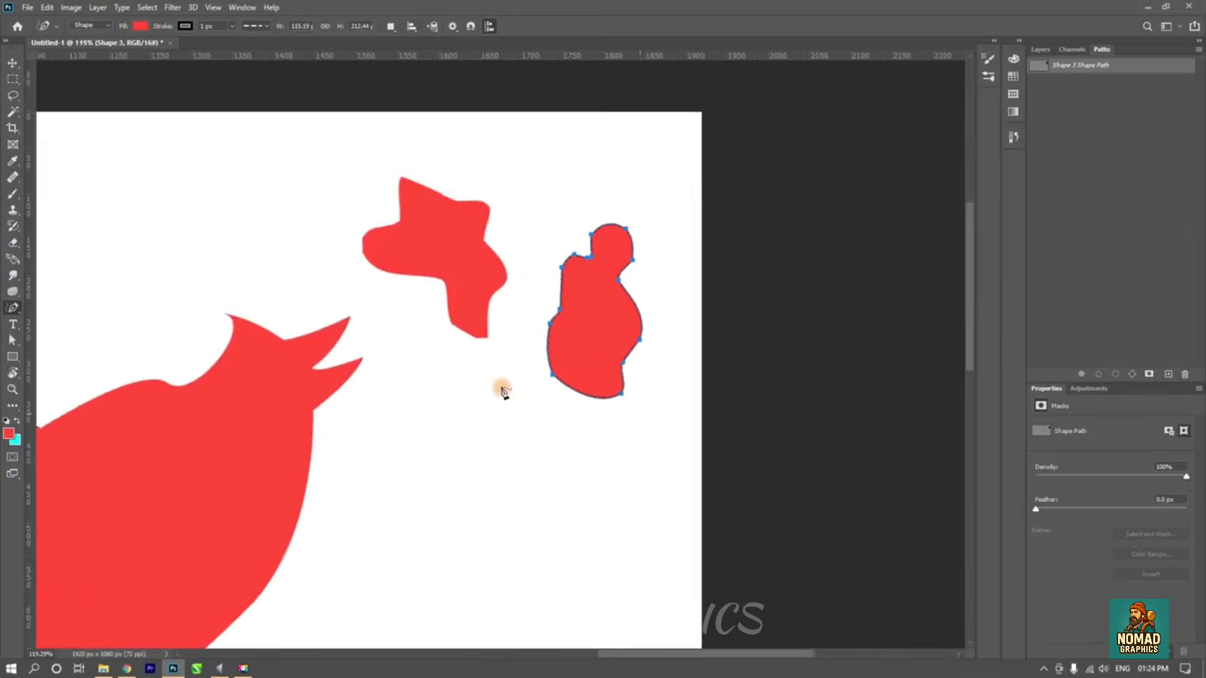
# - Draw a third closed freeform shape about 191 by 353 px below the other two, beside the bird
pyautogui.press('space')
pyautogui.moveTo(537, 283); pyautogui.dragTo(553, 266)
pyautogui.moveTo(530, 407)
pyautogui.mouseDown()
pyautogui.moveTo(561, 343)
pyautogui.moveTo(565, 483)
pyautogui.moveTo(471, 466)
pyautogui.moveTo(525, 412)
pyautogui.mouseUp()
# - Activate the Curvature Pen tool and deselect the anchors of the third freeform shape
pyautogui.rightClick(13, 307)
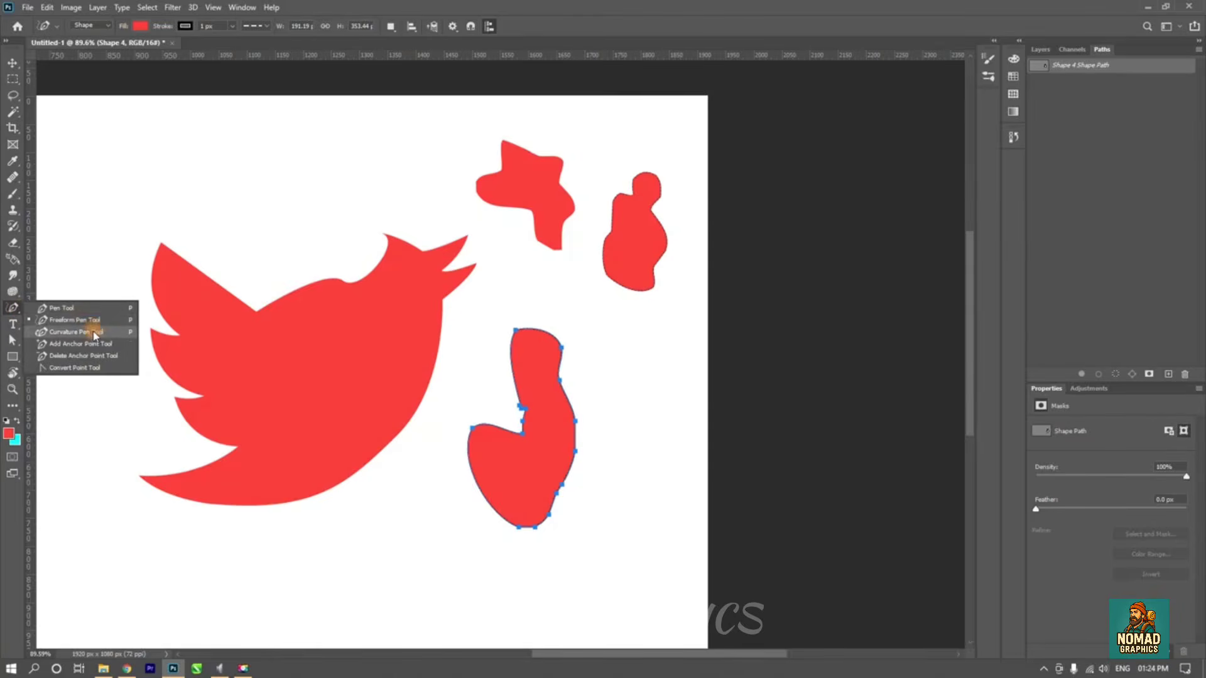
pyautogui.click(94, 333)
pyautogui.press('space')
pyautogui.moveTo(368, 342); pyautogui.dragTo(668, 318)
pyautogui.scroll(-4, 553, 362)
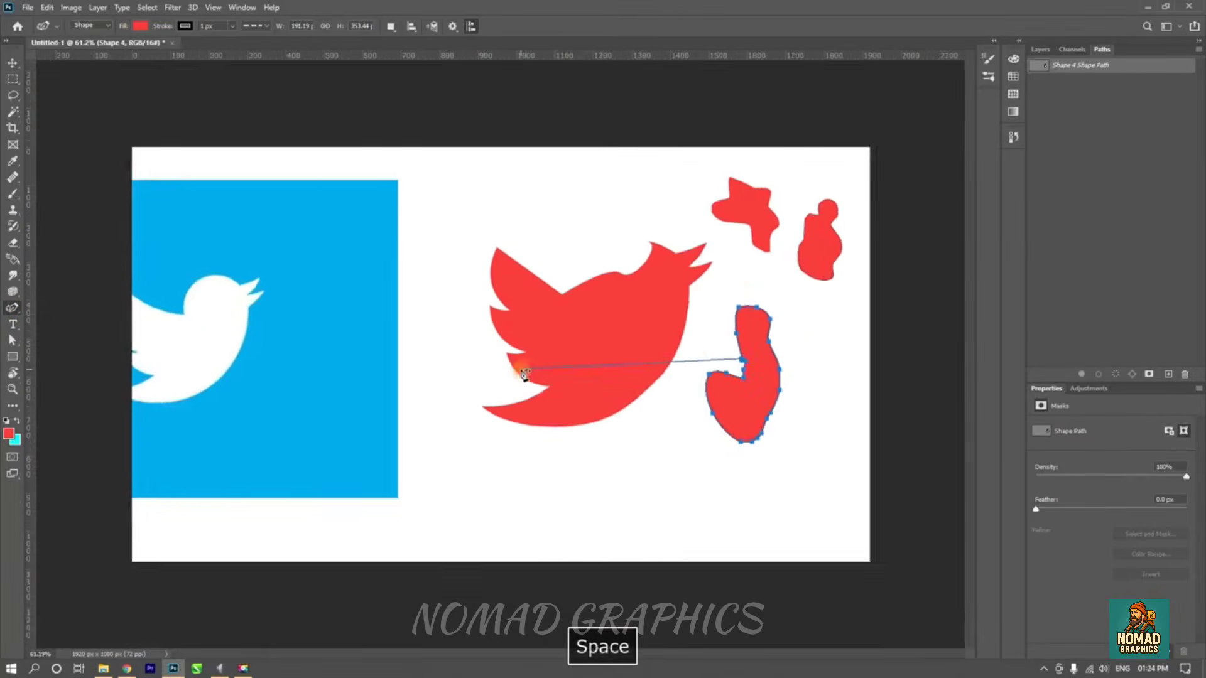
pyautogui.press('Escape')
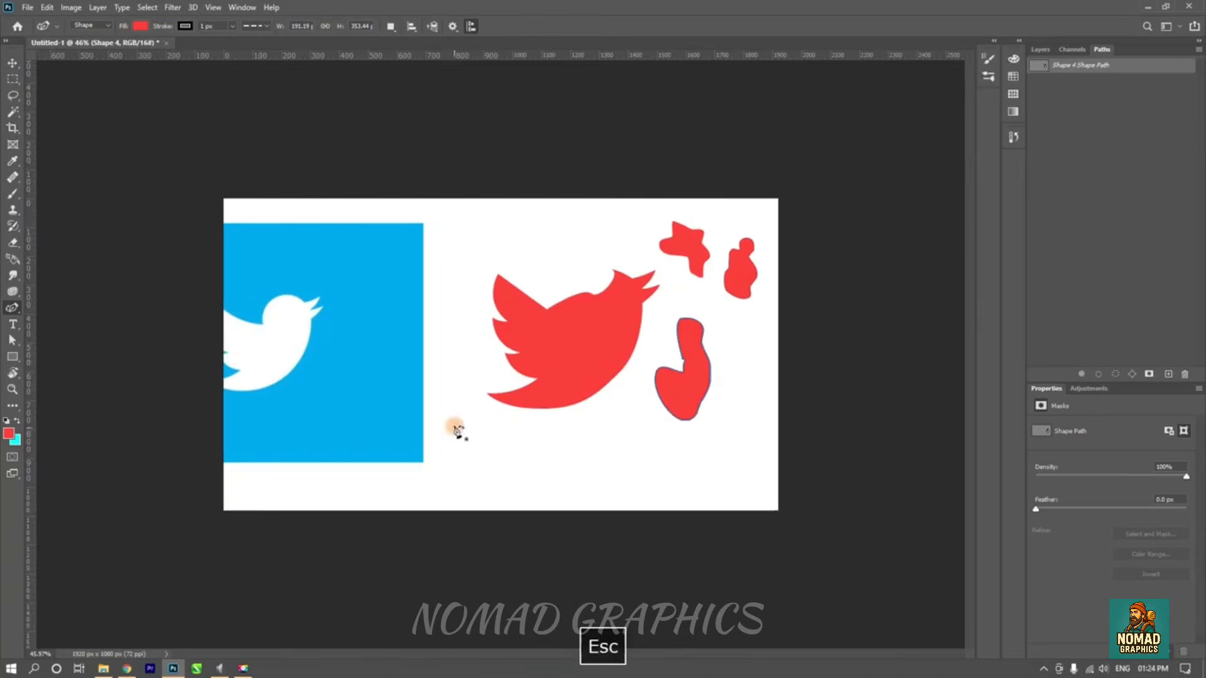
# - Delete the three freeform shapes, the red bird and the blue logo image to empty the canvas
pyautogui.moveTo(1108, 70); pyautogui.dragTo(1189, 382)
pyautogui.moveTo(1164, 79); pyautogui.dragTo(1186, 374)
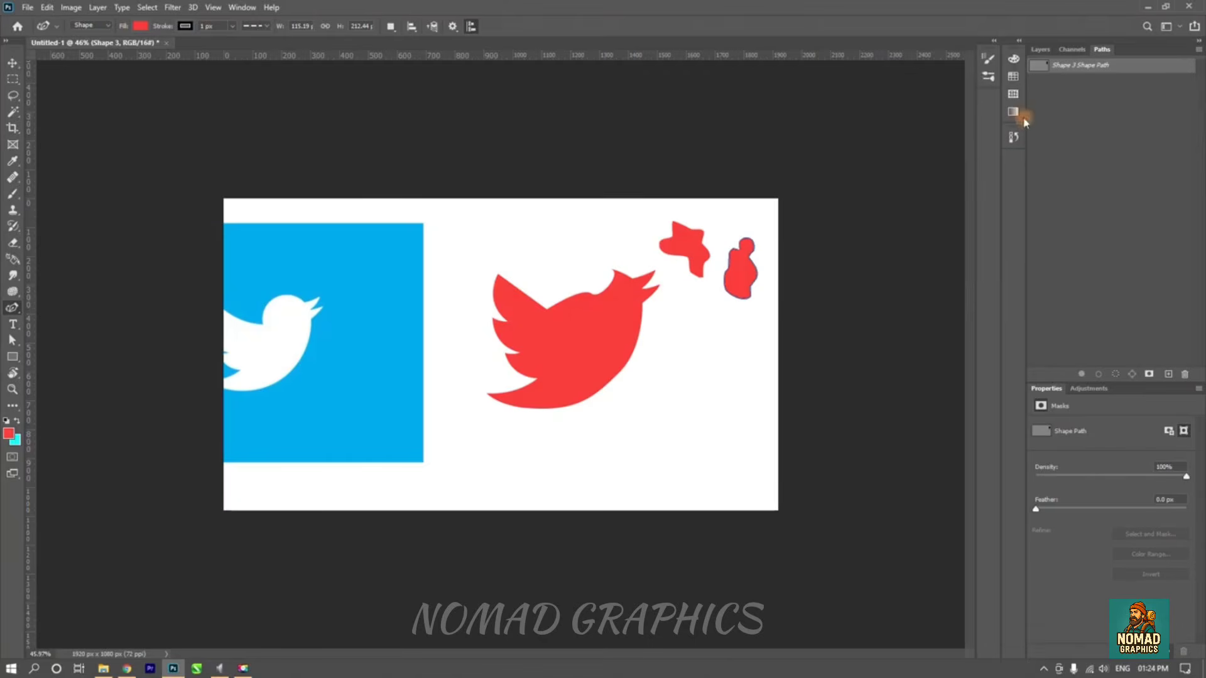
pyautogui.press('Delete')
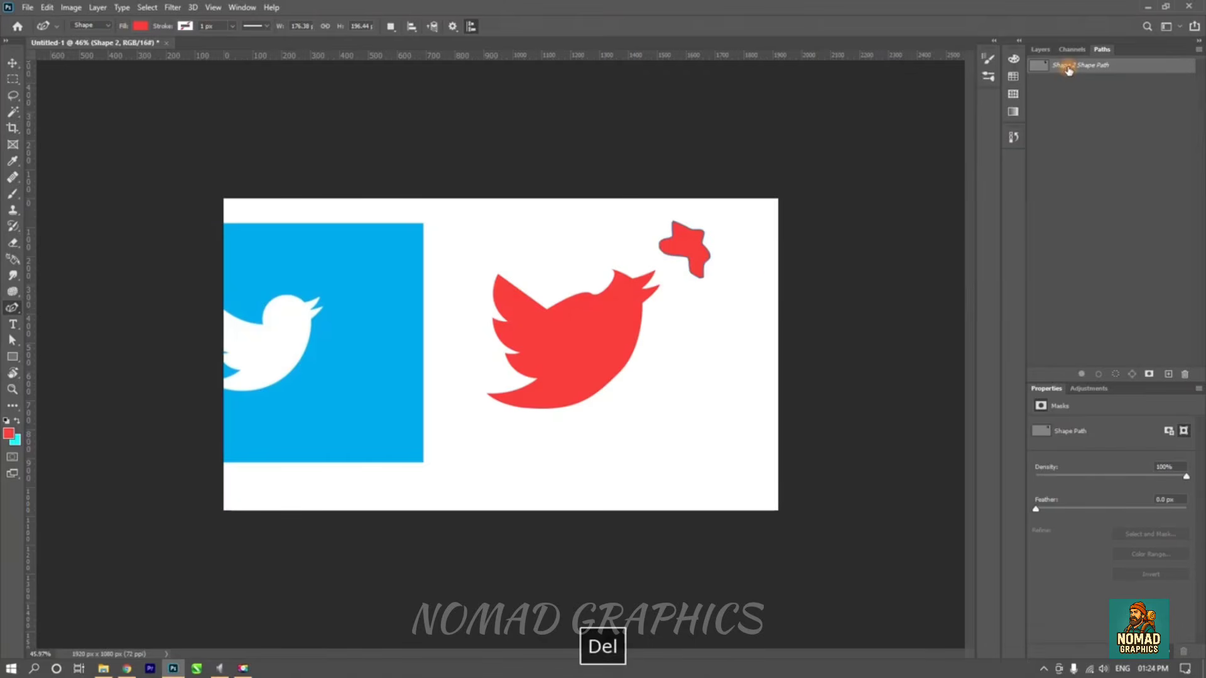
pyautogui.press('Delete')
pyautogui.press('Delete')
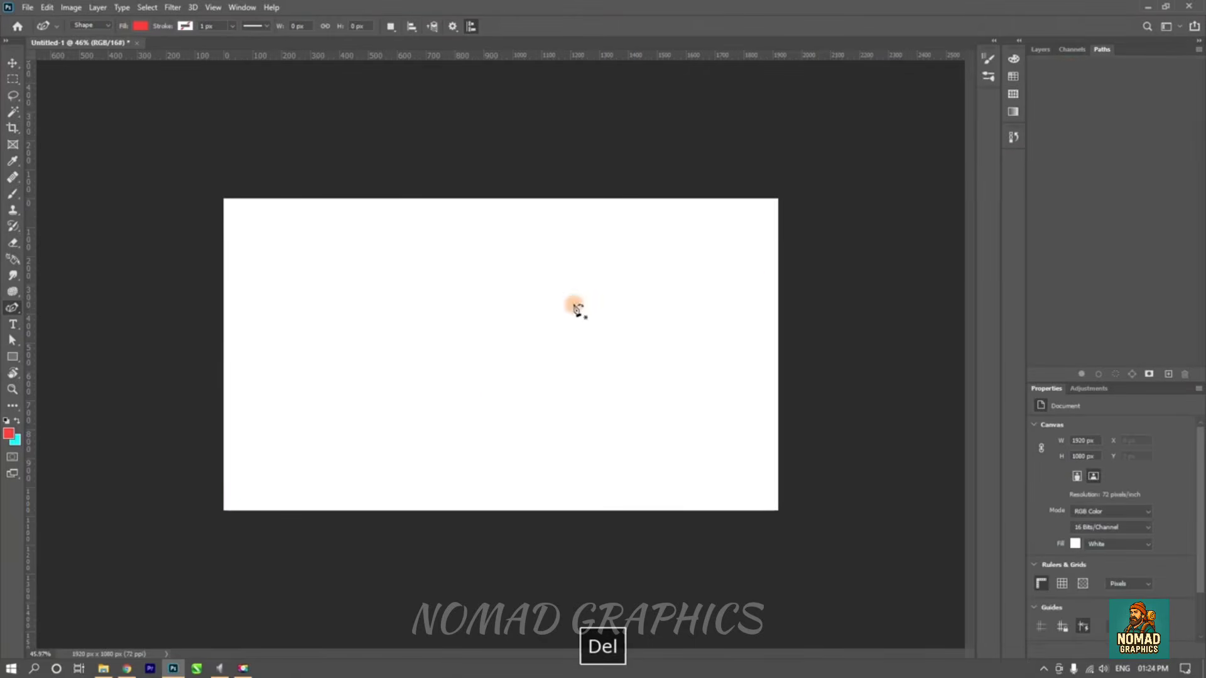
# - Start a Curvature Pen path near the canvas's left edge and turn off the Rubber Band preview
pyautogui.scroll(3, 484, 312)
pyautogui.scroll(-2, 367, 308)
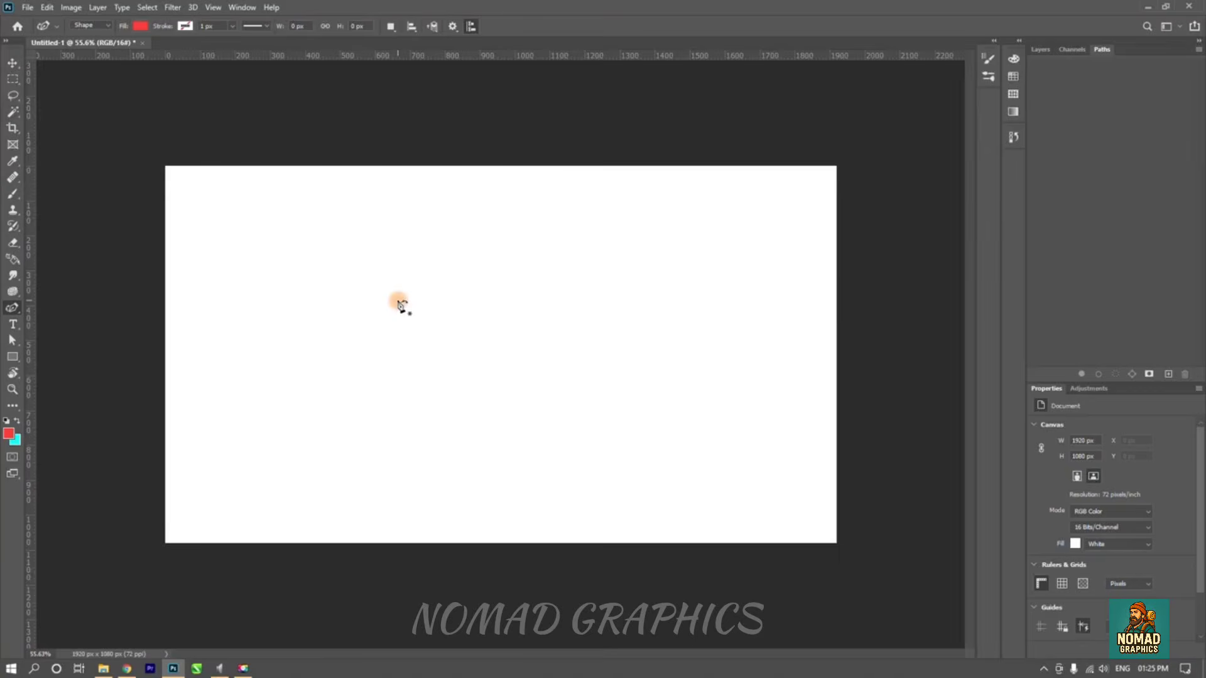
pyautogui.click(221, 337)
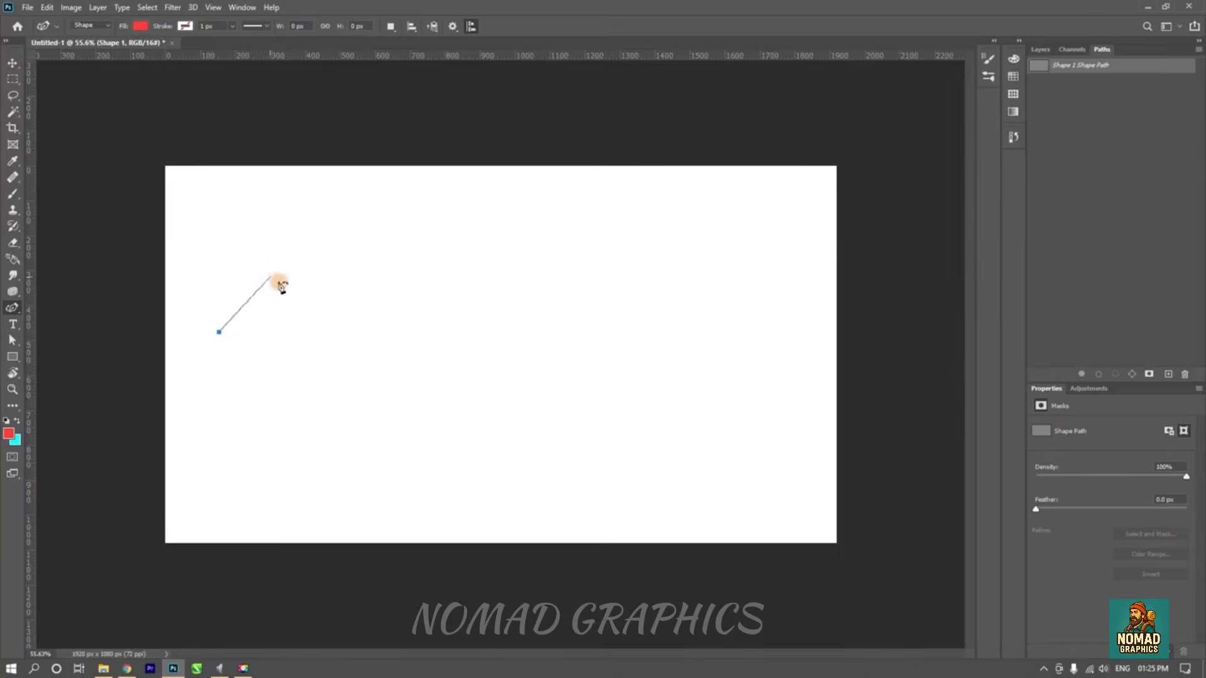
pyautogui.click(452, 27)
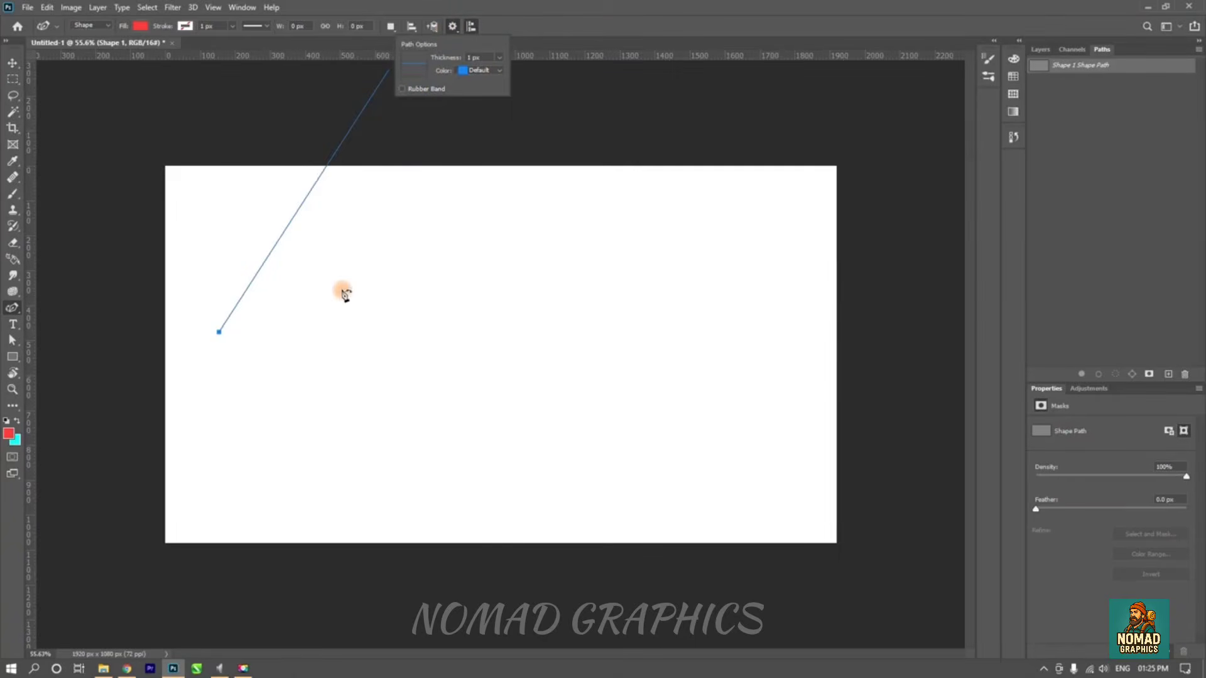
# - Add five more curvature points to form a self-crossing filled shape about 1076 by 275 px
pyautogui.click(343, 289)
pyautogui.moveTo(425, 245); pyautogui.dragTo(449, 254)
pyautogui.click(436, 347)
pyautogui.click(367, 372)
pyautogui.click(596, 310)
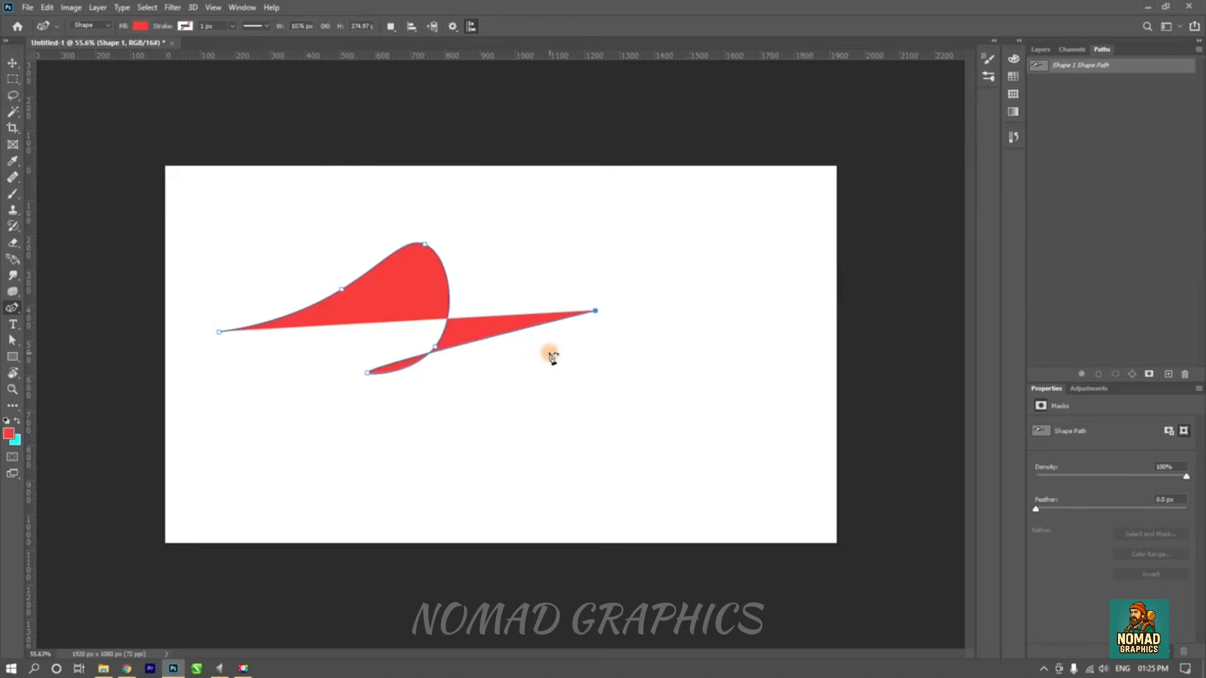
# - Undo the added curvature points back to the path's starting point
pyautogui.hotkey('ctrl', 'z')
pyautogui.hotkey('ctrl', 'z')
pyautogui.hotkey('ctrl', 'z')
pyautogui.hotkey('ctrl', 'z')
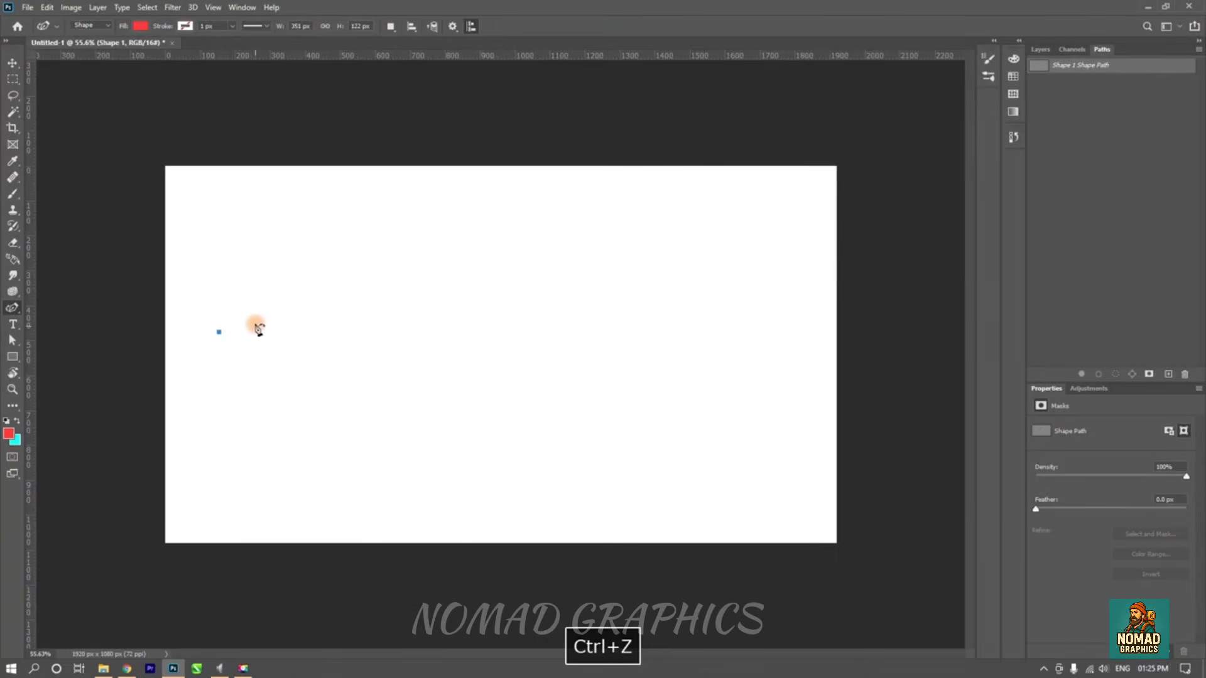
# - Try a three-point arch from the starting point and undo the whole path
pyautogui.click(360, 256)
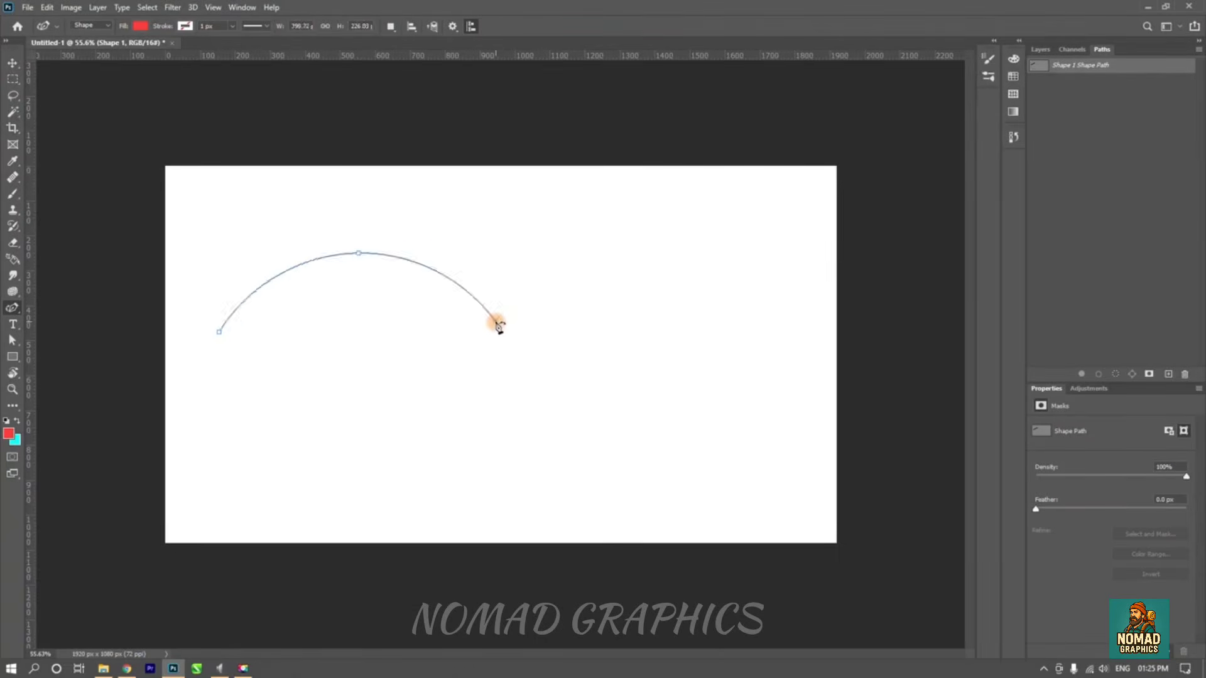
pyautogui.click(495, 322)
pyautogui.hotkey('ctrl', 'z')
pyautogui.hotkey('ctrl', 'z')
pyautogui.hotkey('ctrl', 'z')
pyautogui.hotkey('ctrl', 'z')
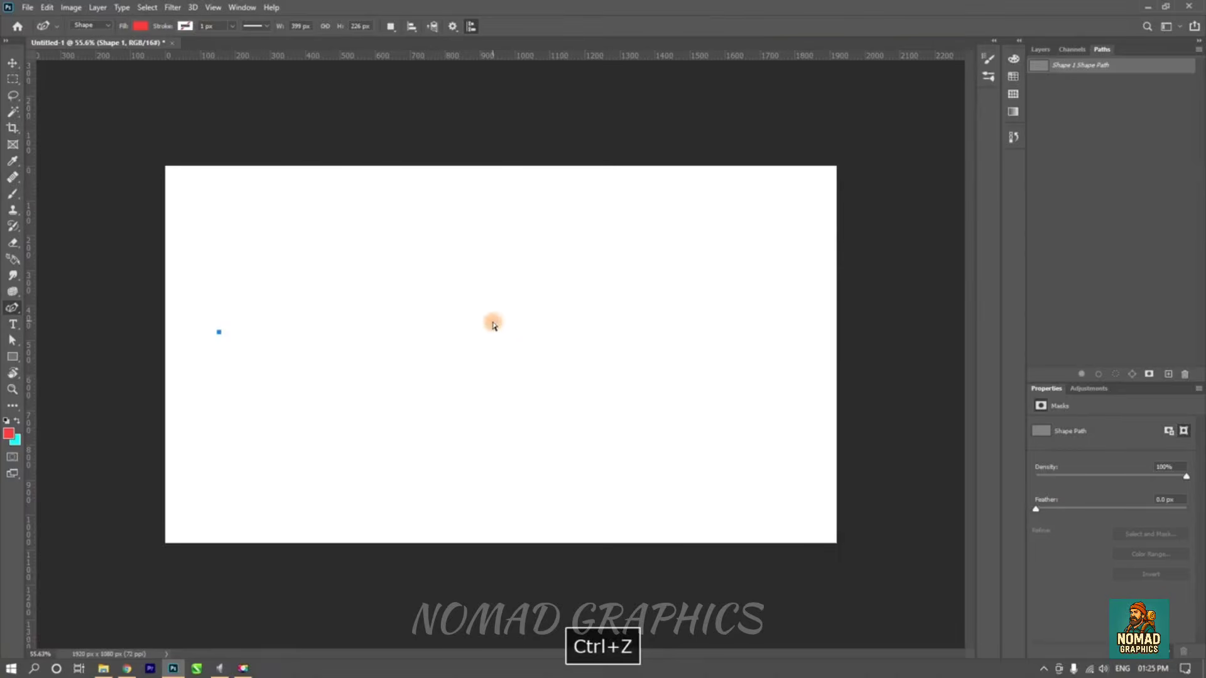
# - Turn on the Rubber Band preview for the Curvature Pen tool
pyautogui.click(452, 29)
pyautogui.click(417, 88)
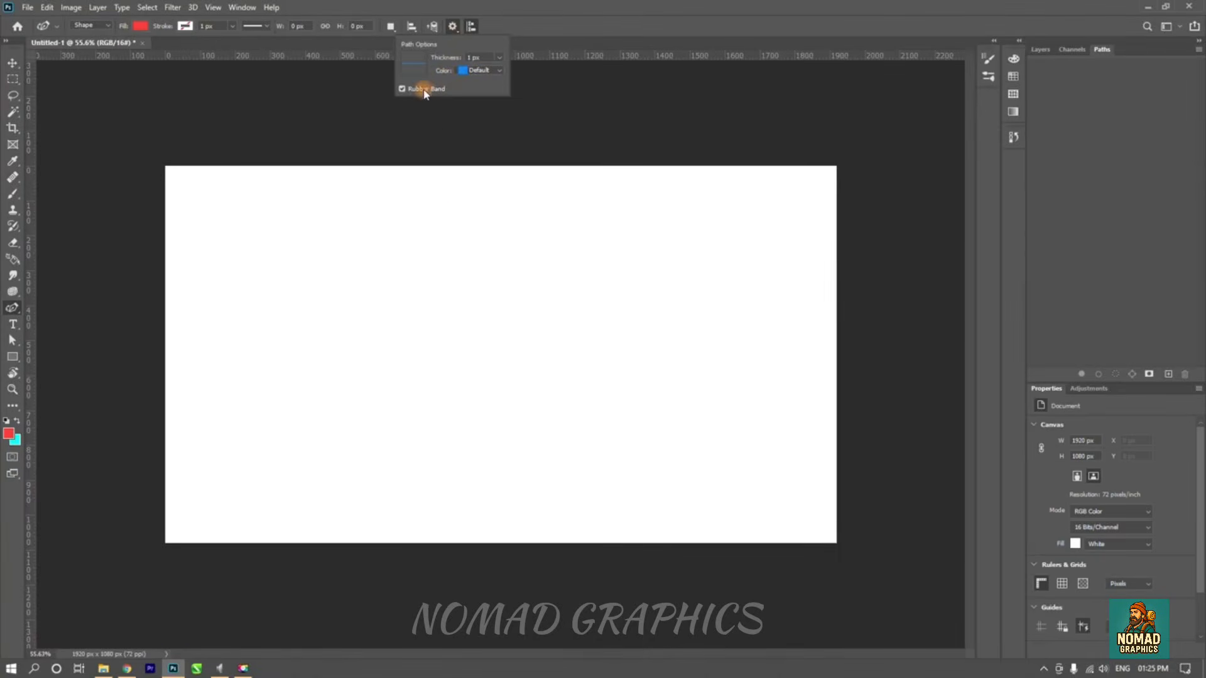
pyautogui.click(496, 26)
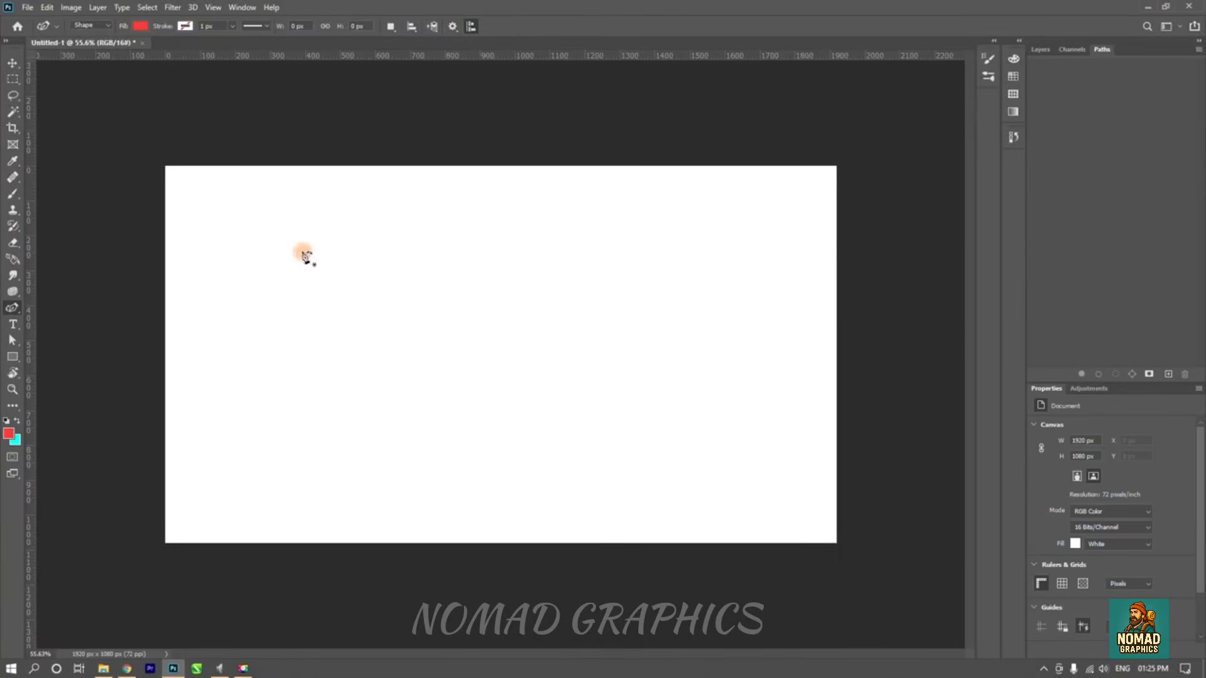
# - Draw a wavy filled shape with three crests and two troughs across the canvas using curvature points, about 1270 by 487 px
pyautogui.click(236, 356)
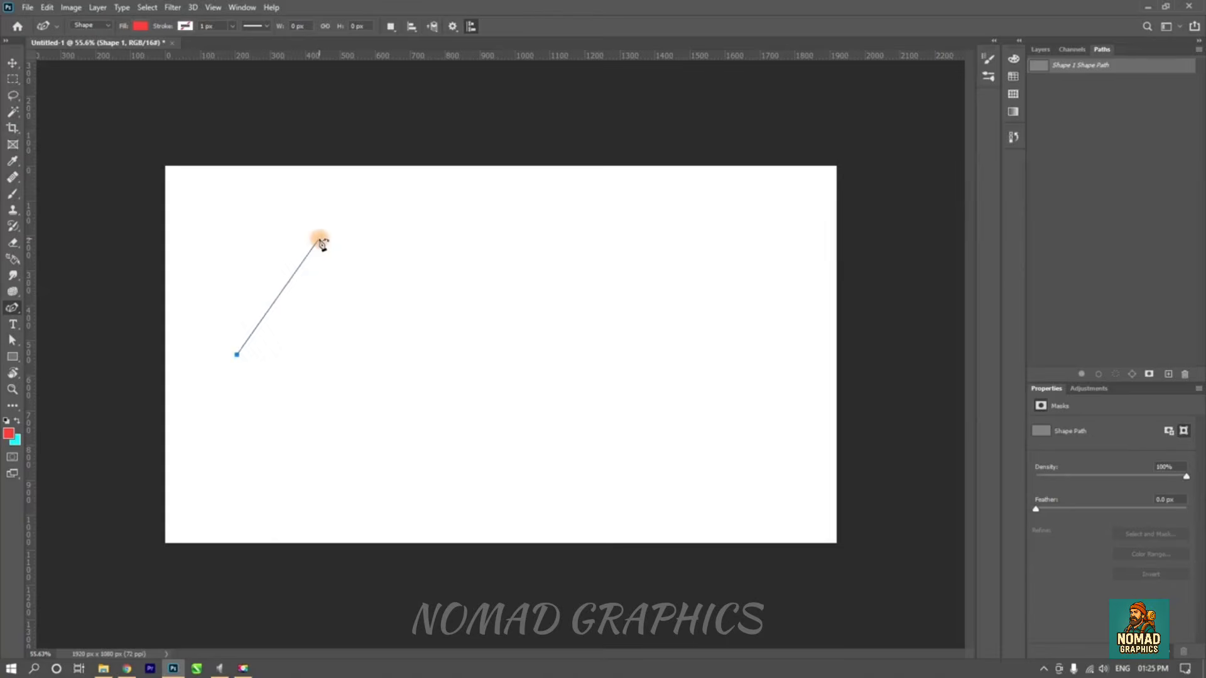
pyautogui.moveTo(320, 240); pyautogui.dragTo(371, 371)
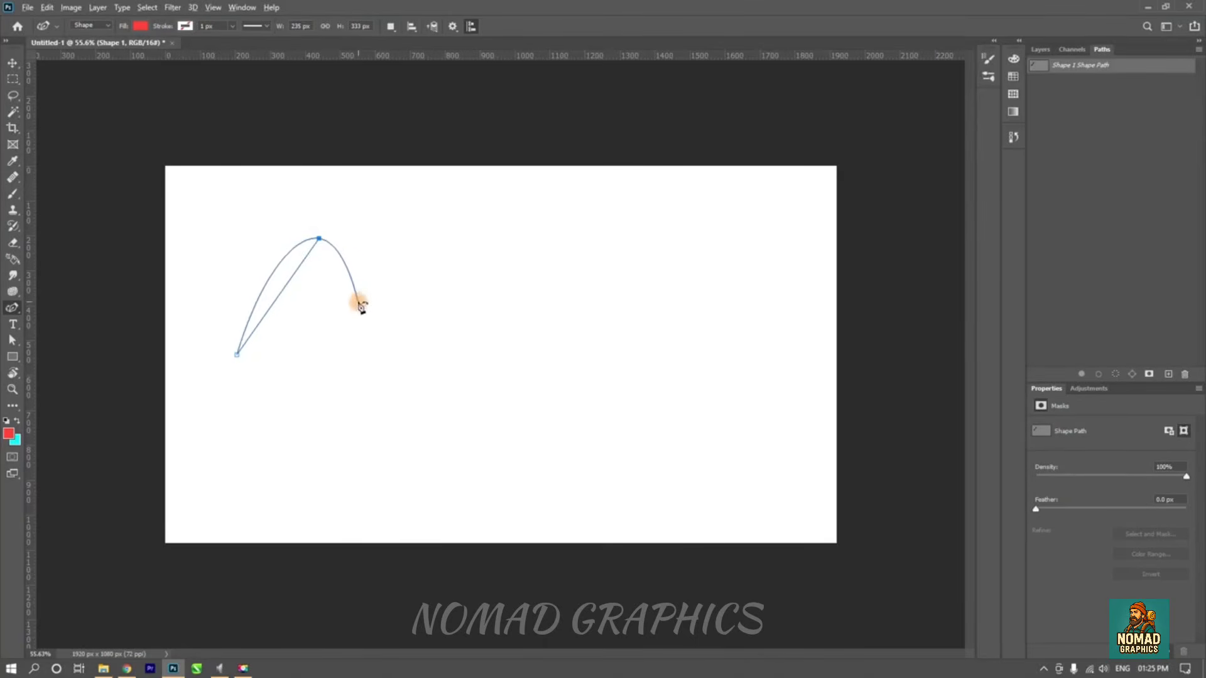
pyautogui.click(269, 309)
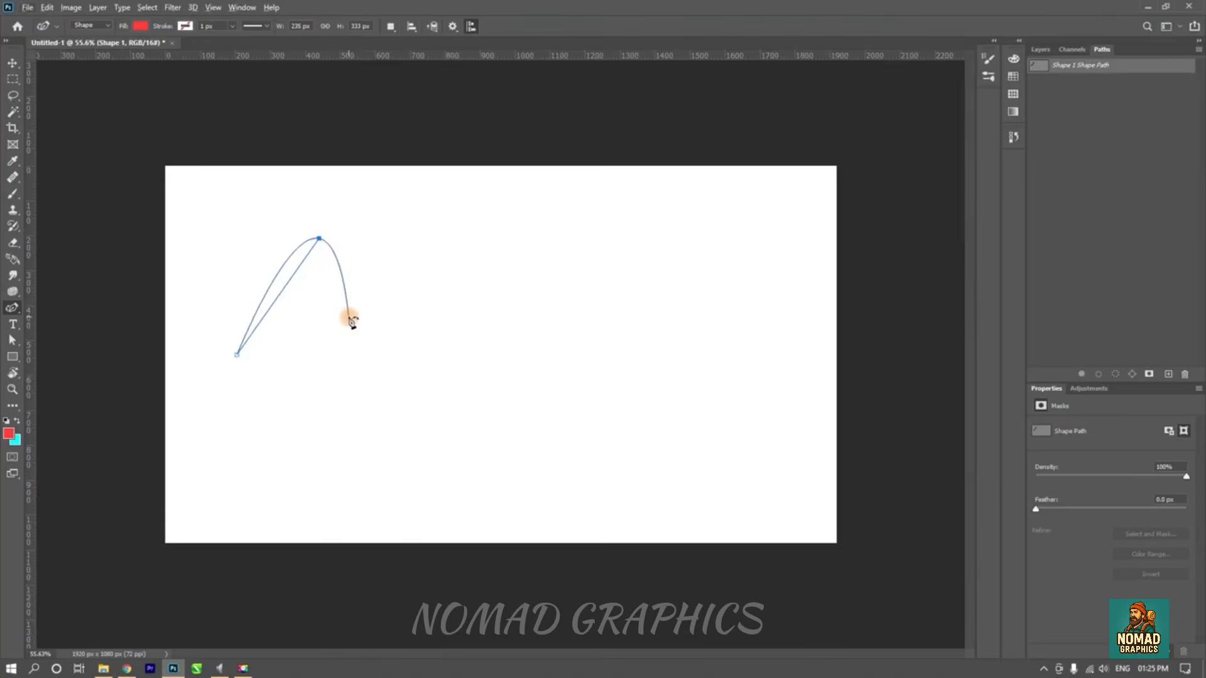
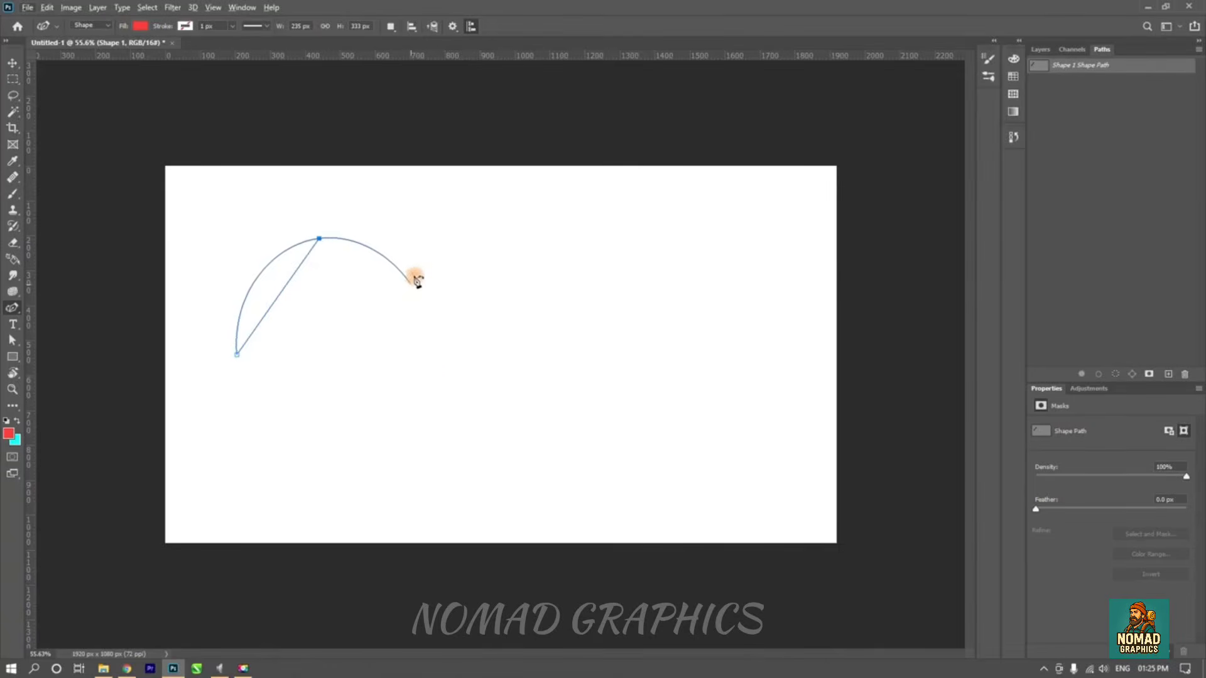
pyautogui.click(386, 382)
pyautogui.click(474, 240)
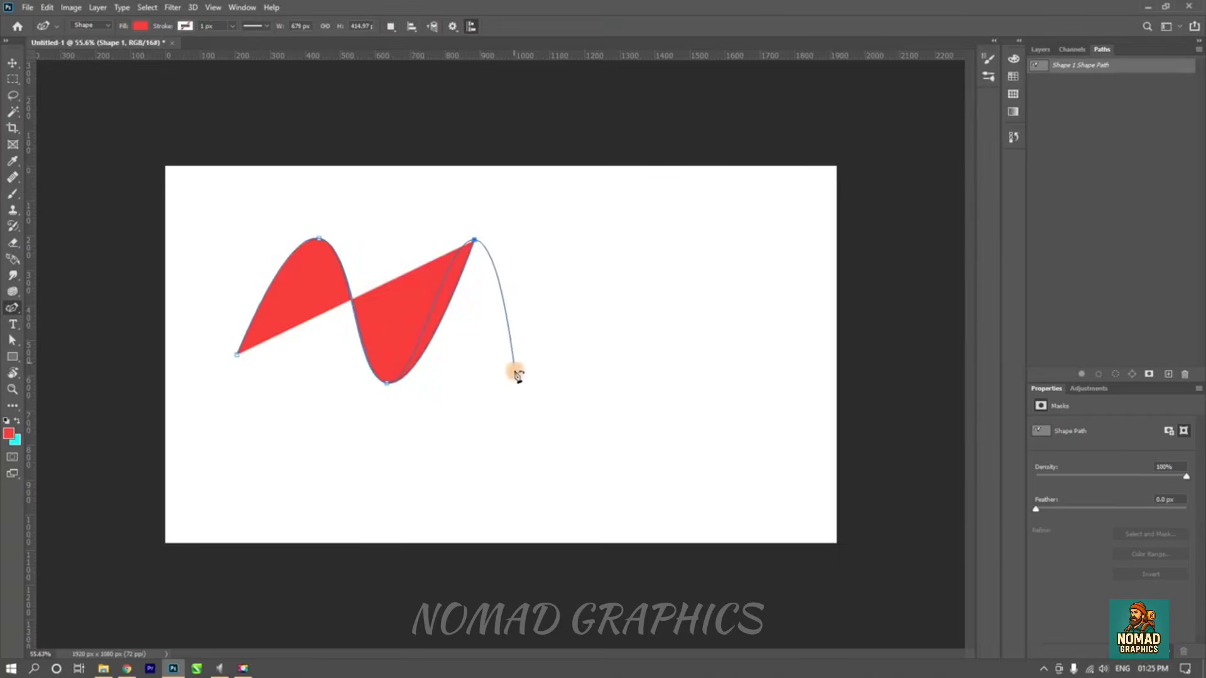
pyautogui.click(521, 387)
pyautogui.click(618, 307)
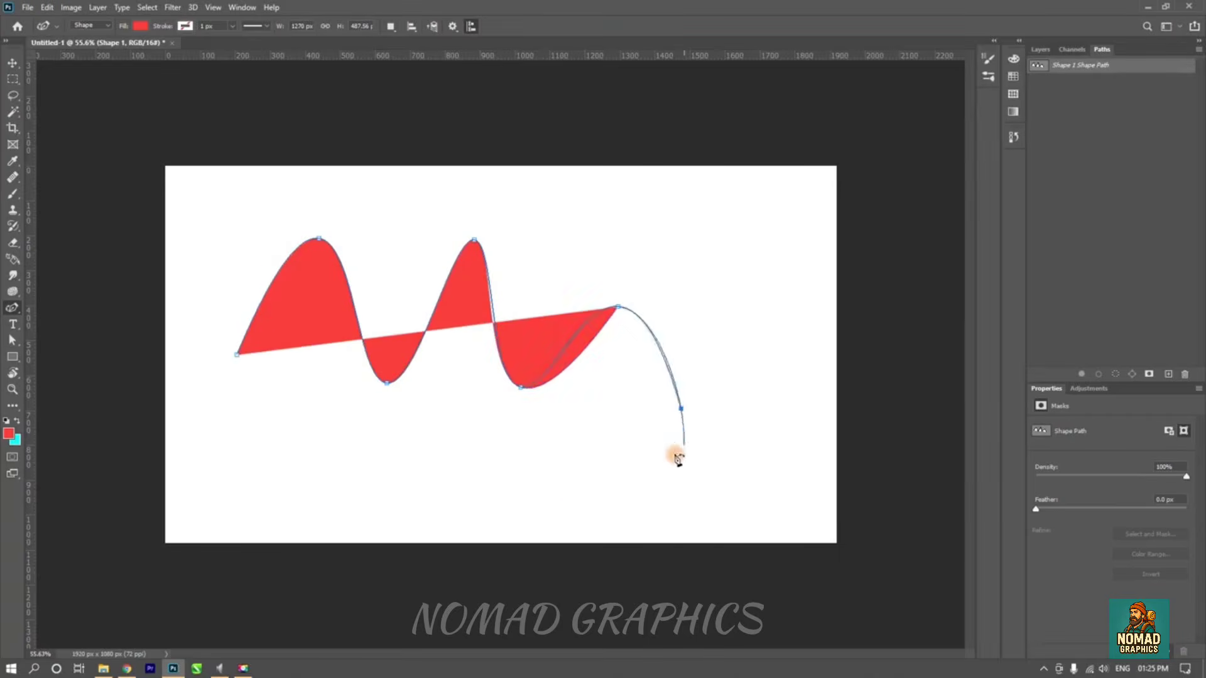
pyautogui.click(681, 409)
# - Extend the curved path below and around the canvas's left edge, back up past the starting point, making the shape about 1771 by 1129 px
pyautogui.click(575, 494)
pyautogui.click(515, 599)
pyautogui.click(211, 574)
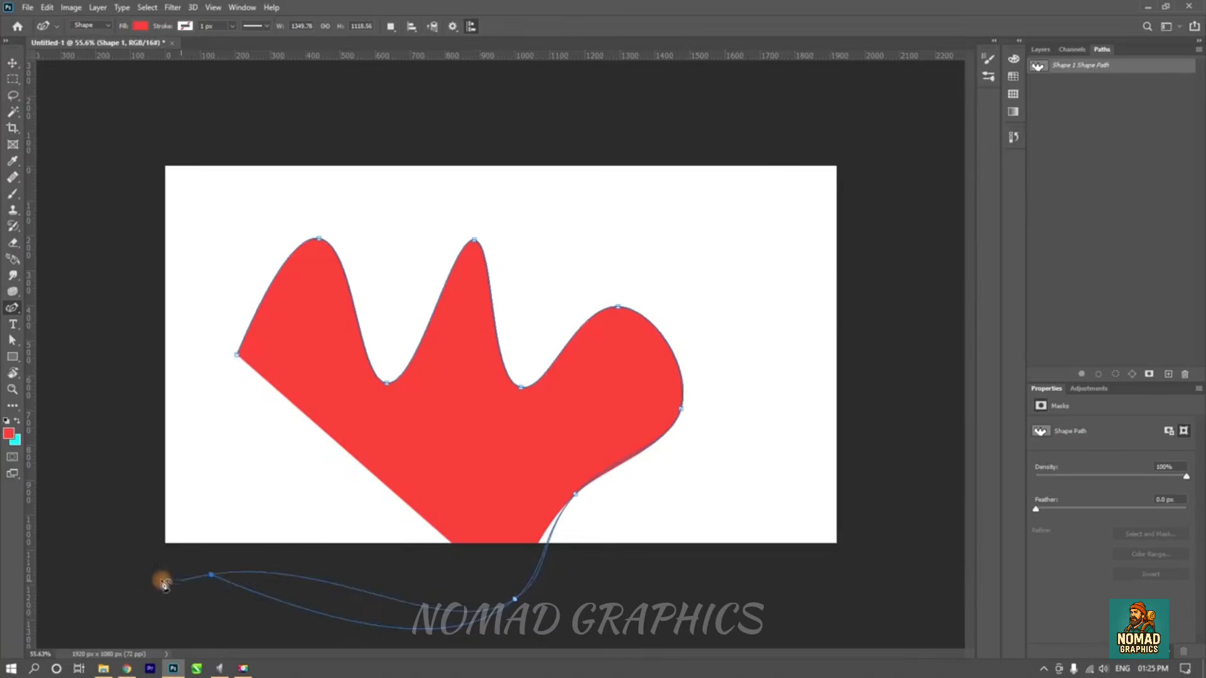
pyautogui.click(94, 461)
pyautogui.click(88, 282)
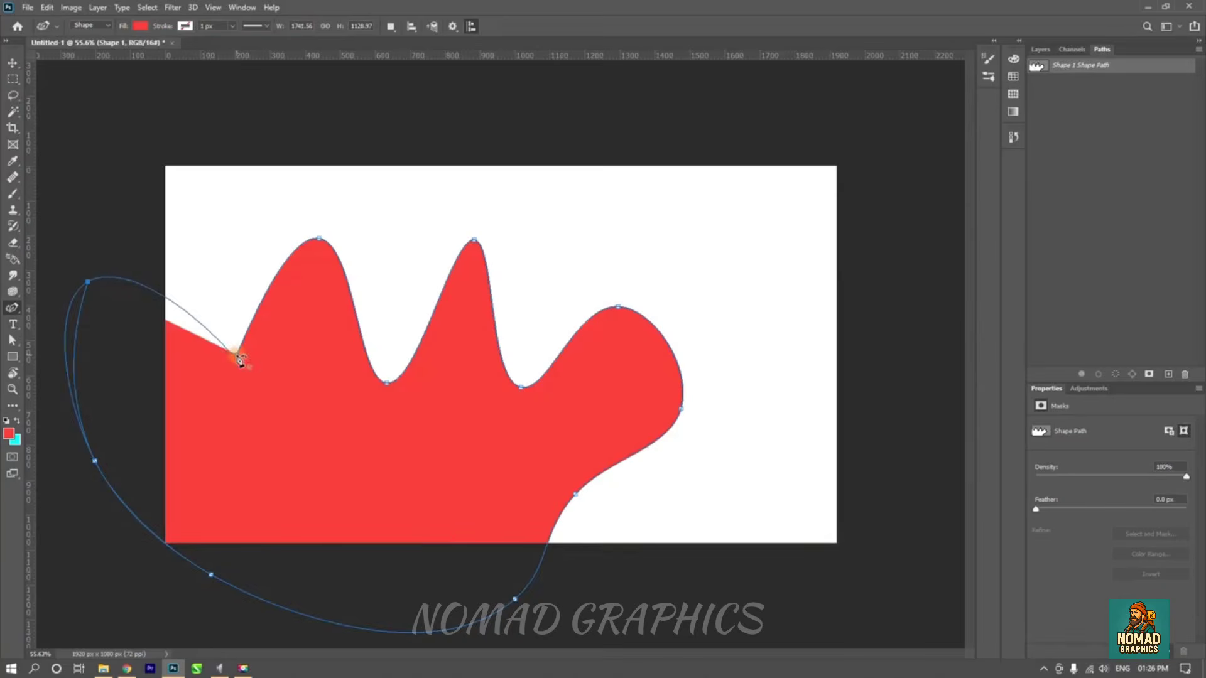
pyautogui.click(203, 301)
pyautogui.click(231, 232)
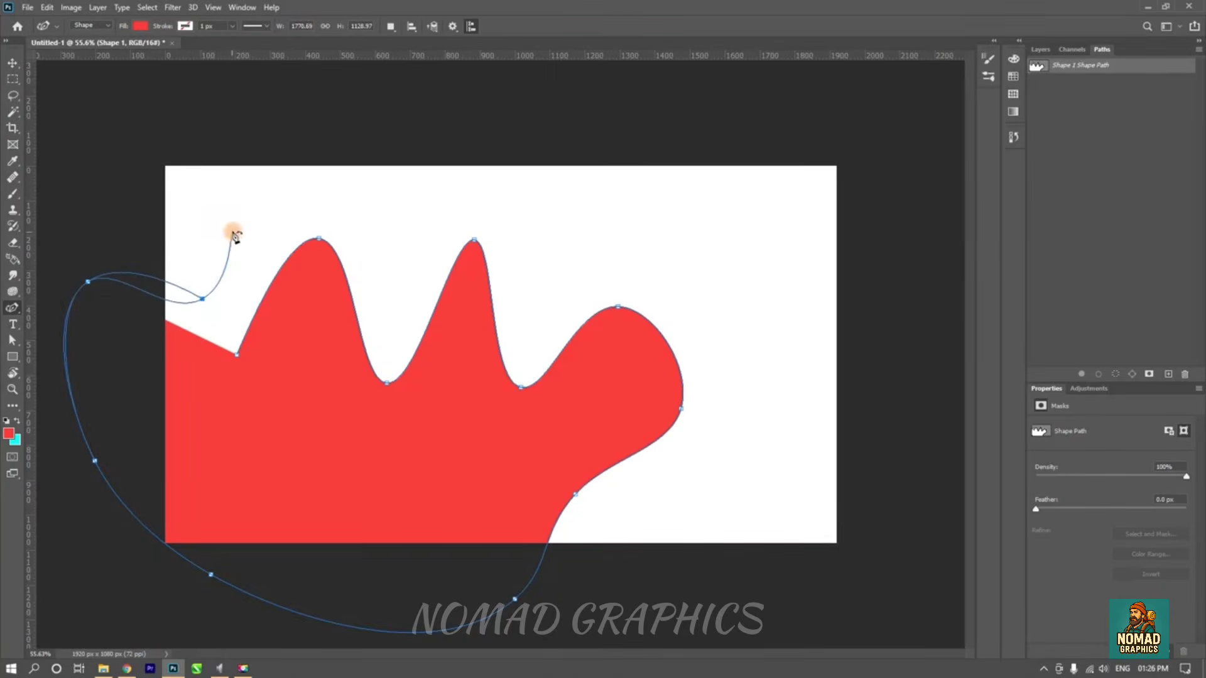
# - Replace the path's last anchor points with one just inside the canvas's left edge and close the red shape at its first point
pyautogui.click(238, 356)
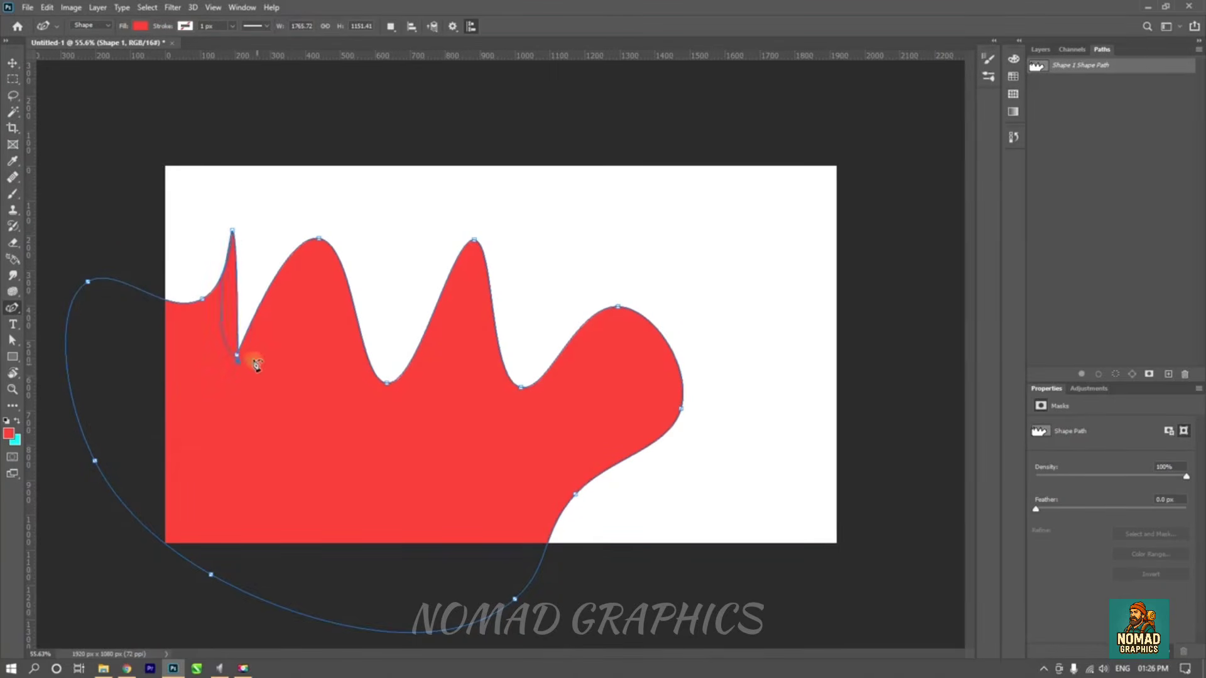
pyautogui.hotkey('ctrl', 'z')
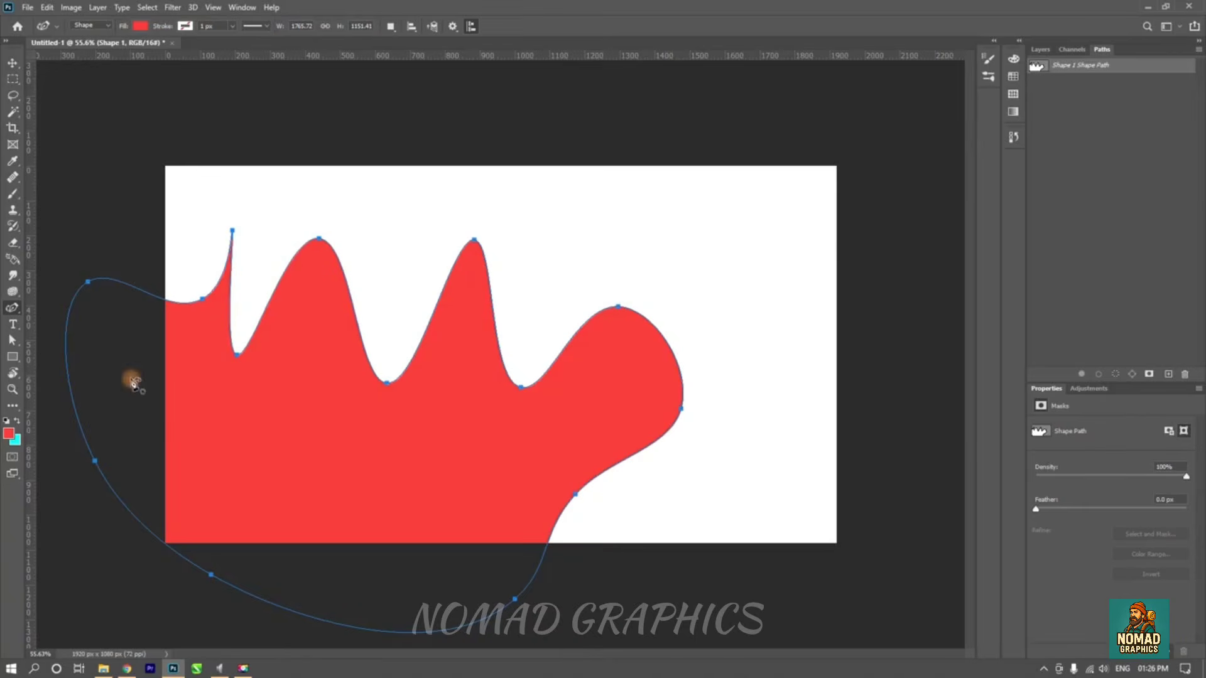
pyautogui.hotkey('ctrl', 'z')
pyautogui.hotkey('ctrl', 'z')
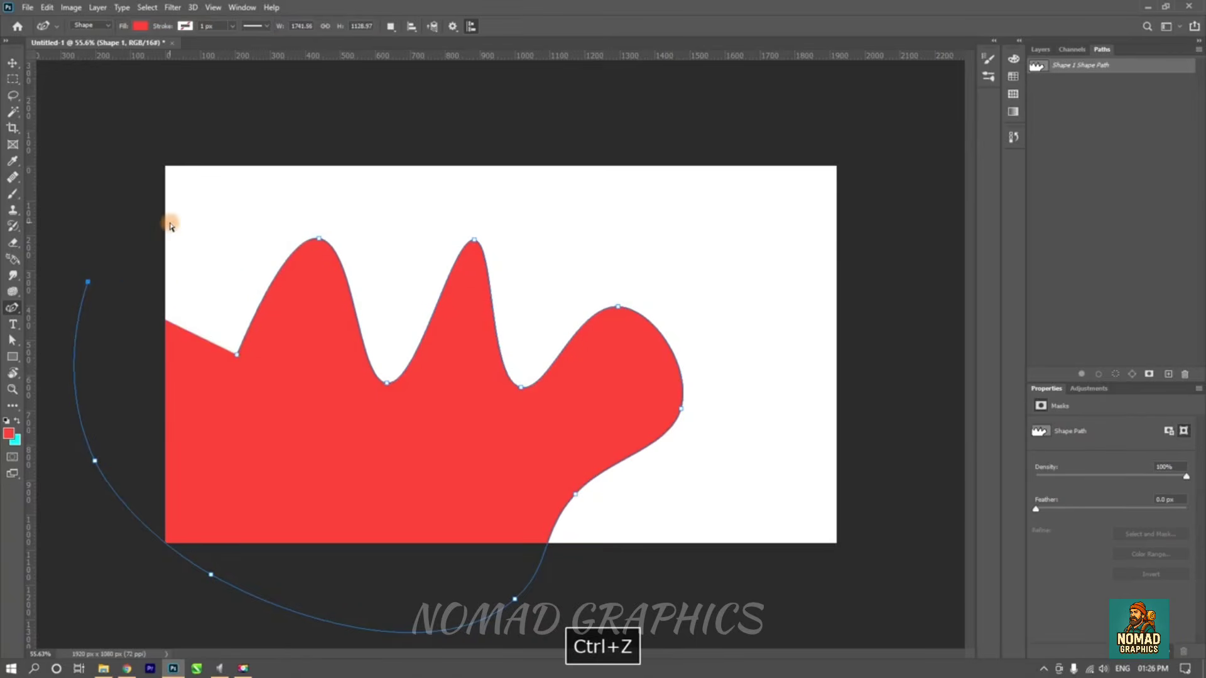
pyautogui.click(185, 275)
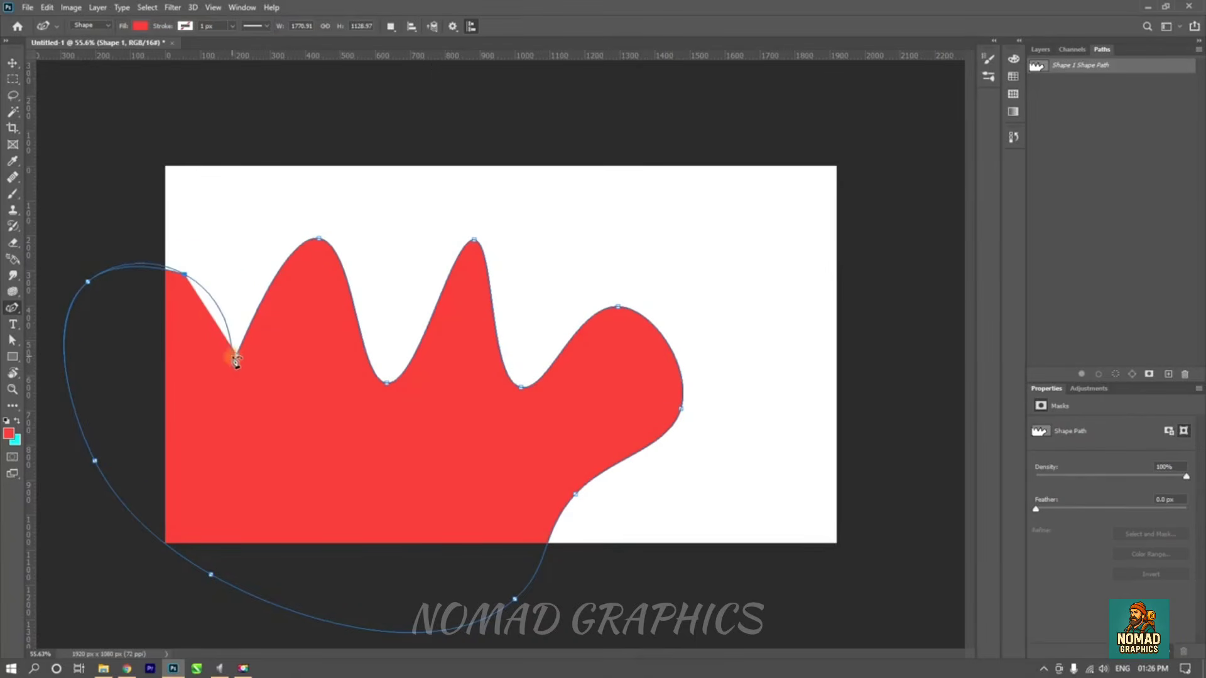
pyautogui.moveTo(237, 356); pyautogui.dragTo(265, 356)
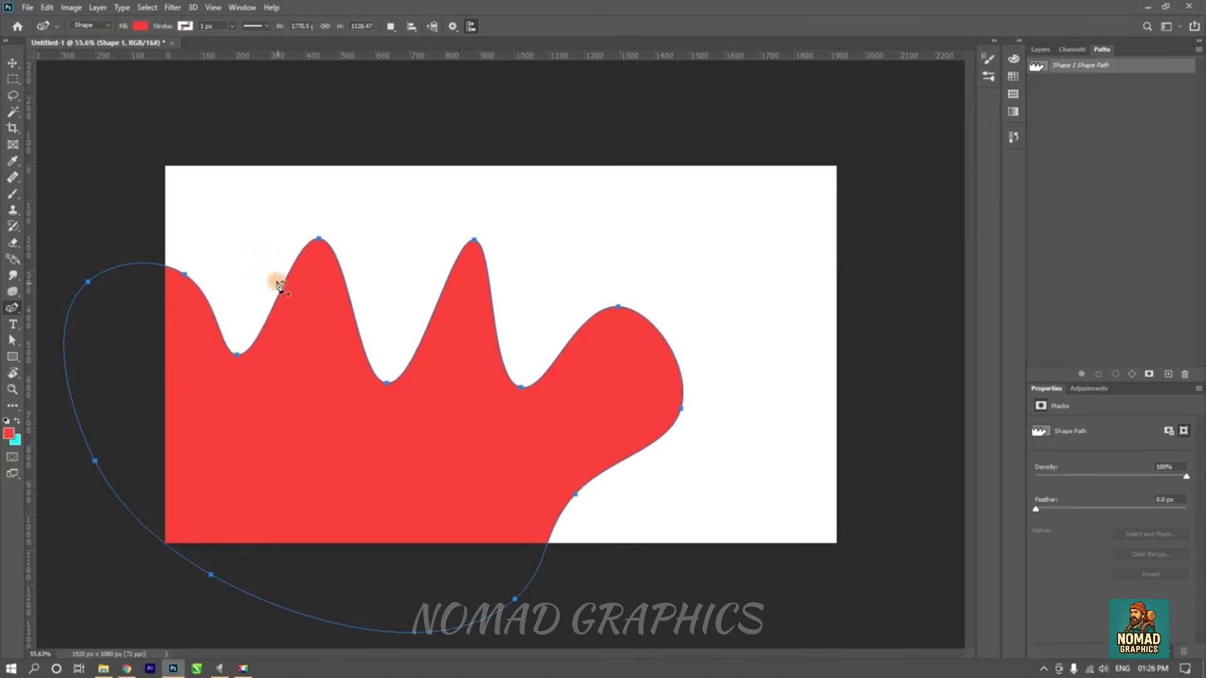
# - Use the Convert Point tool to turn the shape's first two valleys and the two peaks to their right into corner points
pyautogui.rightClick(12, 307)
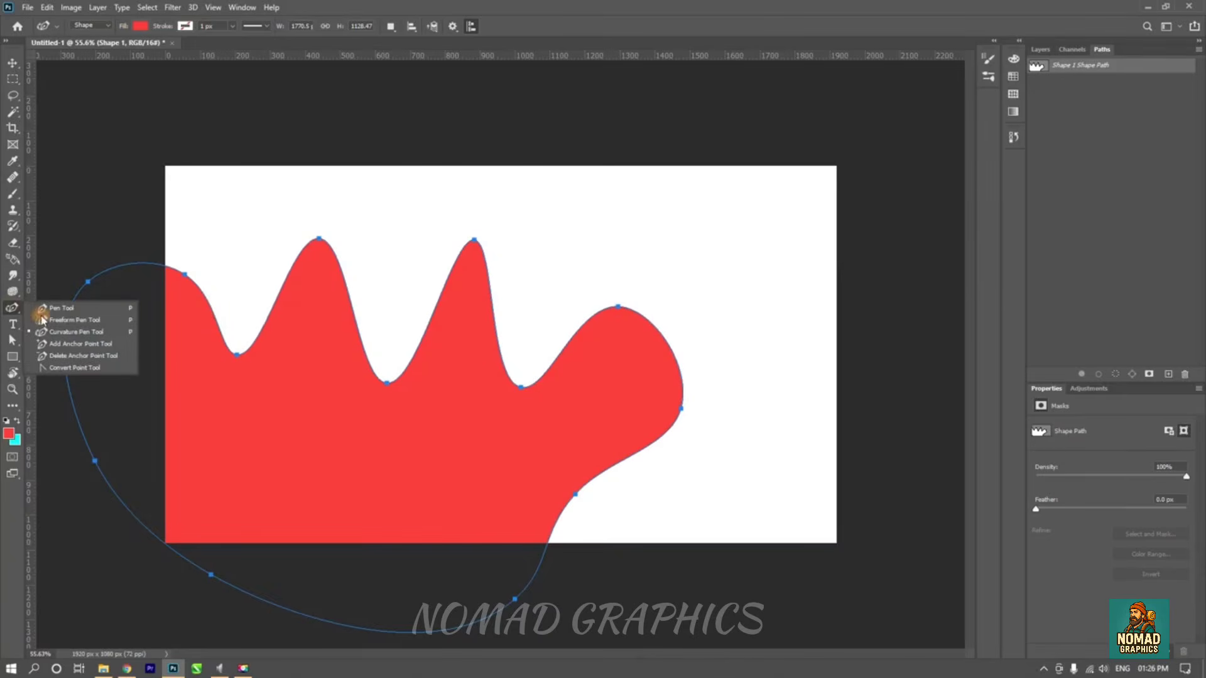
pyautogui.click(75, 368)
pyautogui.click(237, 355)
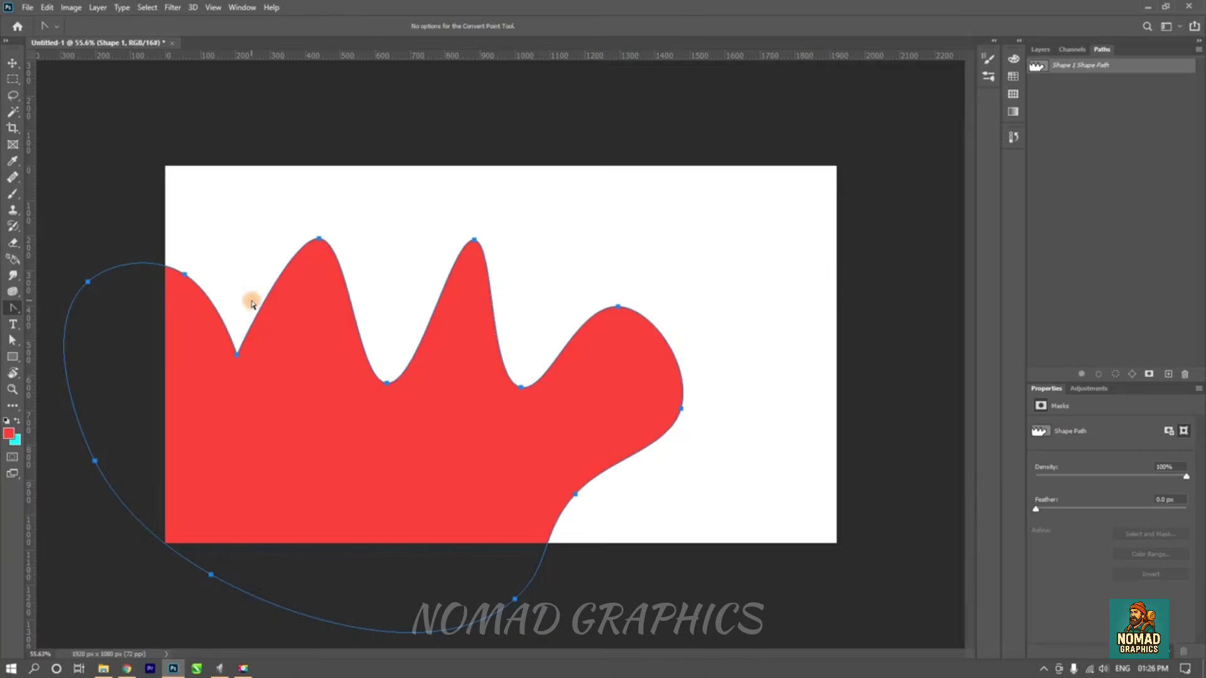
pyautogui.click(387, 382)
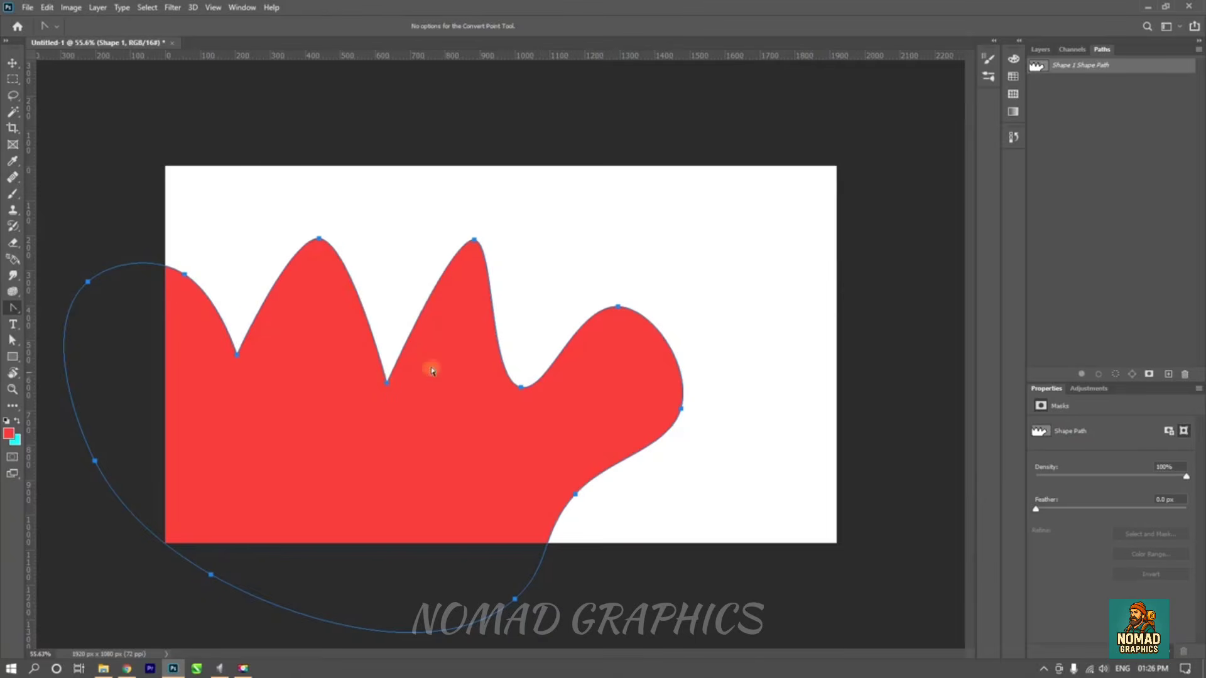
pyautogui.click(475, 239)
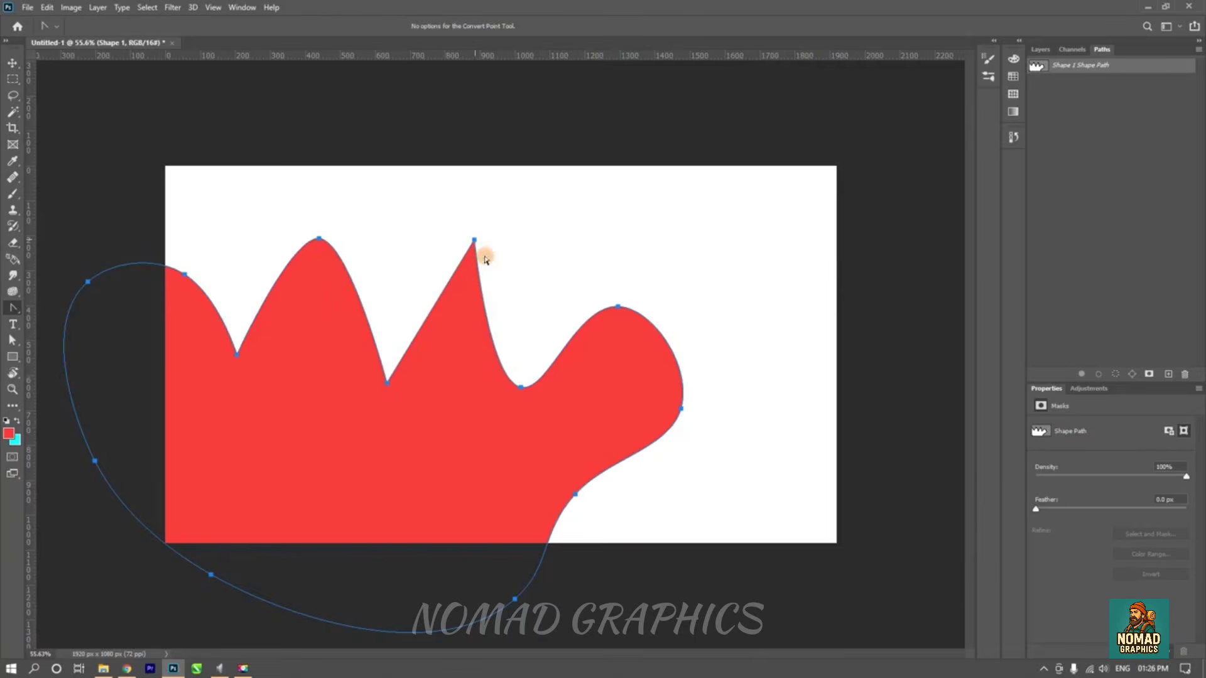
pyautogui.click(618, 308)
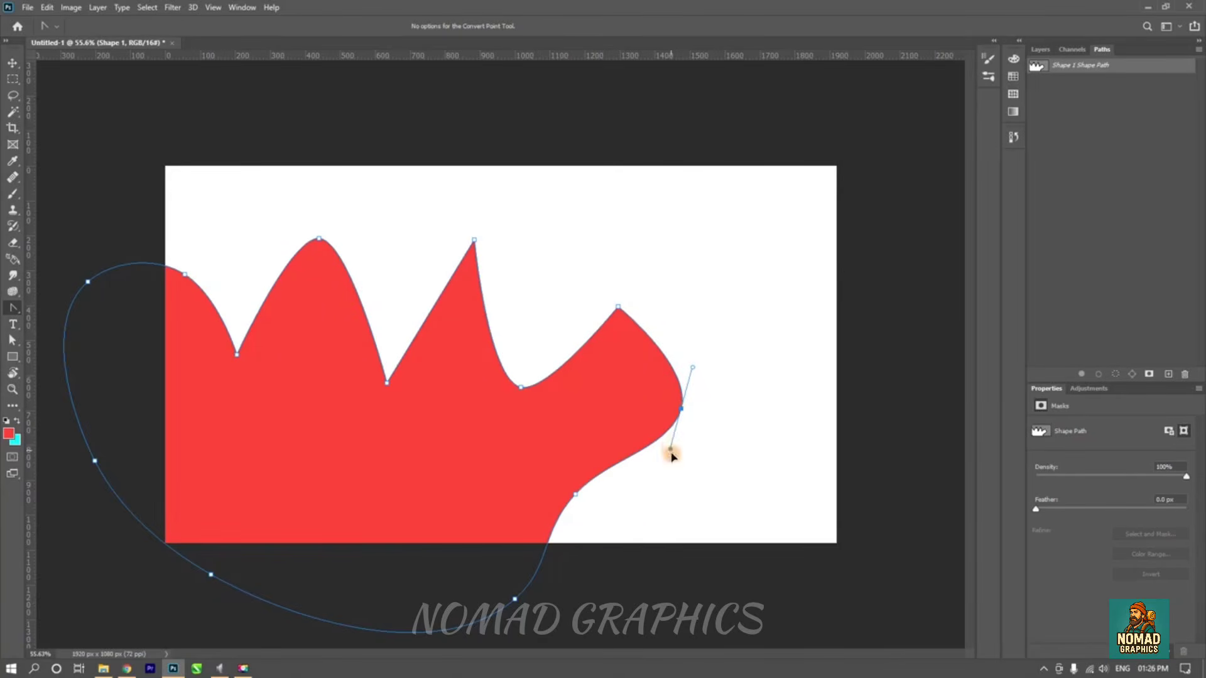
# - Shift the two anchor points on the shape's lower right side and lengthen the upper one's handle with Direct Selection to round that side
pyautogui.moveTo(672, 457)
pyautogui.mouseDown()
pyautogui.moveTo(635, 538)
pyautogui.moveTo(646, 471)
pyautogui.moveTo(678, 425)
pyautogui.moveTo(689, 443)
pyautogui.mouseUp()
pyautogui.moveTo(576, 495); pyautogui.dragTo(577, 522)
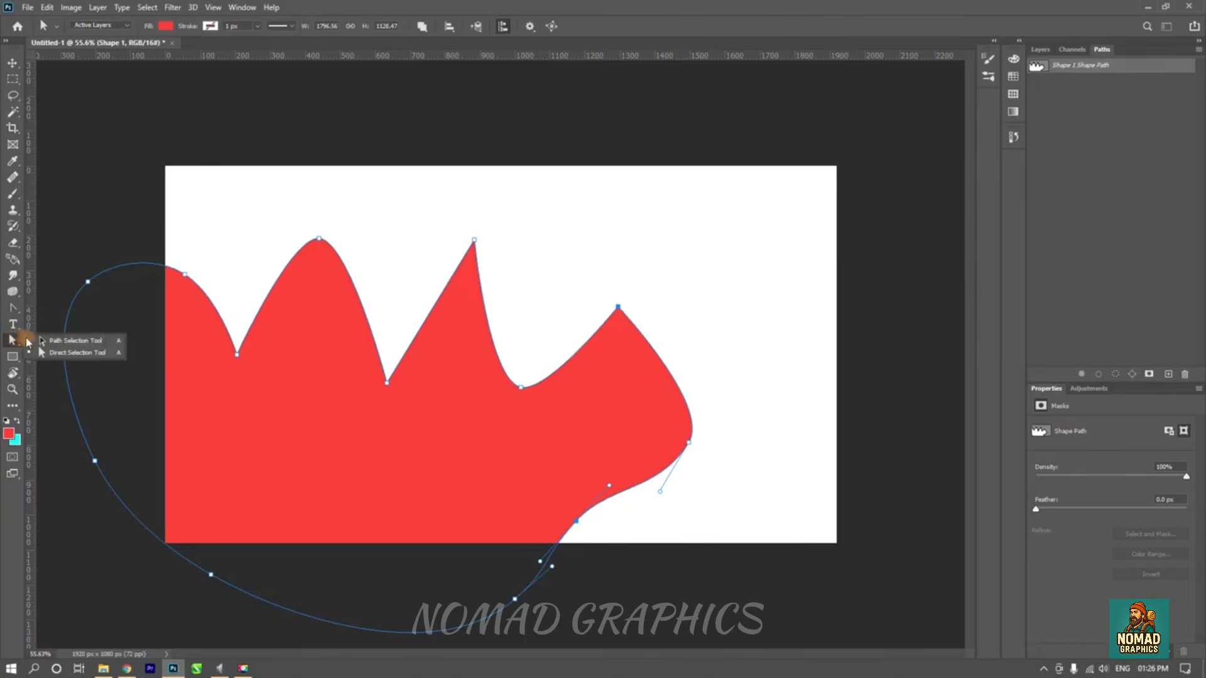
pyautogui.click(80, 351)
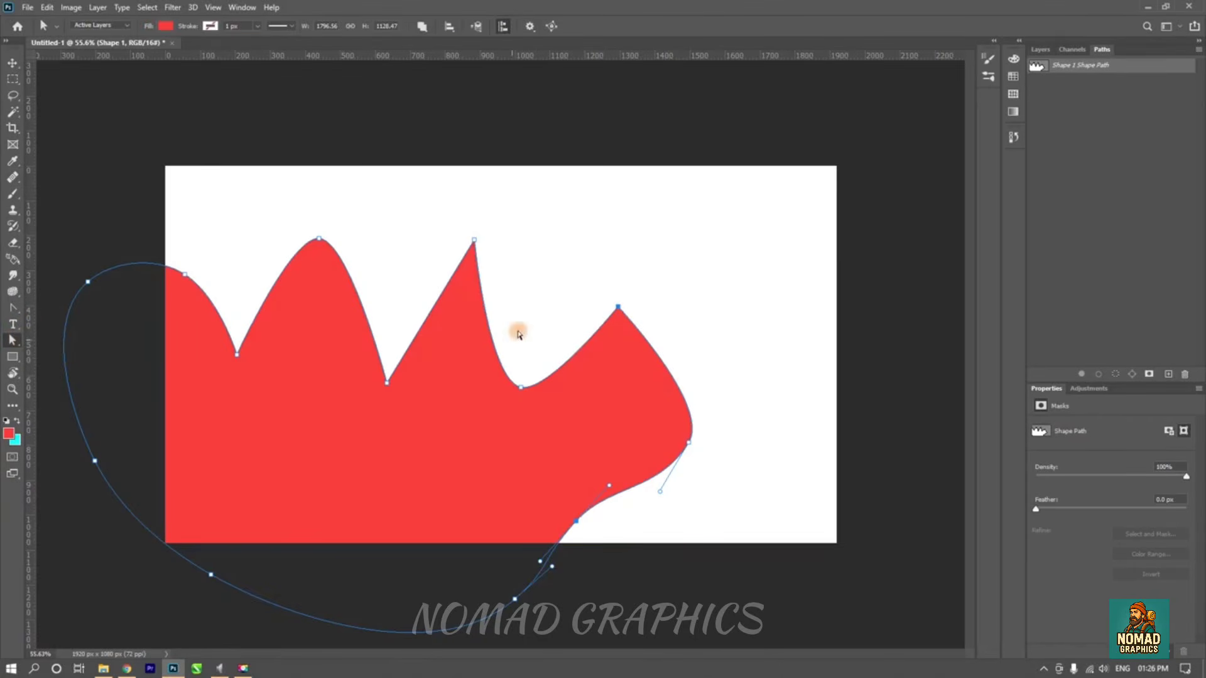
pyautogui.click(618, 308)
pyautogui.click(696, 438)
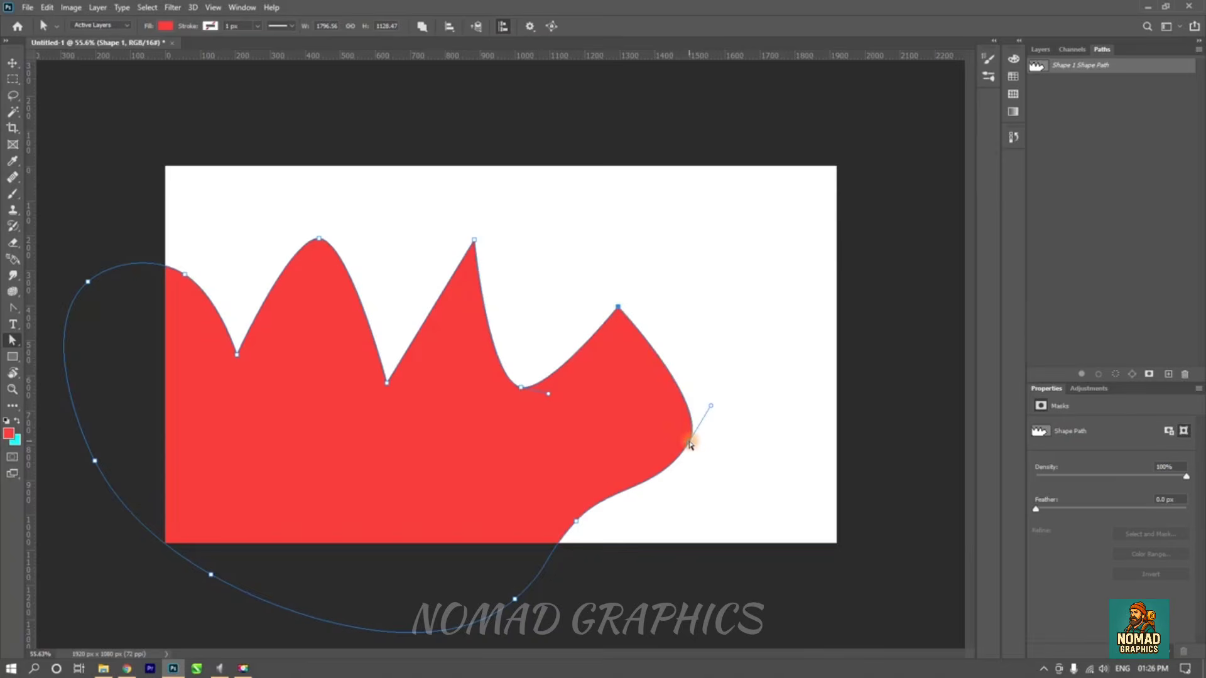
pyautogui.moveTo(711, 405); pyautogui.dragTo(721, 355)
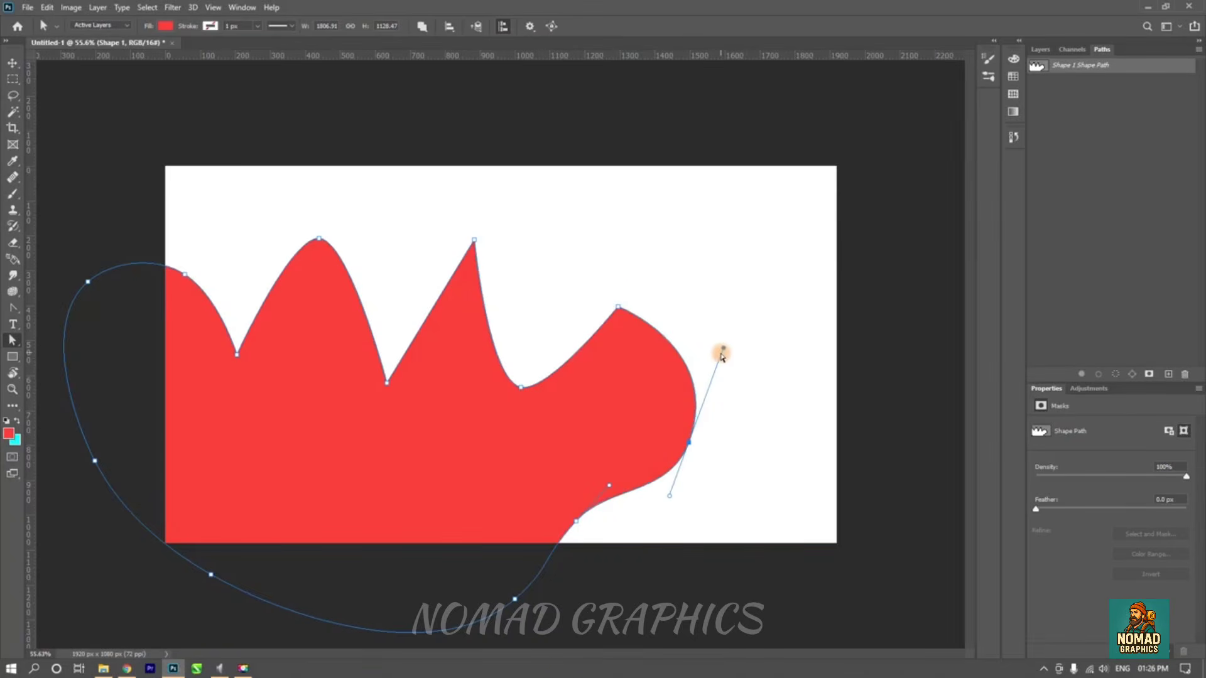
pyautogui.click(13, 340)
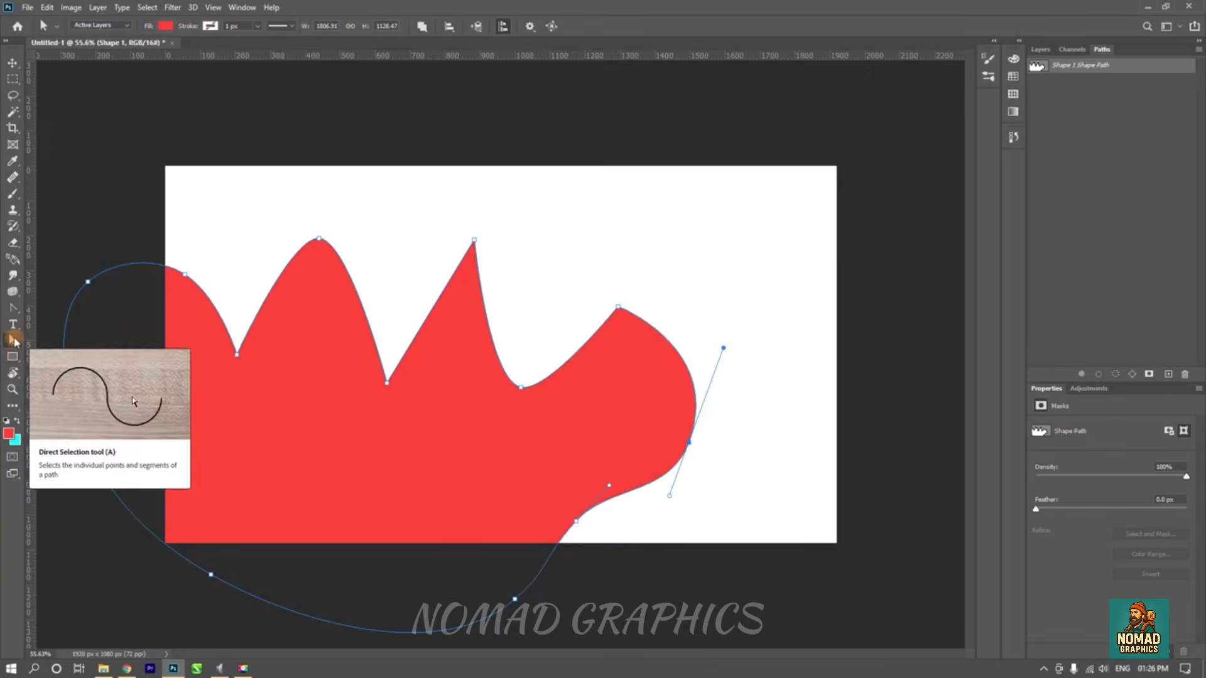
pyautogui.rightClick(14, 339)
pyautogui.click(67, 340)
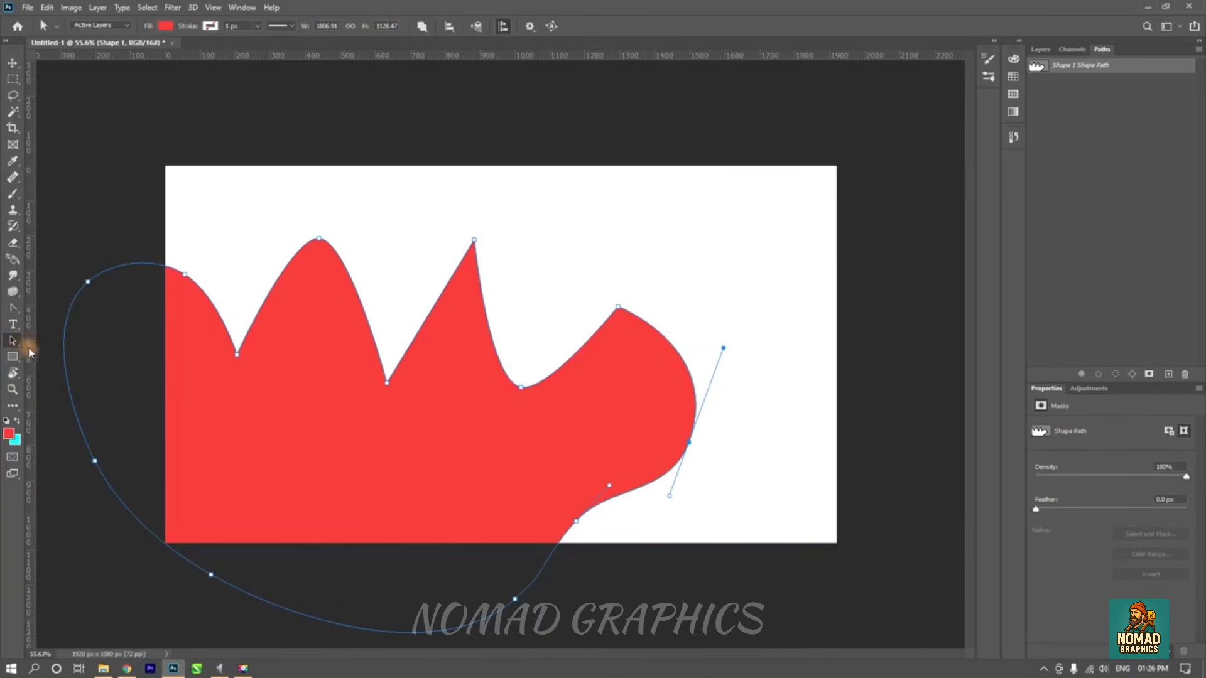
pyautogui.rightClick(15, 342)
pyautogui.click(69, 352)
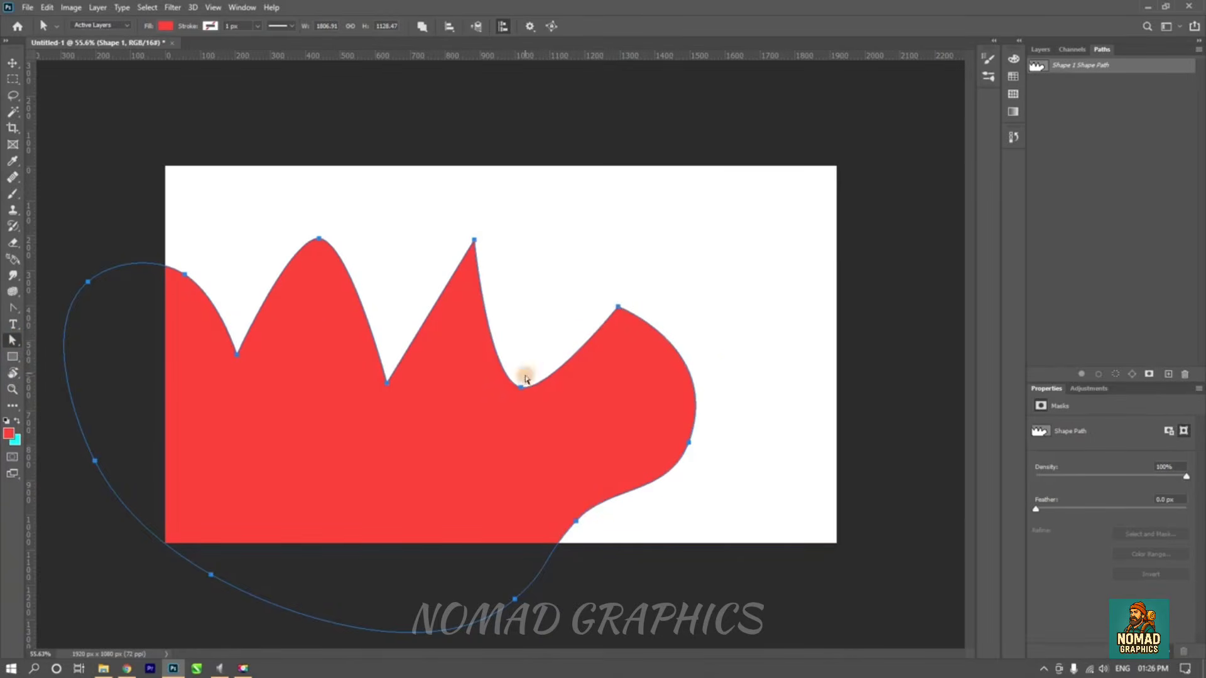
# - Reshape the rightmost valley with Direct Selection by bending its curve and raising its anchor point, and lower the pointed peak beside it
pyautogui.click(618, 308)
pyautogui.moveTo(548, 396); pyautogui.dragTo(546, 315)
pyautogui.moveTo(521, 390); pyautogui.dragTo(537, 360)
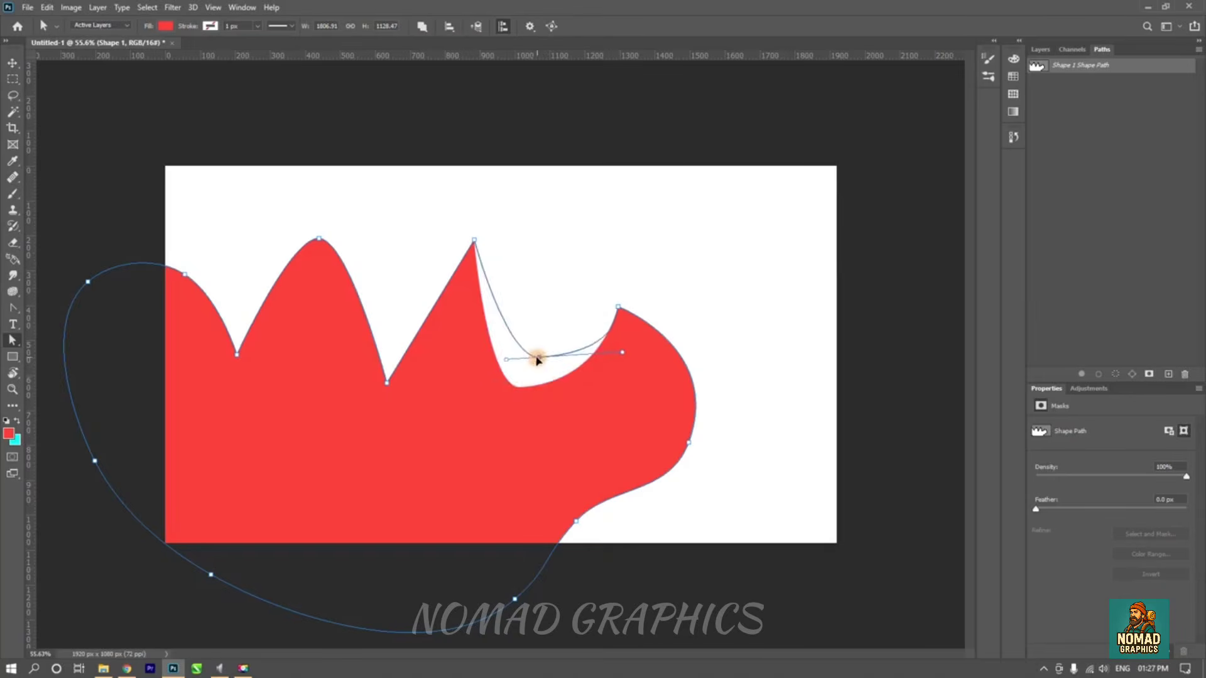
pyautogui.moveTo(473, 240); pyautogui.dragTo(469, 299)
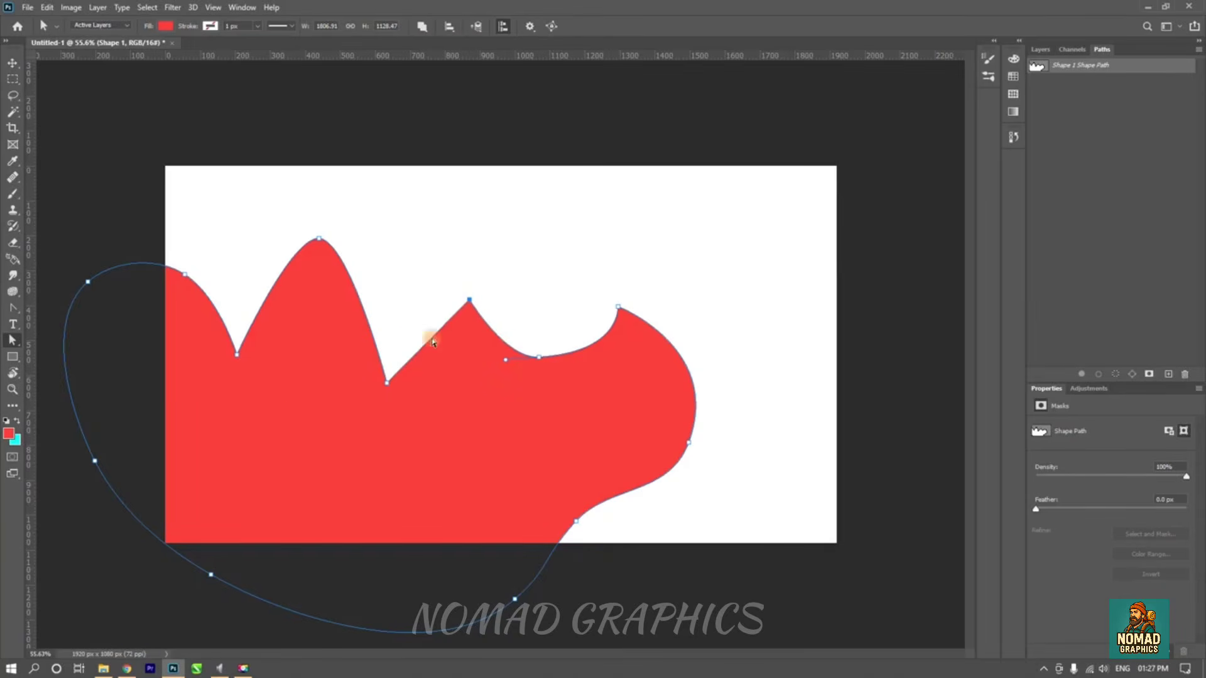
pyautogui.rightClick(12, 339)
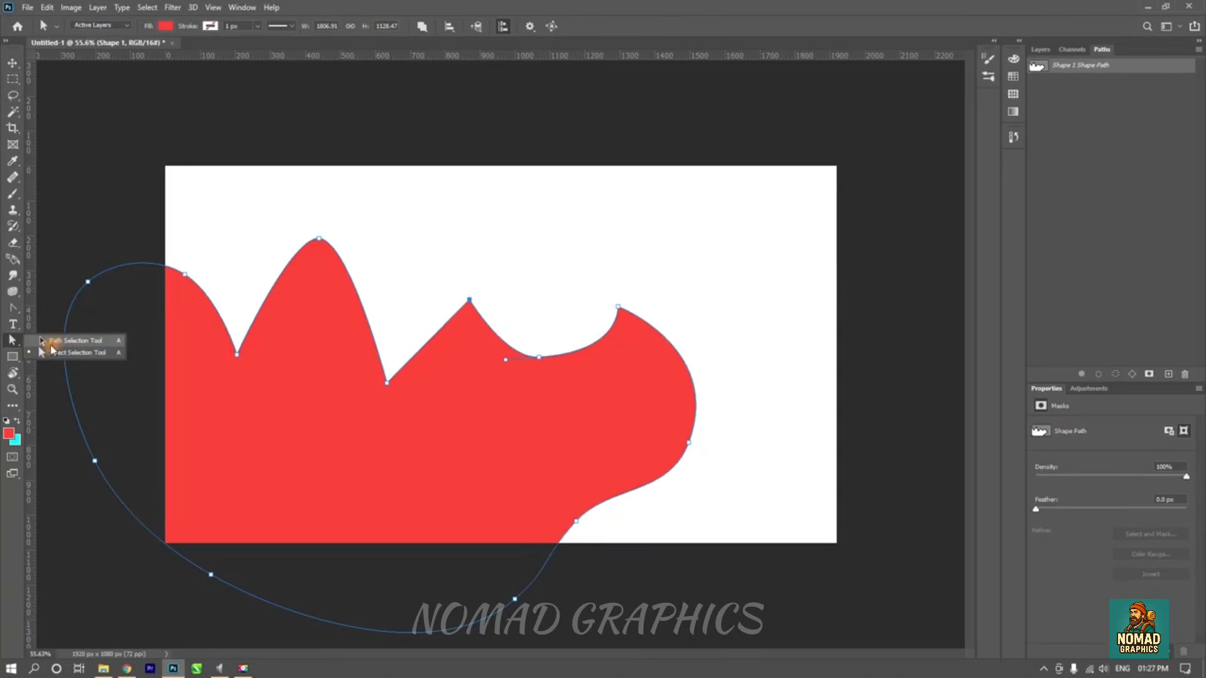
pyautogui.click(13, 345)
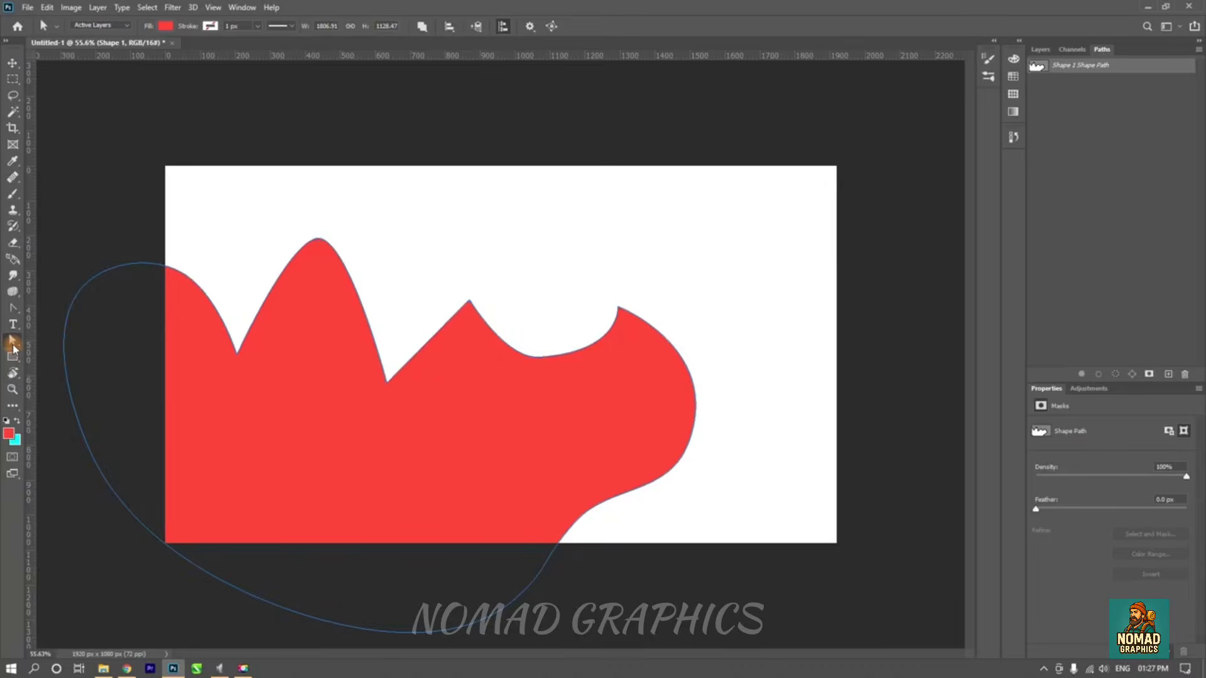
pyautogui.click(13, 307)
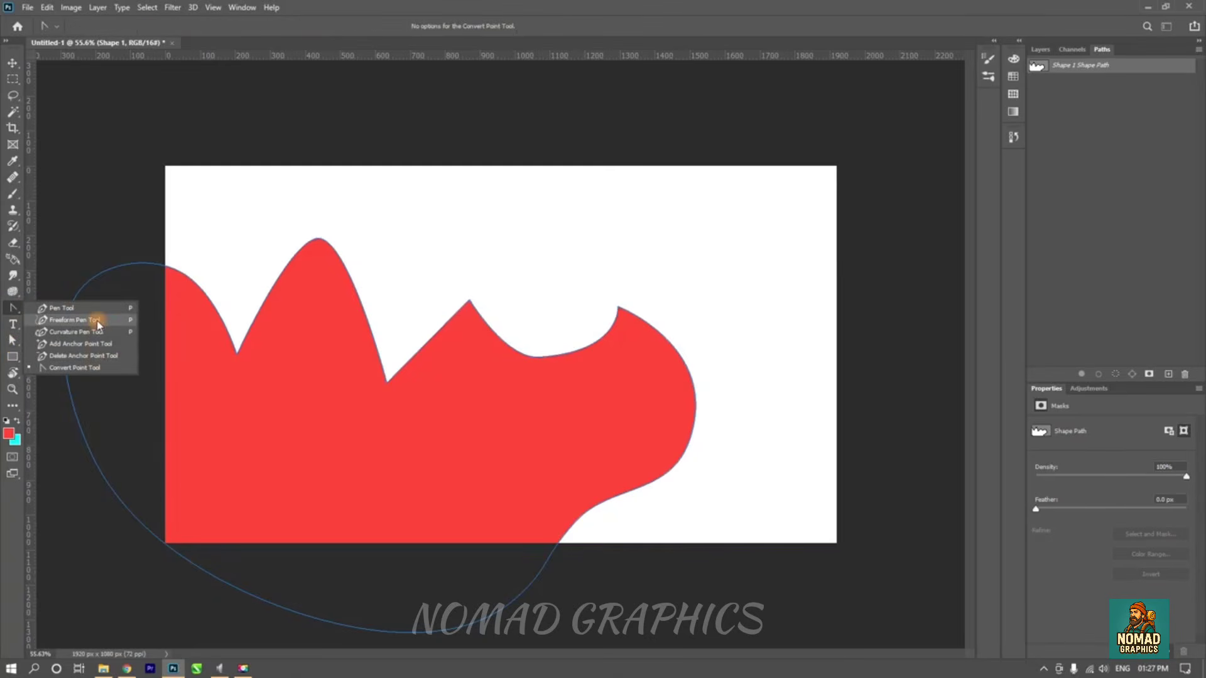
pyautogui.click(8, 343)
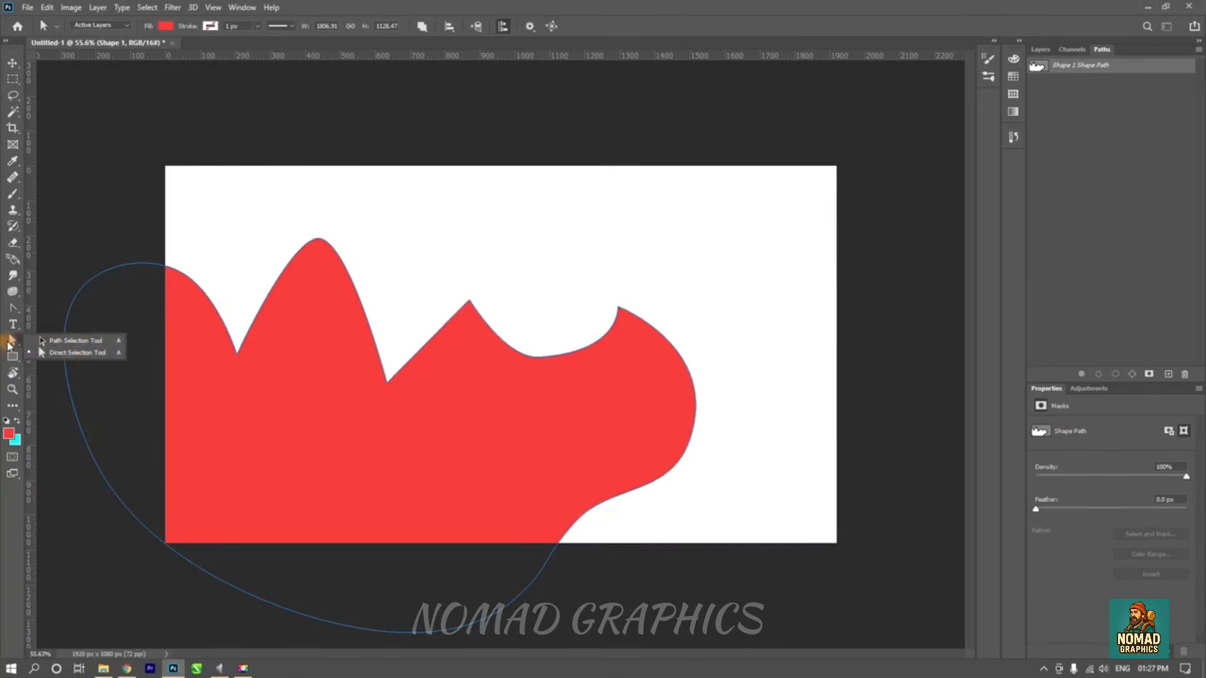
# - With the Pen tool active, move the first valley's anchor point upward and the tallest peak's anchor point to the right
pyautogui.click(13, 308)
pyautogui.click(63, 309)
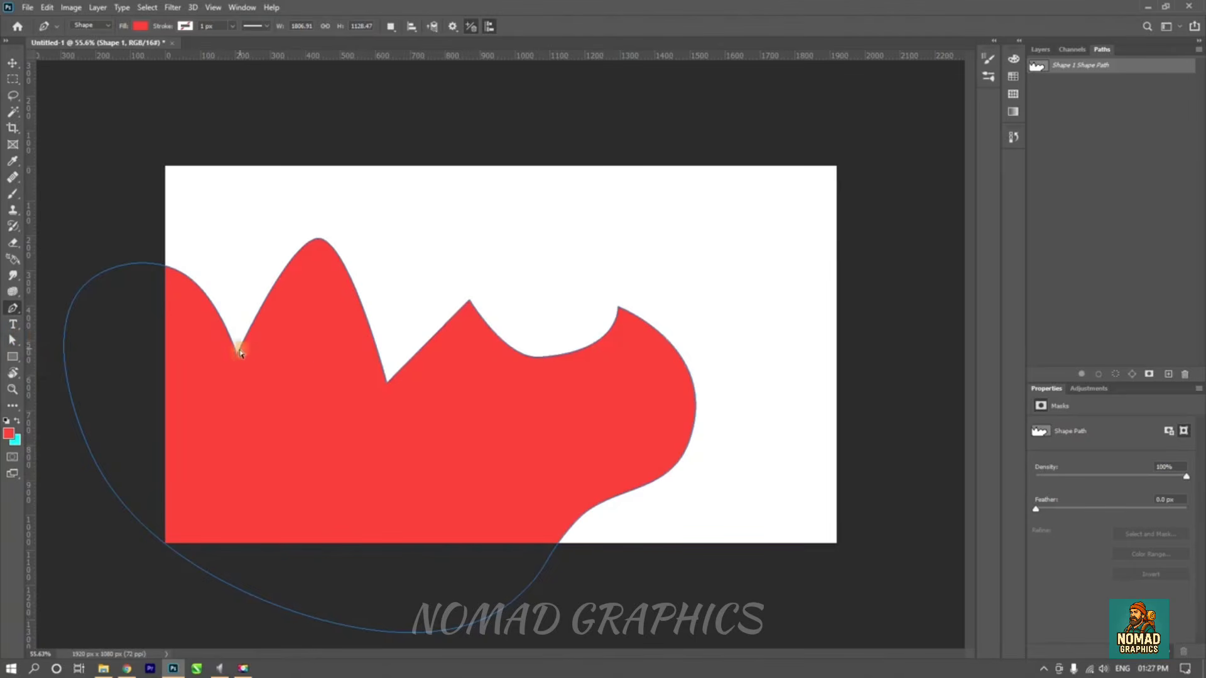
pyautogui.moveTo(237, 359); pyautogui.dragTo(245, 261)
pyautogui.moveTo(319, 239); pyautogui.dragTo(380, 237)
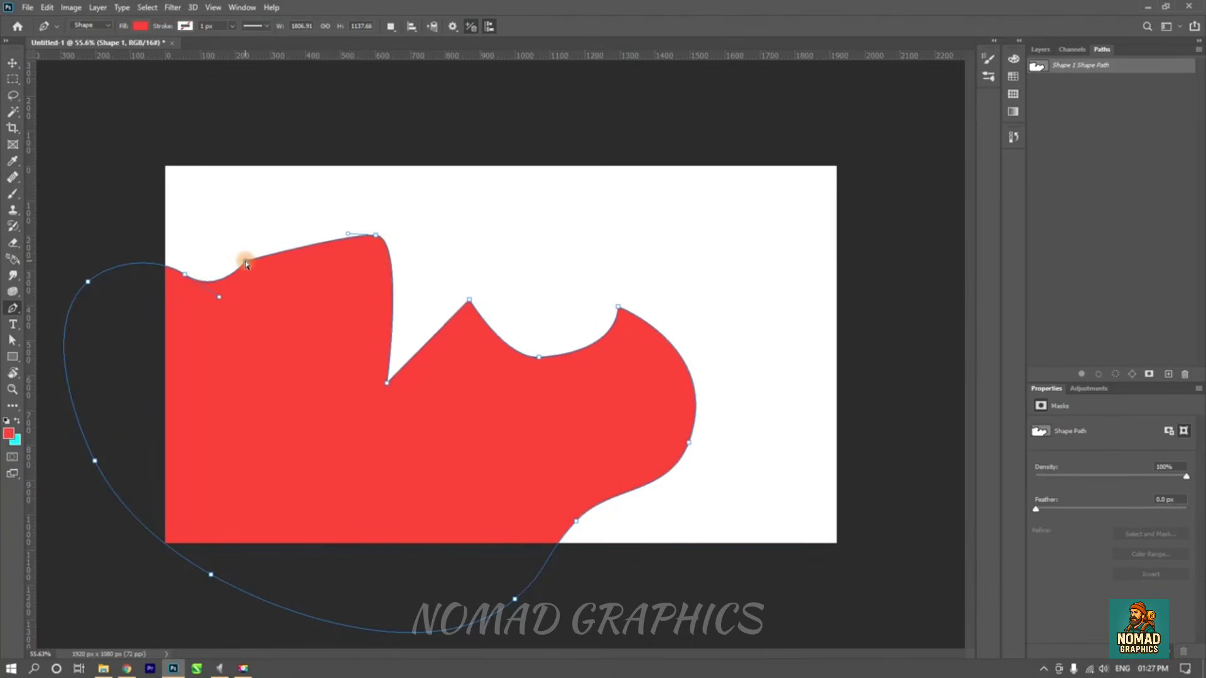
# - Set the Pen tool to Path mode and delete the red shape by discarding its shape path
pyautogui.click(13, 308)
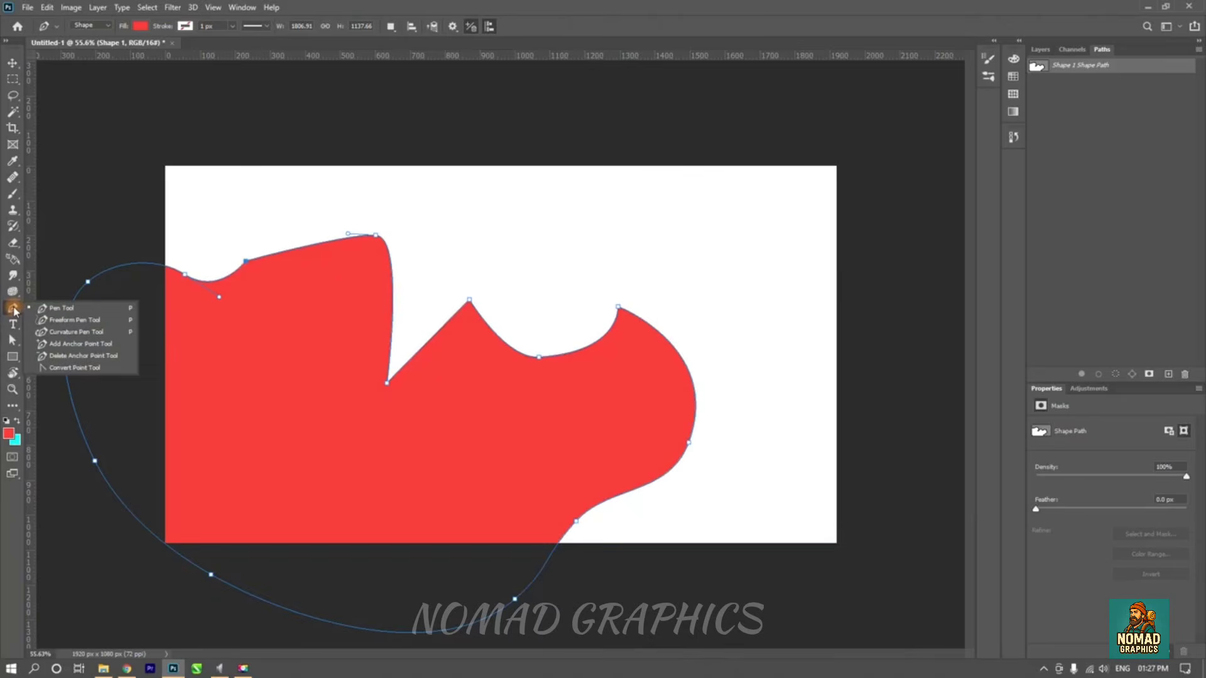
pyautogui.click(16, 311)
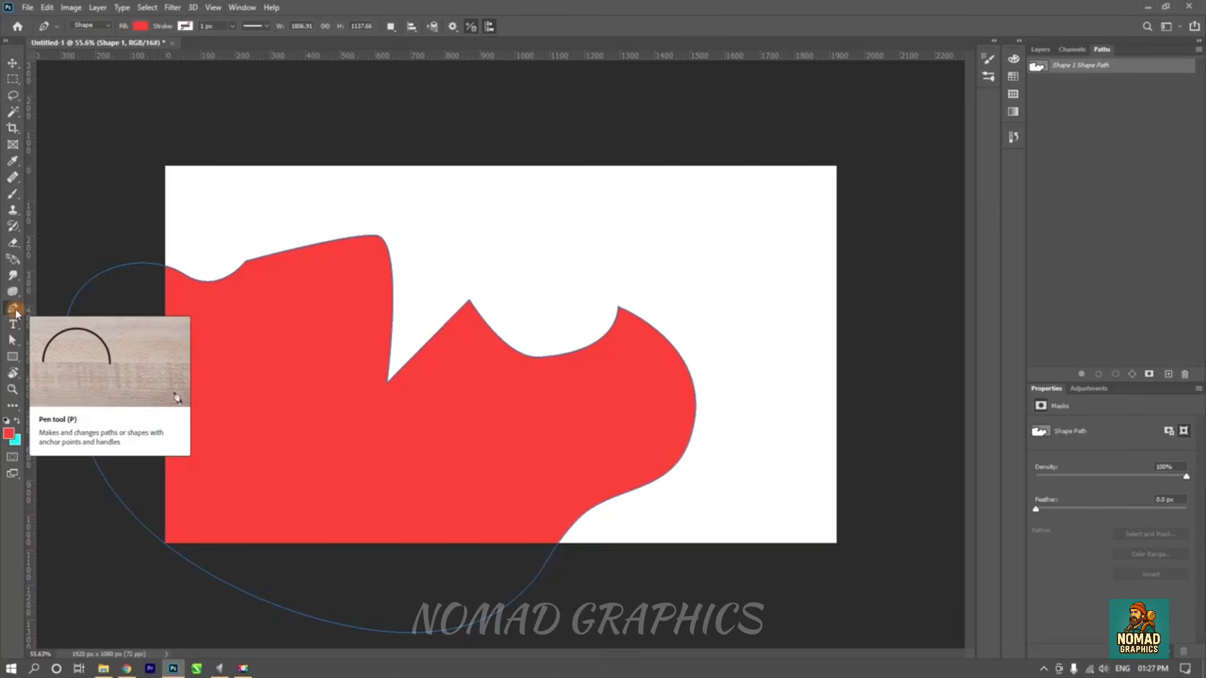
pyautogui.click(88, 26)
pyautogui.click(83, 40)
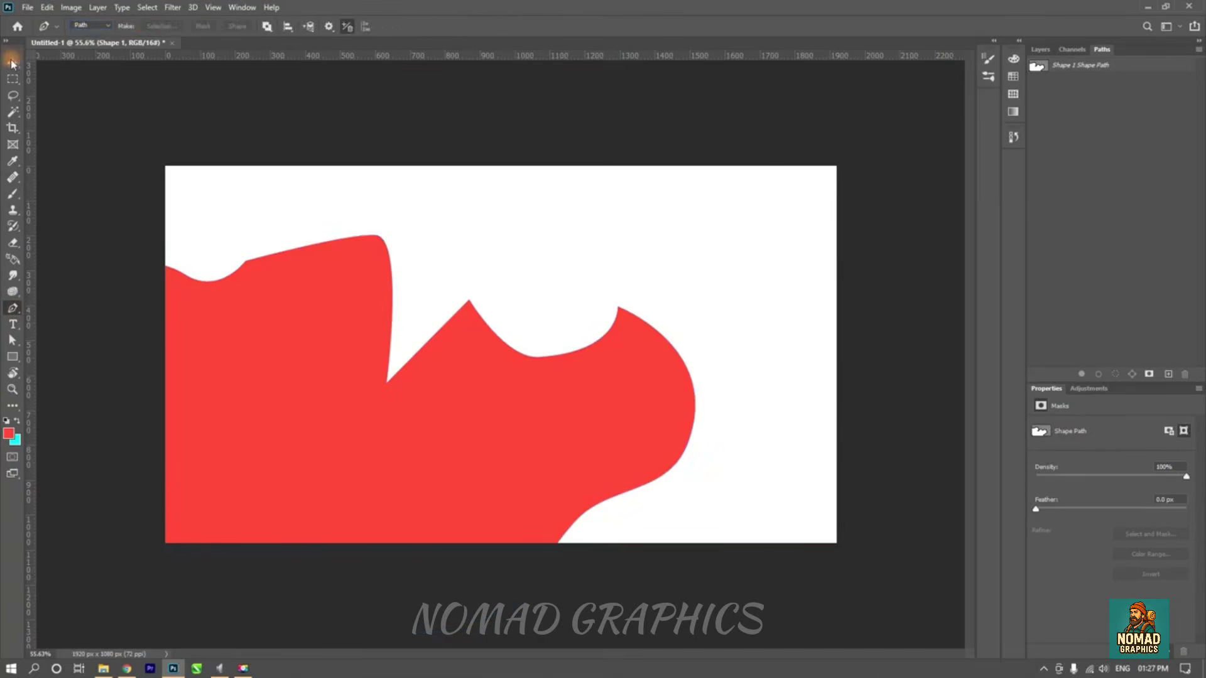
pyautogui.click(13, 63)
pyautogui.moveTo(1149, 65); pyautogui.dragTo(1184, 374)
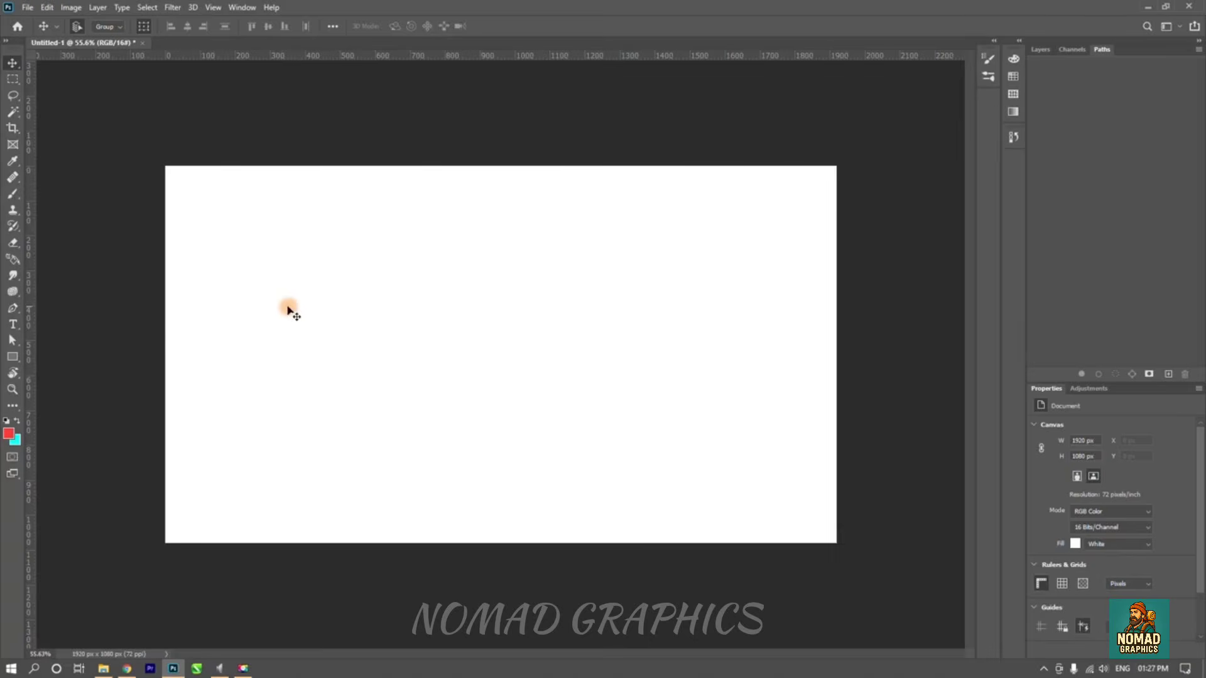
pyautogui.click(12, 357)
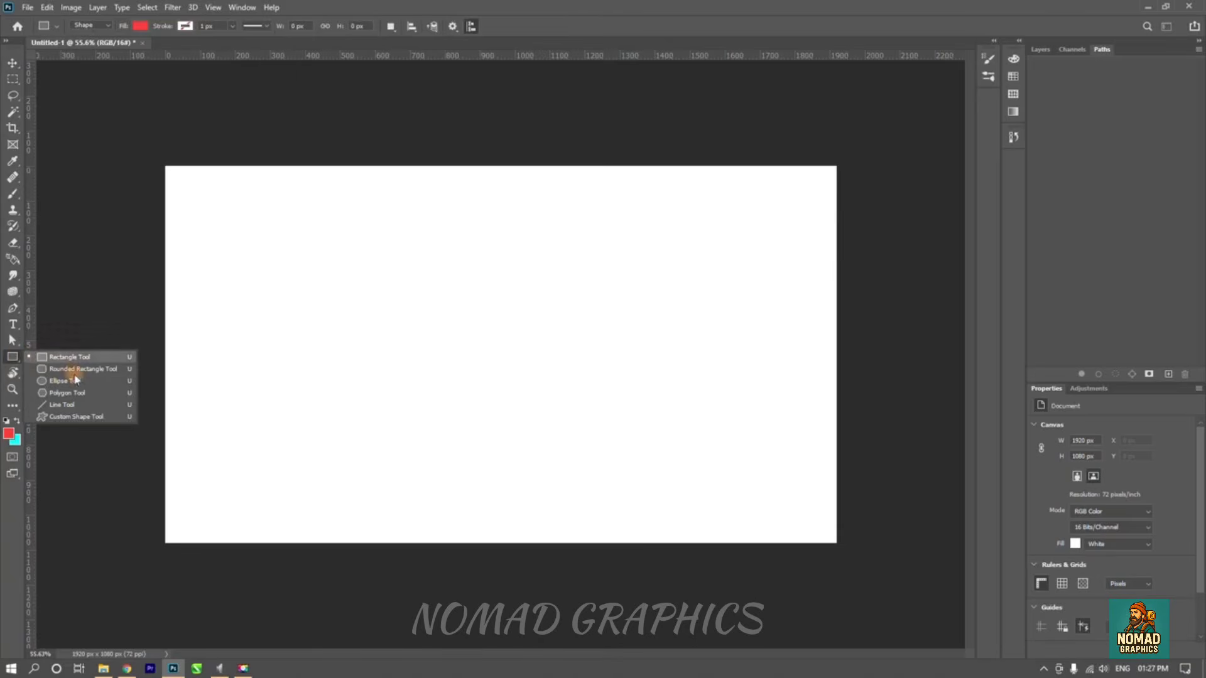
pyautogui.click(13, 357)
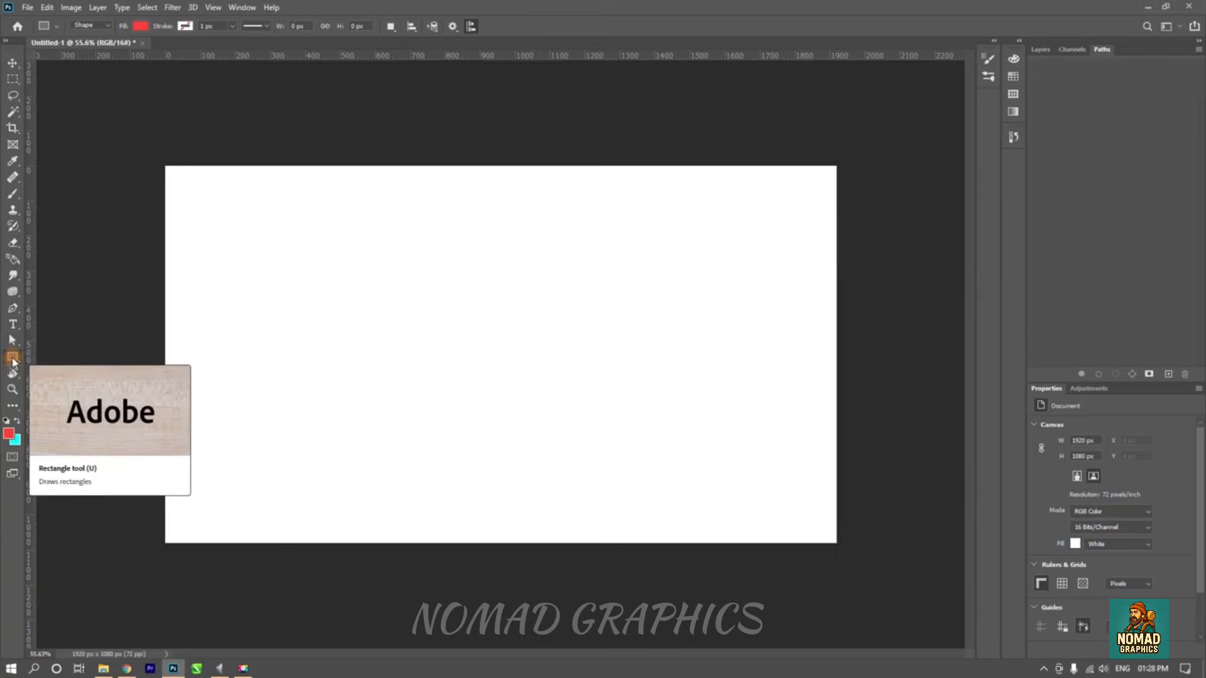
pyautogui.press('F9')
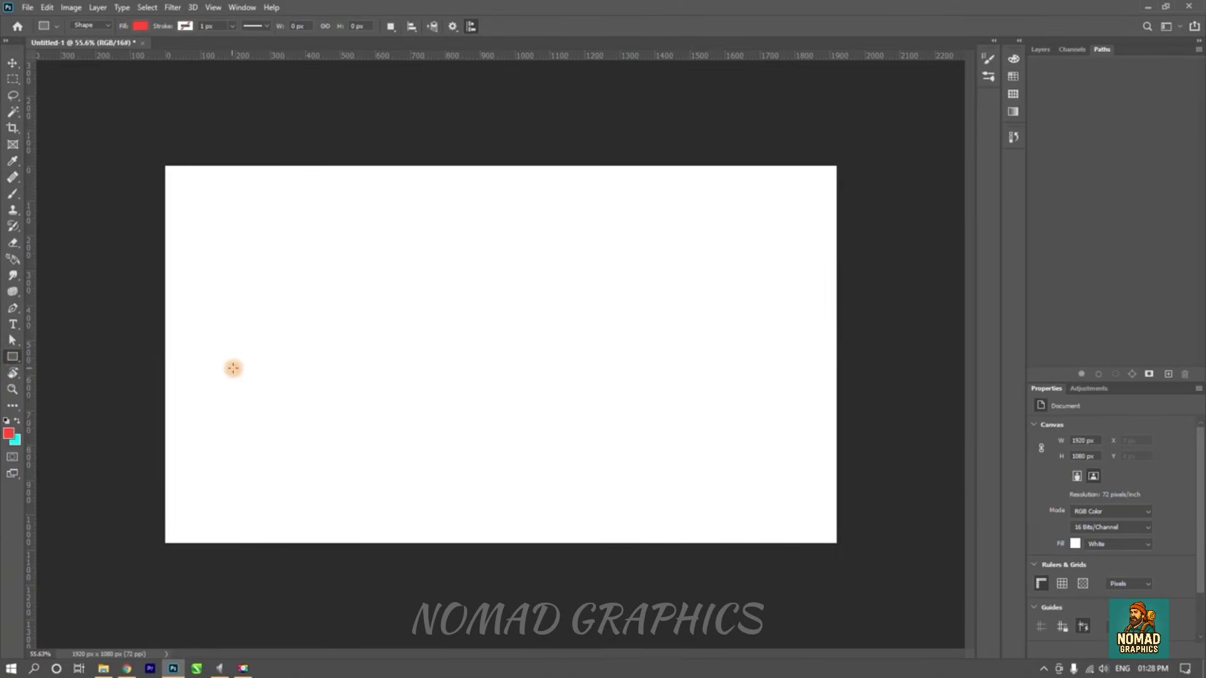
pyautogui.press('F9')
# - Switch to Chrome and open pexels.com
pyautogui.click(127, 668)
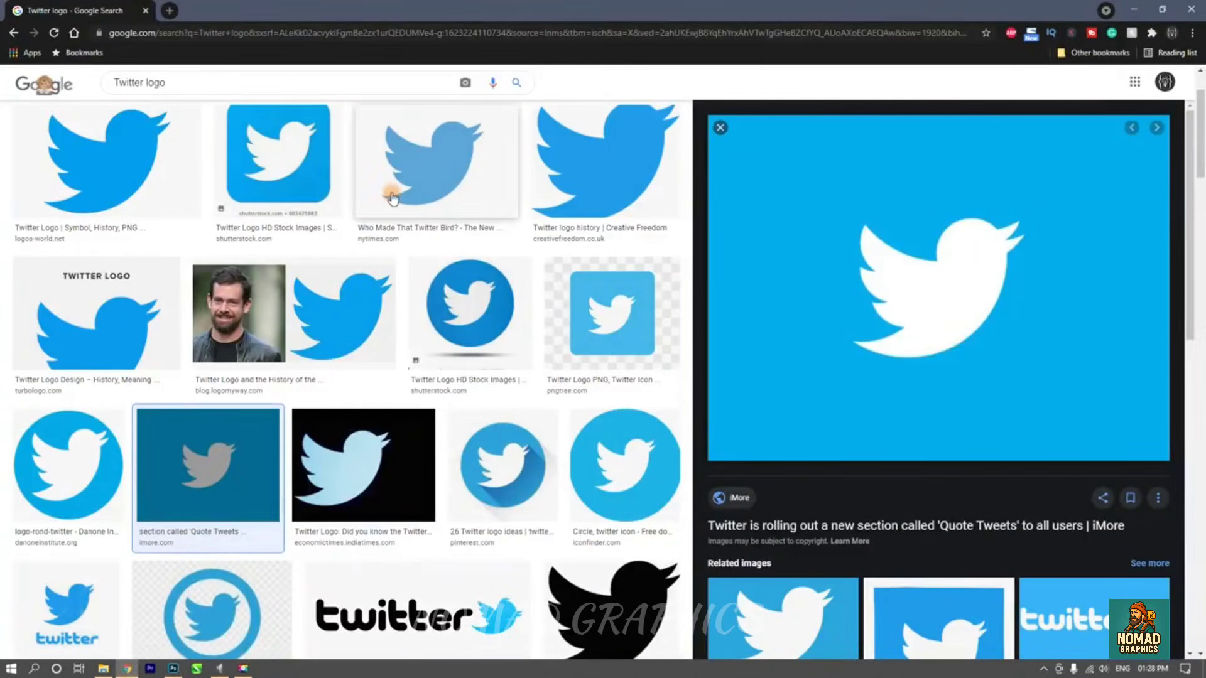
pyautogui.click(196, 34)
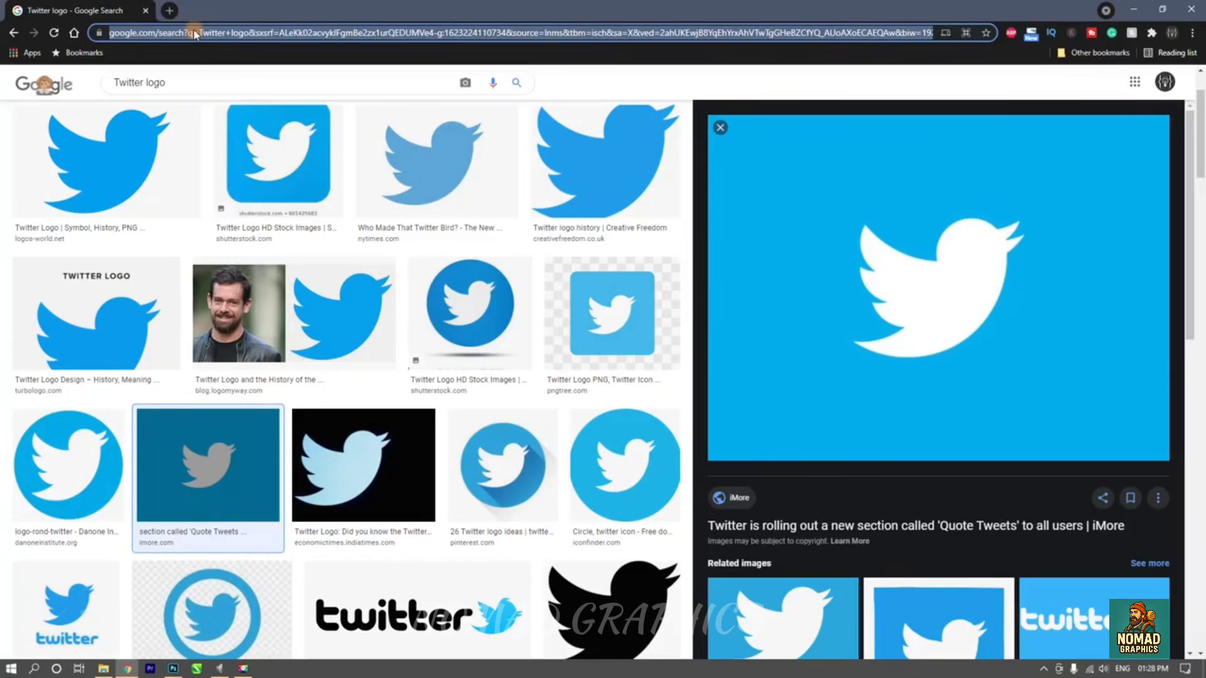
pyautogui.write('pexels.com')
pyautogui.press('Return')
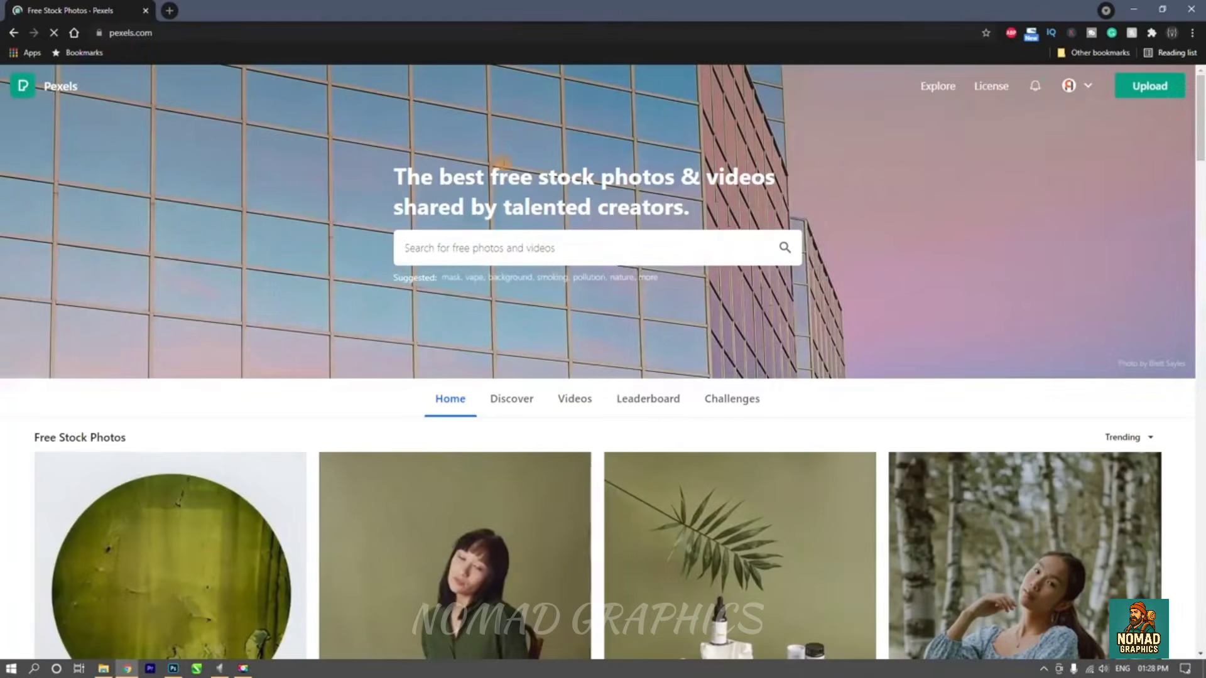
# - Search Pexels for "object"
pyautogui.click(533, 247)
pyautogui.write('obje')
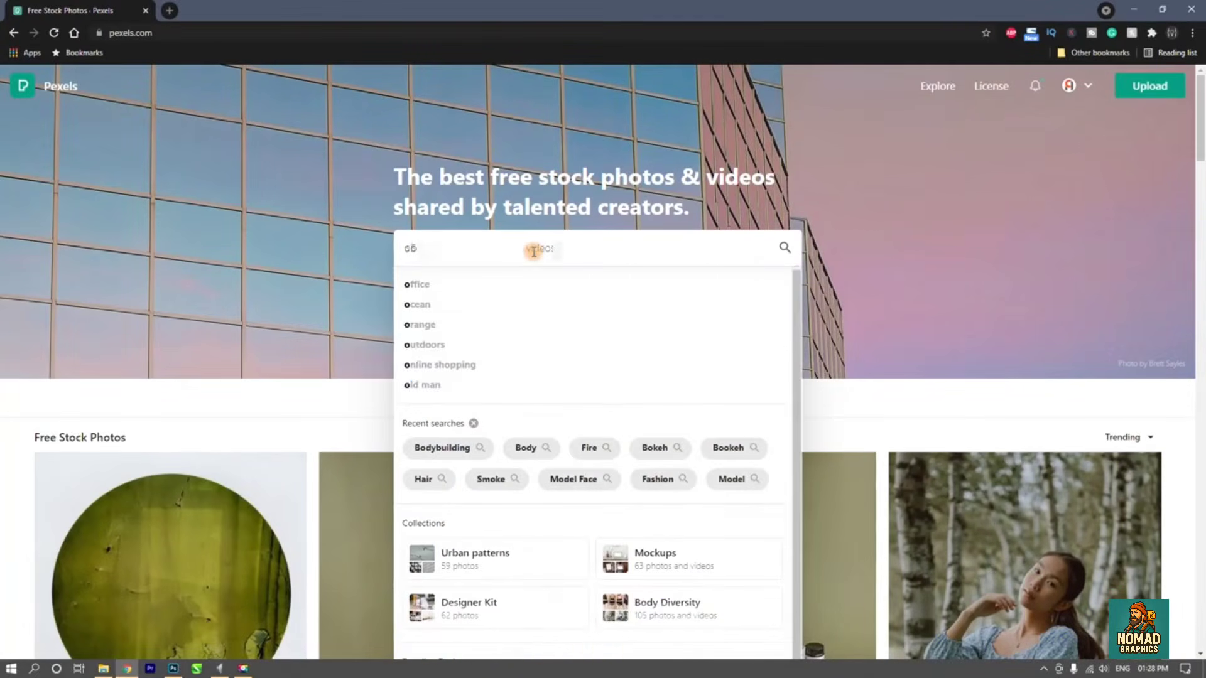
pyautogui.write('ct')
pyautogui.press('Return')
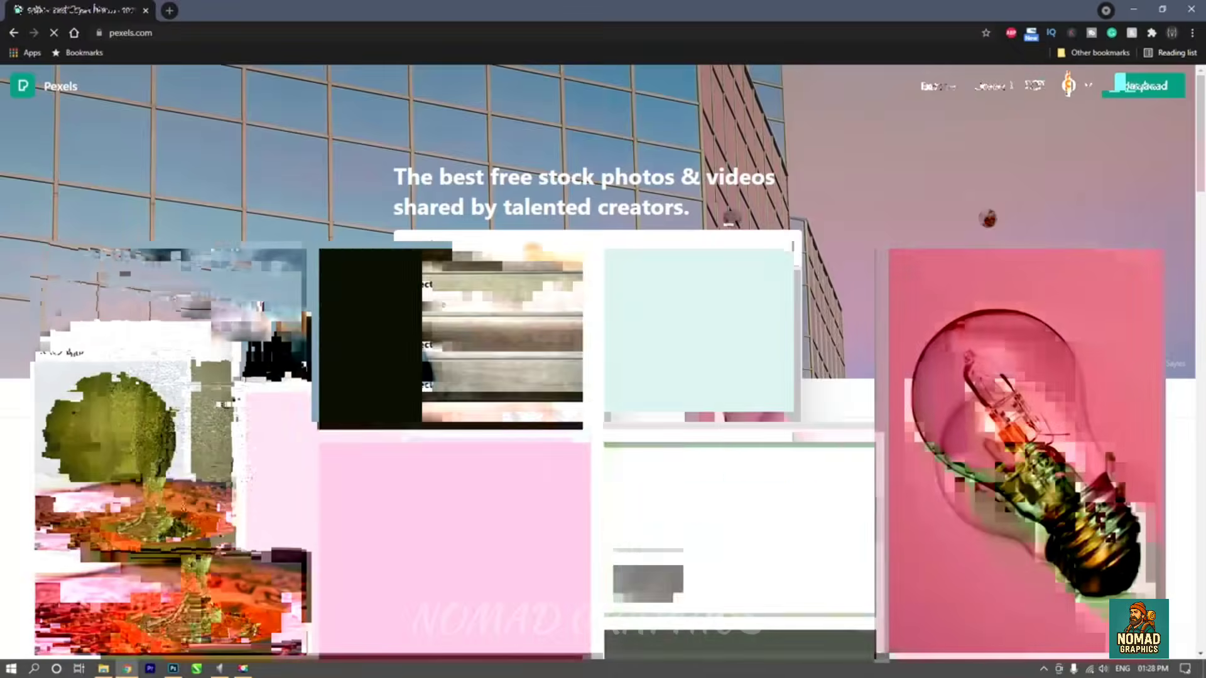
pyautogui.press('F9')
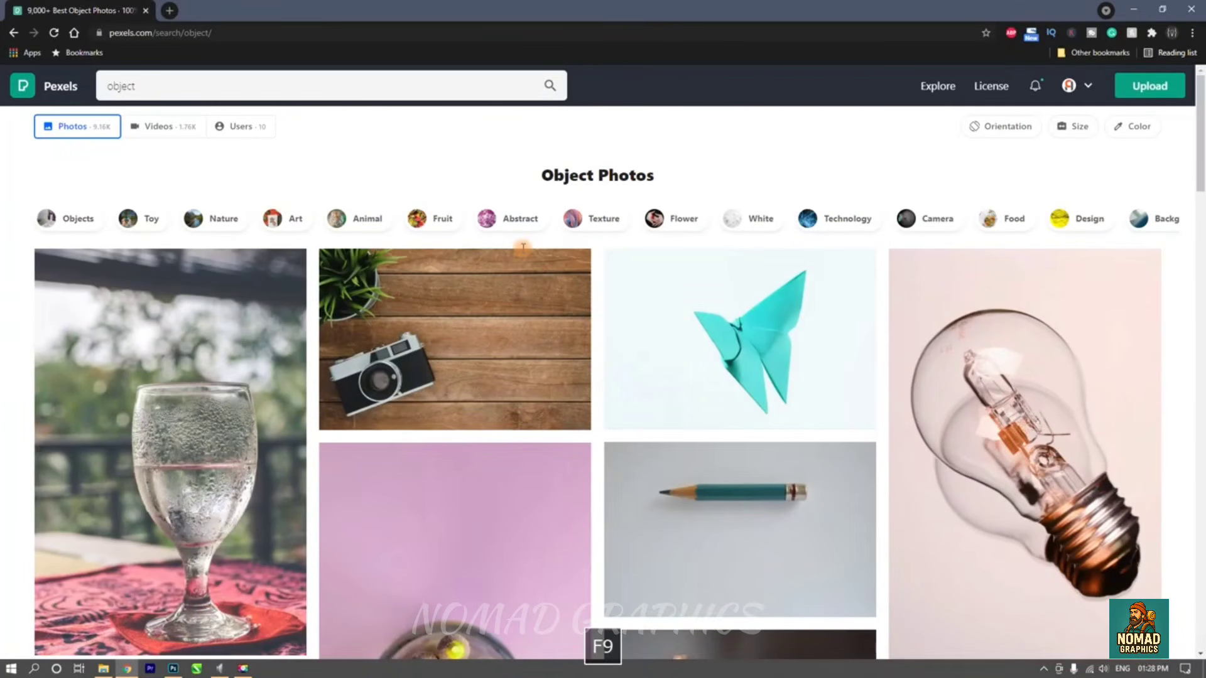
# - Open the photo of the film camera on brown wood and download it as a JPEG into the PHOTOSHOP folder
pyautogui.scroll(-5, 523, 246)
pyautogui.scroll(4, 521, 245)
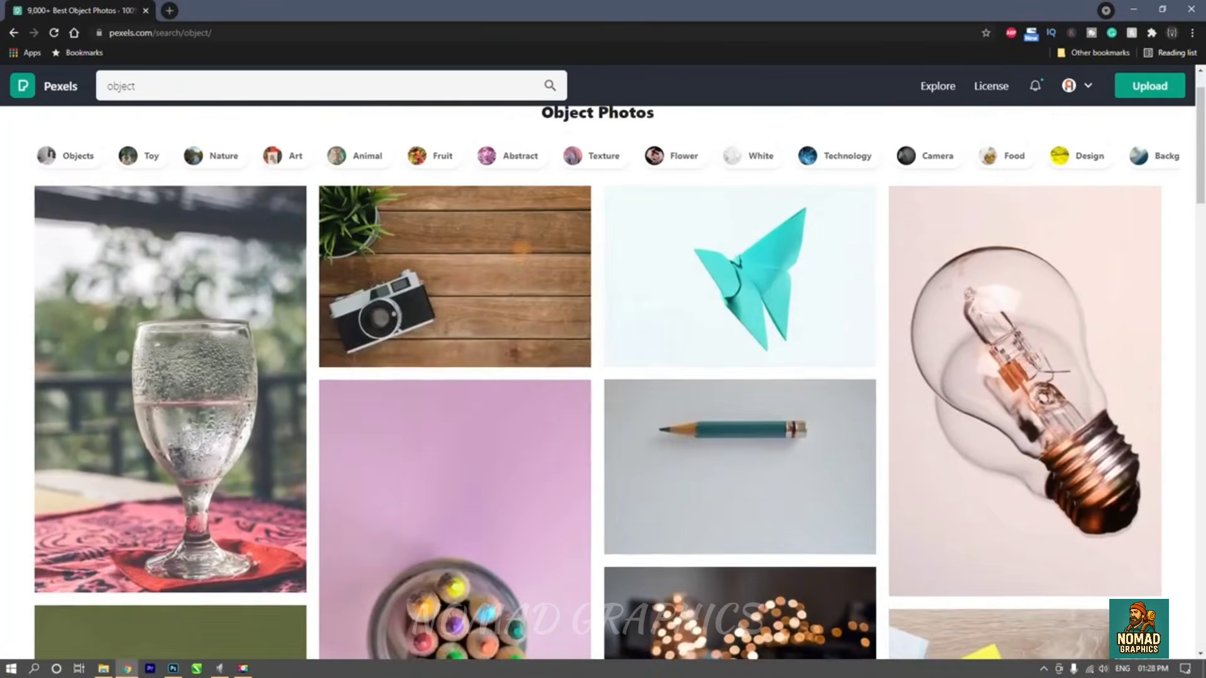
pyautogui.click(495, 255)
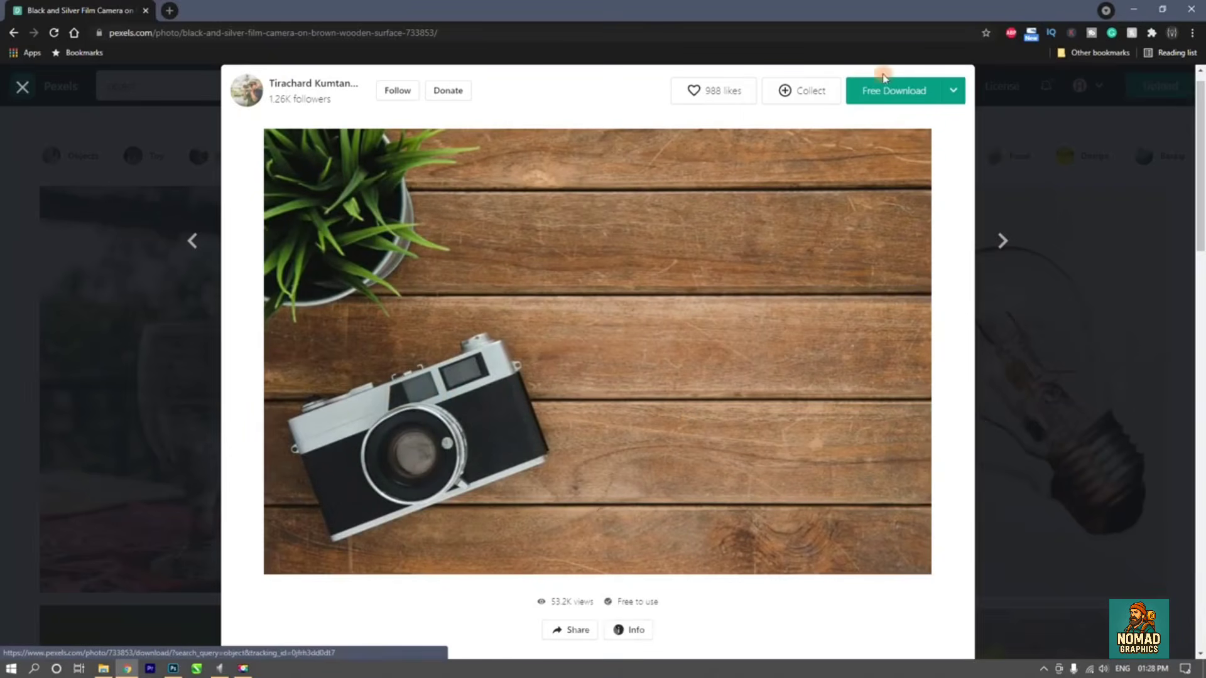
pyautogui.click(899, 95)
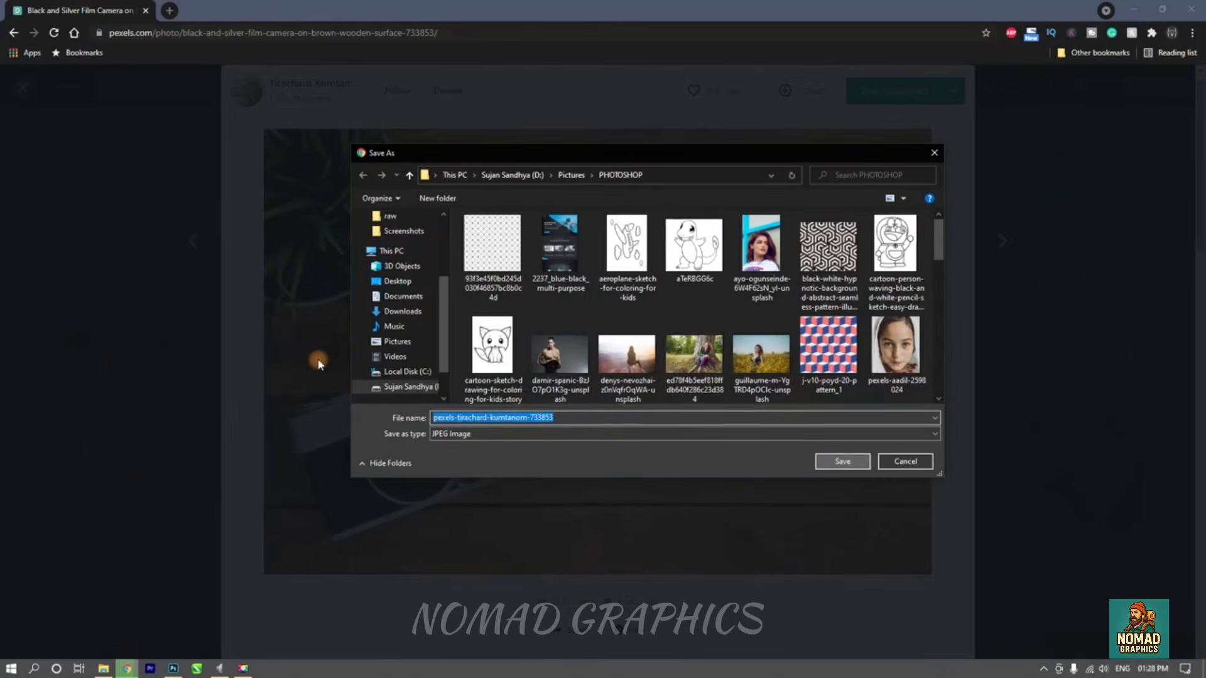
pyautogui.click(833, 468)
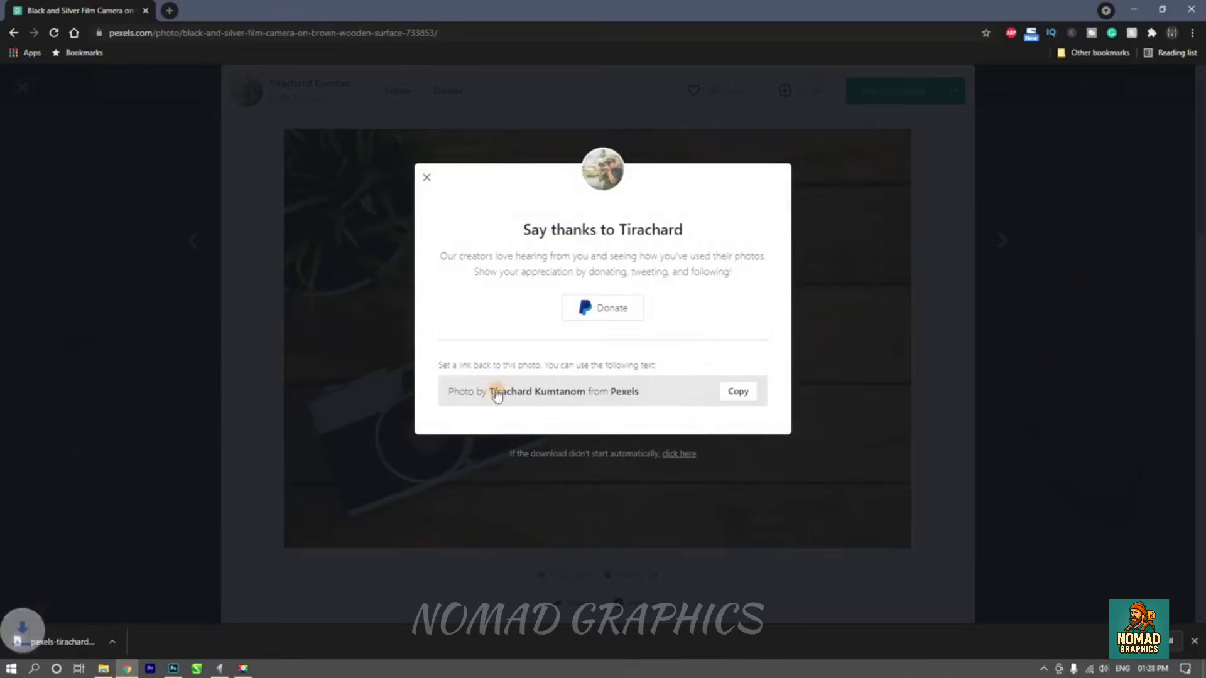
# - Switch to Photoshop and open the downloaded camera photo as a separate document
pyautogui.click(173, 668)
pyautogui.moveTo(243, 419); pyautogui.dragTo(285, 43)
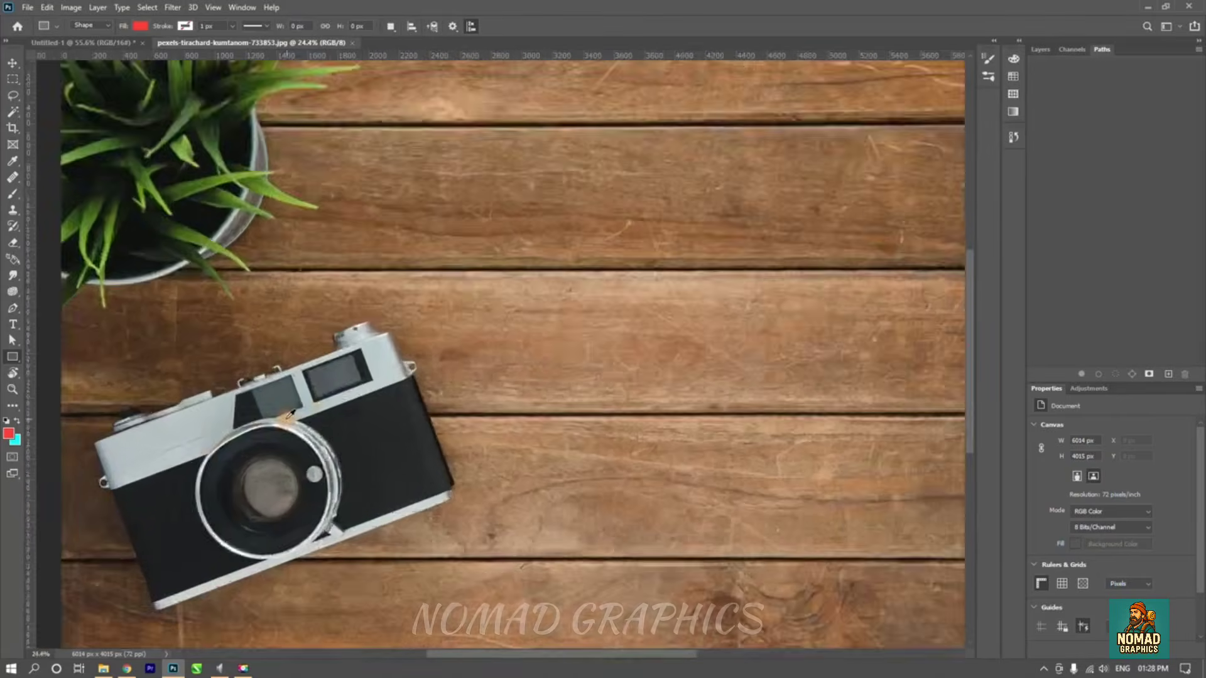
pyautogui.scroll(4, 287, 419)
pyautogui.moveTo(256, 413); pyautogui.dragTo(351, 285)
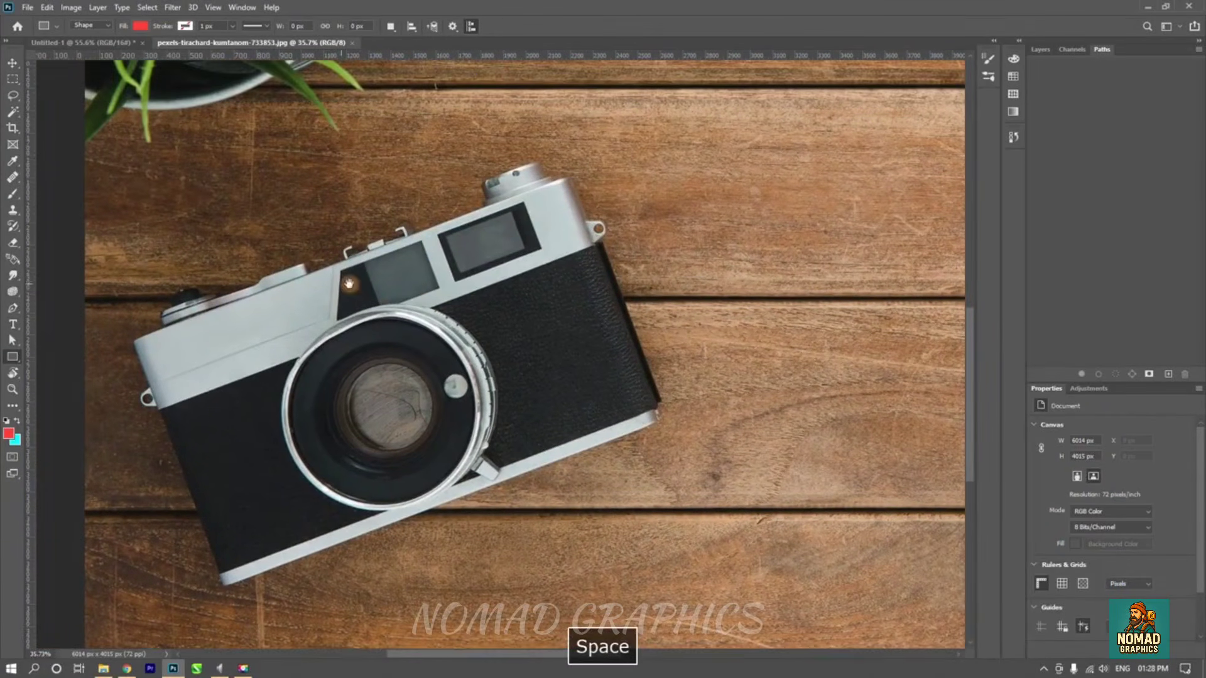
pyautogui.scroll(-7, 530, 282)
pyautogui.scroll(7, 254, 390)
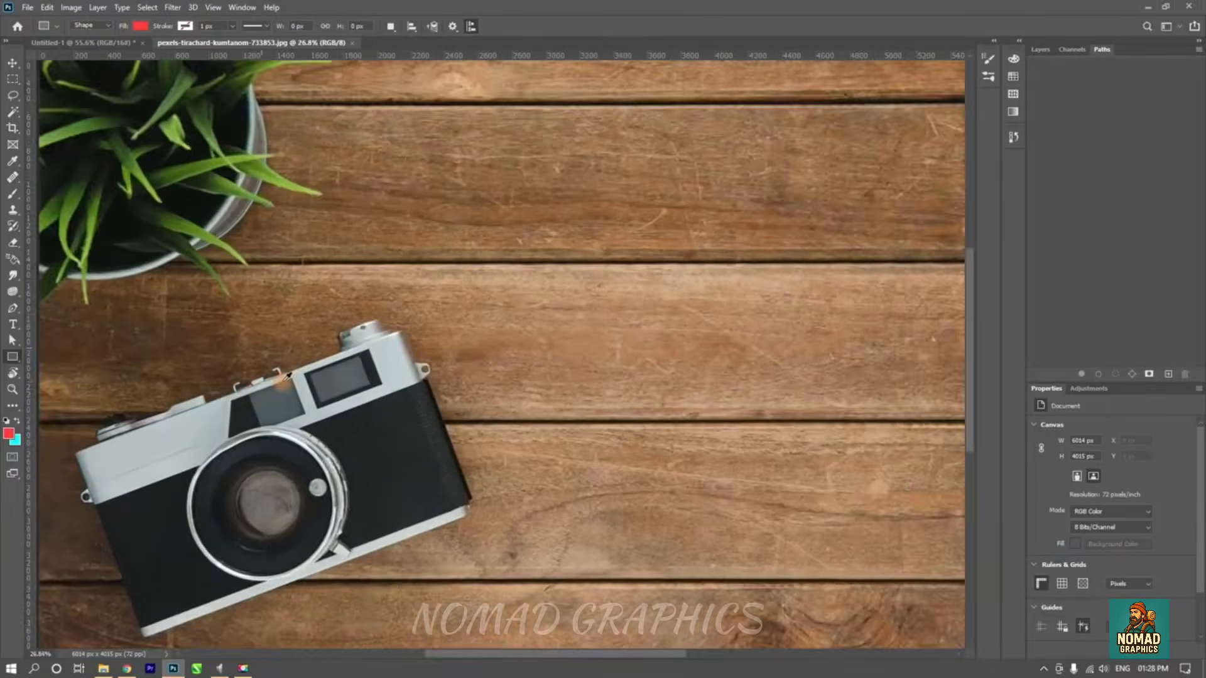
pyautogui.moveTo(246, 390); pyautogui.dragTo(384, 287)
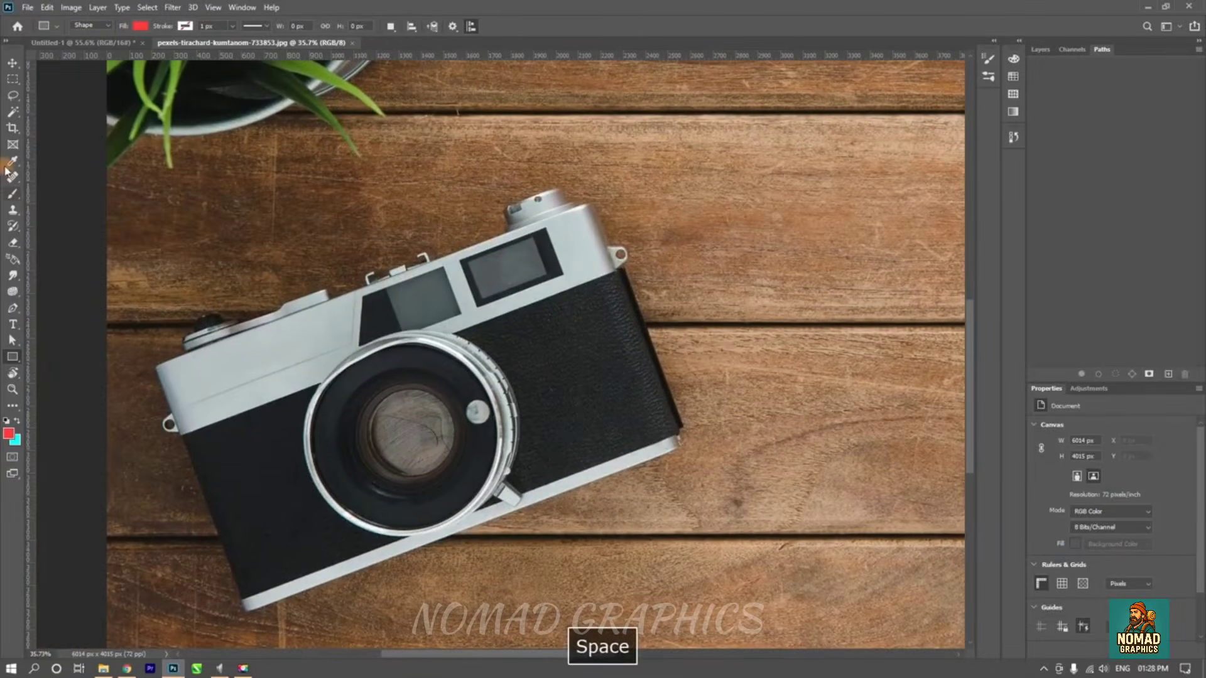
# - Activate the Pen tool in Path mode for tracing the camera from its upper-left corner
pyautogui.click(13, 308)
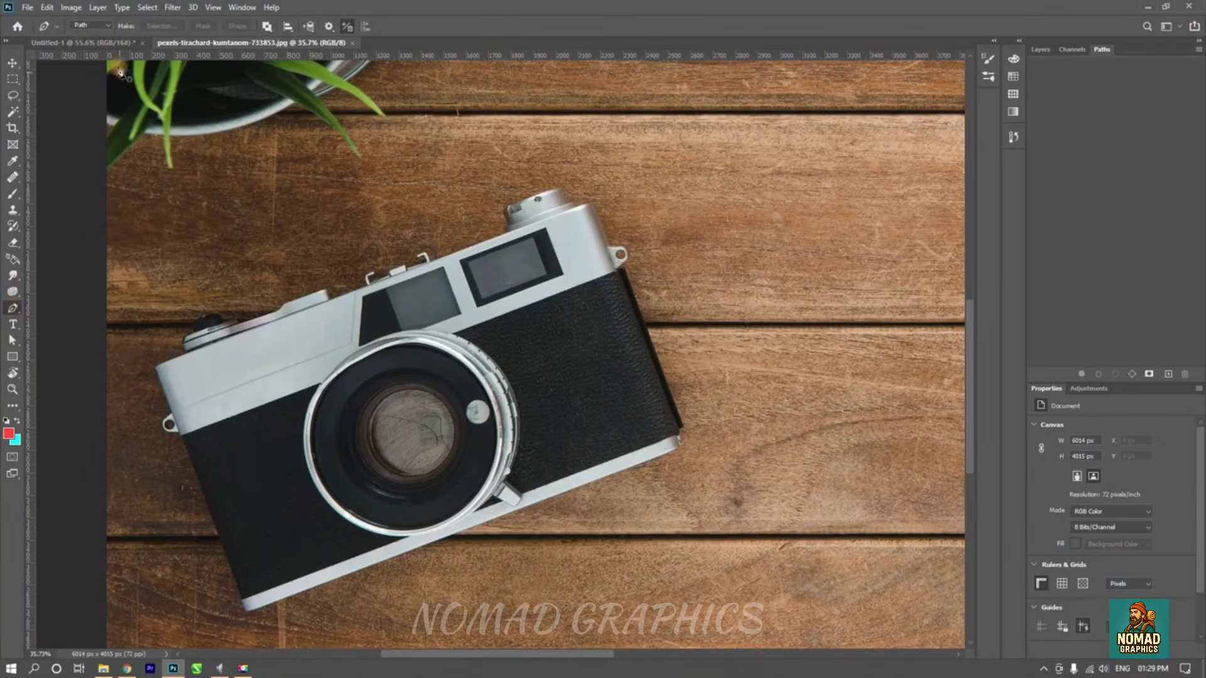
pyautogui.click(1108, 71)
pyautogui.scroll(7, 222, 355)
pyautogui.press('space')
pyautogui.moveTo(165, 363); pyautogui.dragTo(349, 314)
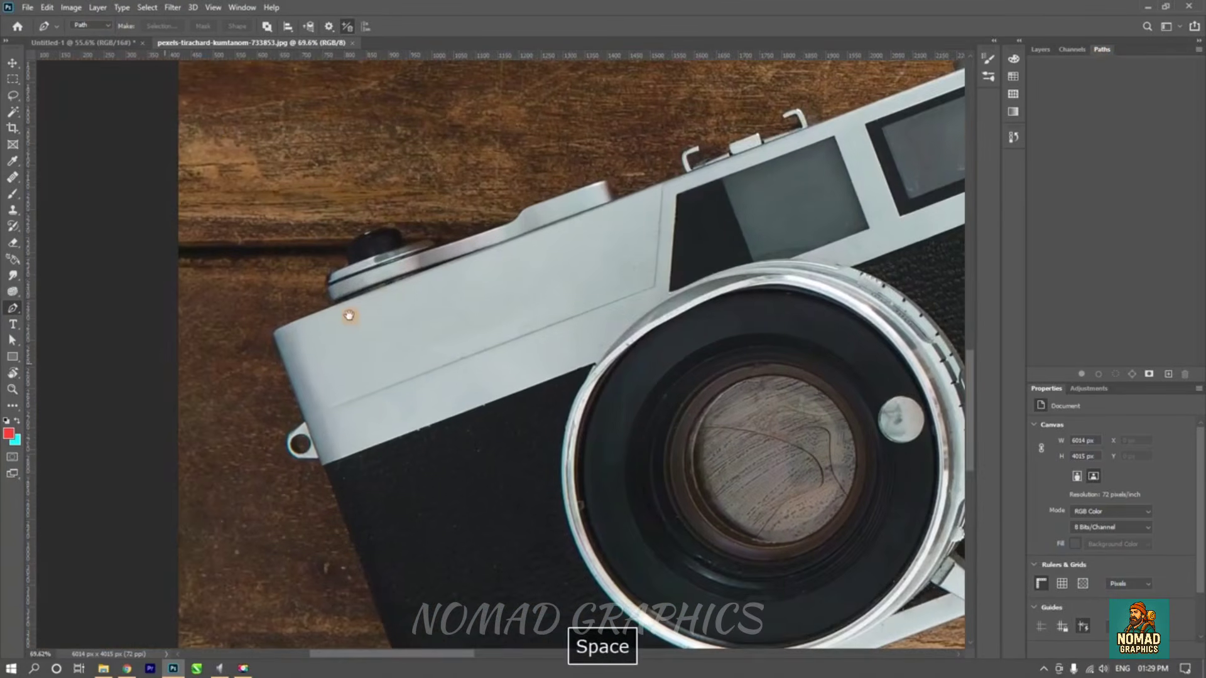
pyautogui.scroll(10, 282, 337)
pyautogui.moveTo(282, 350); pyautogui.dragTo(314, 391)
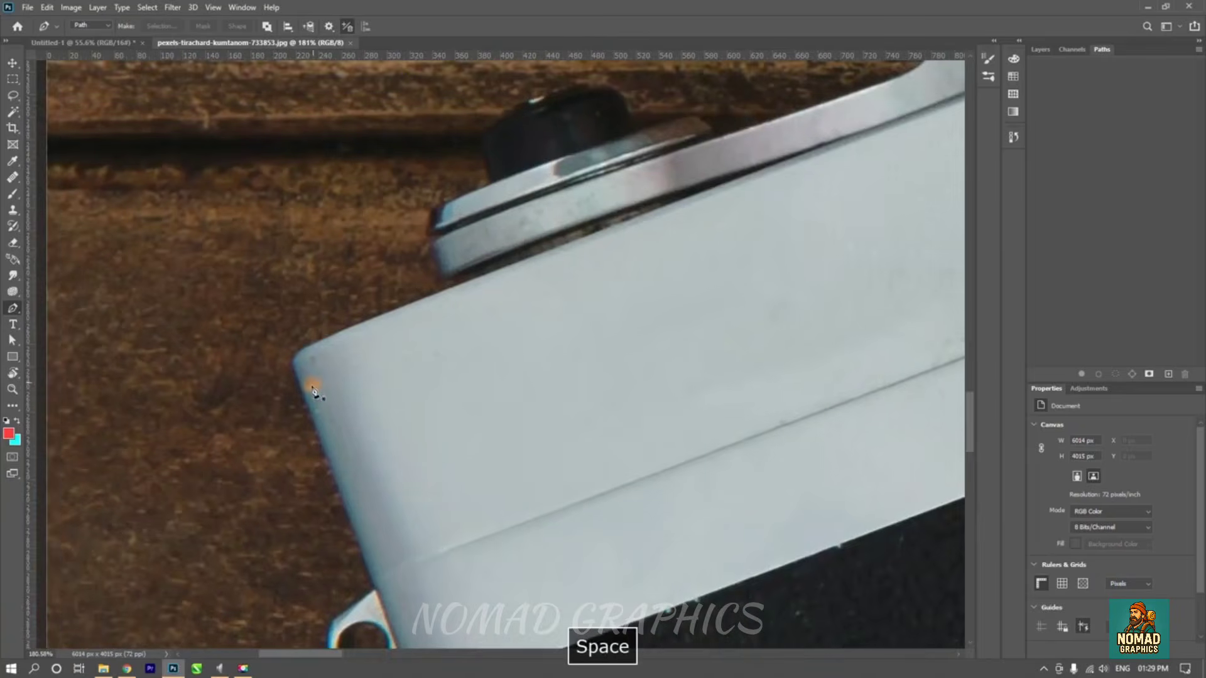
pyautogui.scroll(2, 314, 390)
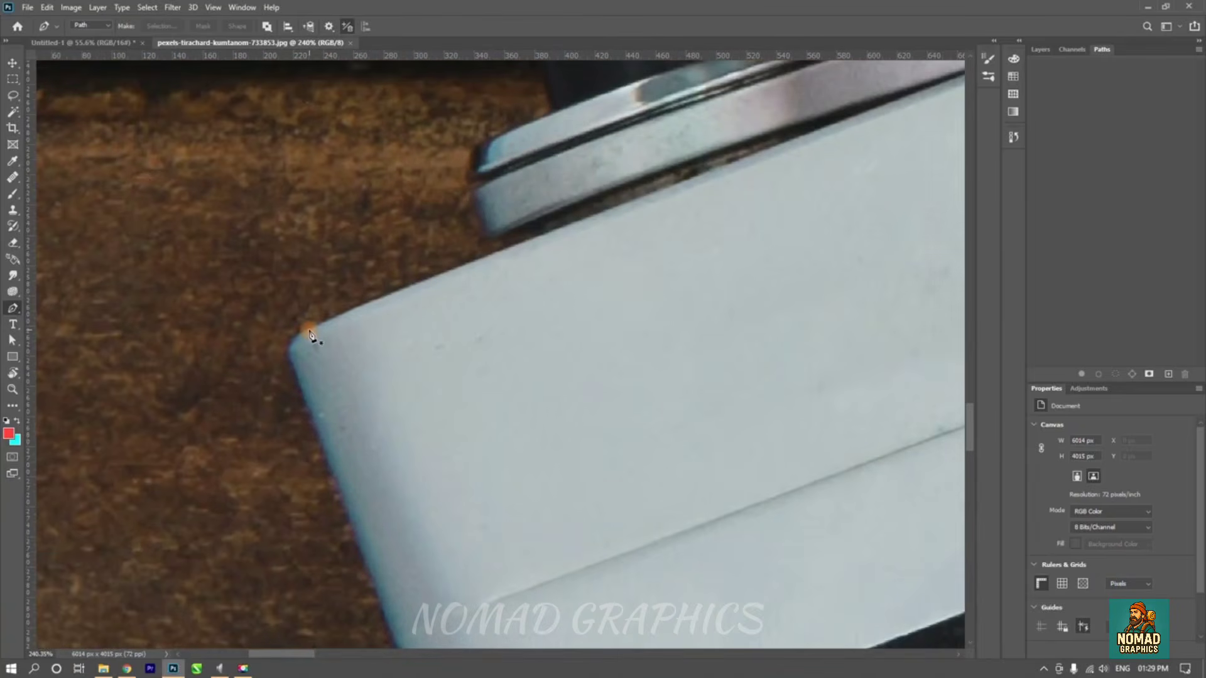
pyautogui.click(293, 372)
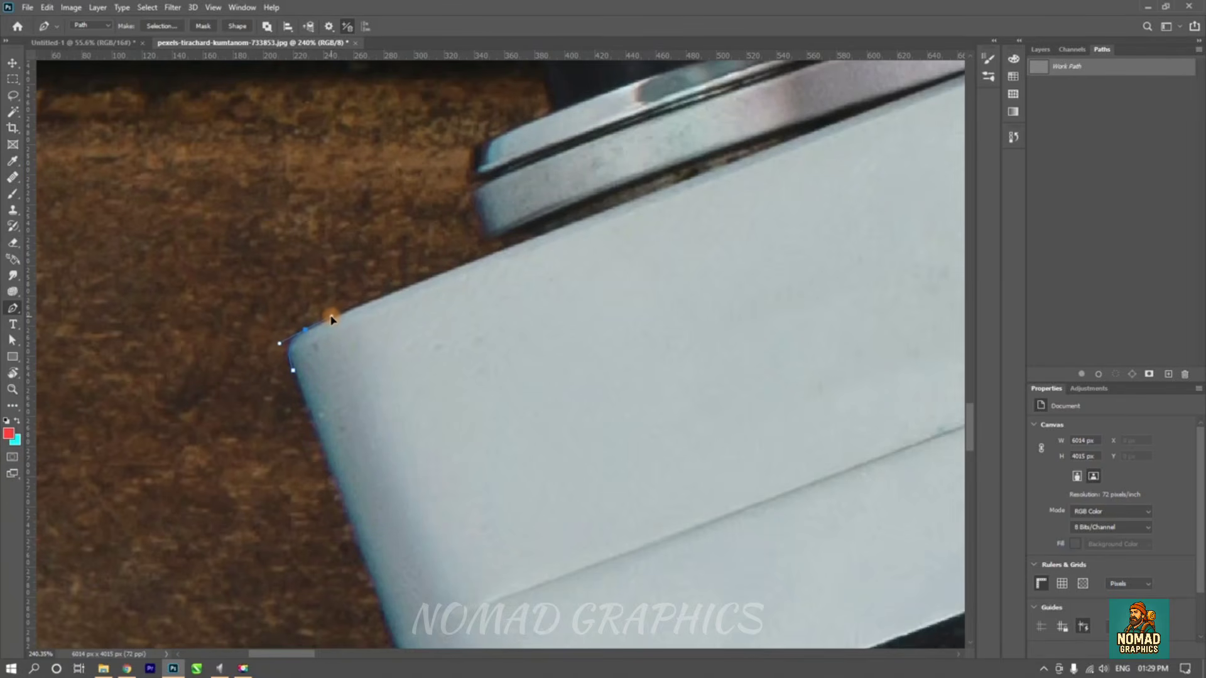
pyautogui.scroll(4, 314, 333)
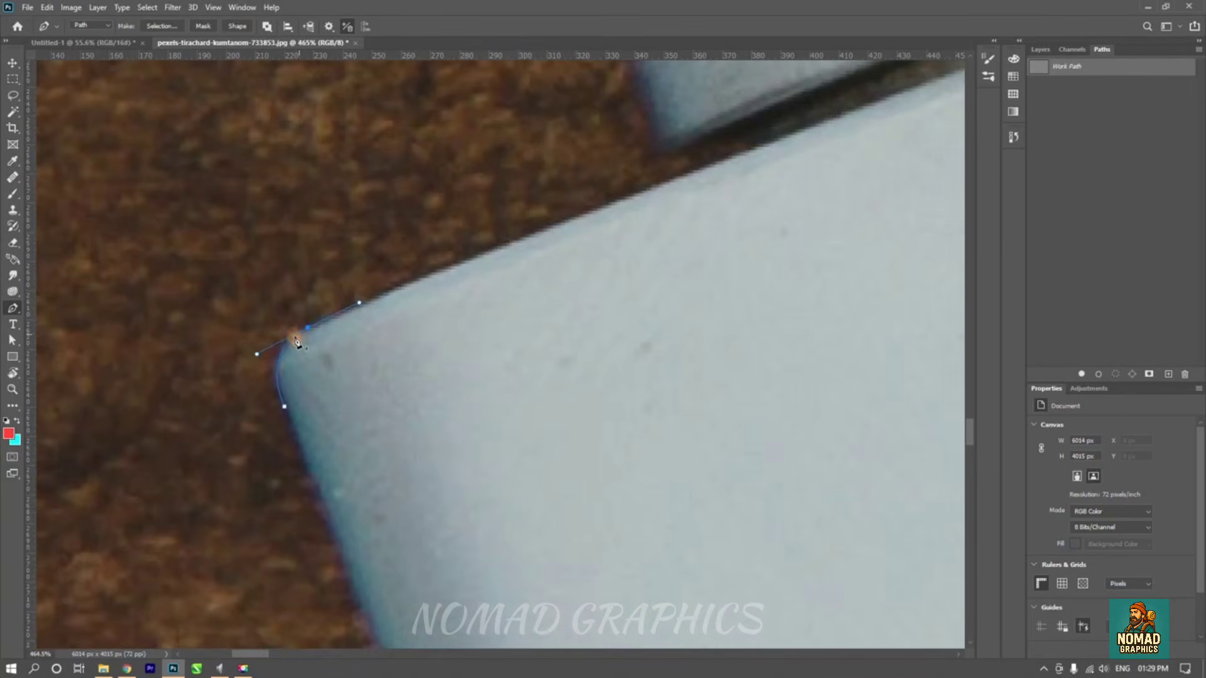
pyautogui.hotkey('ctrl', 'z')
pyautogui.hotkey('ctrl', 'z')
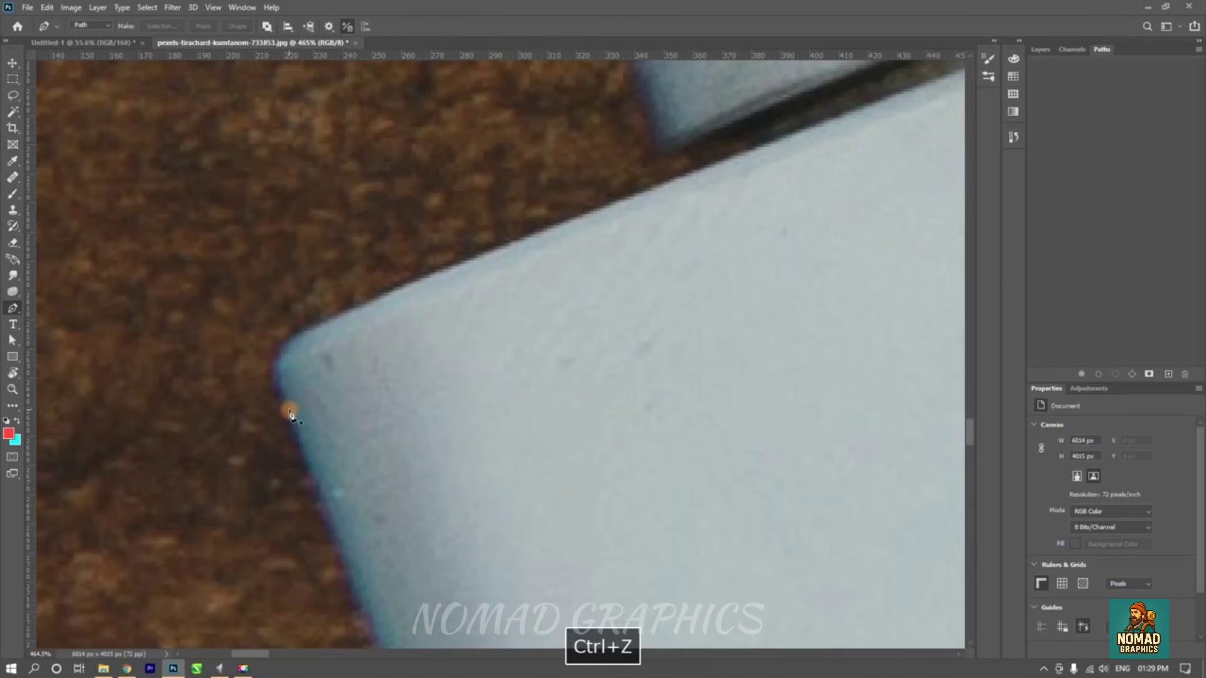
# - Start a path around the camera's rounded upper-left corner and trace along the body's top edge to the gap under the dial
pyautogui.click(287, 407)
pyautogui.click(296, 339)
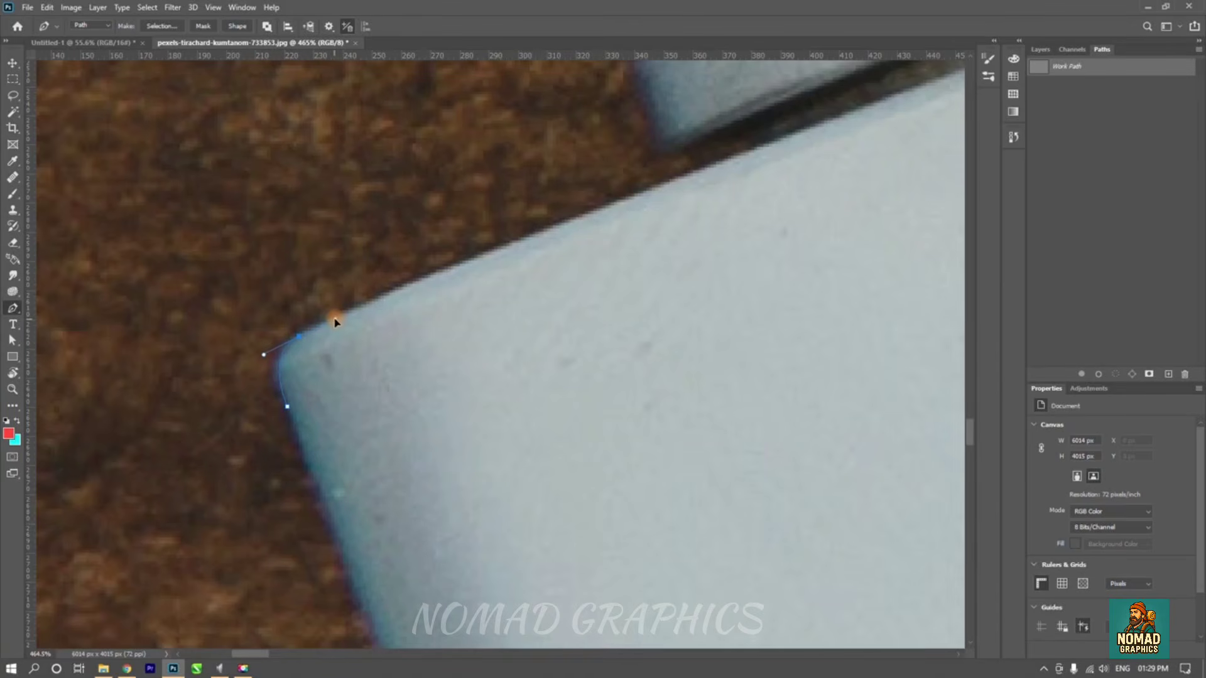
pyautogui.press('space')
pyautogui.moveTo(541, 258); pyautogui.dragTo(304, 364)
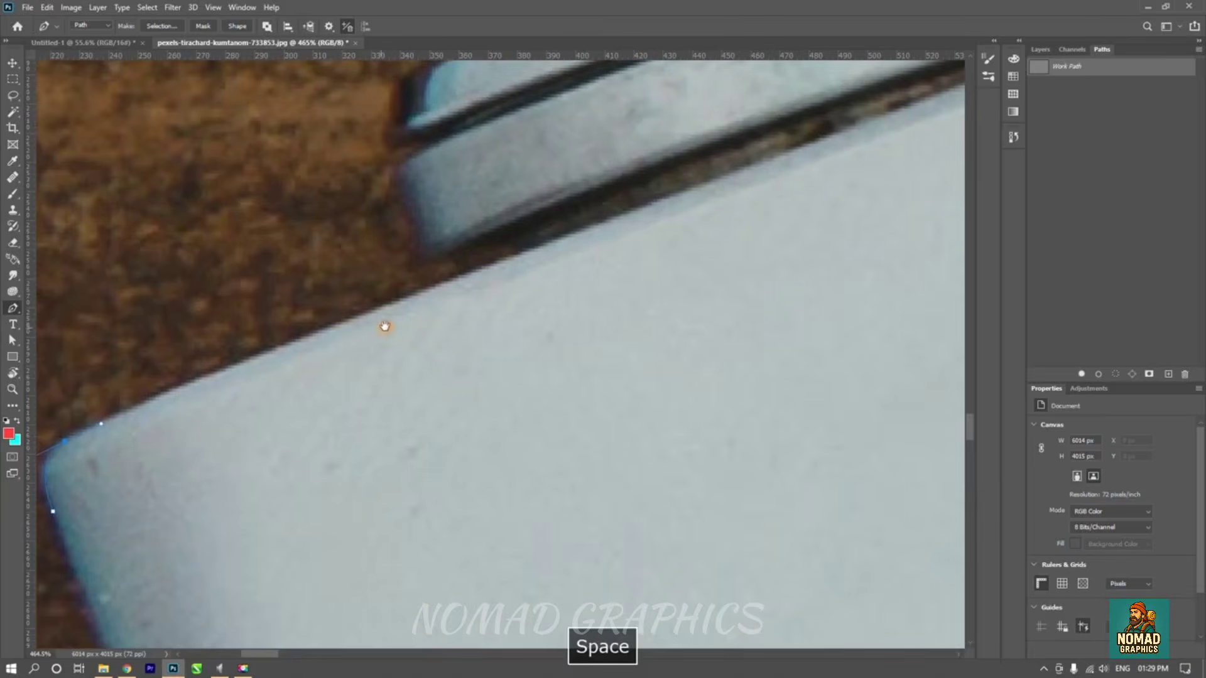
pyautogui.scroll(-5, 450, 309)
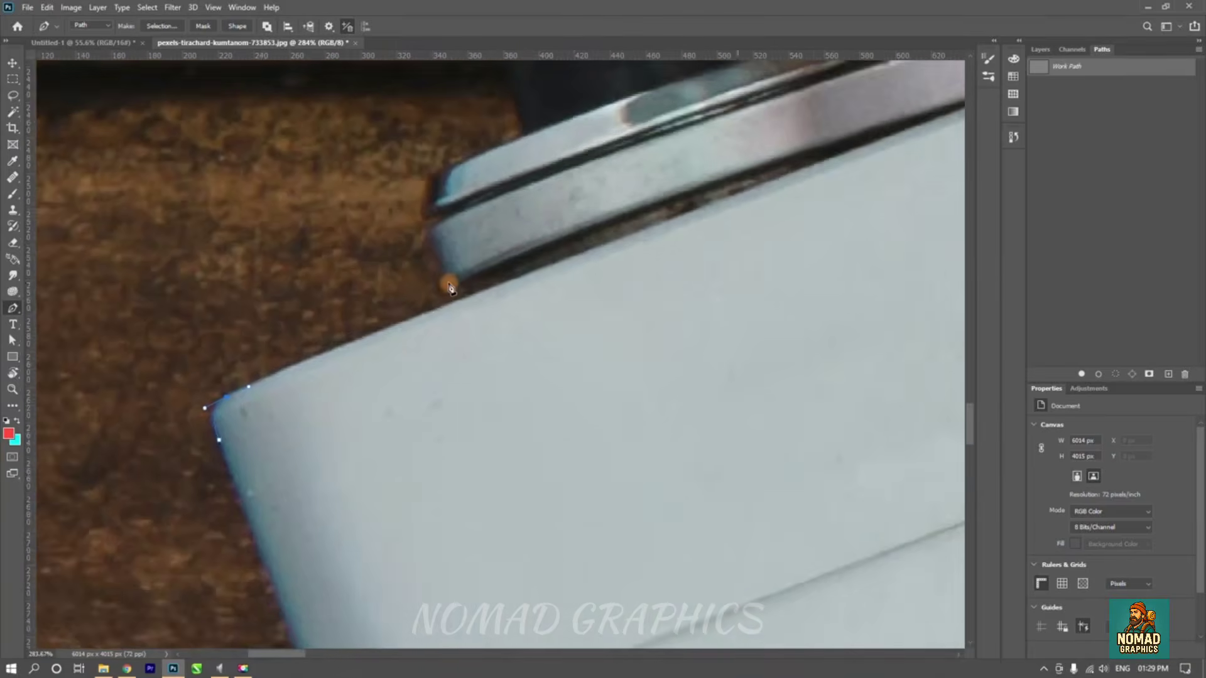
pyautogui.scroll(3, 450, 288)
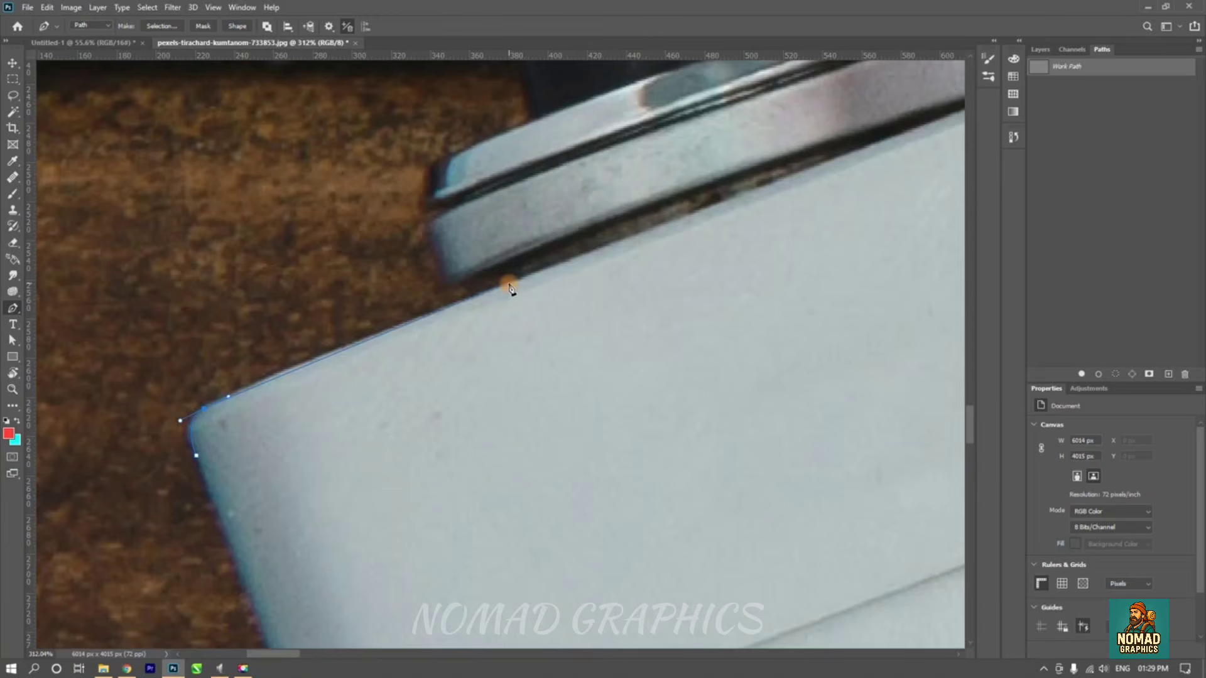
pyautogui.scroll(3, 398, 334)
pyautogui.scroll(-2, 398, 334)
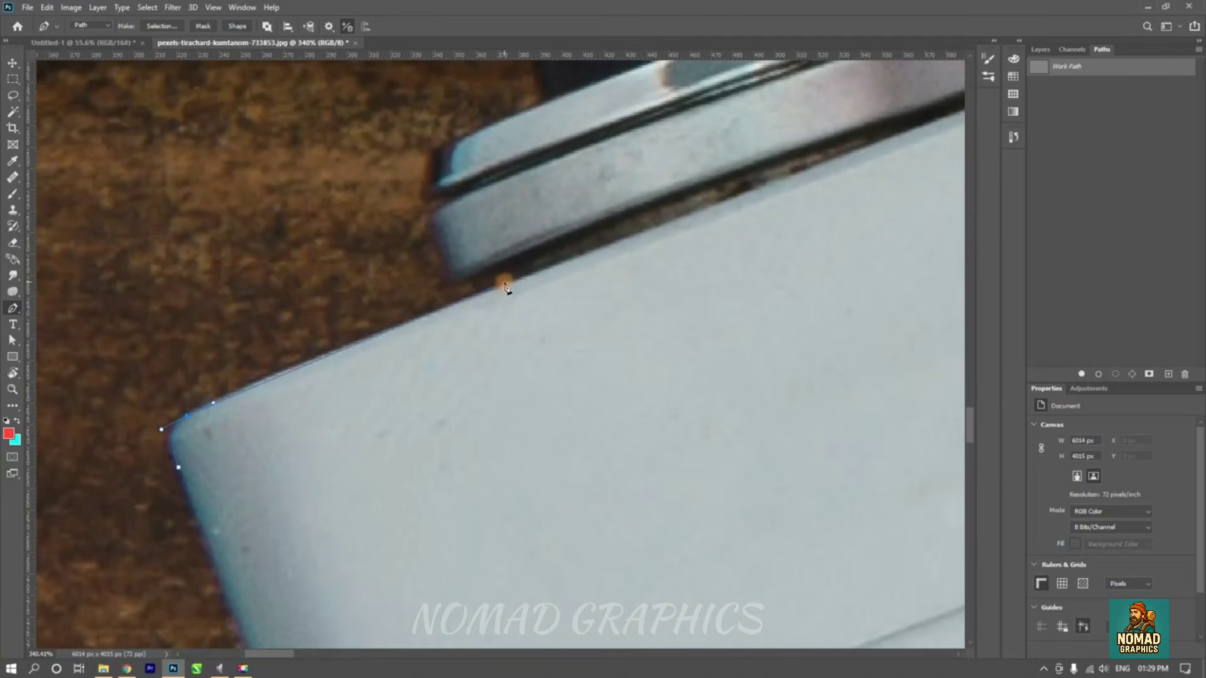
pyautogui.moveTo(416, 323); pyautogui.dragTo(504, 289)
pyautogui.scroll(2, 444, 324)
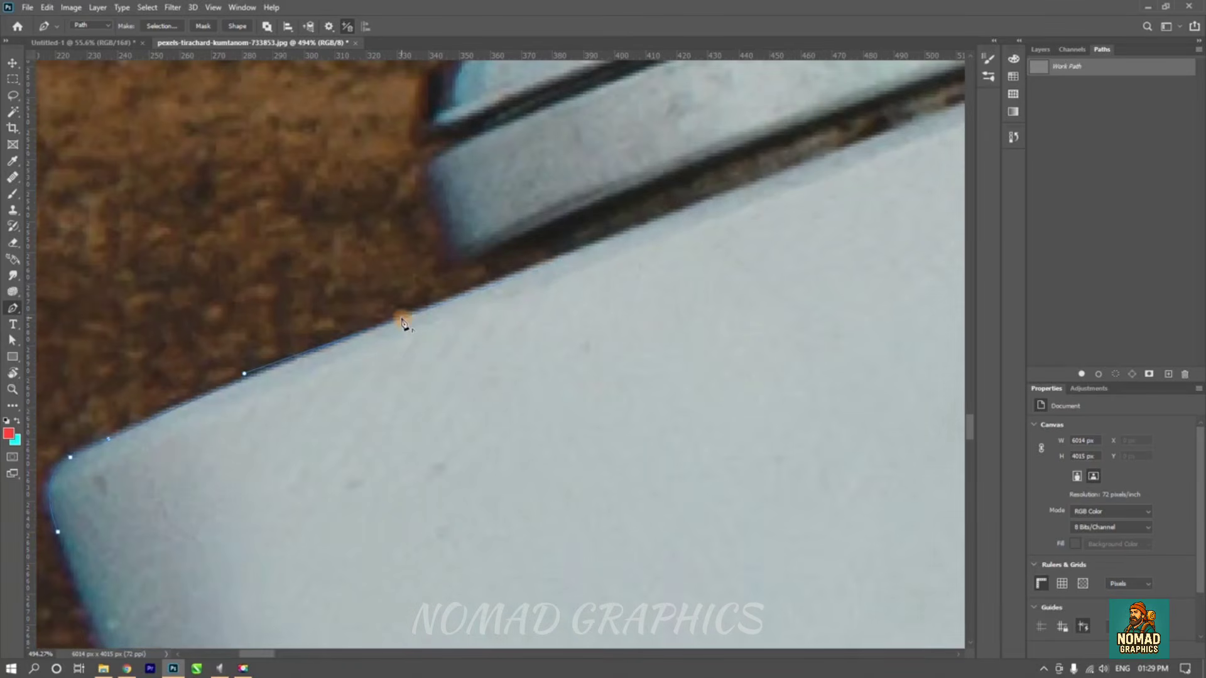
pyautogui.click(555, 258)
# - Continue the path out of the gap and around the left end of the dial's lower metal rim
pyautogui.moveTo(523, 247); pyautogui.dragTo(494, 250)
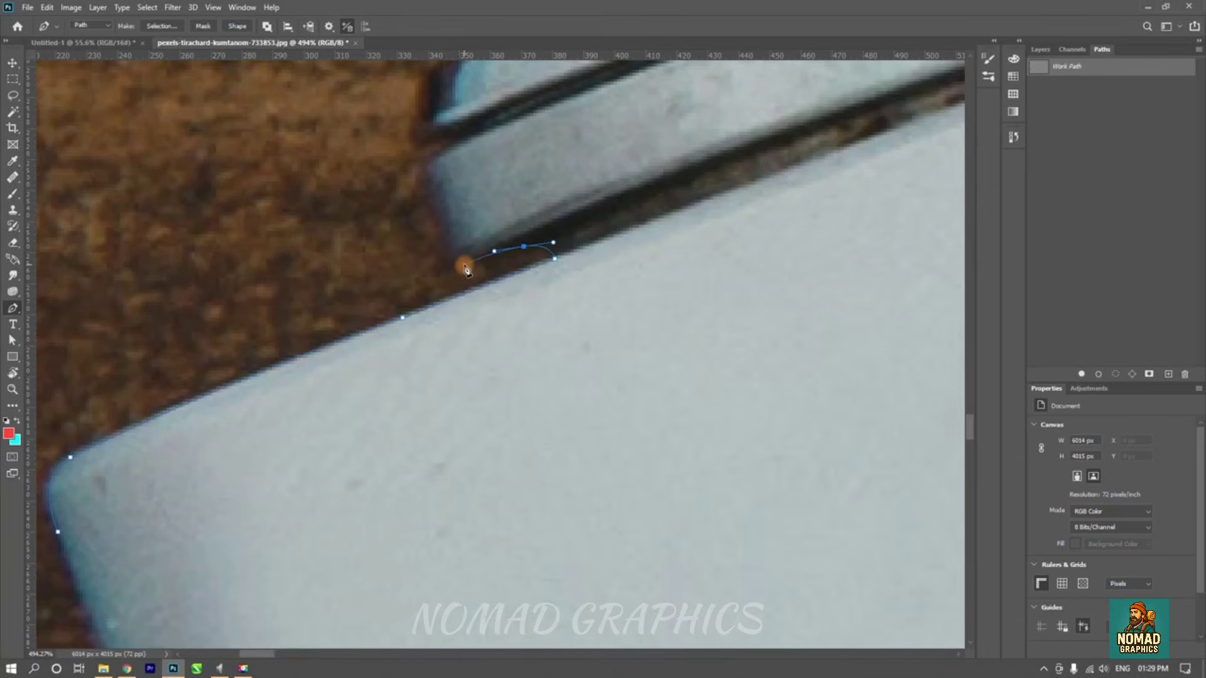
pyautogui.click(470, 262)
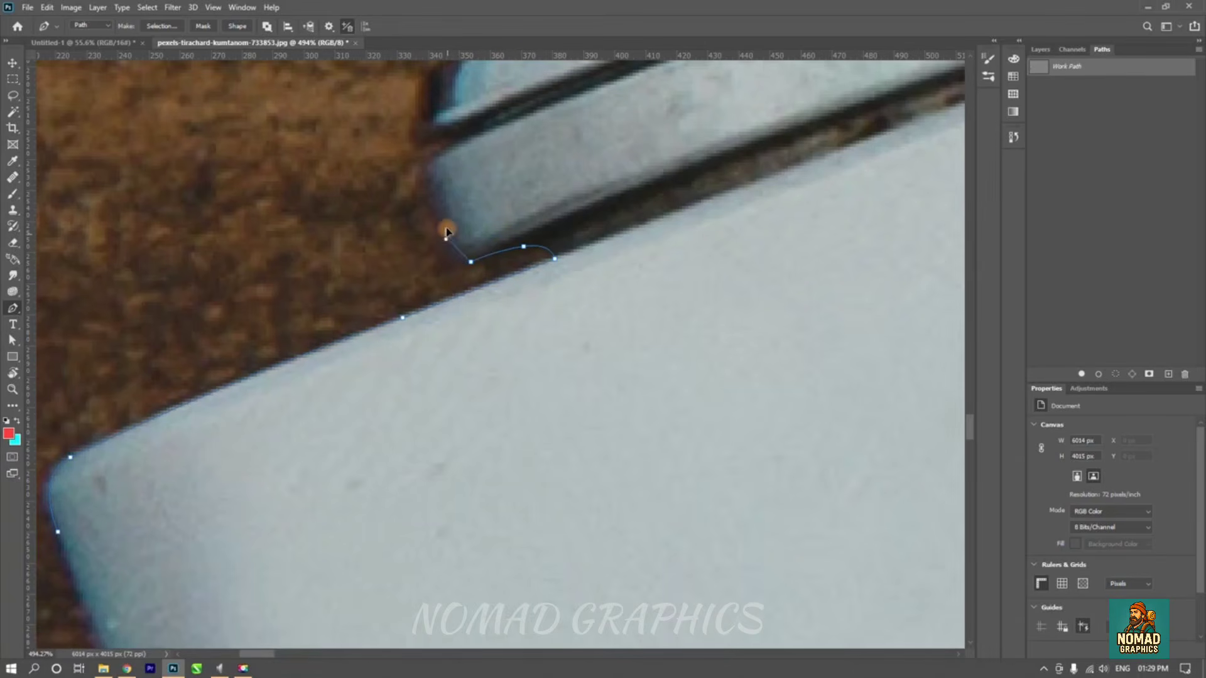
pyautogui.moveTo(446, 233); pyautogui.dragTo(441, 204)
pyautogui.click(427, 167)
# - Trace the dial's upper metal rim to the base of the black knob, removing the outgoing handle of the rim's curved anchor
pyautogui.press('space')
pyautogui.moveTo(444, 161); pyautogui.dragTo(465, 243)
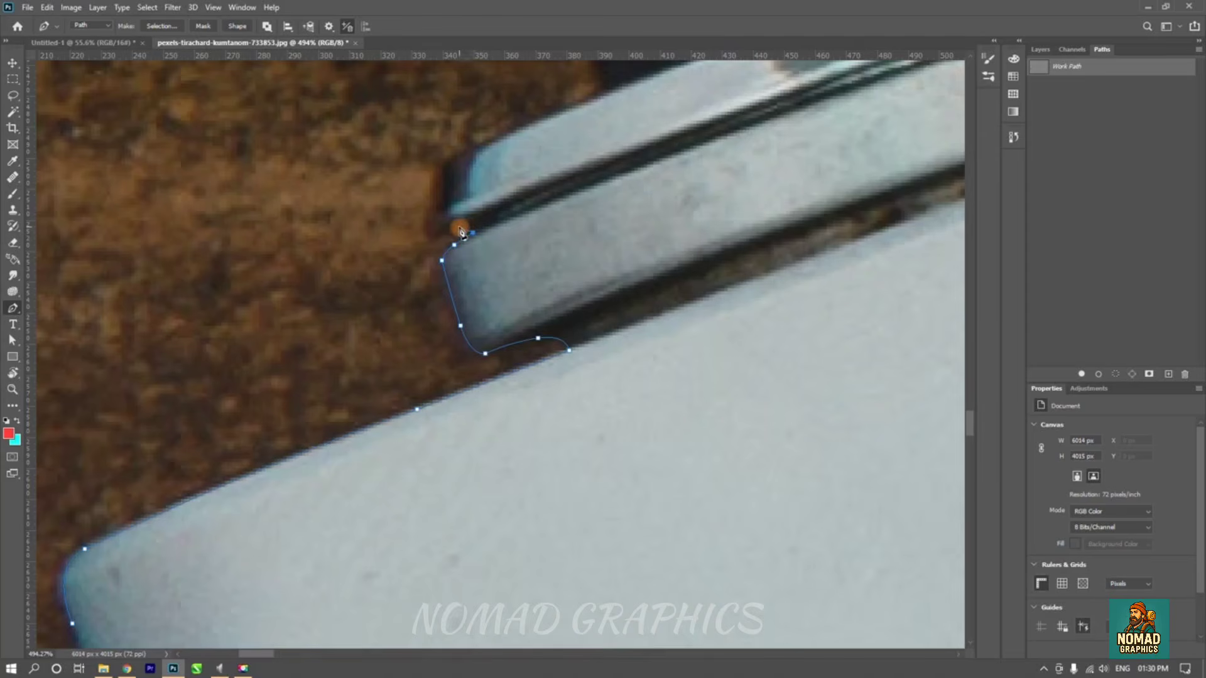
pyautogui.moveTo(461, 227); pyautogui.dragTo(444, 176)
pyautogui.moveTo(443, 167); pyautogui.dragTo(404, 274)
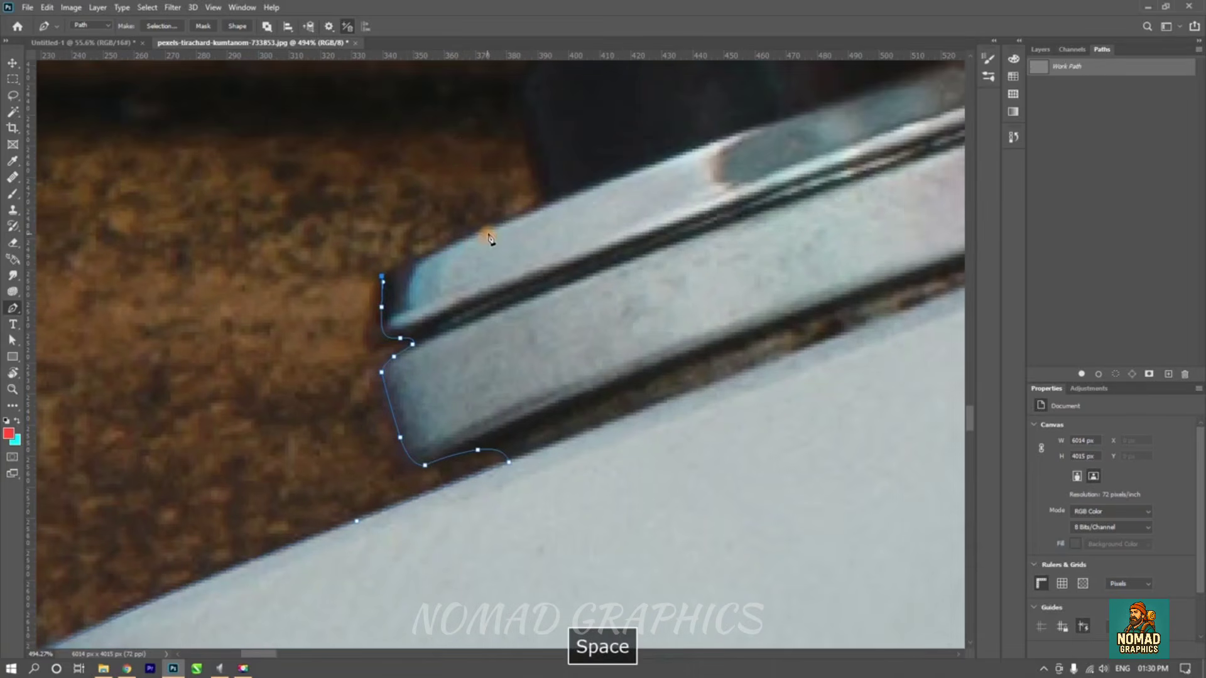
pyautogui.moveTo(497, 225); pyautogui.dragTo(528, 217)
pyautogui.press('space')
pyautogui.moveTo(527, 223); pyautogui.dragTo(419, 298)
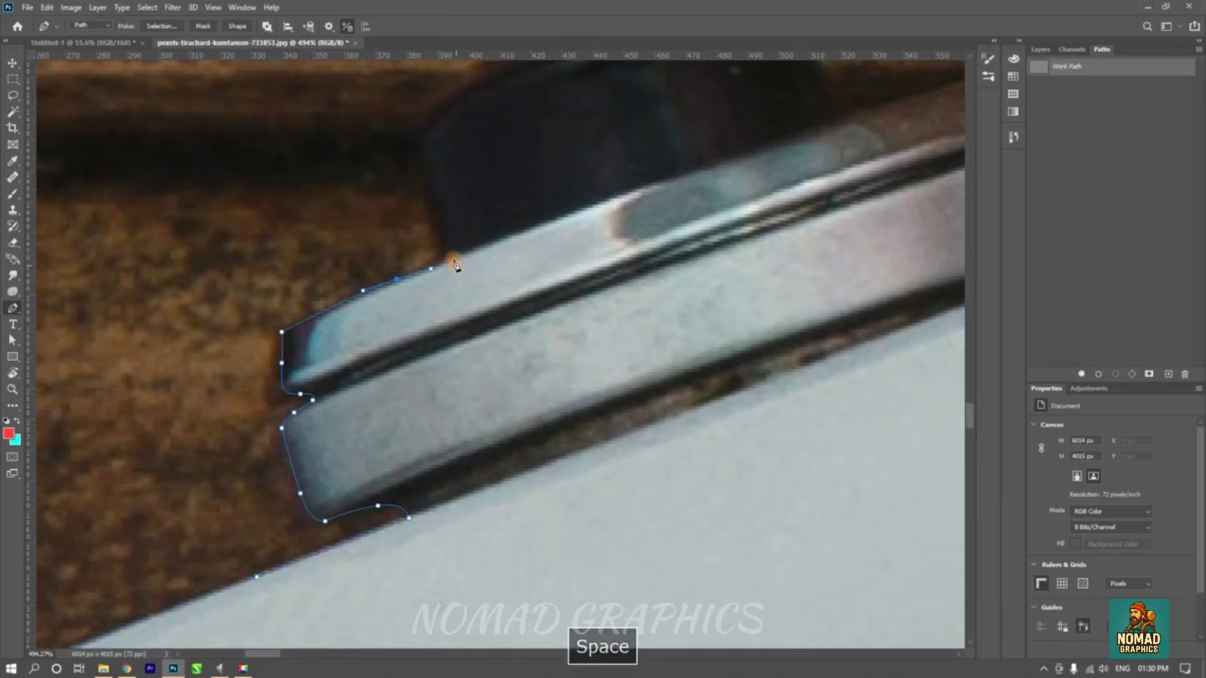
pyautogui.keyDown('alt'); pyautogui.click(397, 280); pyautogui.keyUp('alt')
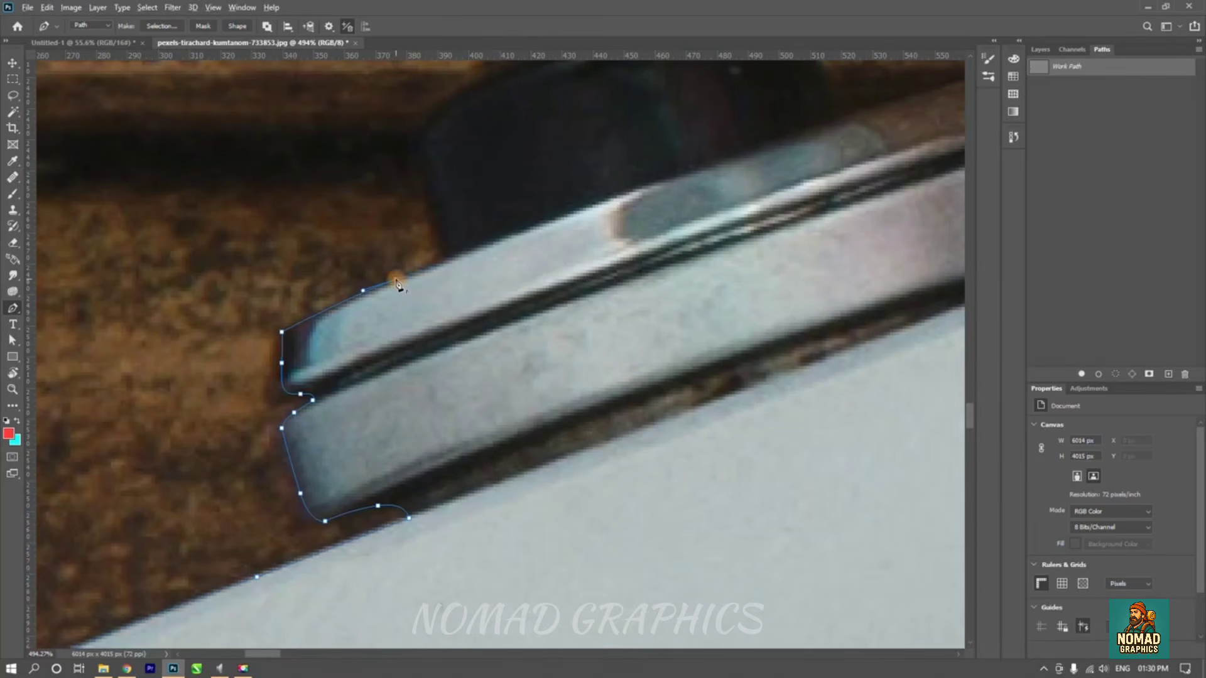
pyautogui.click(446, 260)
# - Trace the path up the black knob's left side and curve it around the knob's upper-left corner
pyautogui.press('space')
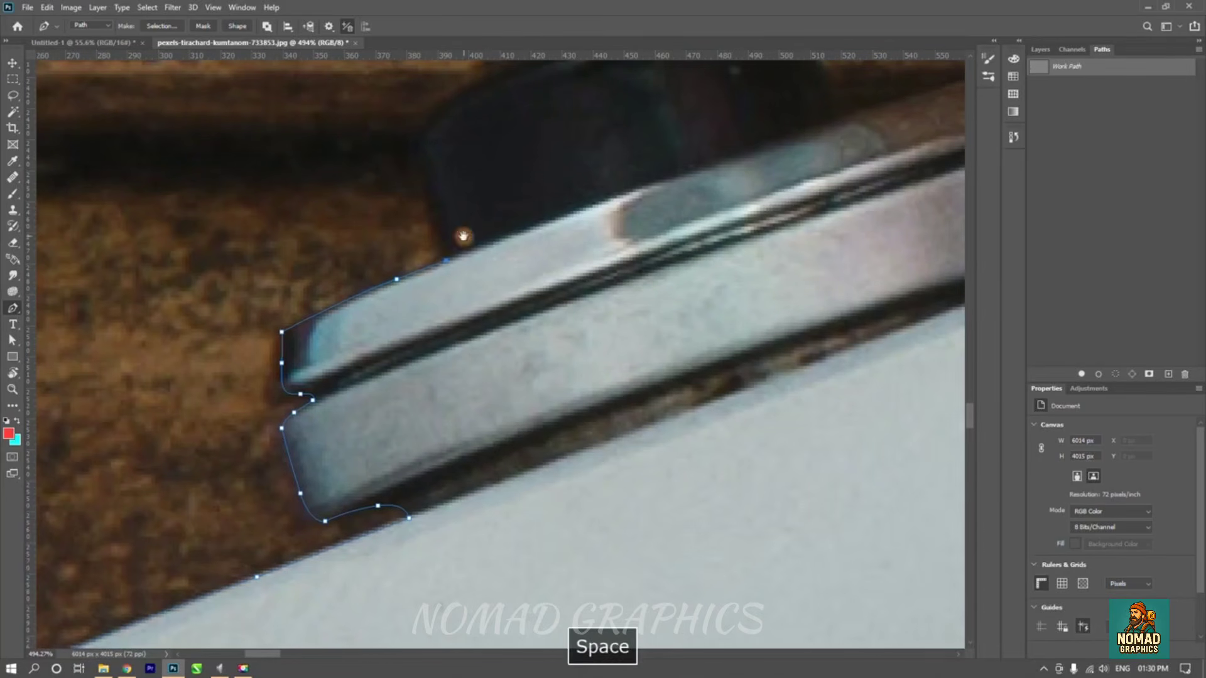
pyautogui.moveTo(463, 243); pyautogui.dragTo(500, 352)
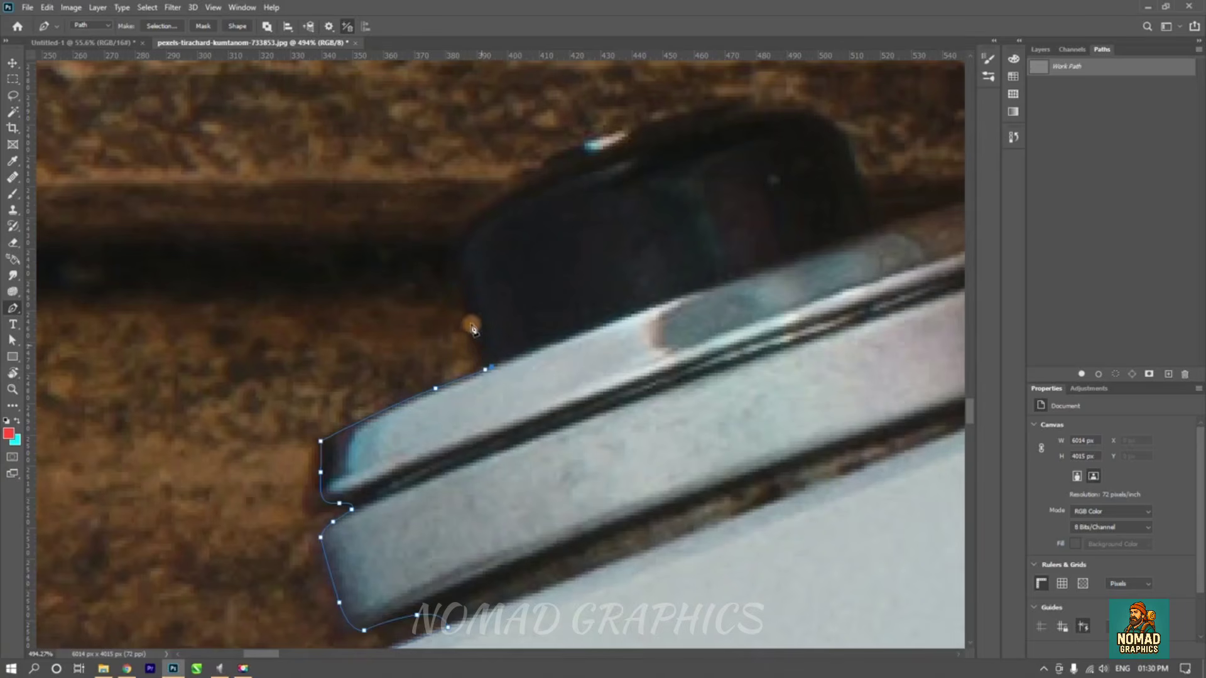
pyautogui.click(464, 258)
pyautogui.press('space')
pyautogui.moveTo(481, 249); pyautogui.dragTo(480, 326)
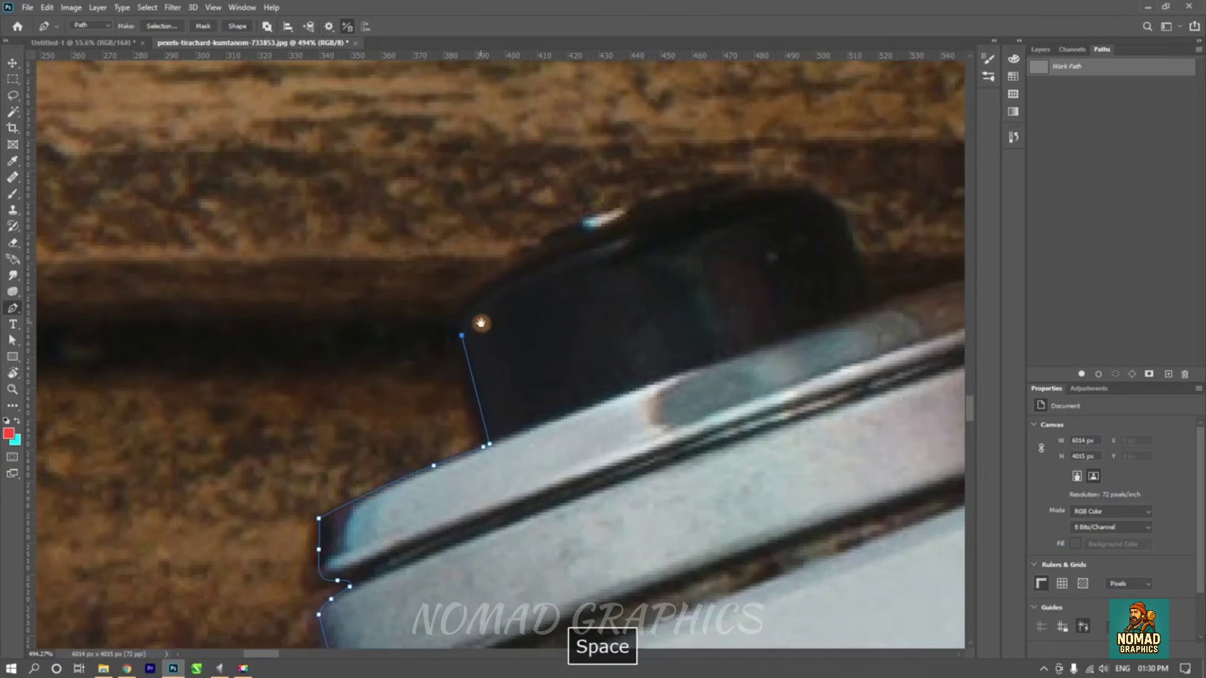
pyautogui.moveTo(496, 284); pyautogui.dragTo(531, 295)
pyautogui.press('space')
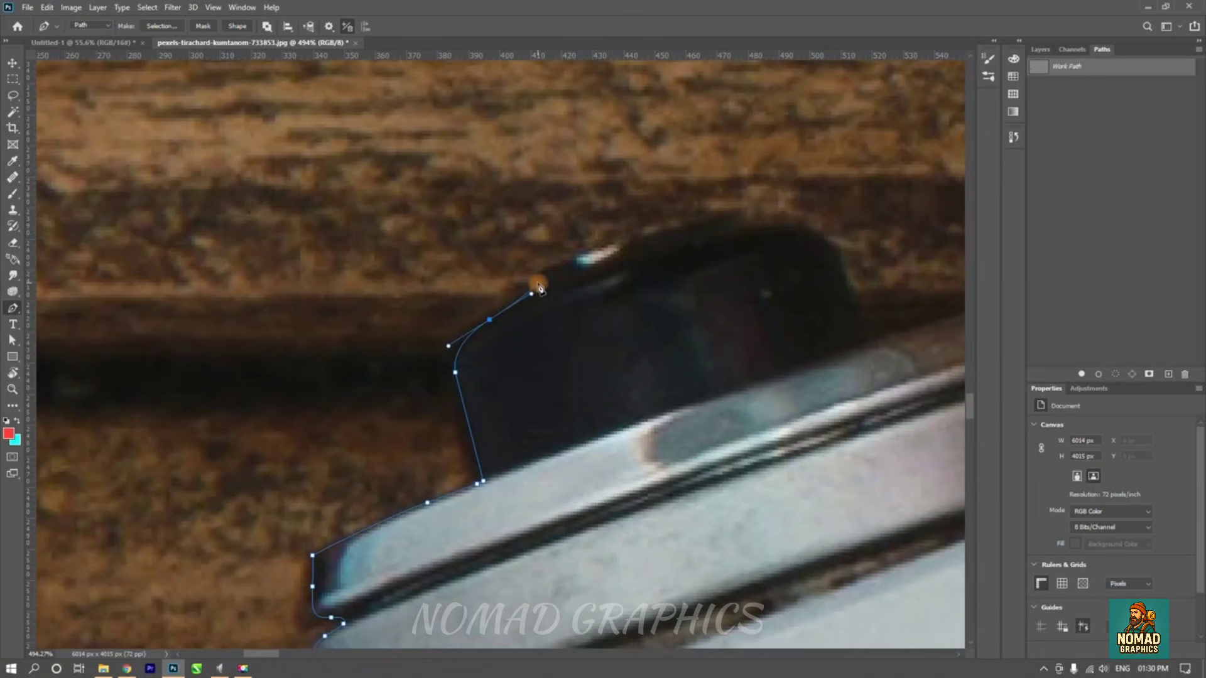
# - Continue the path over the black knob's top and down its right side to the metal rim, undoing misplaced anchors
pyautogui.moveTo(536, 284); pyautogui.dragTo(470, 312)
pyautogui.hotkey('ctrl', 'z')
pyautogui.hotkey('ctrl', 'z')
pyautogui.press('space')
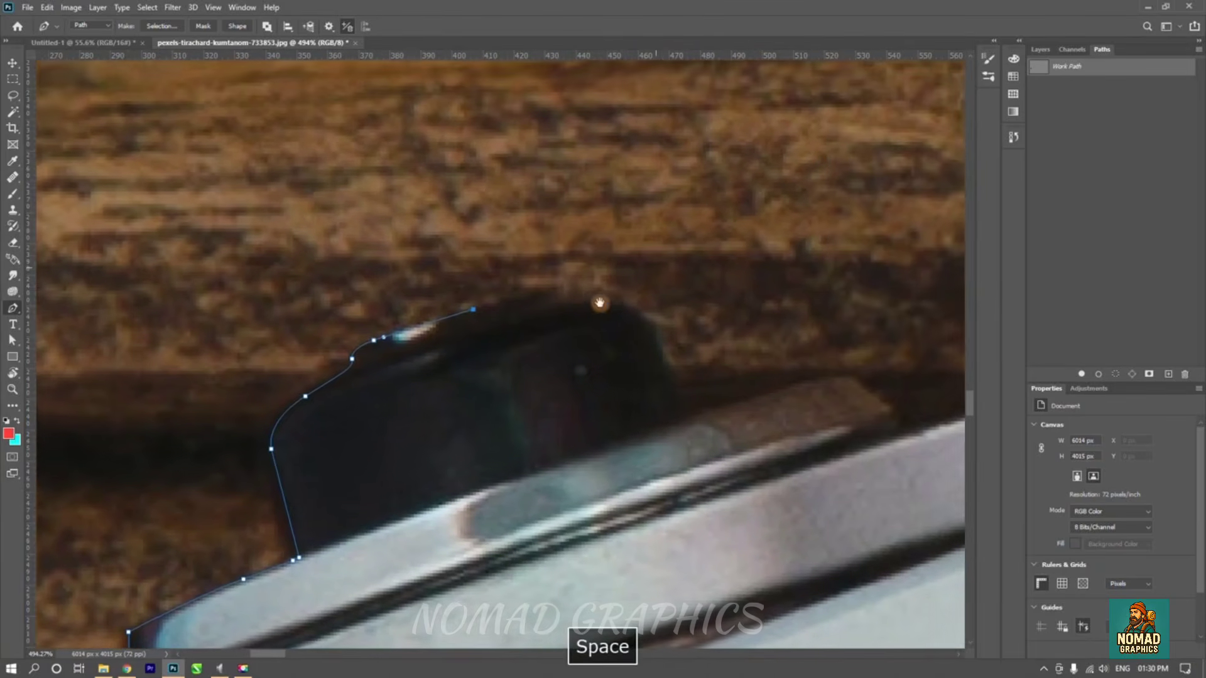
pyautogui.moveTo(616, 305); pyautogui.dragTo(660, 356)
pyautogui.moveTo(671, 419); pyautogui.dragTo(362, 302)
pyautogui.hotkey('ctrl', 'z')
pyautogui.press('space')
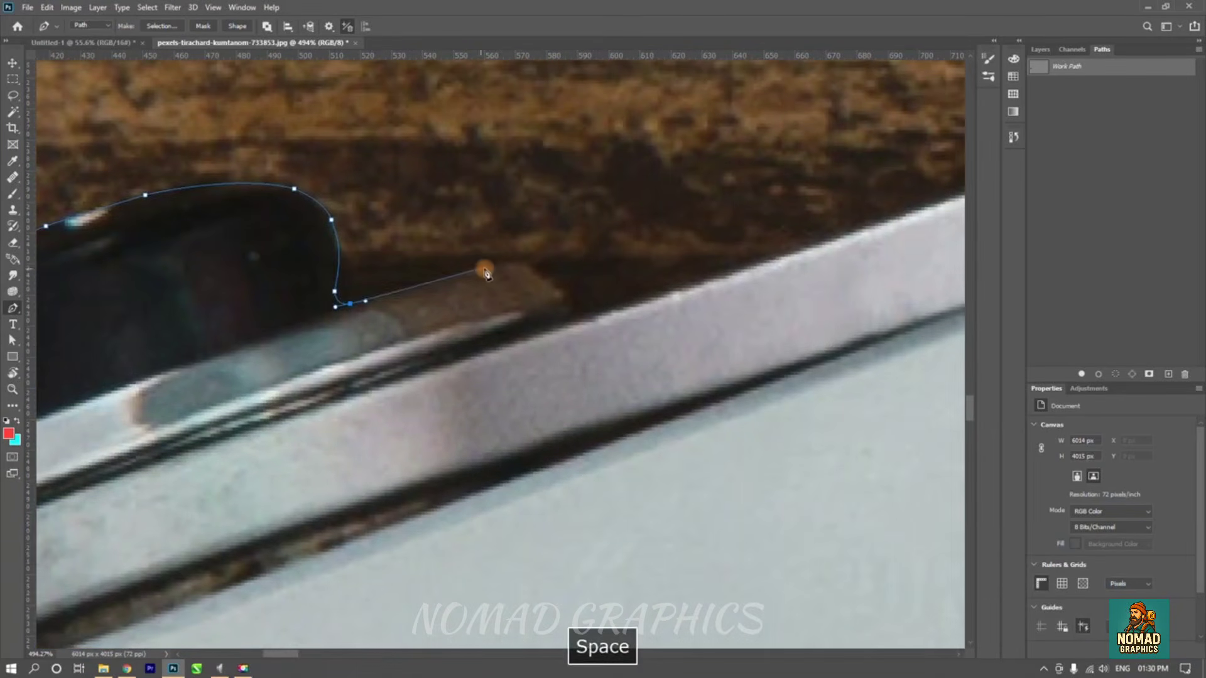
# - Trace the exposed right end of the dial's rim down to the camera's top plate
pyautogui.click(490, 267)
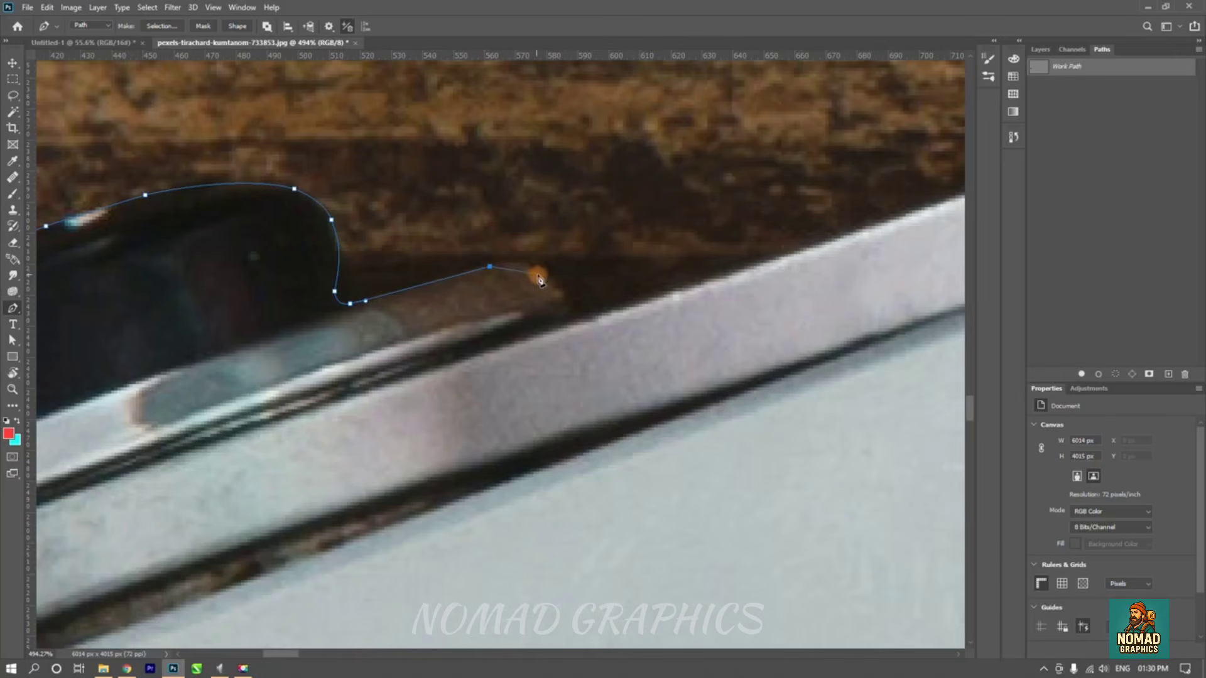
pyautogui.moveTo(537, 274); pyautogui.dragTo(590, 310)
pyautogui.moveTo(597, 323); pyautogui.dragTo(364, 374)
pyautogui.moveTo(525, 336); pyautogui.dragTo(392, 388)
# - Extend the path along the top plate's edge to the start of its raised section
pyautogui.scroll(-2, 621, 301)
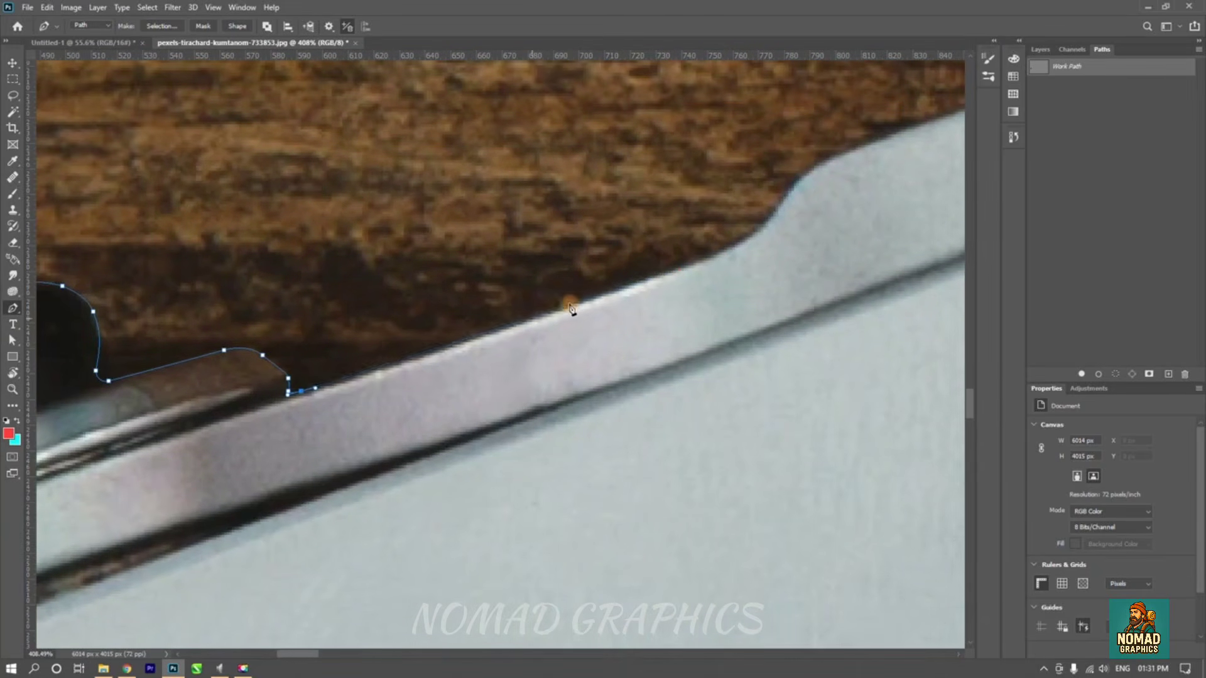
pyautogui.moveTo(585, 300); pyautogui.dragTo(470, 363)
pyautogui.press('space')
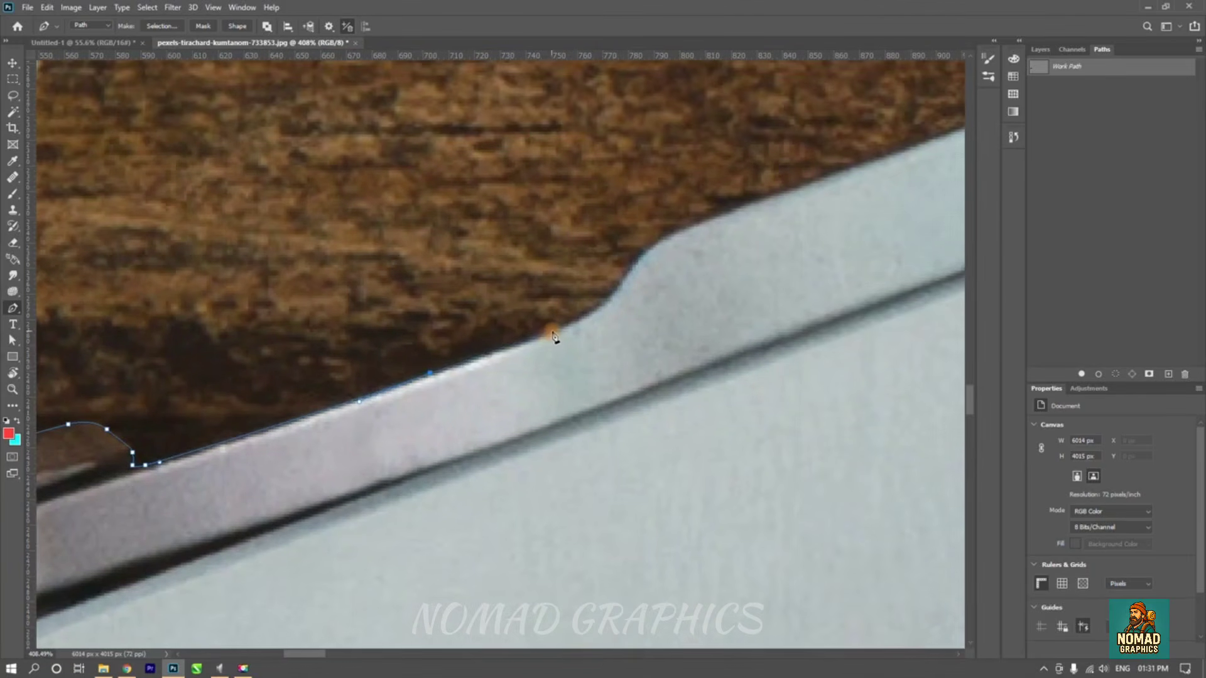
pyautogui.press('space')
pyautogui.moveTo(555, 338); pyautogui.dragTo(491, 371)
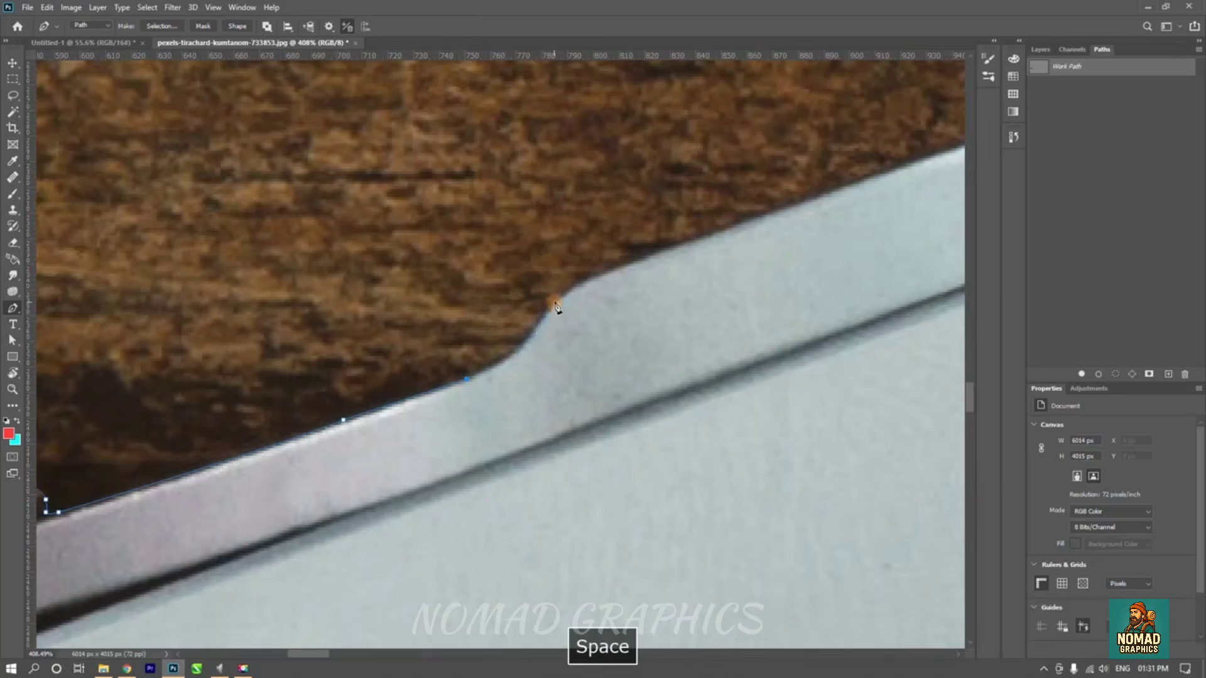
# - Curve the path up the S-shaped shoulder and along the top of the raised section, redoing the shoulder's anchor
pyautogui.moveTo(554, 301); pyautogui.dragTo(592, 233)
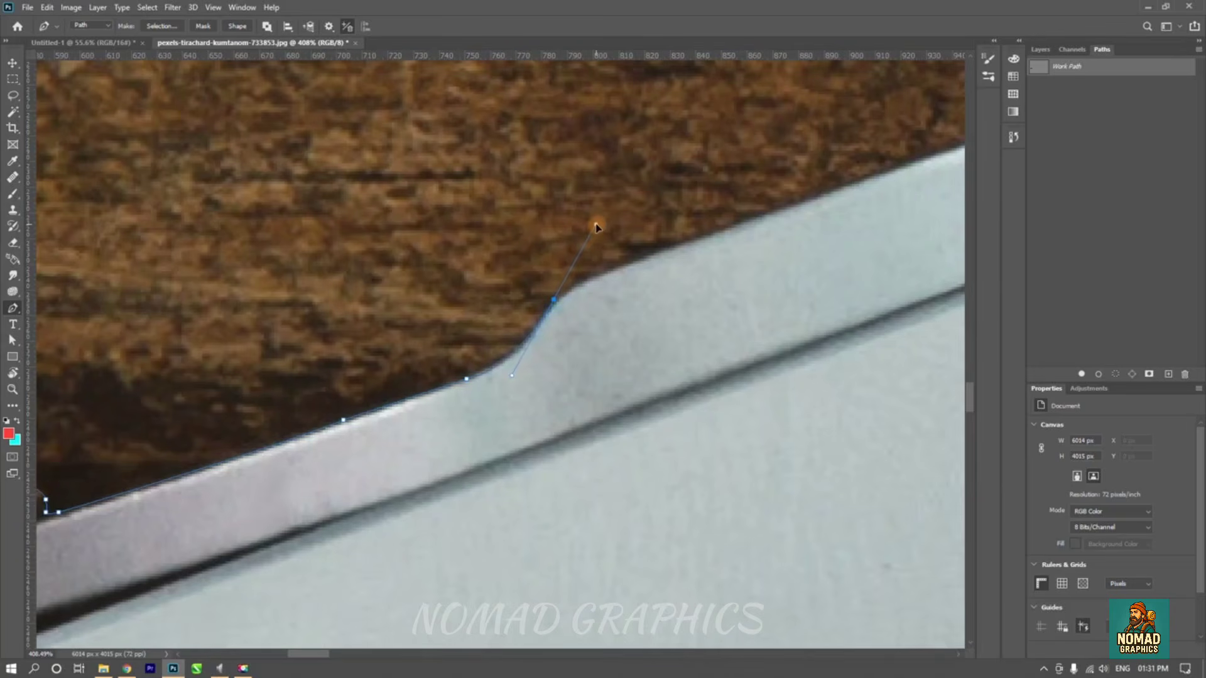
pyautogui.hotkey('ctrl', 'z')
pyautogui.moveTo(551, 307); pyautogui.dragTo(584, 248)
pyautogui.moveTo(573, 316); pyautogui.dragTo(377, 437)
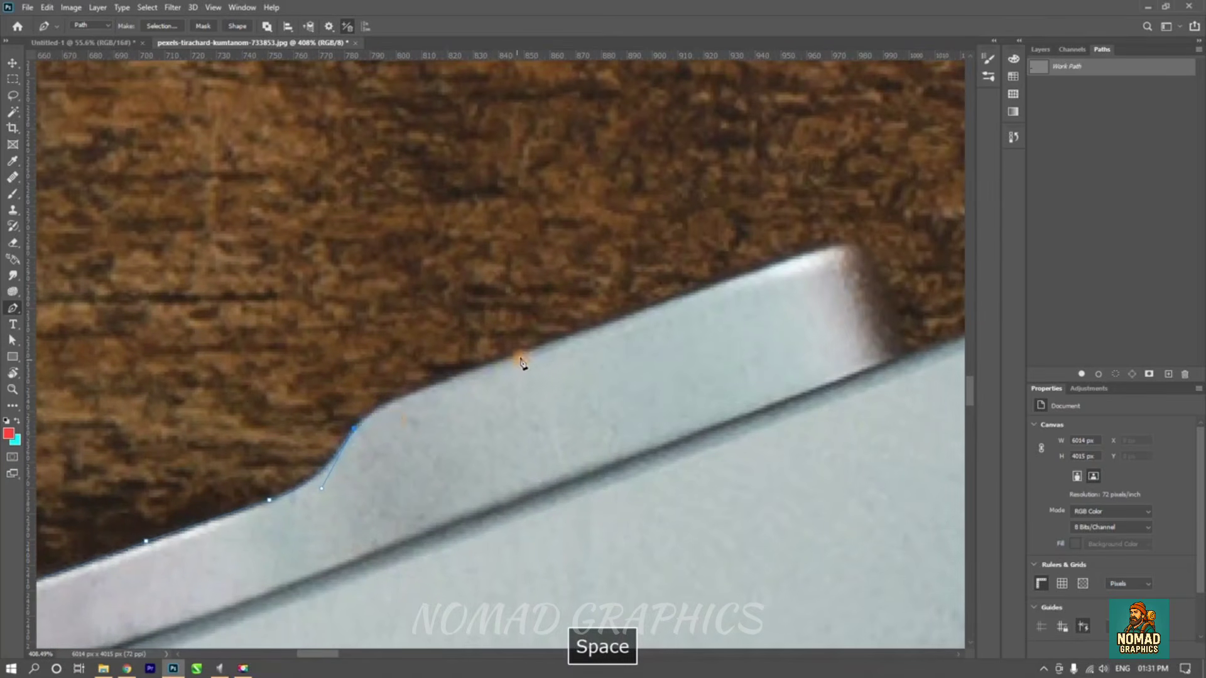
pyautogui.moveTo(522, 355); pyautogui.dragTo(479, 412)
# - Trace around the raised section's right corner and down its end to the camera body's edge
pyautogui.press('space')
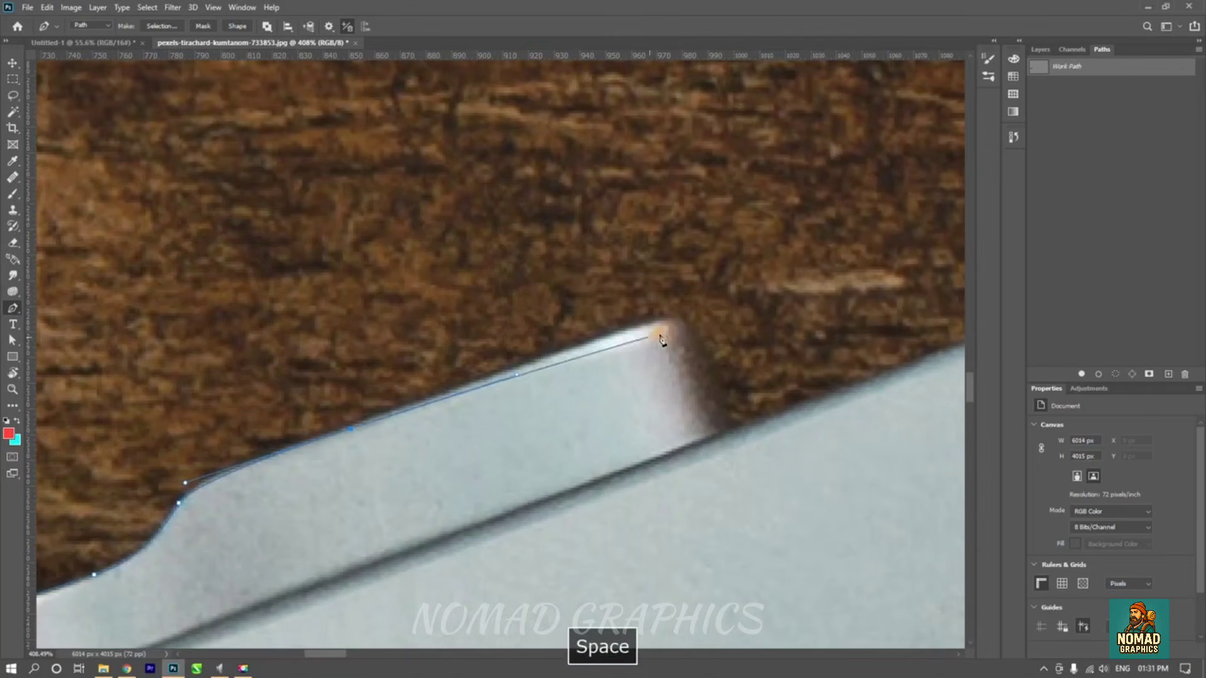
pyautogui.moveTo(660, 323); pyautogui.dragTo(715, 373)
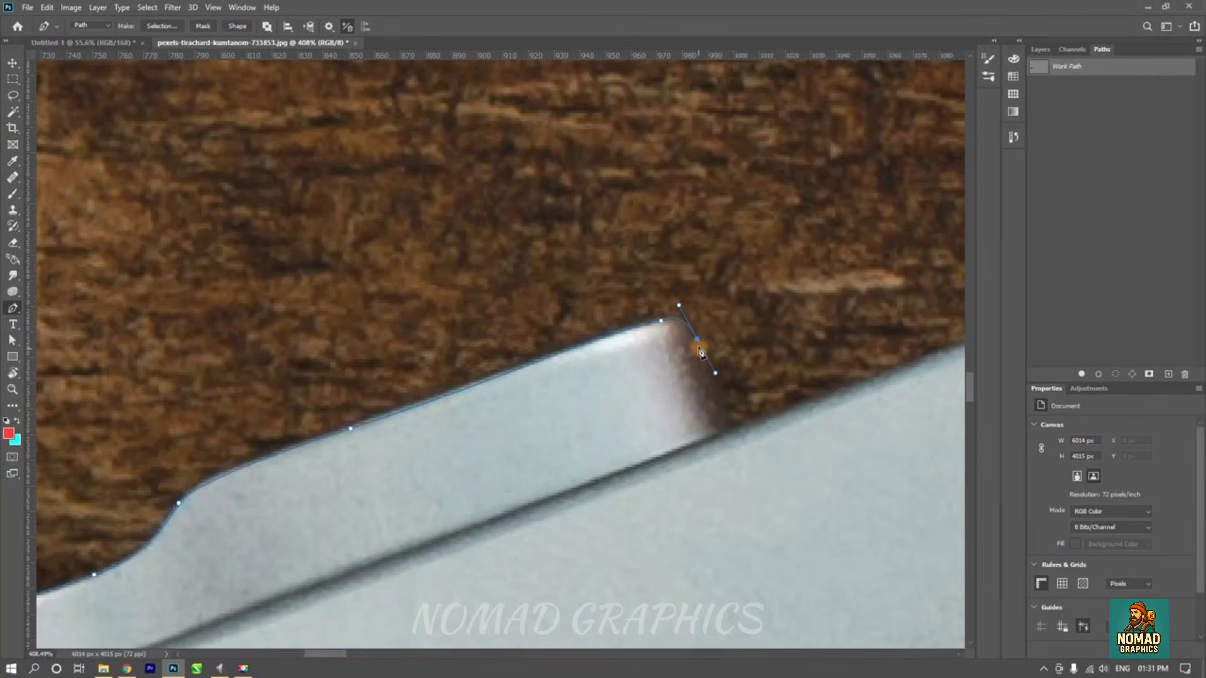
pyautogui.click(730, 430)
pyautogui.moveTo(697, 432); pyautogui.dragTo(394, 442)
# - Trace the body's edge to the accessory shoe's left bracket and around the bracket's outer side to its tip
pyautogui.scroll(-4, 165, 488)
pyautogui.scroll(-10, 166, 493)
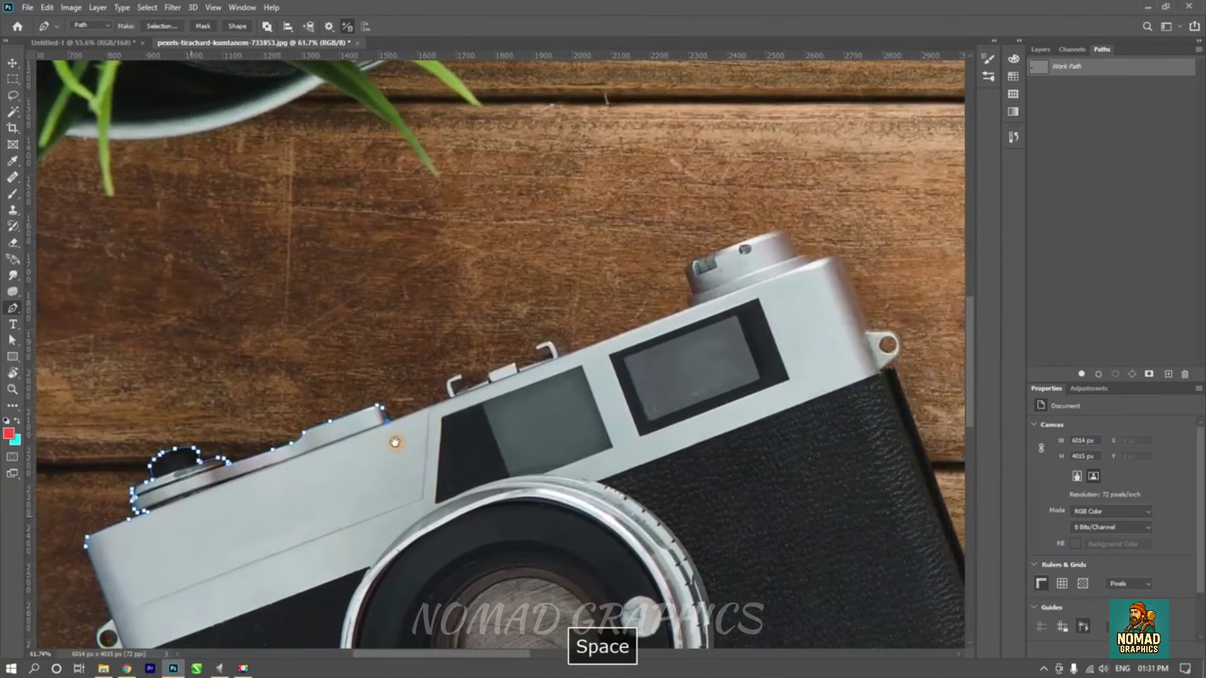
pyautogui.scroll(8, 394, 441)
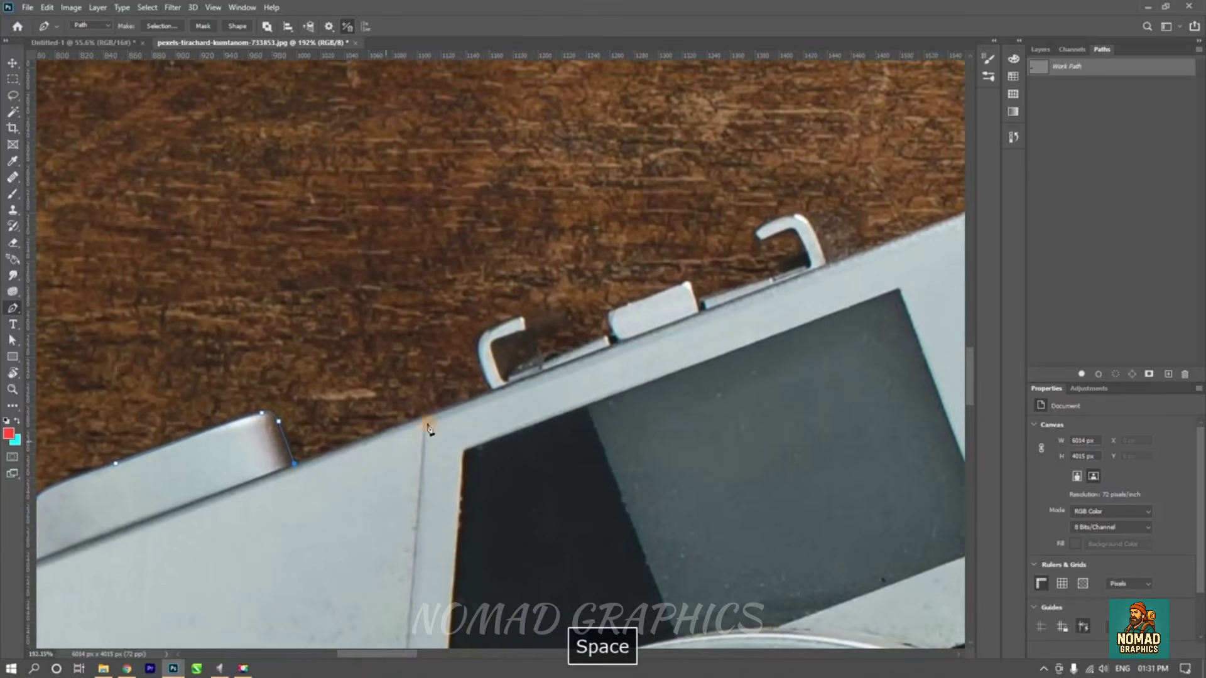
pyautogui.scroll(-10, 499, 386)
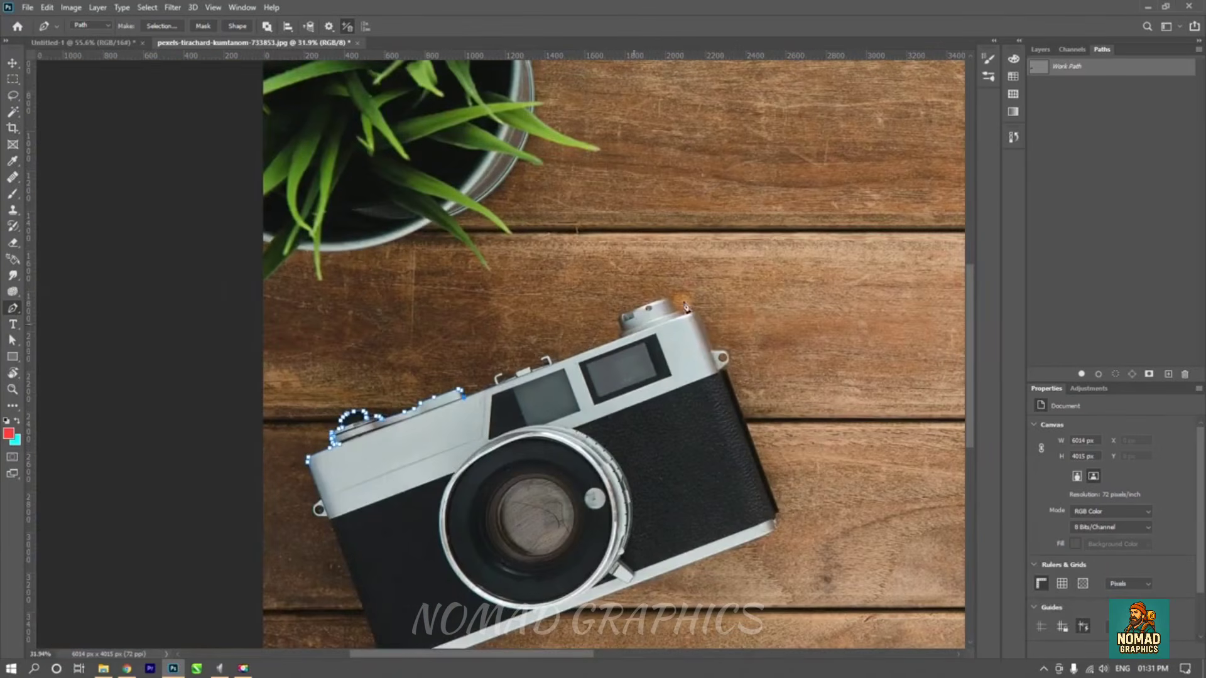
pyautogui.scroll(8, 489, 383)
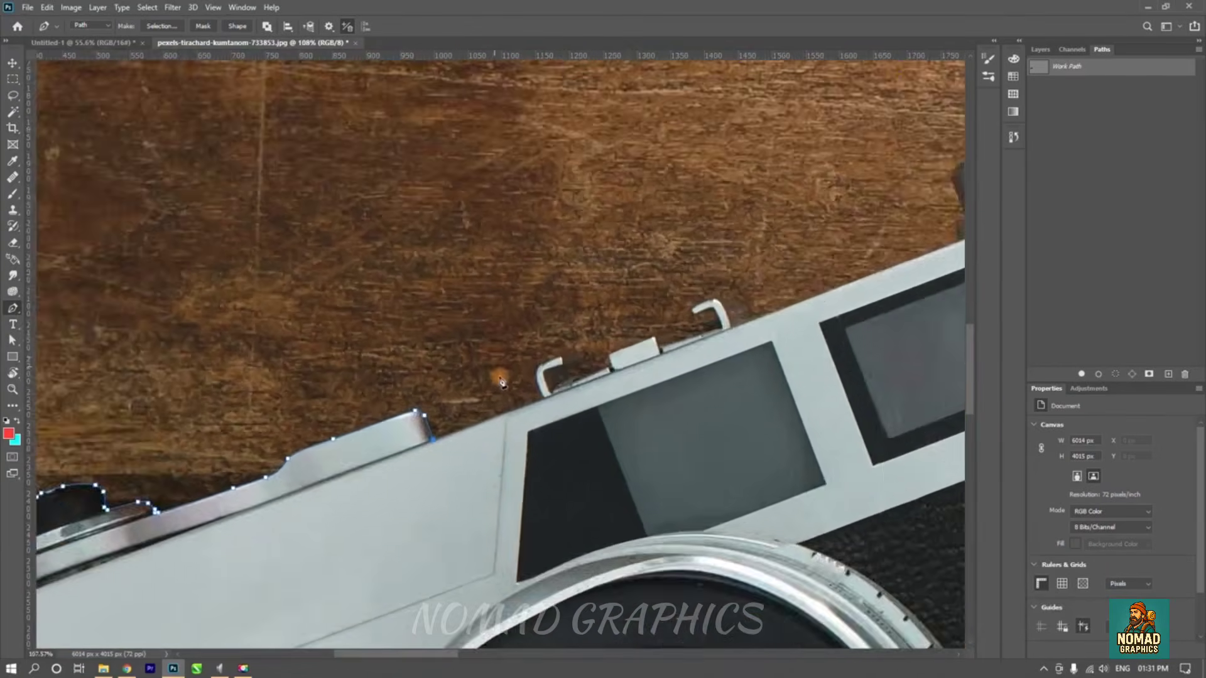
pyautogui.scroll(5, 501, 381)
pyautogui.press('space')
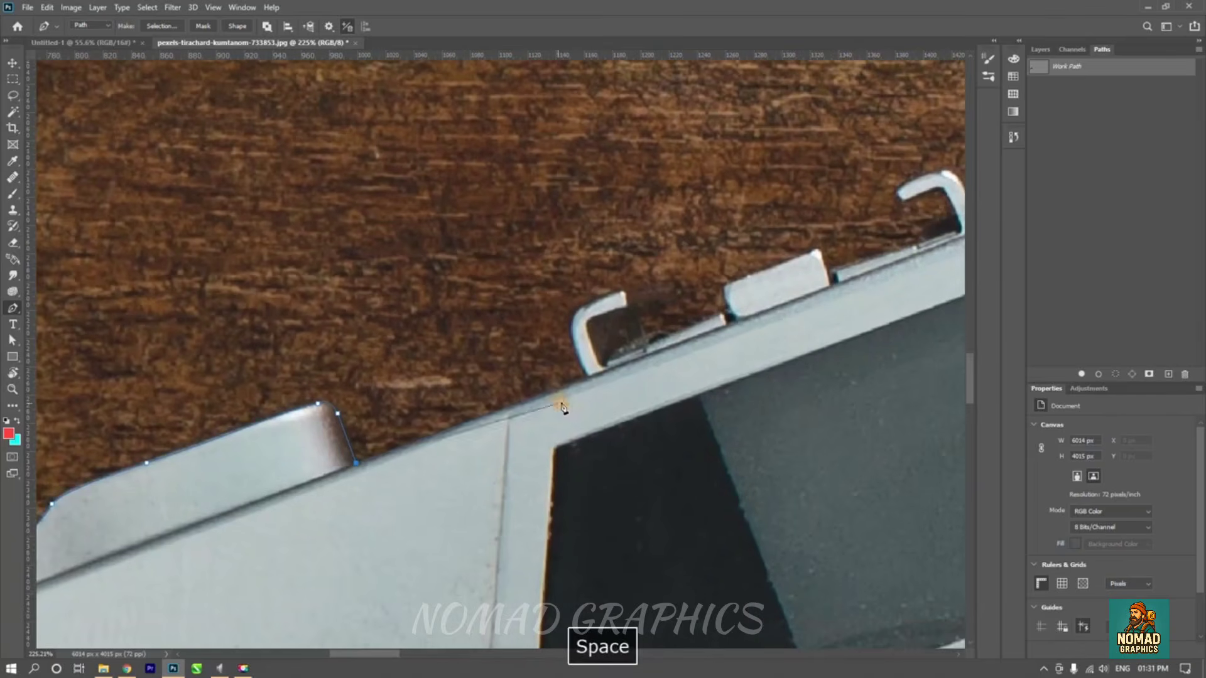
pyautogui.click(588, 380)
pyautogui.moveTo(581, 304); pyautogui.dragTo(582, 294)
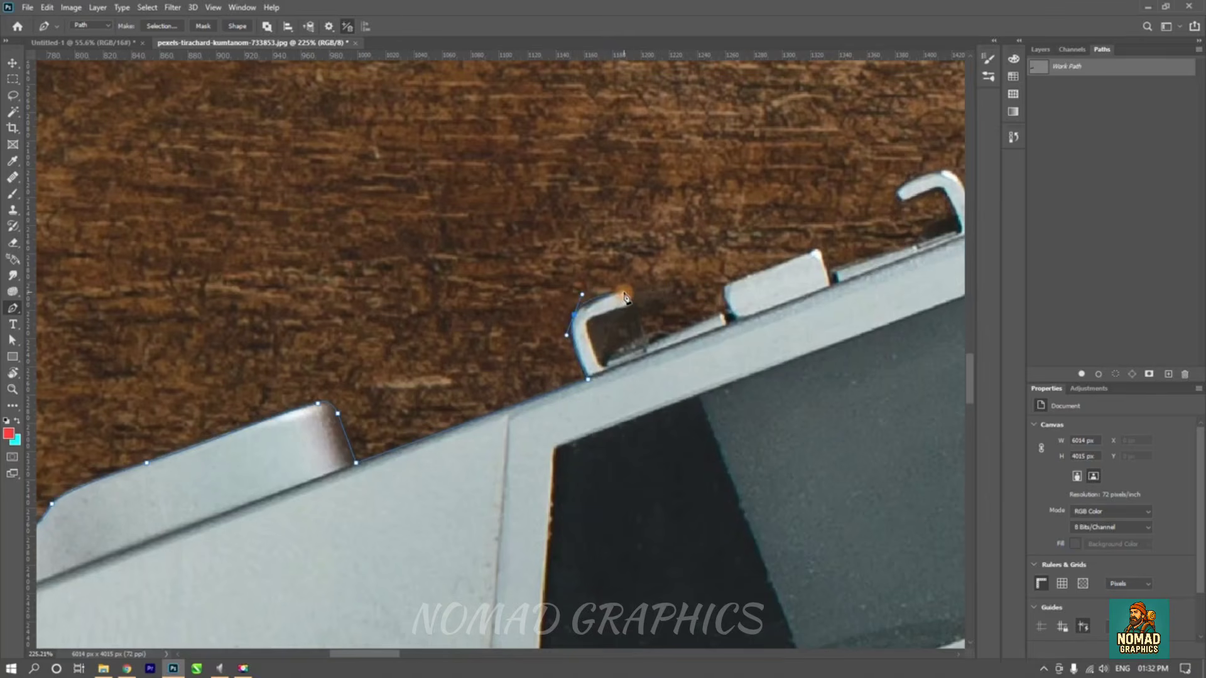
pyautogui.keyDown('alt'); pyautogui.click(574, 315); pyautogui.keyUp('alt')
pyautogui.moveTo(621, 294); pyautogui.dragTo(656, 289)
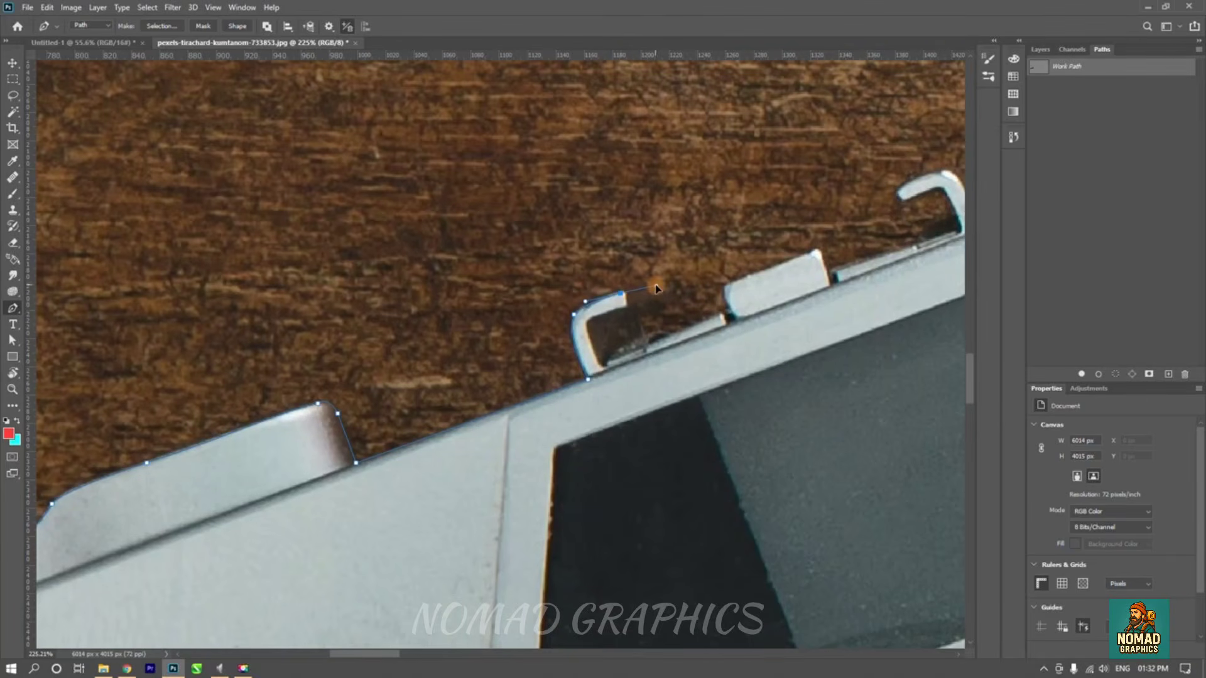
pyautogui.keyDown('alt'); pyautogui.click(621, 295); pyautogui.keyUp('alt')
# - Trace the left bracket's tip and inner side down to its base, undoing the overlong curve beyond it
pyautogui.click(624, 307)
pyautogui.click(586, 325)
pyautogui.scroll(5, 608, 371)
pyautogui.scroll(-1, 603, 375)
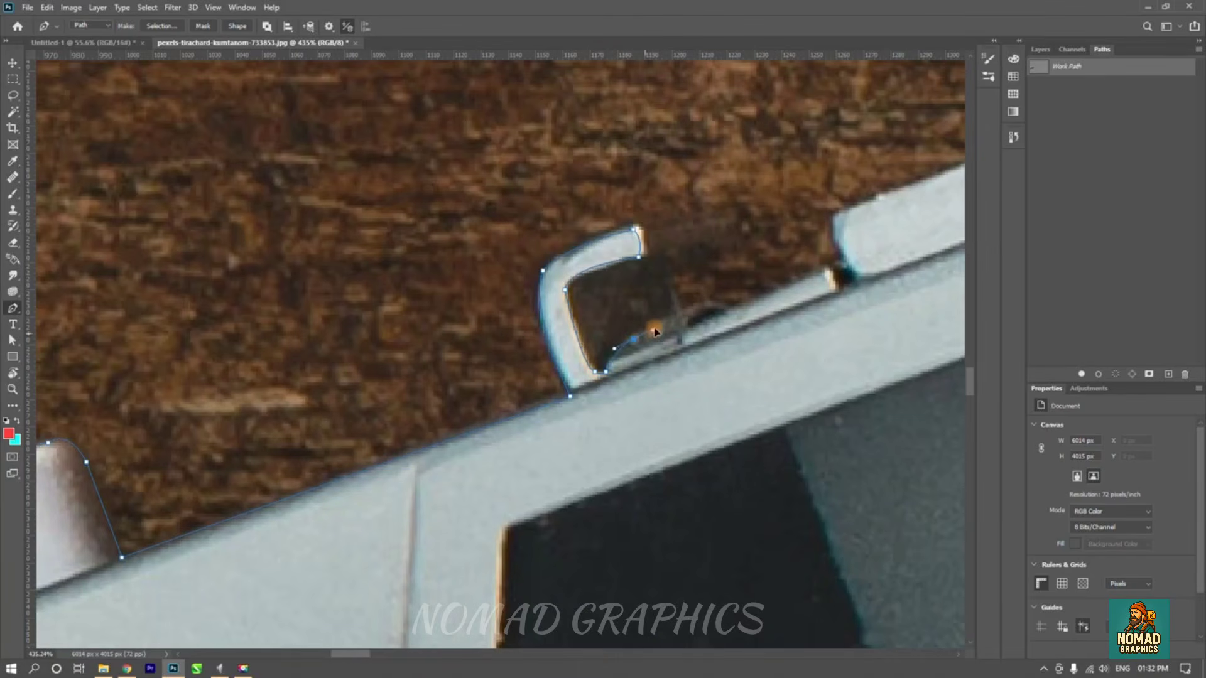
pyautogui.moveTo(635, 340); pyautogui.dragTo(662, 321)
pyautogui.scroll(-4, 669, 327)
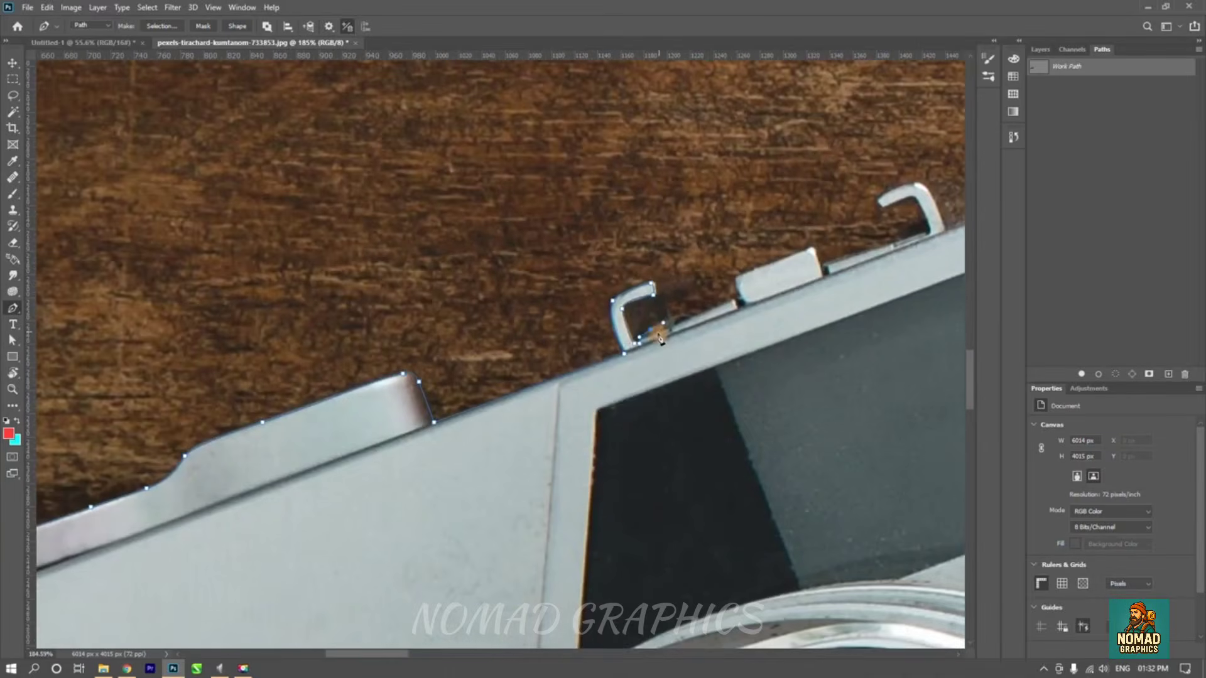
pyautogui.hotkey('ctrl', 'z')
pyautogui.scroll(1, 657, 342)
pyautogui.scroll(2, 657, 342)
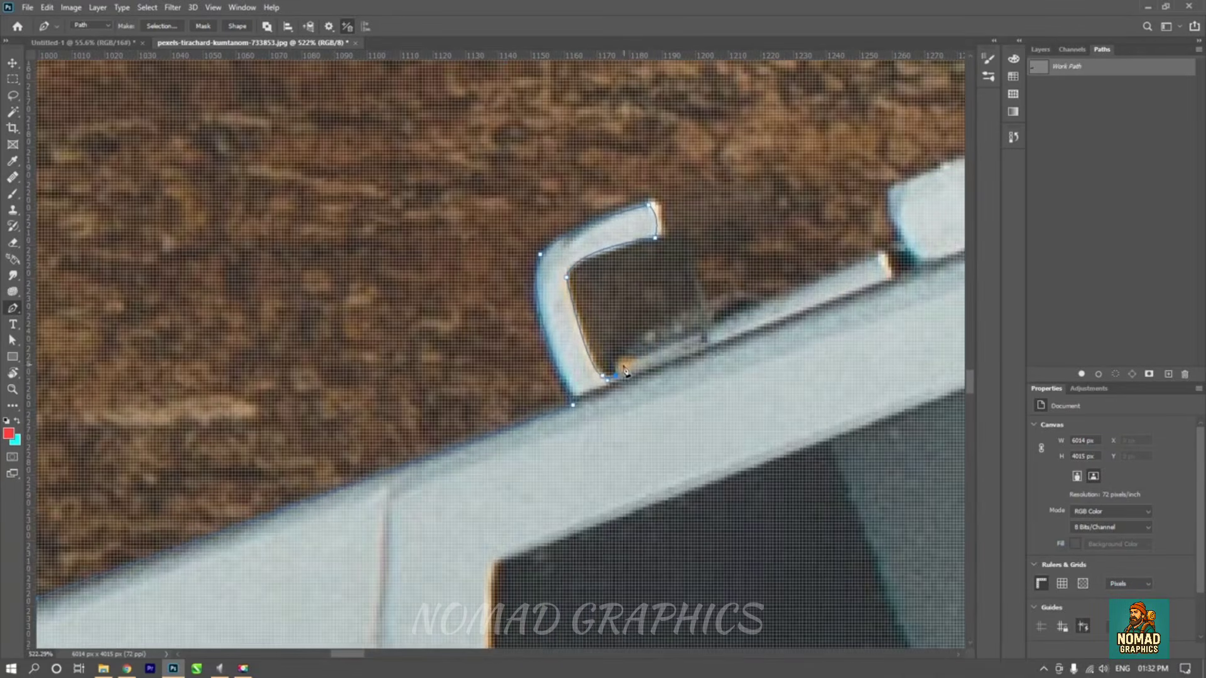
pyautogui.scroll(-1, 638, 356)
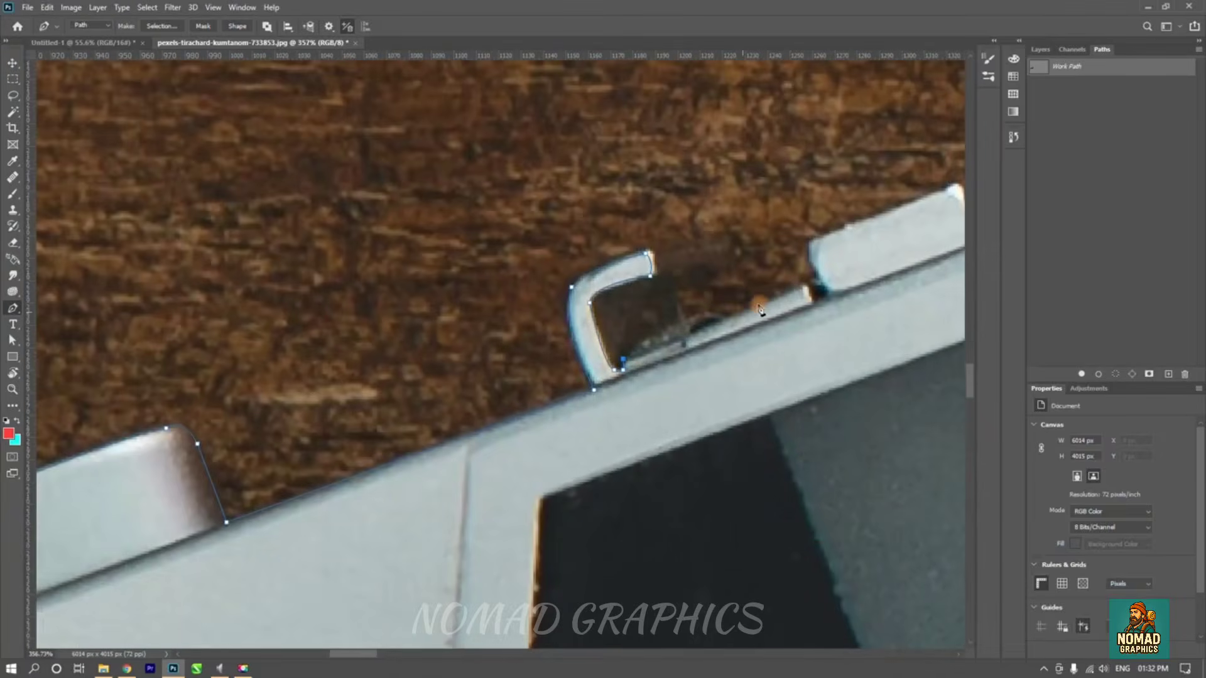
# - Continue the path along the shoe's left rail, through the small gap and up the center block's left edge
pyautogui.moveTo(805, 287); pyautogui.dragTo(813, 309)
pyautogui.click(813, 303)
pyautogui.click(827, 296)
pyautogui.click(811, 260)
pyautogui.moveTo(827, 234); pyautogui.dragTo(547, 350)
pyautogui.press('space')
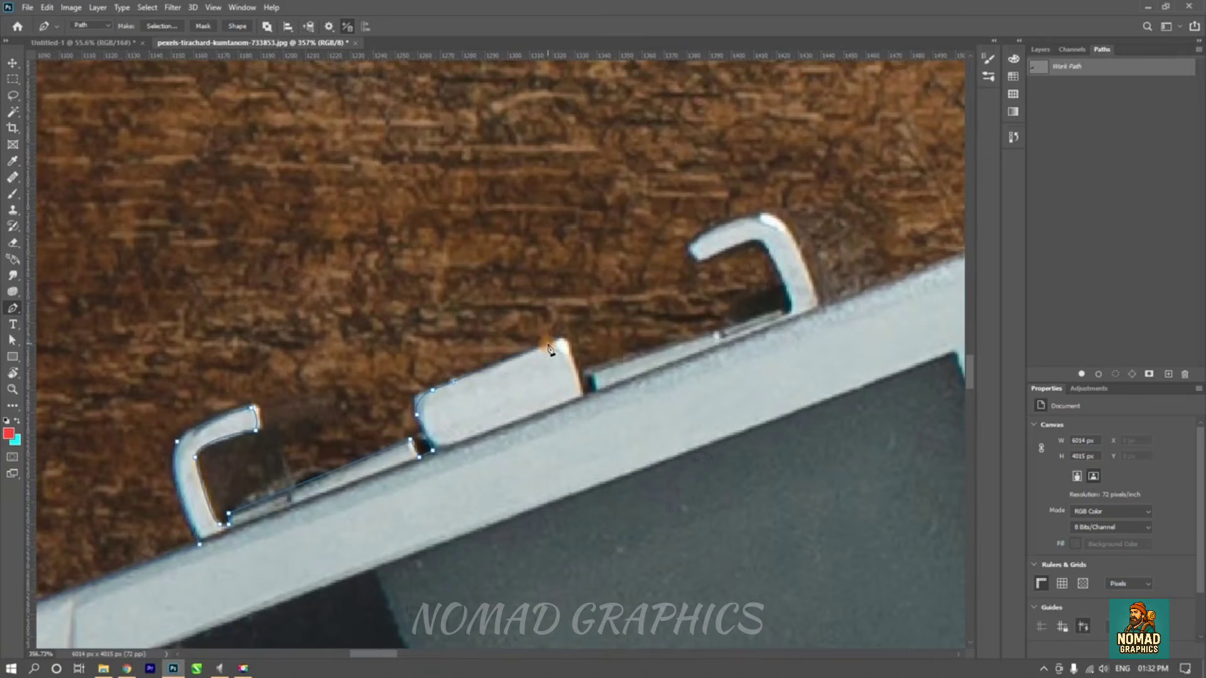
# - Trace the center block's top edge and right side, crossing the gap to the start of the shoe's right rail
pyautogui.click(547, 343)
pyautogui.click(564, 337)
pyautogui.click(569, 353)
pyautogui.moveTo(576, 370); pyautogui.dragTo(576, 370)
pyautogui.click(586, 373)
pyautogui.click(599, 361)
# - Trace along the right rail and up the right bracket's inner side toward its tip
pyautogui.moveTo(744, 341); pyautogui.dragTo(553, 364)
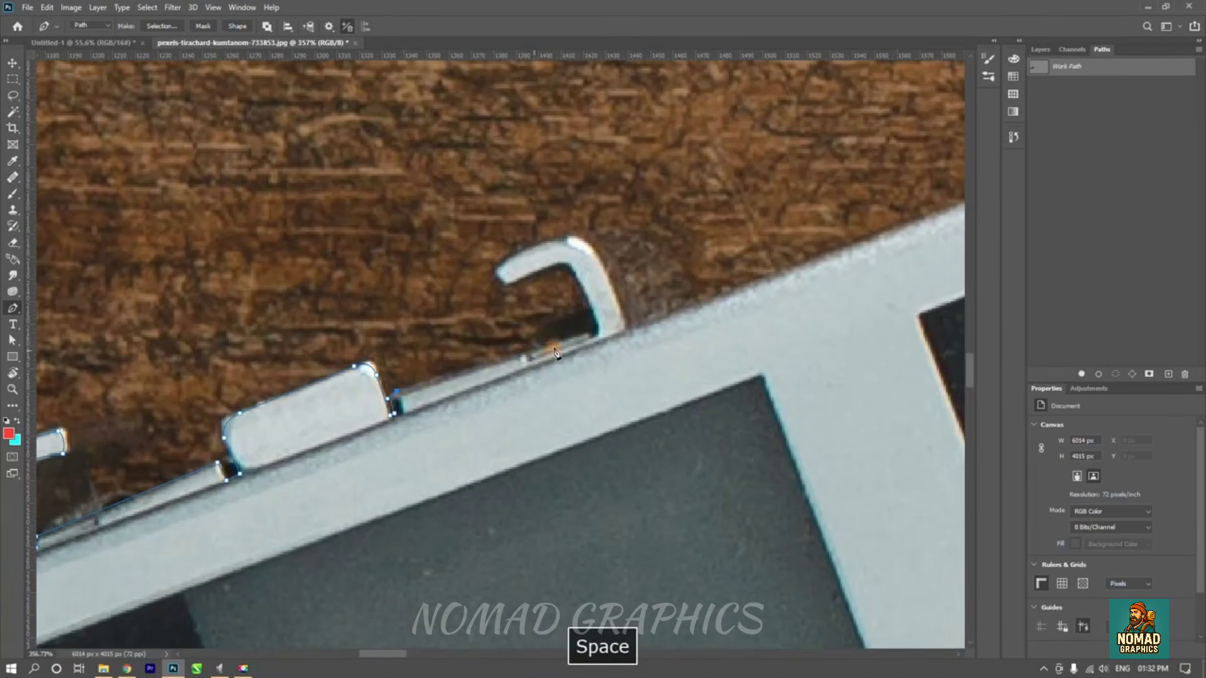
pyautogui.hotkey('ctrl', 'z')
pyautogui.click(596, 328)
pyautogui.click(596, 311)
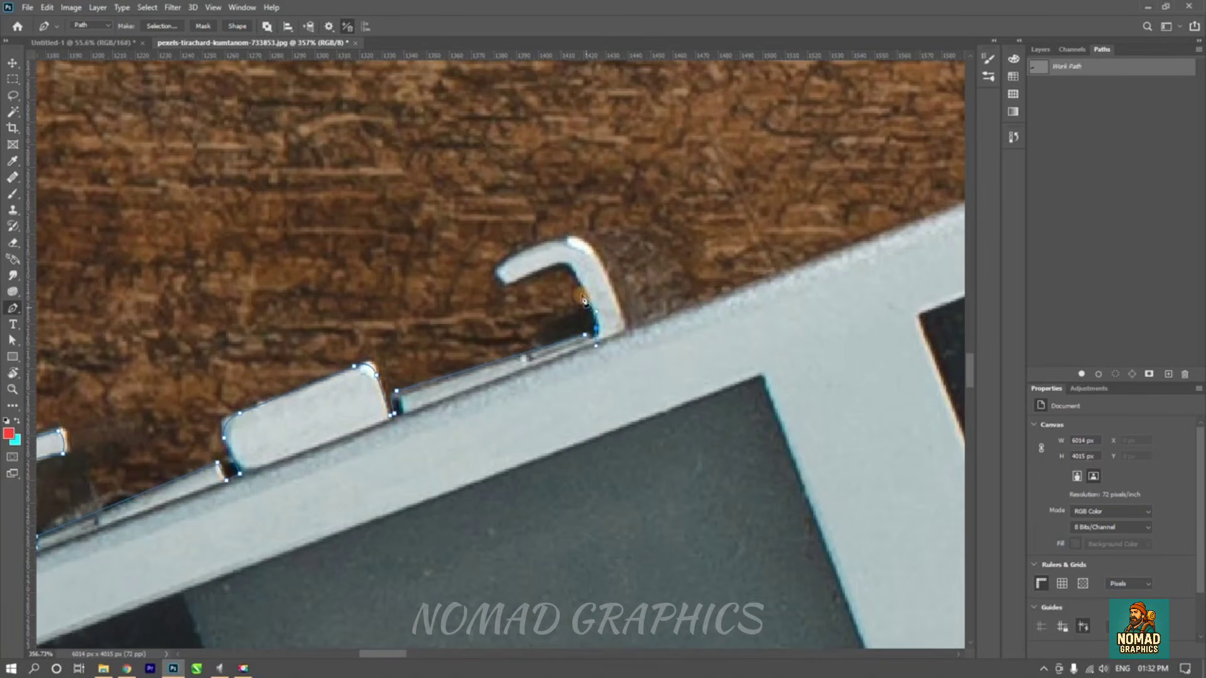
pyautogui.click(570, 268)
pyautogui.moveTo(548, 270); pyautogui.dragTo(517, 255)
# - Trace the right bracket's tip and curved outer side down to the camera body's edge
pyautogui.keyDown('alt'); pyautogui.click(500, 264); pyautogui.keyUp('alt')
pyautogui.moveTo(565, 245); pyautogui.dragTo(584, 242)
pyautogui.click(589, 242)
pyautogui.moveTo(601, 265); pyautogui.dragTo(609, 295)
pyautogui.click(626, 332)
# - Extend the path along the body's top edge from the right bracket to the base of the silver dial
pyautogui.press('space')
pyautogui.moveTo(647, 339); pyautogui.dragTo(366, 459)
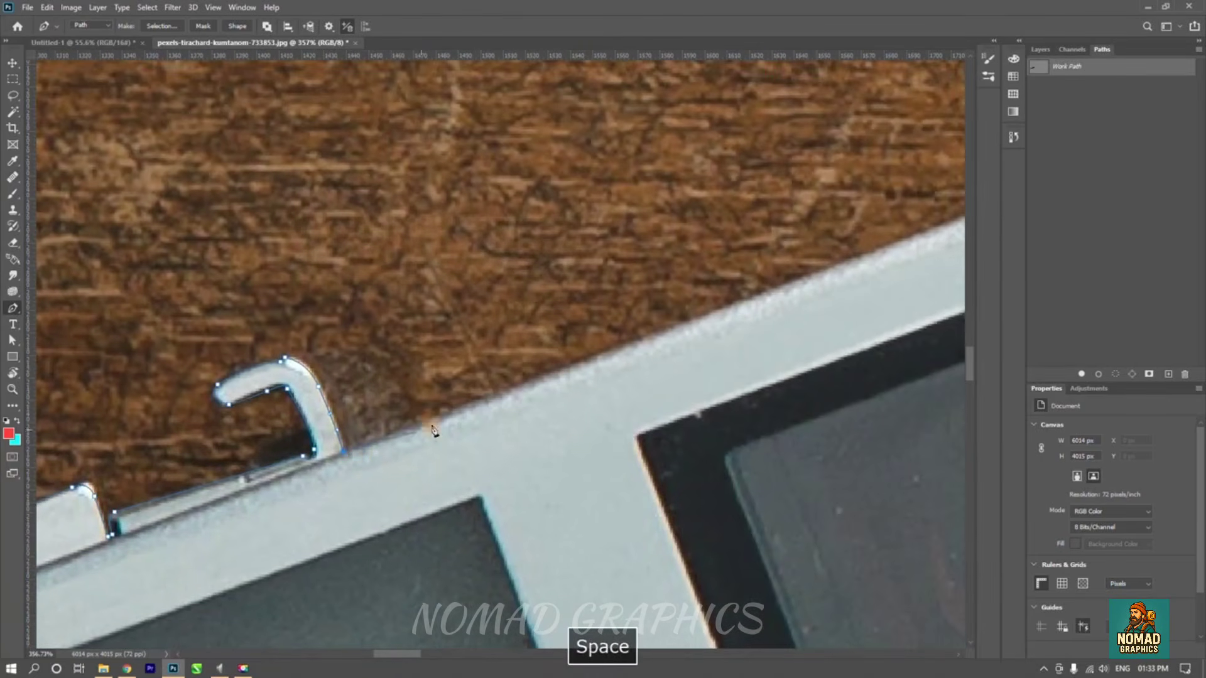
pyautogui.press('space')
pyautogui.moveTo(716, 339); pyautogui.dragTo(124, 566)
pyautogui.click(504, 392)
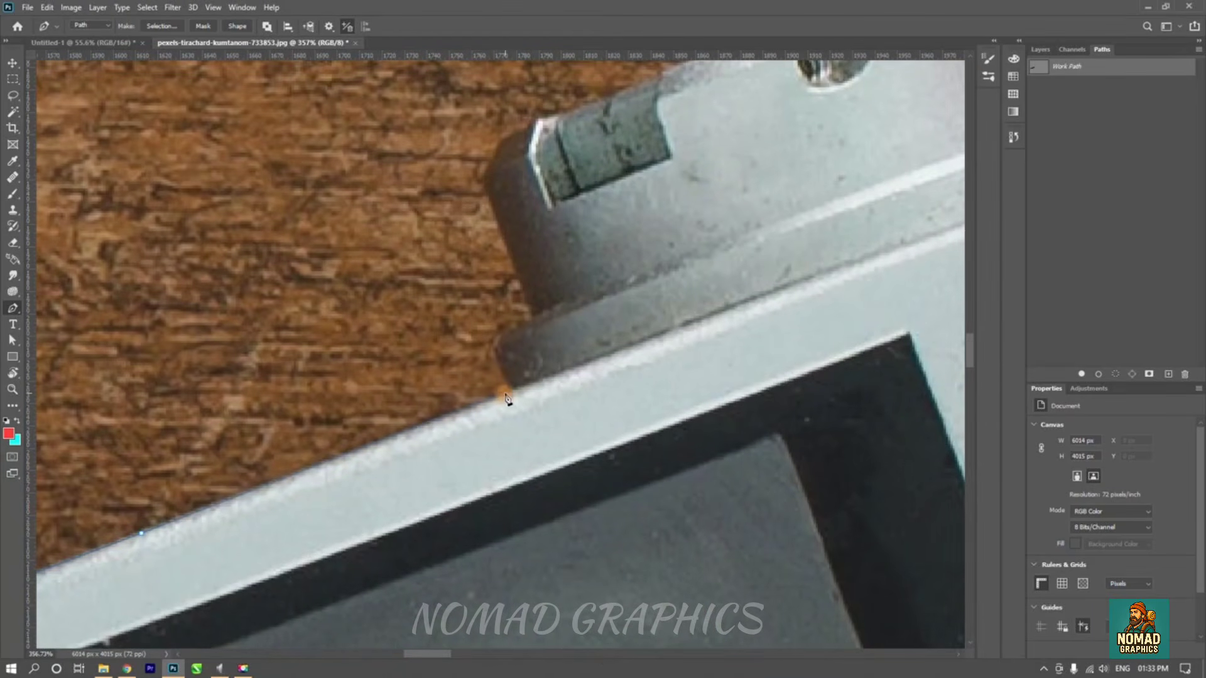
# - Trace the left end of the silver dial's lower collar, the dial's left side and its upper-left corner
pyautogui.click(496, 357)
pyautogui.moveTo(531, 318); pyautogui.dragTo(540, 384)
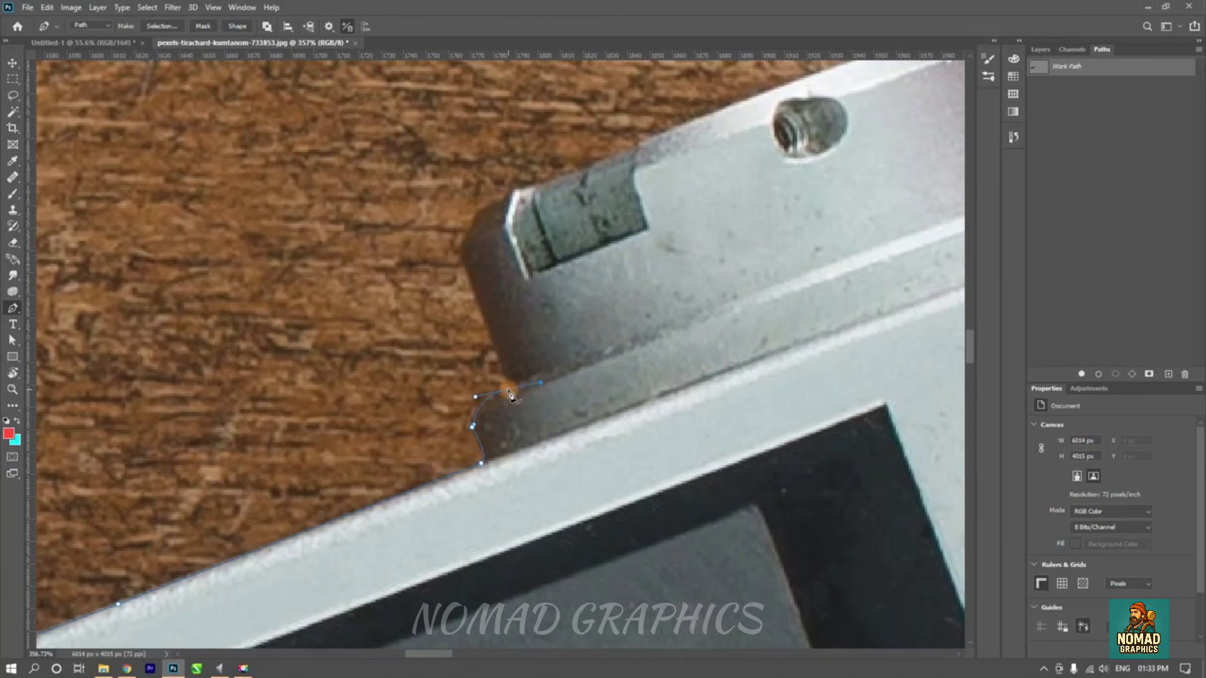
pyautogui.moveTo(496, 308); pyautogui.dragTo(521, 359)
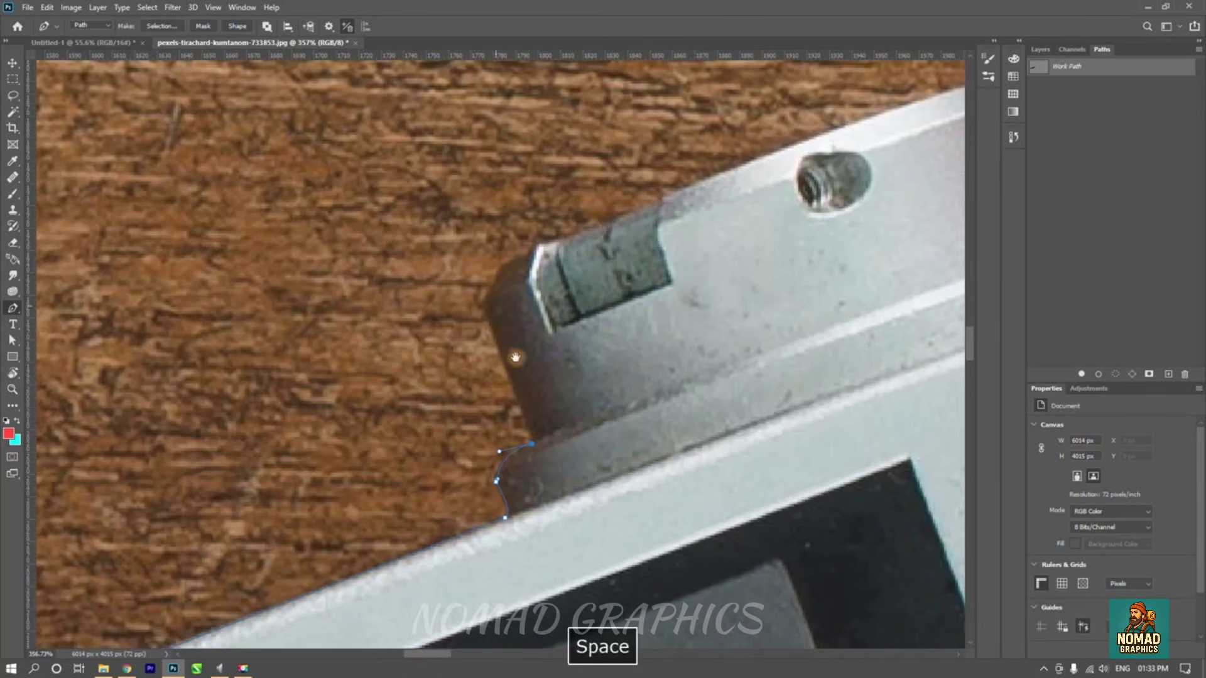
pyautogui.click(486, 306)
pyautogui.moveTo(486, 307); pyautogui.dragTo(505, 383)
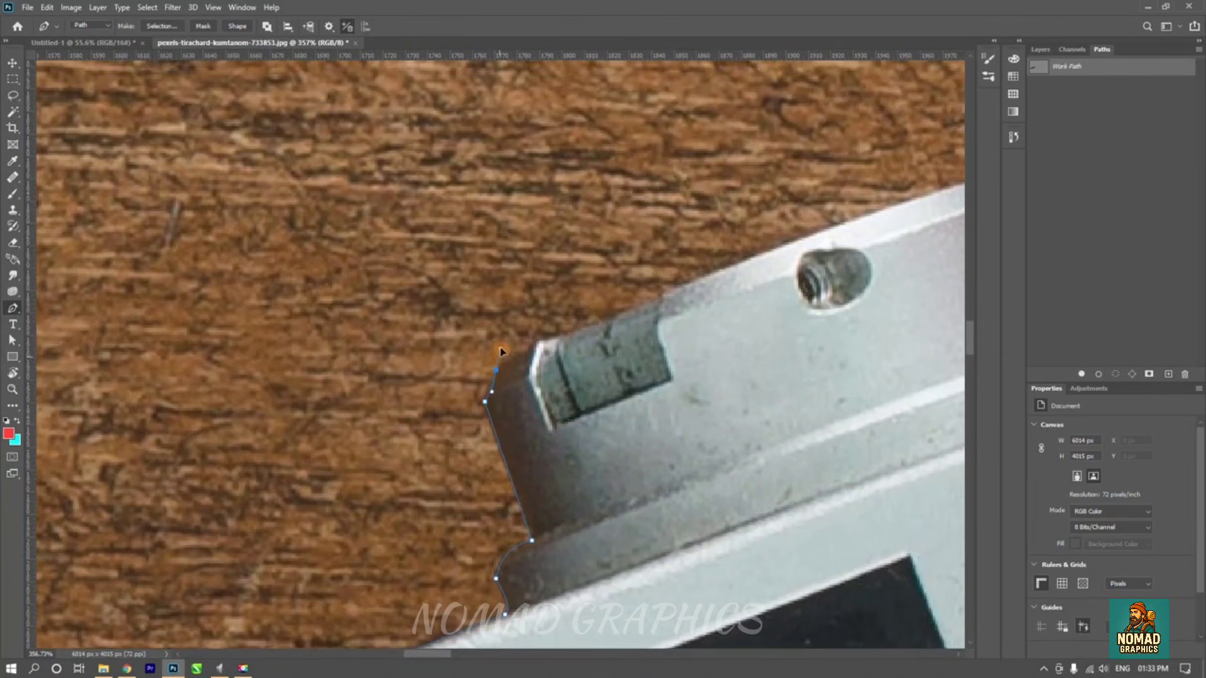
pyautogui.click(533, 338)
pyautogui.moveTo(550, 347); pyautogui.dragTo(466, 425)
# - Continue the path along the silver dial's top edge above the dark rectangular recess, undoing and replacing misplaced anchors
pyautogui.click(519, 396)
pyautogui.click(541, 390)
pyautogui.click(563, 385)
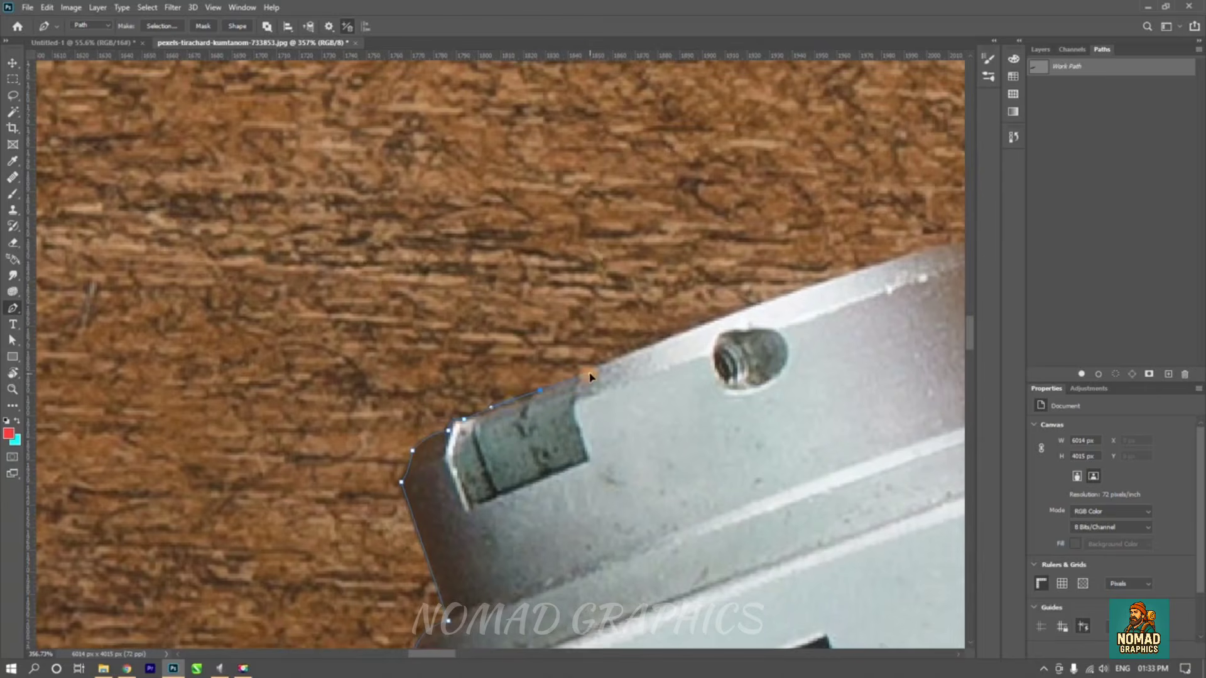
pyautogui.hotkey('ctrl', 'z')
pyautogui.hotkey('ctrl', 'z')
pyautogui.hotkey('ctrl', 'z')
pyautogui.moveTo(556, 397); pyautogui.dragTo(339, 468)
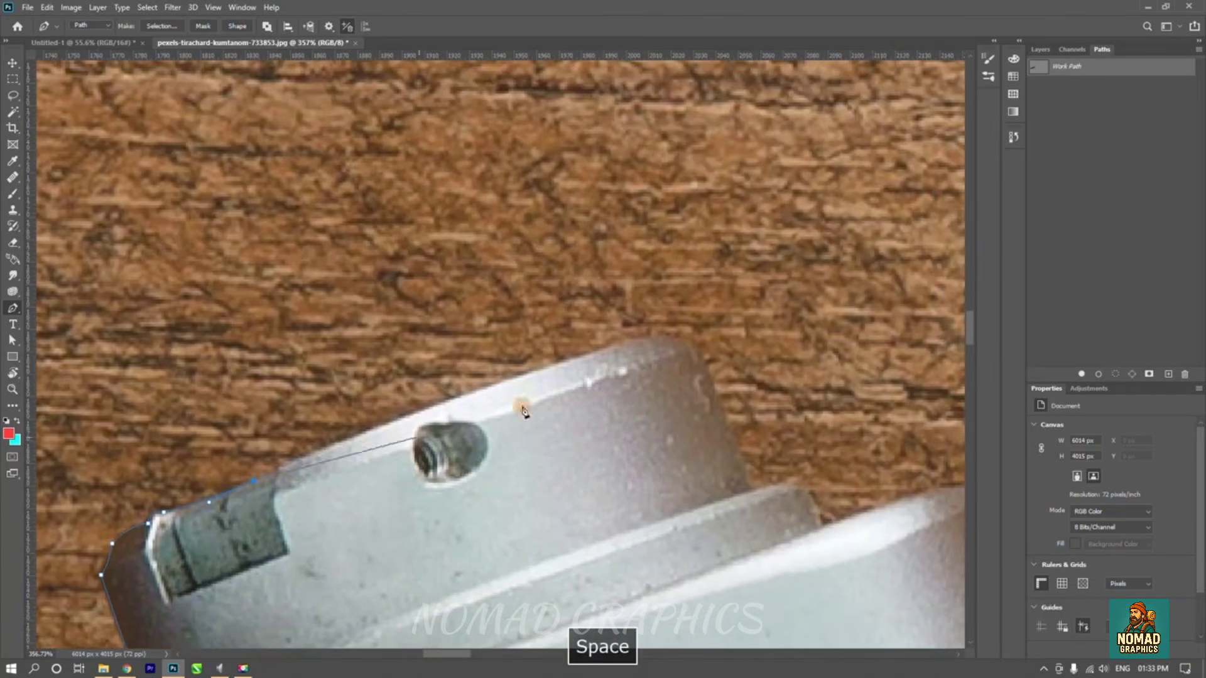
# - Trace the silver dial's remaining top edge, rounded right corner and right side, including the end of its lower collar
pyautogui.click(620, 343)
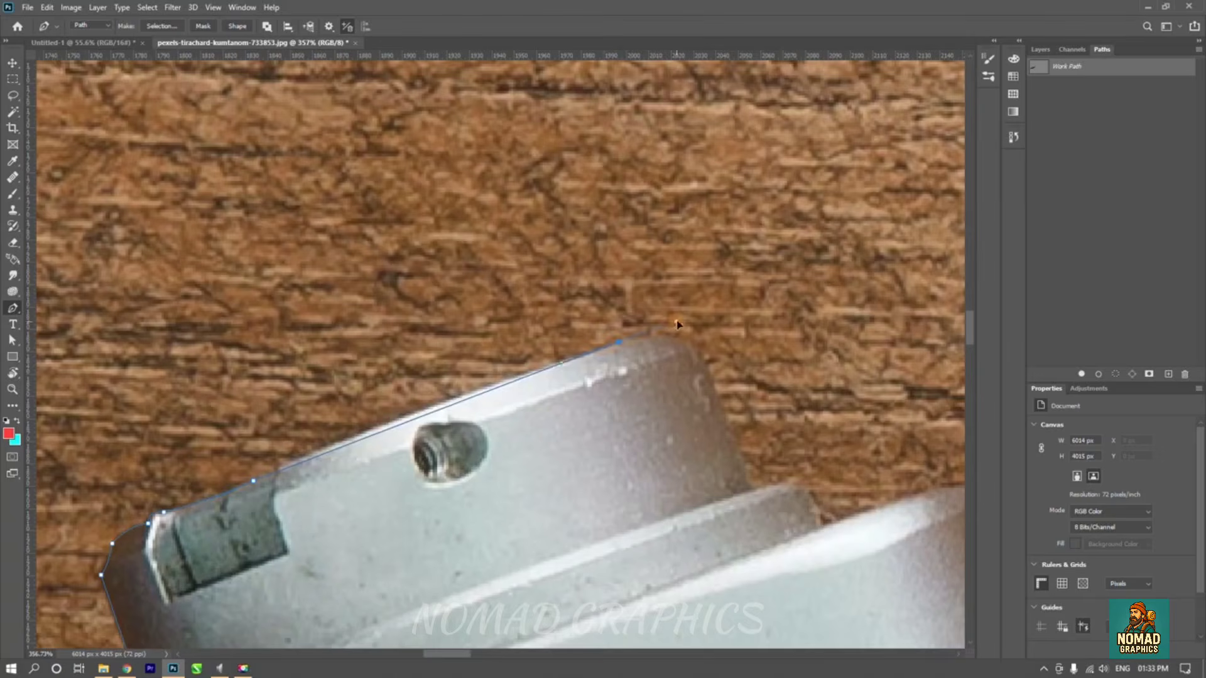
pyautogui.click(854, 266)
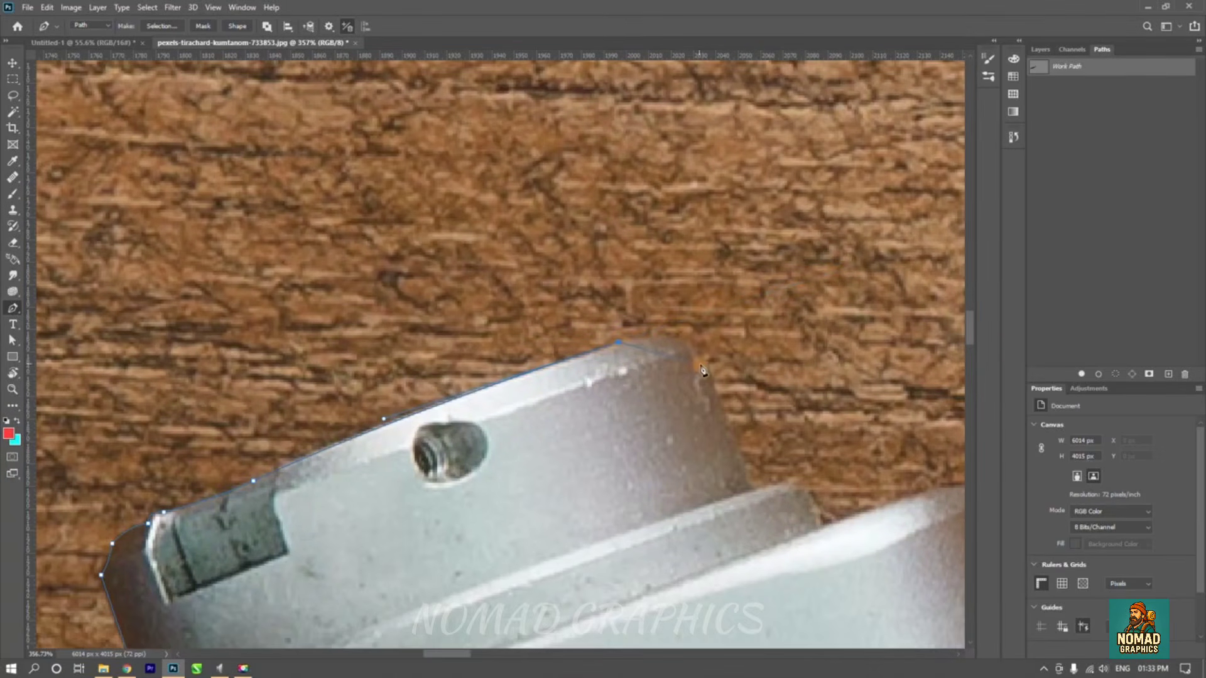
pyautogui.moveTo(708, 371); pyautogui.dragTo(729, 426)
pyautogui.press('space')
pyautogui.moveTo(813, 515); pyautogui.dragTo(429, 506)
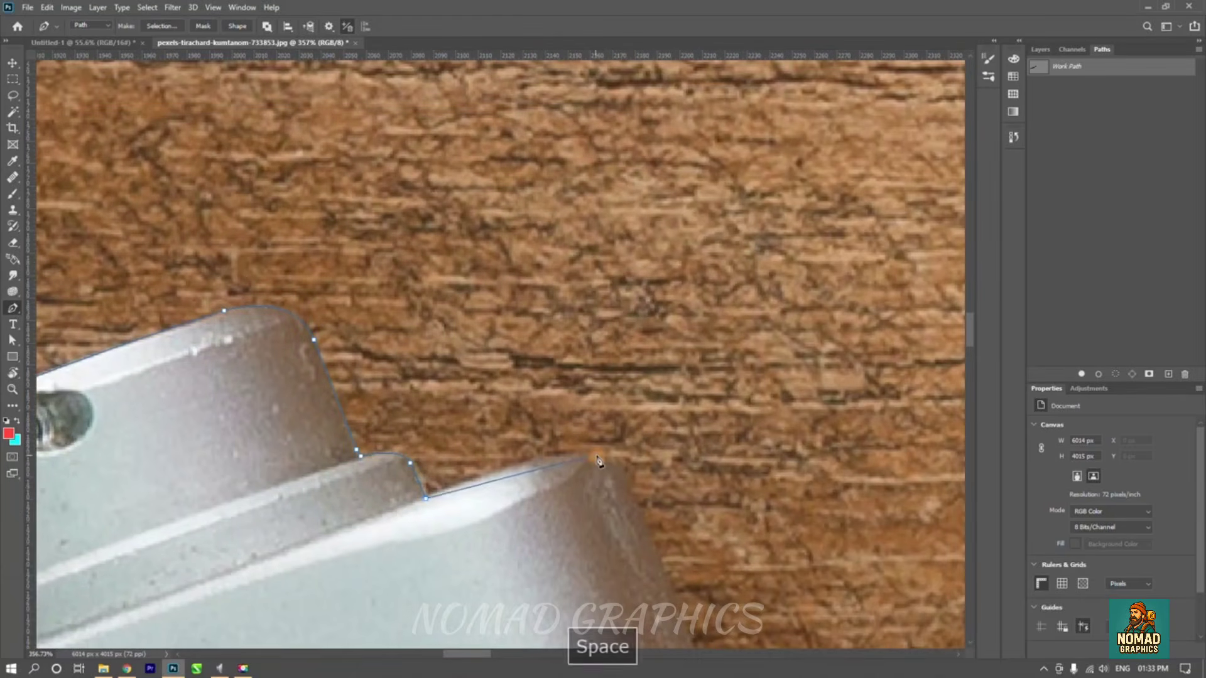
# - Trace the silver body's upper-right corner and extend the path down its right side to the top of the right strap lug
pyautogui.moveTo(597, 454); pyautogui.dragTo(655, 461)
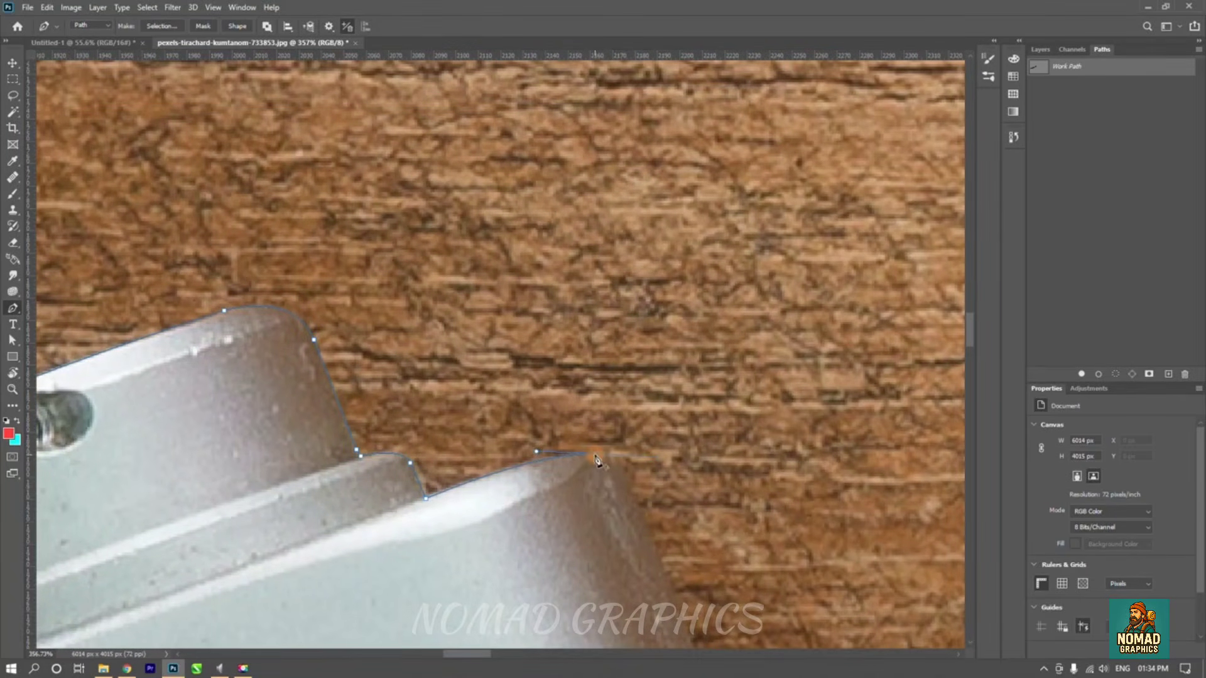
pyautogui.moveTo(593, 491); pyautogui.dragTo(534, 403)
pyautogui.keyDown('alt'); pyautogui.click(513, 341); pyautogui.keyUp('alt')
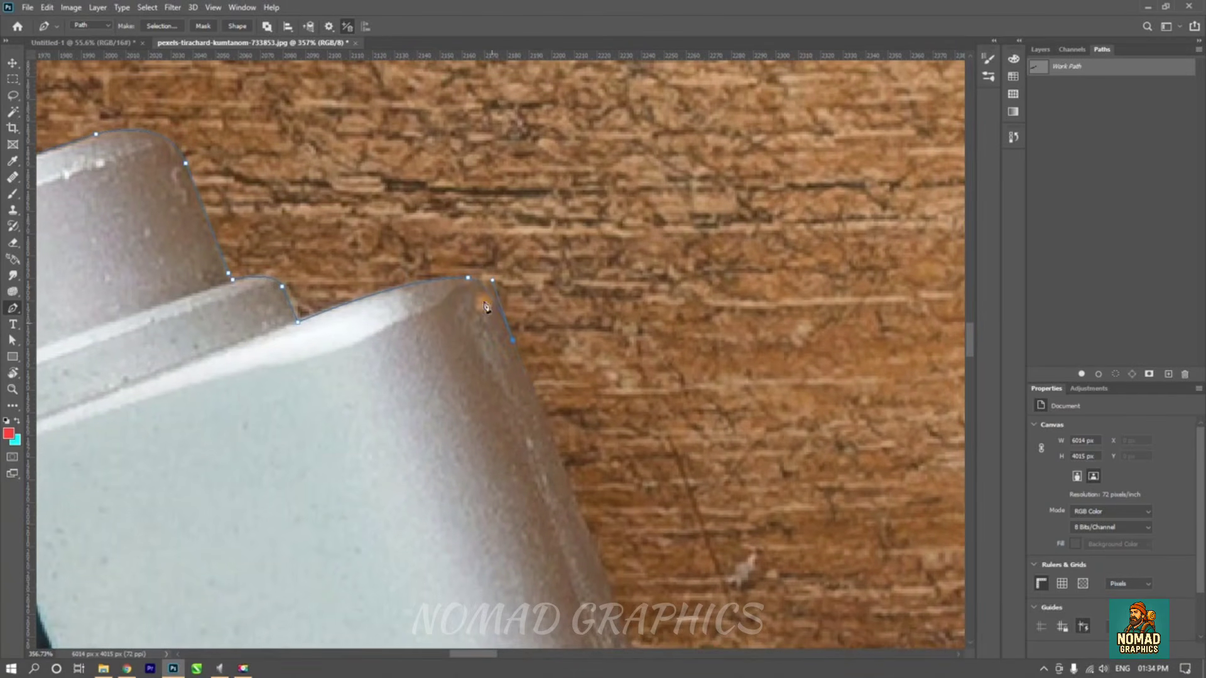
pyautogui.scroll(-3, 484, 317)
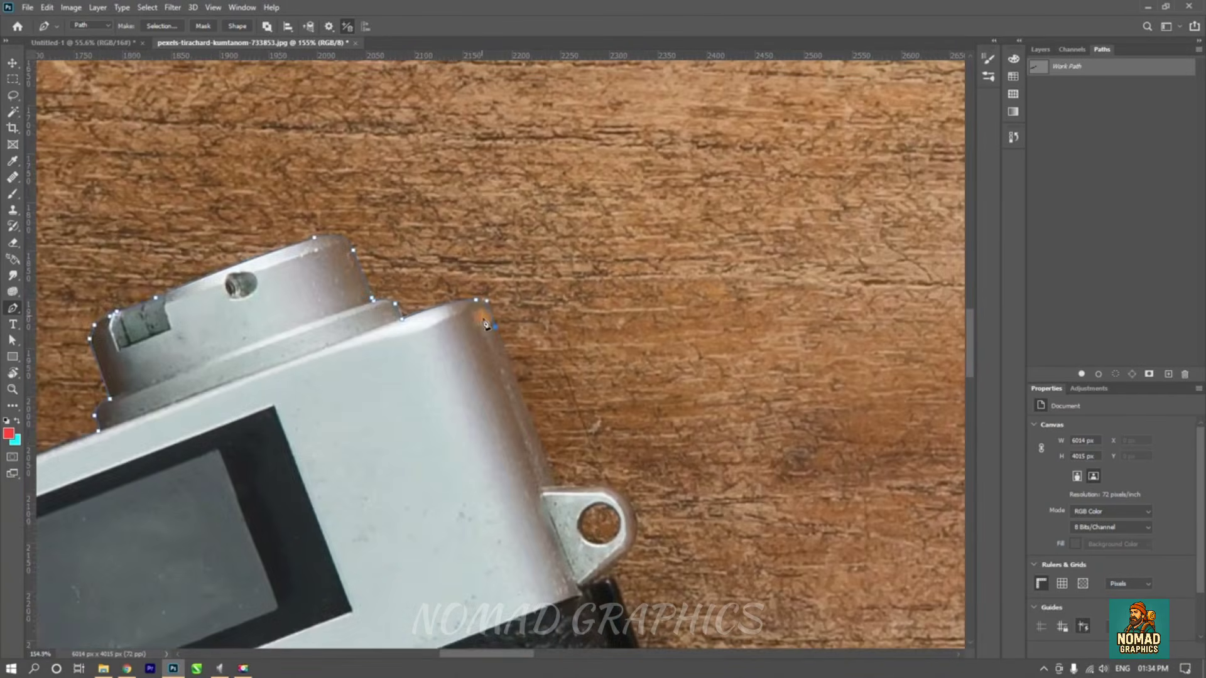
pyautogui.scroll(2, 520, 353)
pyautogui.moveTo(449, 367); pyautogui.dragTo(405, 277)
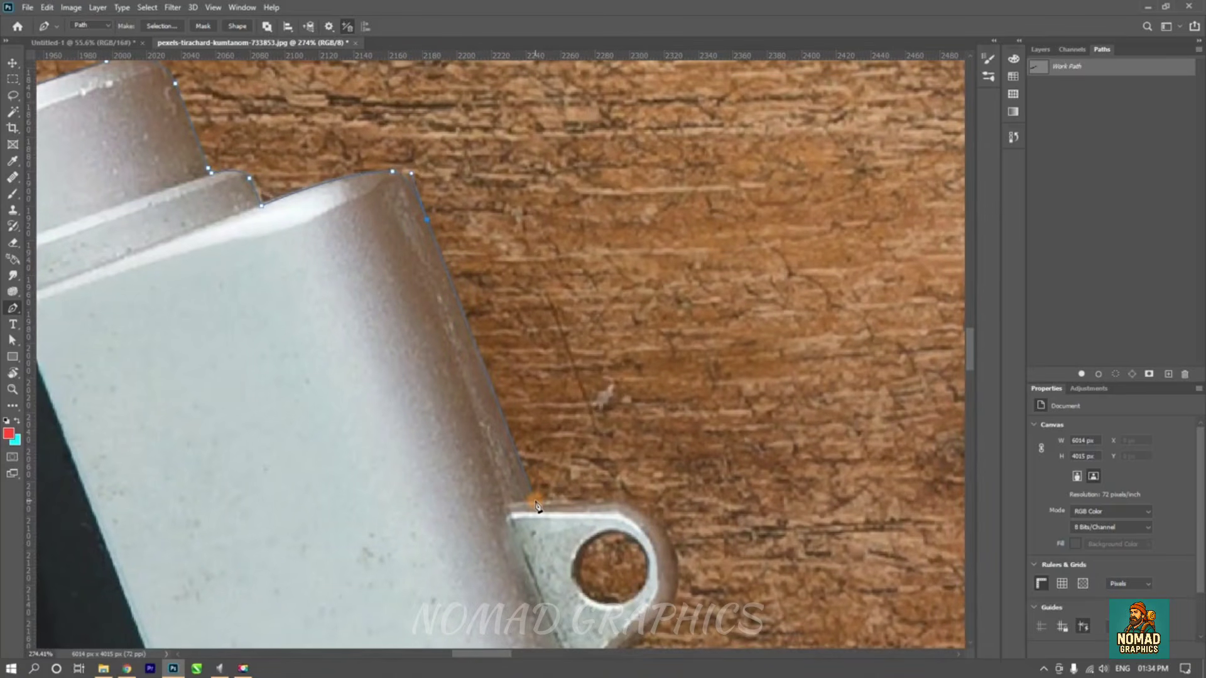
pyautogui.moveTo(538, 514); pyautogui.dragTo(436, 440)
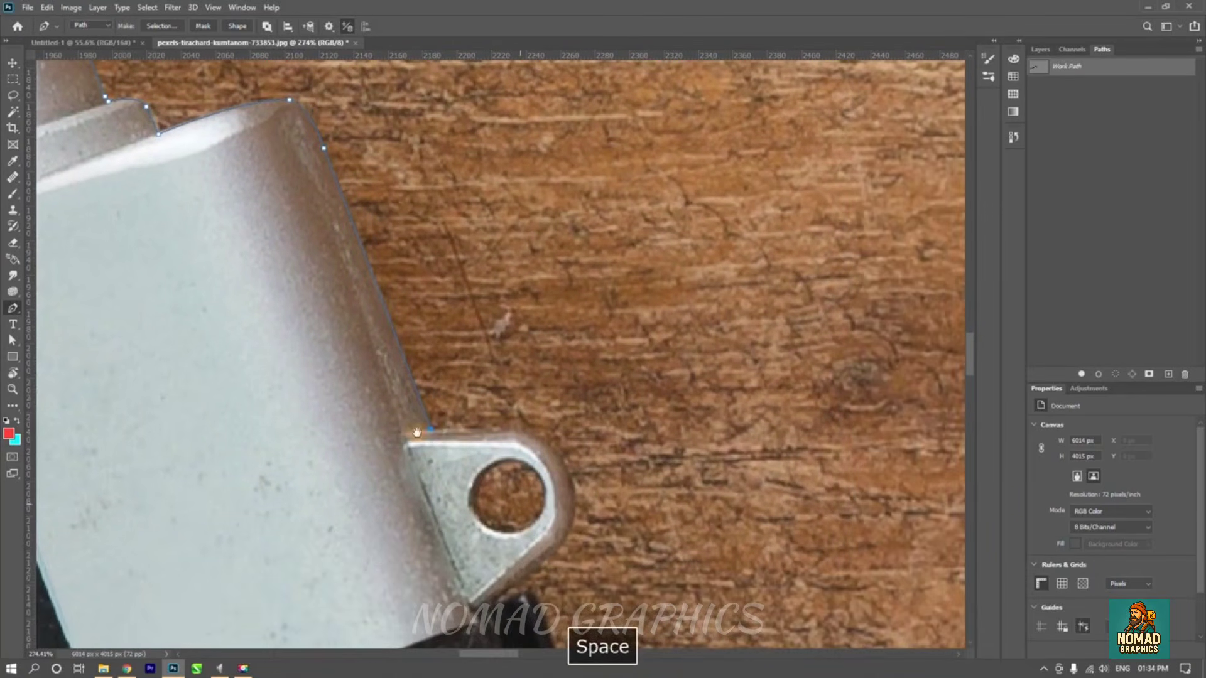
# - Trace the right strap lug's top edge, rounded outer end and slanted lower edge back to the camera body
pyautogui.click(534, 428)
pyautogui.click(551, 448)
pyautogui.moveTo(574, 473); pyautogui.dragTo(503, 380)
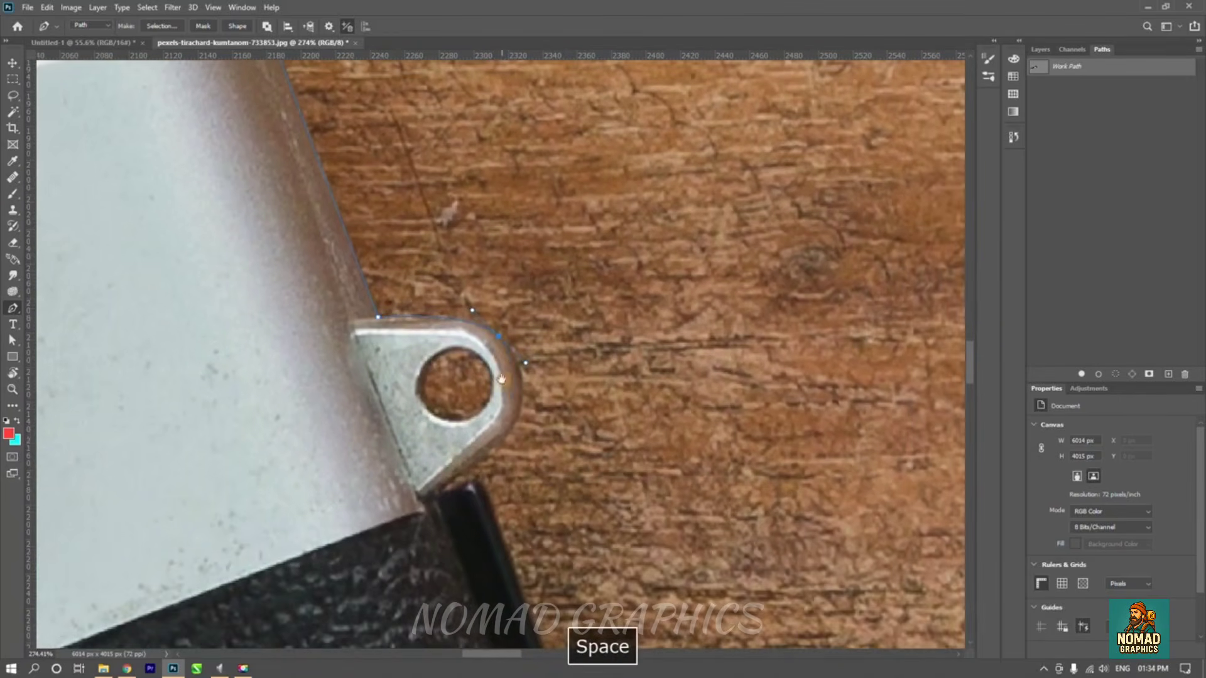
pyautogui.moveTo(504, 438); pyautogui.dragTo(479, 469)
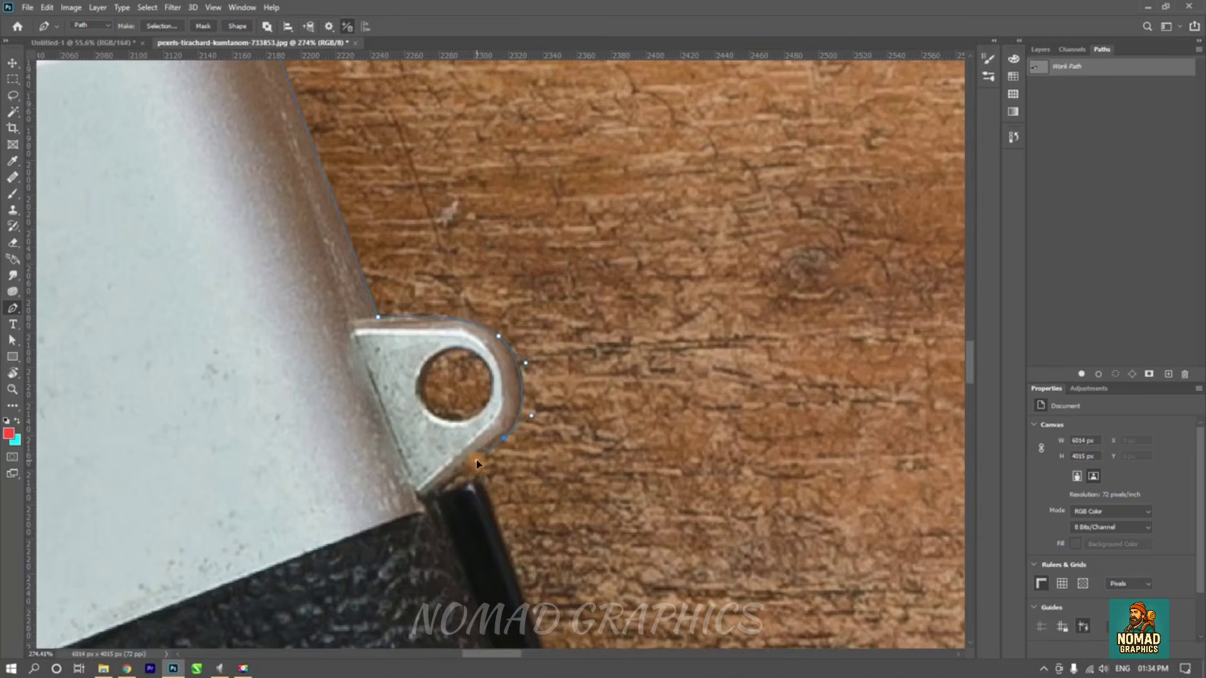
pyautogui.click(439, 495)
# - Extend the path around the top of the black side strip and down its outer edge to its lower end
pyautogui.moveTo(474, 483); pyautogui.dragTo(406, 358)
pyautogui.rightClick(498, 538)
pyautogui.click(491, 541)
pyautogui.press('space')
pyautogui.moveTo(460, 488); pyautogui.dragTo(361, 266)
pyautogui.scroll(-2, 424, 384)
pyautogui.scroll(-1, 424, 384)
pyautogui.moveTo(423, 396); pyautogui.dragTo(366, 255)
pyautogui.click(409, 367)
pyautogui.press('space')
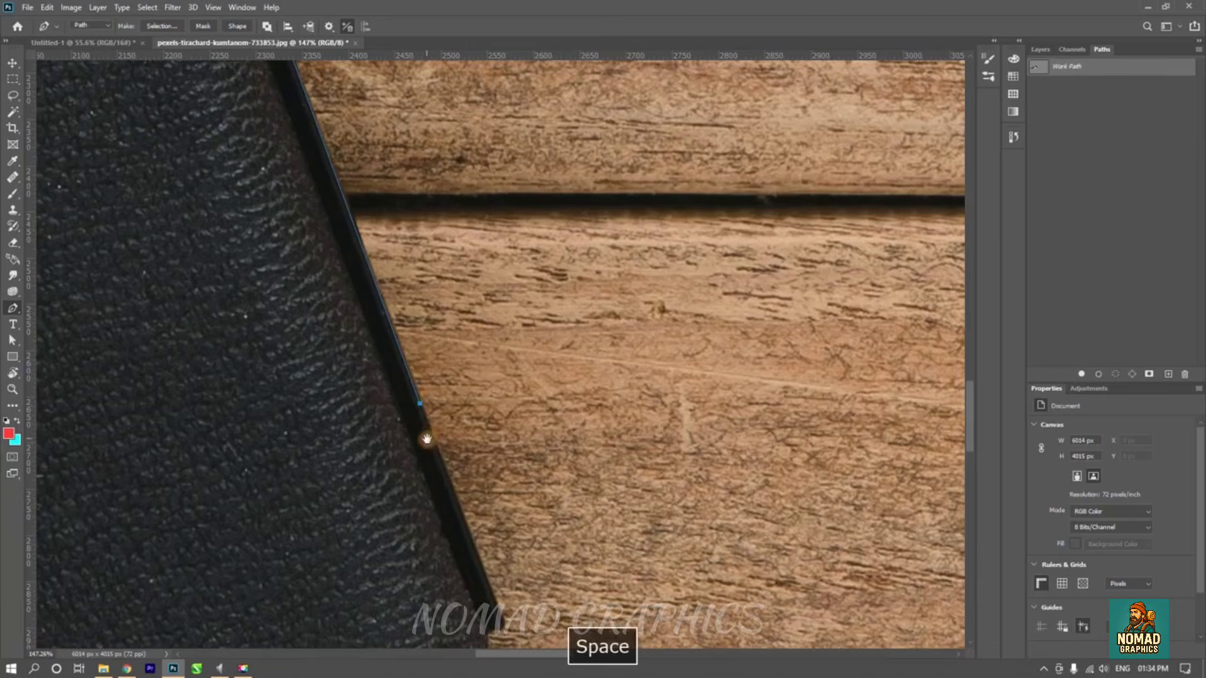
pyautogui.moveTo(423, 430); pyautogui.dragTo(355, 240)
pyautogui.click(431, 418)
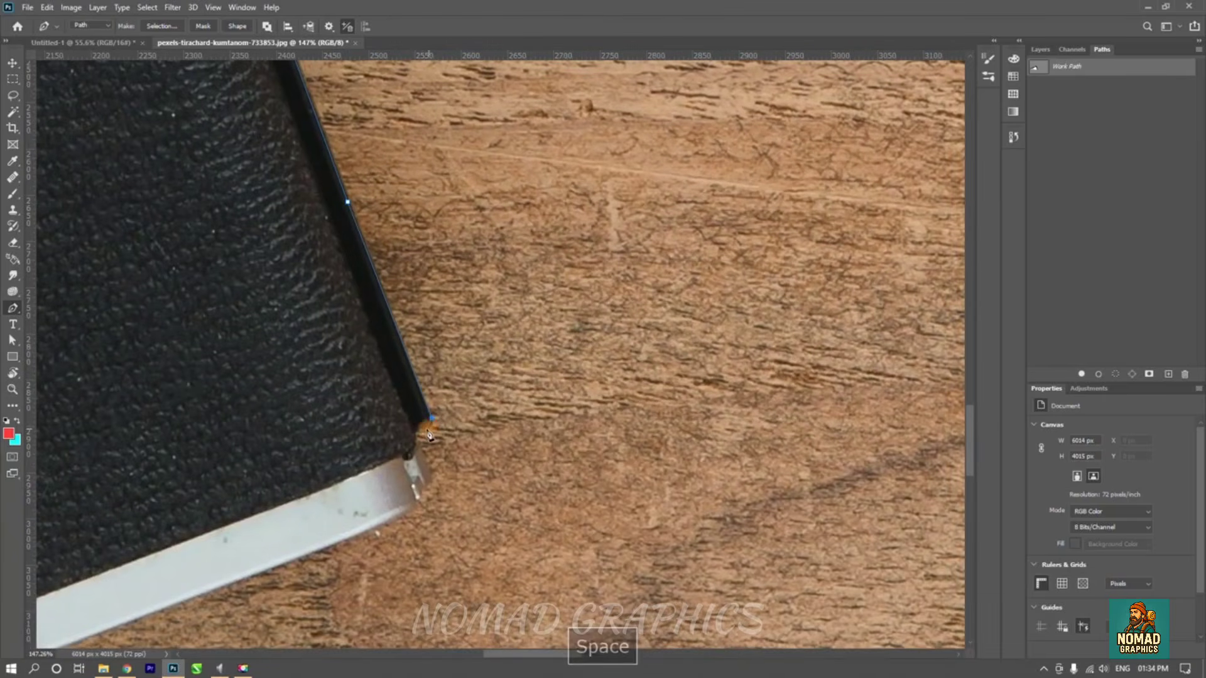
# - Trace the black strip's lower end and the small metal latch at the camera's lower-right corner, undoing a misplaced anchor
pyautogui.scroll(3, 416, 438)
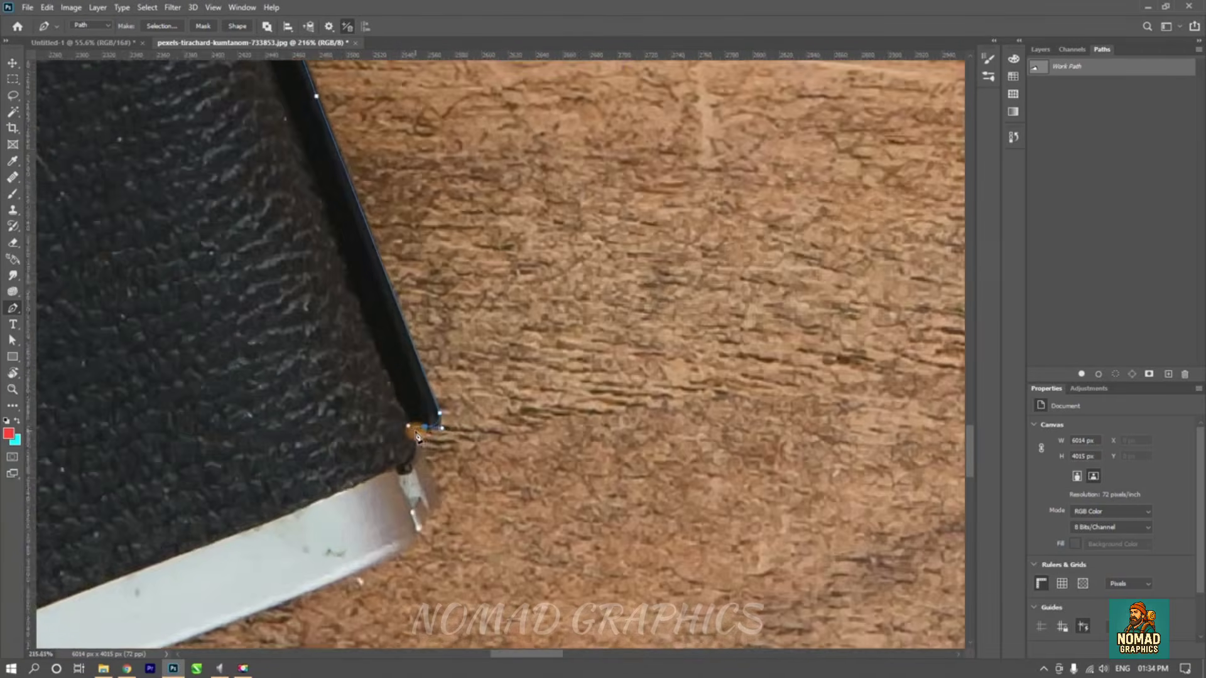
pyautogui.click(421, 460)
pyautogui.press('space')
pyautogui.moveTo(450, 555); pyautogui.dragTo(390, 377)
pyautogui.click(385, 335)
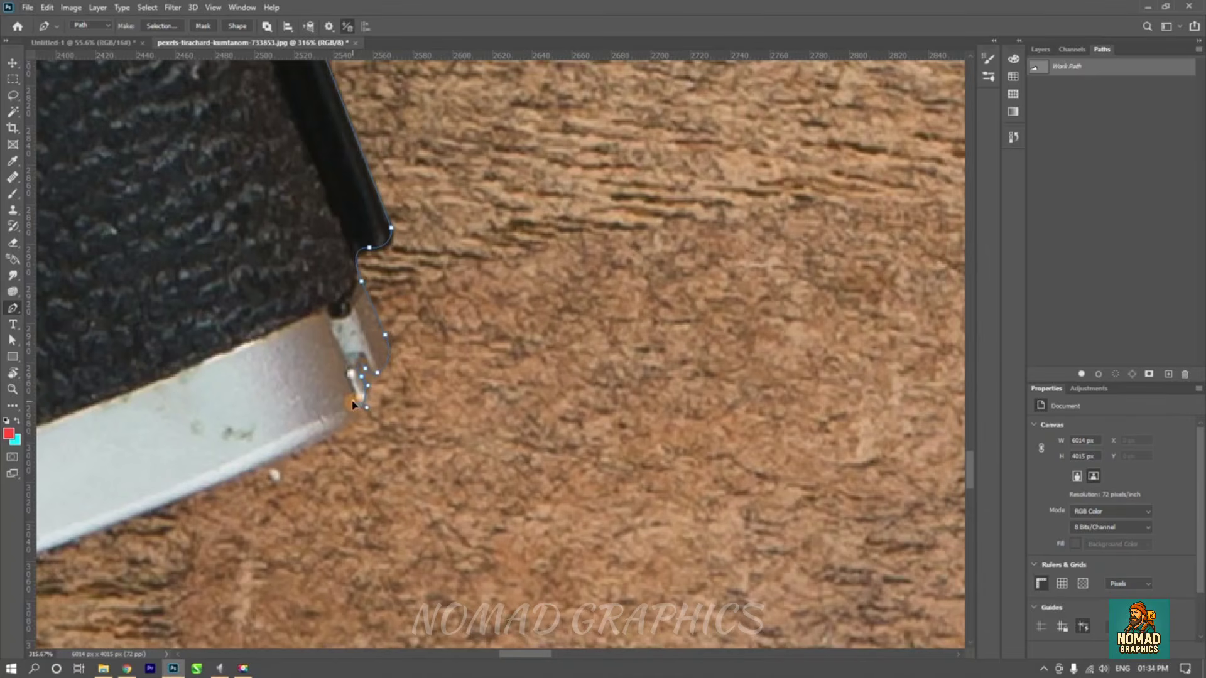
pyautogui.hotkey('ctrl', 'z')
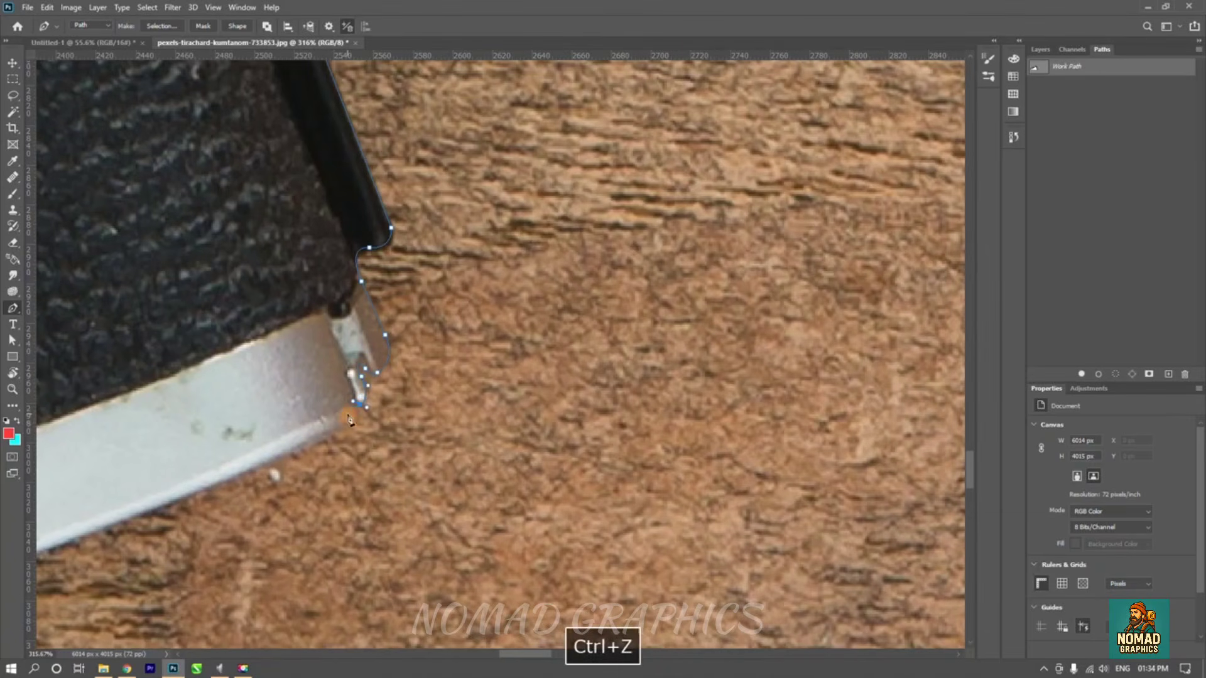
# - Extend the path along the lower edge of the silver base strip toward the camera's lower-left corner
pyautogui.moveTo(348, 424); pyautogui.dragTo(564, 304)
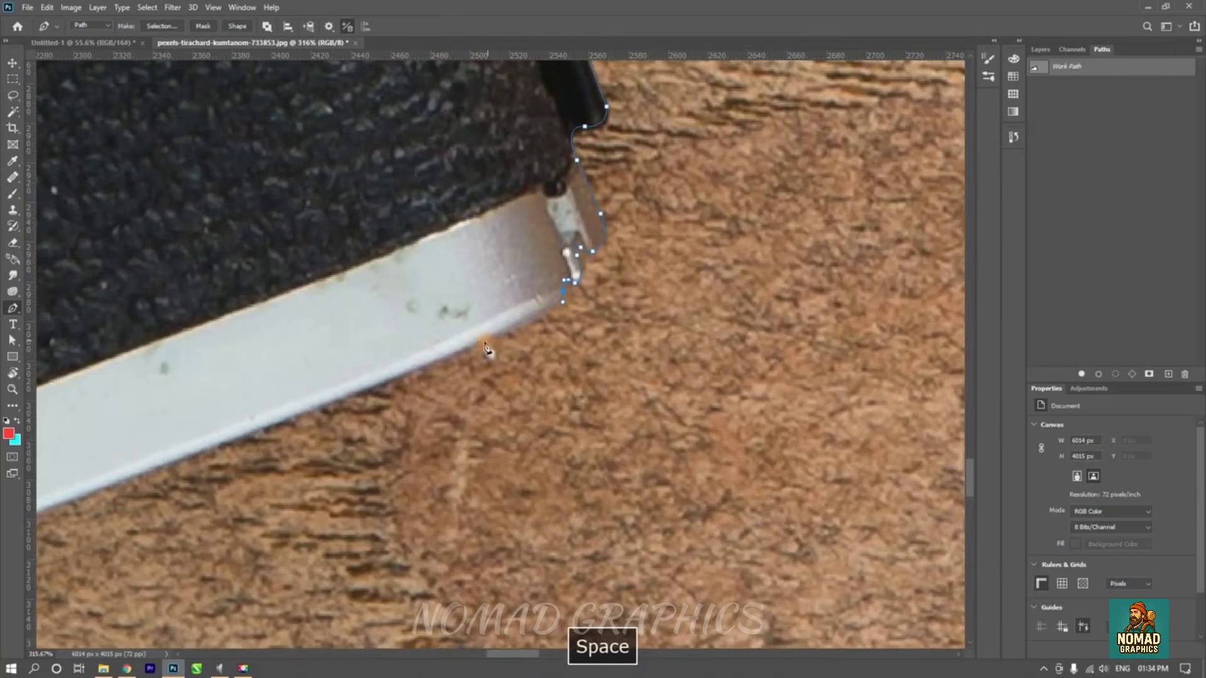
pyautogui.moveTo(443, 356); pyautogui.dragTo(722, 260)
pyautogui.moveTo(387, 395); pyautogui.dragTo(696, 277)
pyautogui.scroll(-3, 578, 322)
pyautogui.moveTo(469, 350); pyautogui.dragTo(736, 174)
pyautogui.moveTo(480, 282); pyautogui.dragTo(794, 142)
pyautogui.moveTo(377, 346); pyautogui.dragTo(857, 134)
pyautogui.moveTo(455, 281); pyautogui.dragTo(508, 261)
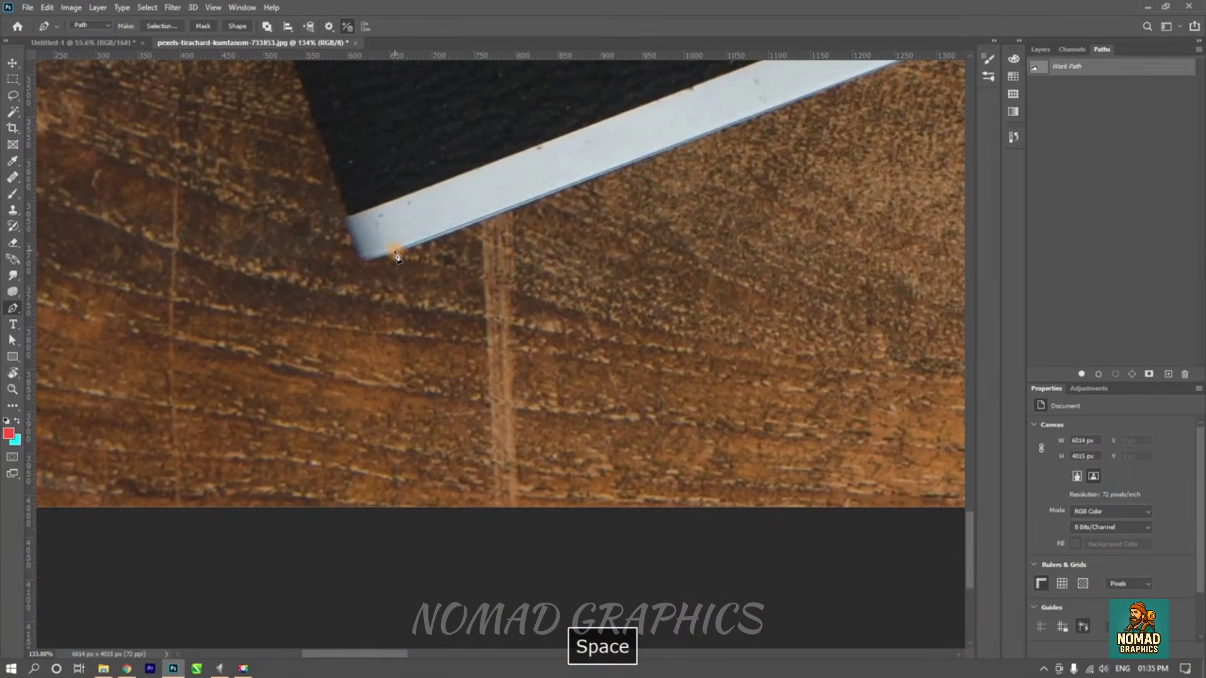
# - Trace the rounded lower-left corner of the silver base strip up to the black leather panel
pyautogui.moveTo(368, 261); pyautogui.dragTo(359, 220)
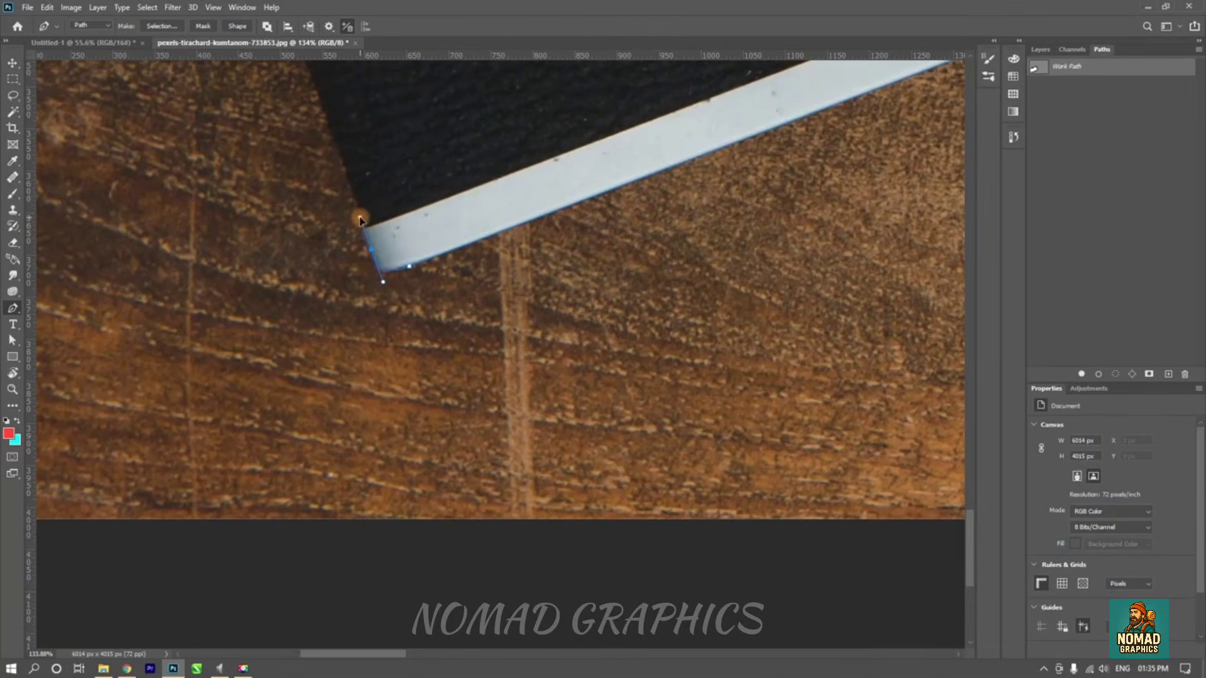
pyautogui.moveTo(364, 167); pyautogui.dragTo(406, 275)
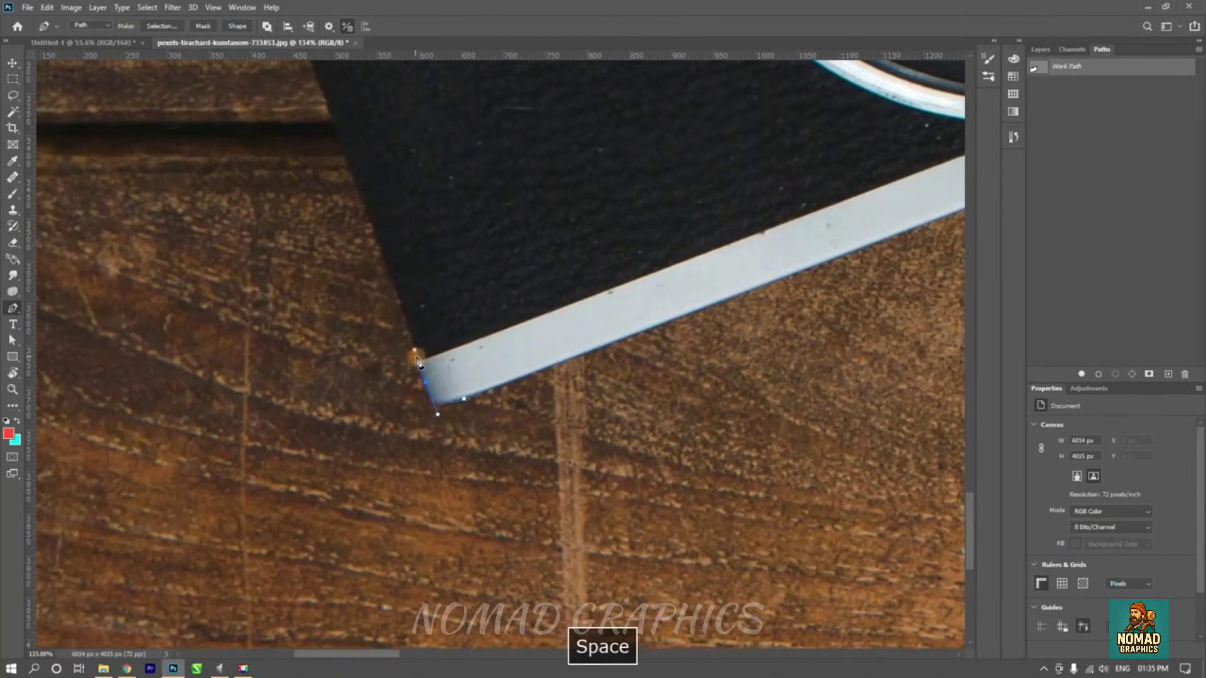
pyautogui.scroll(8, 419, 359)
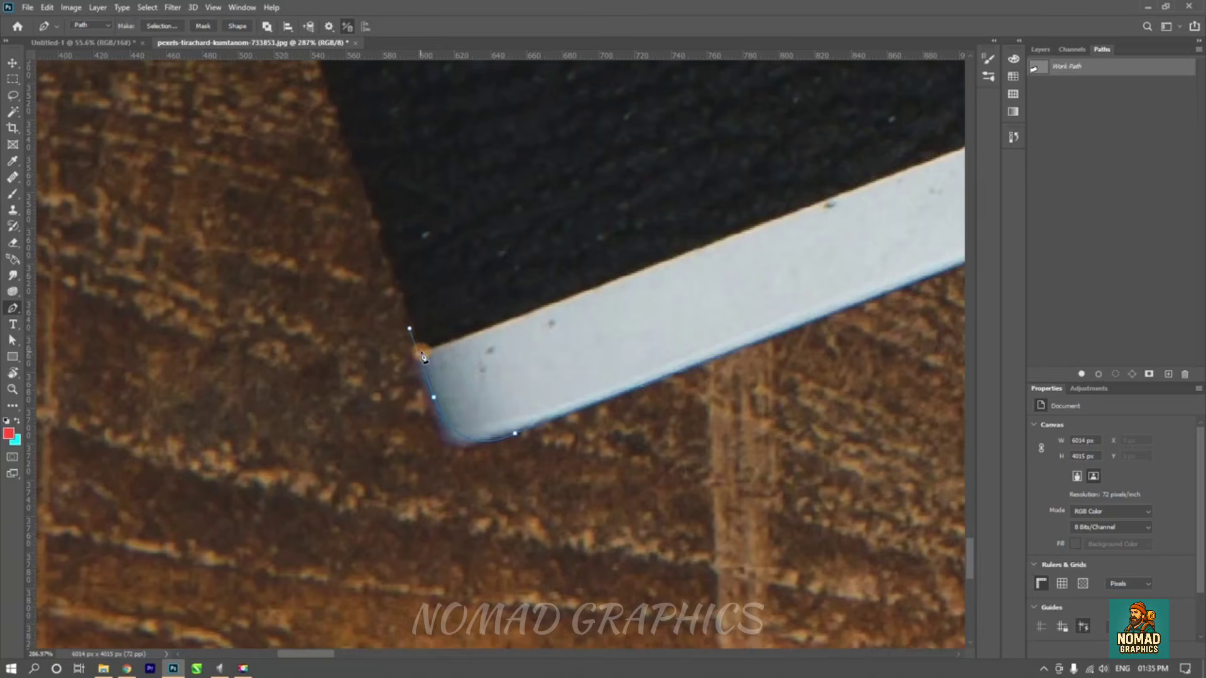
# - Extend the path up the black leather panel's left edge to the lower corner of the silver body
pyautogui.scroll(-8, 423, 357)
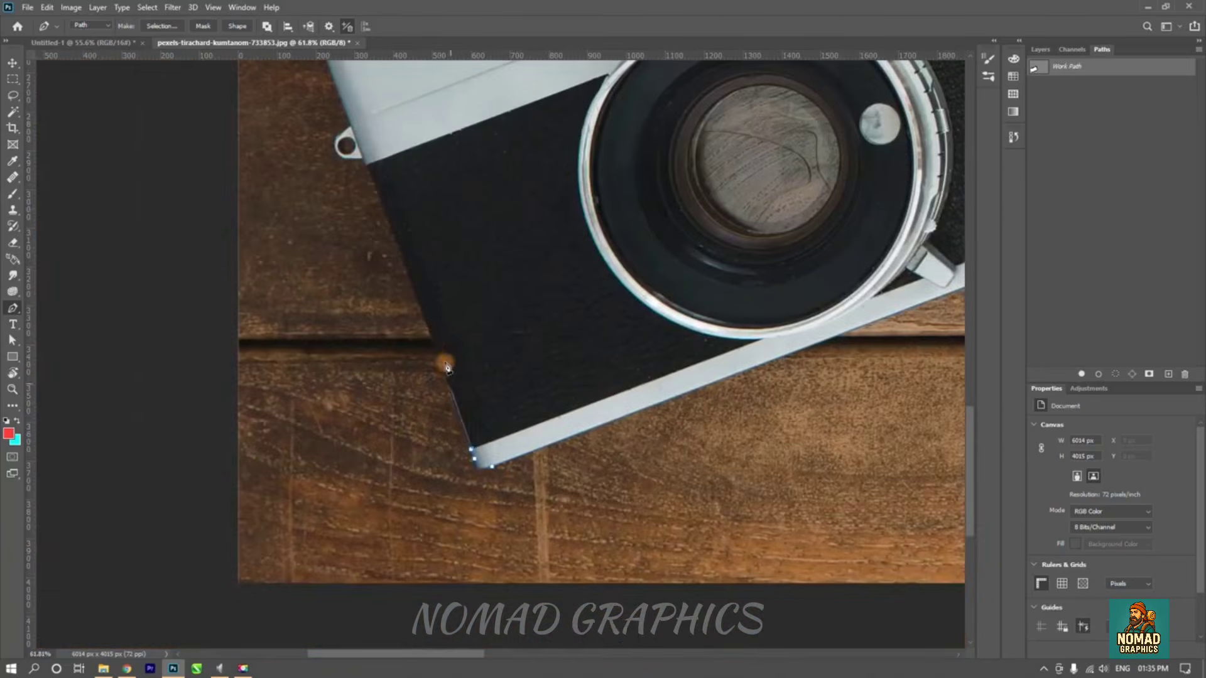
pyautogui.moveTo(447, 367); pyautogui.dragTo(474, 422)
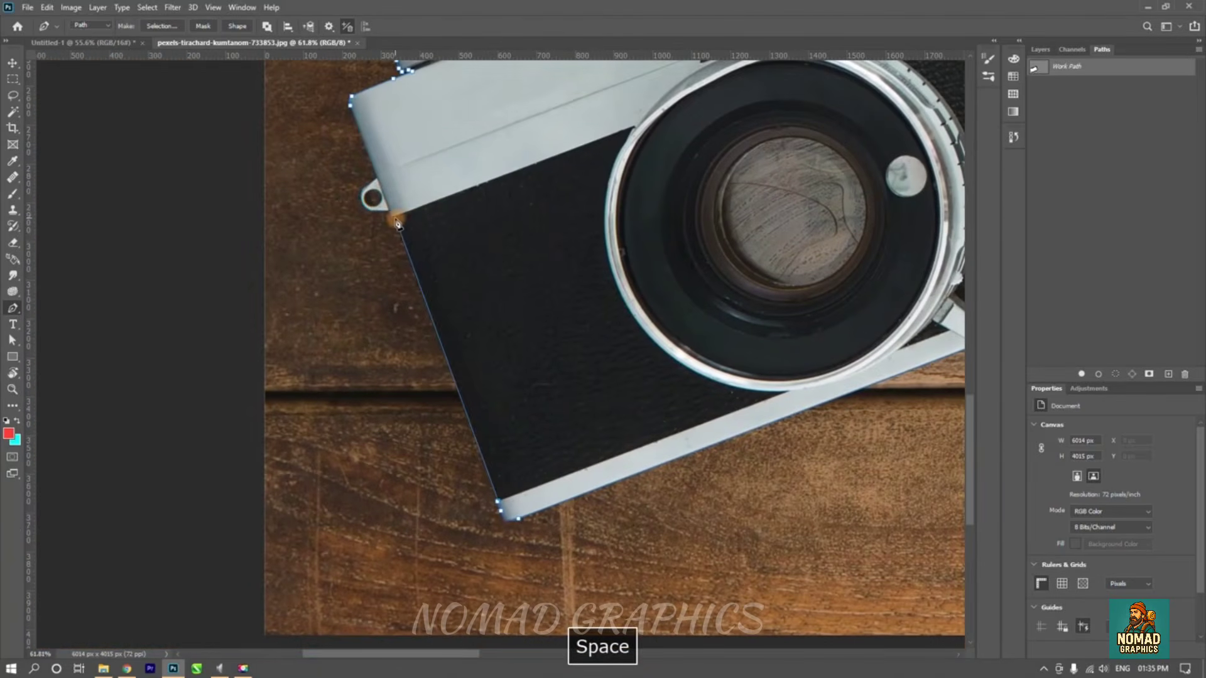
pyautogui.scroll(15, 395, 220)
pyautogui.moveTo(404, 211); pyautogui.dragTo(435, 263)
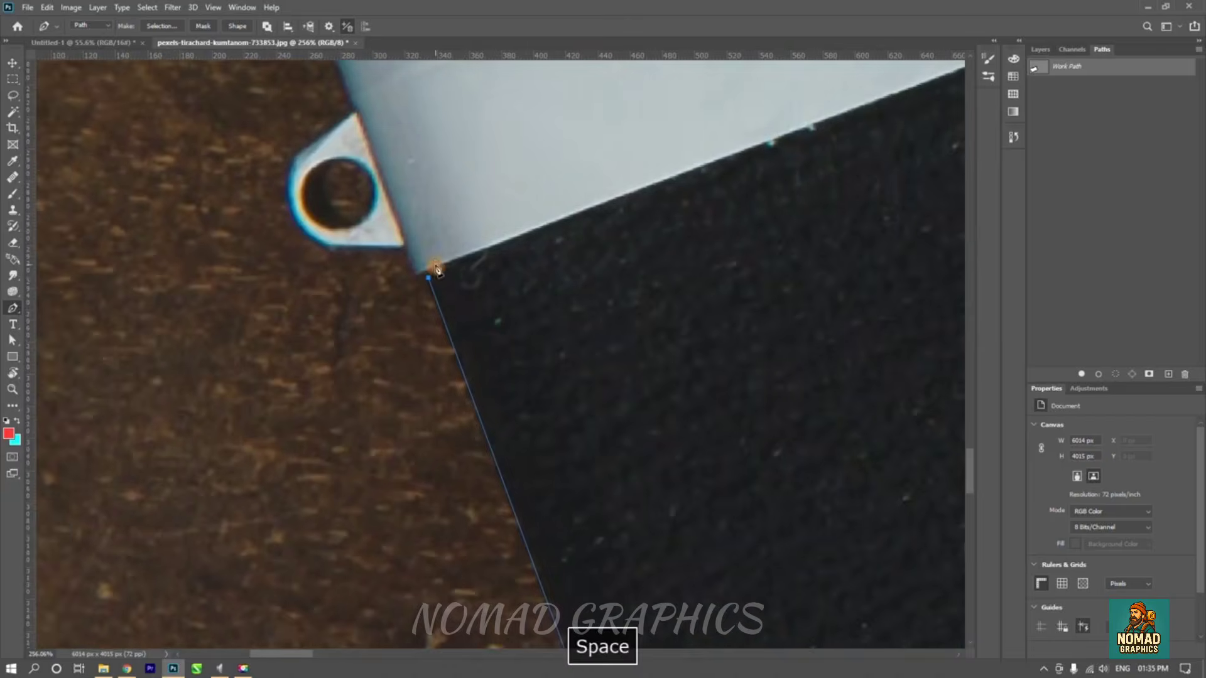
pyautogui.scroll(6, 429, 280)
pyautogui.click(425, 274)
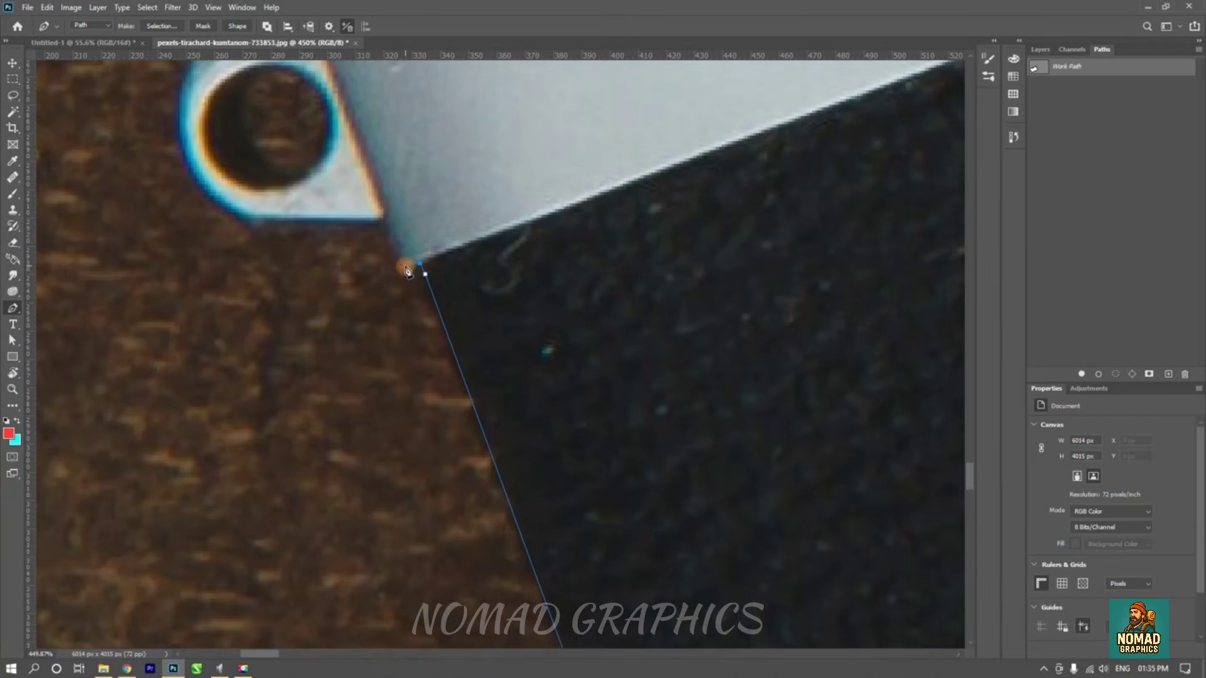
# - Trace the left strap lug's lower edge, rounded outer end and slanted upper edge, undoing and replacing a misplaced anchor
pyautogui.click(383, 220)
pyautogui.moveTo(295, 228); pyautogui.dragTo(517, 308)
pyautogui.hotkey('ctrl', 'z')
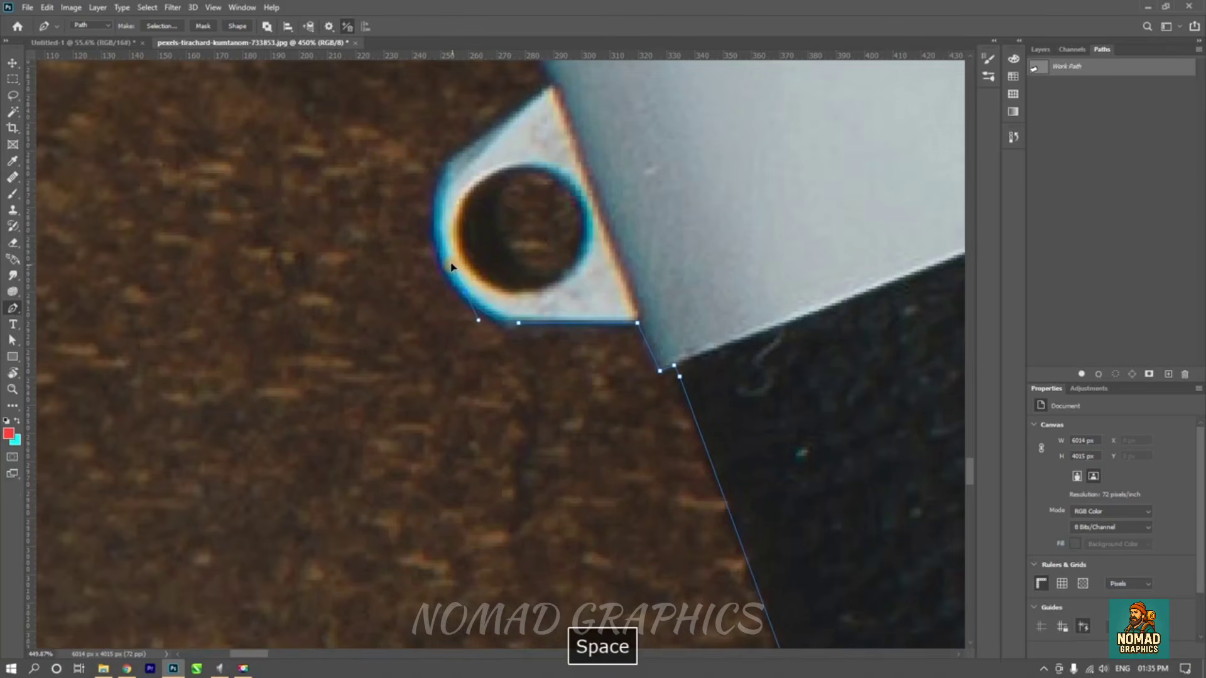
pyautogui.click(480, 321)
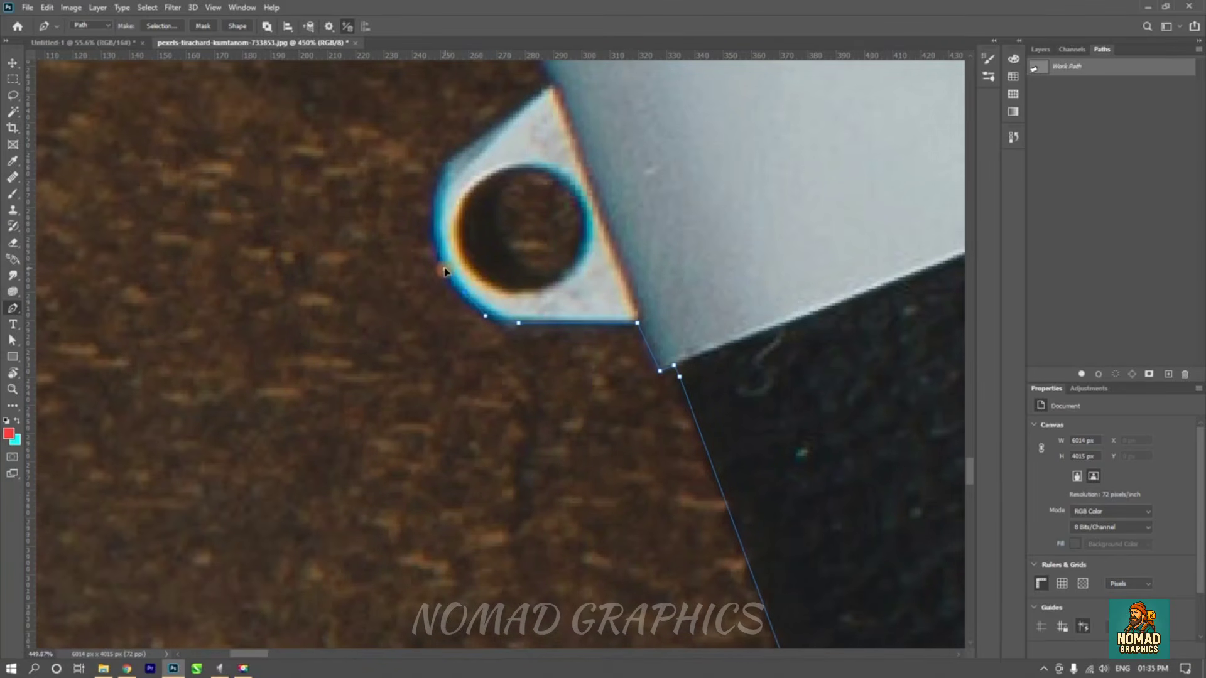
pyautogui.click(445, 269)
pyautogui.moveTo(428, 201); pyautogui.dragTo(446, 295)
pyautogui.moveTo(466, 253); pyautogui.dragTo(500, 167)
pyautogui.press('space')
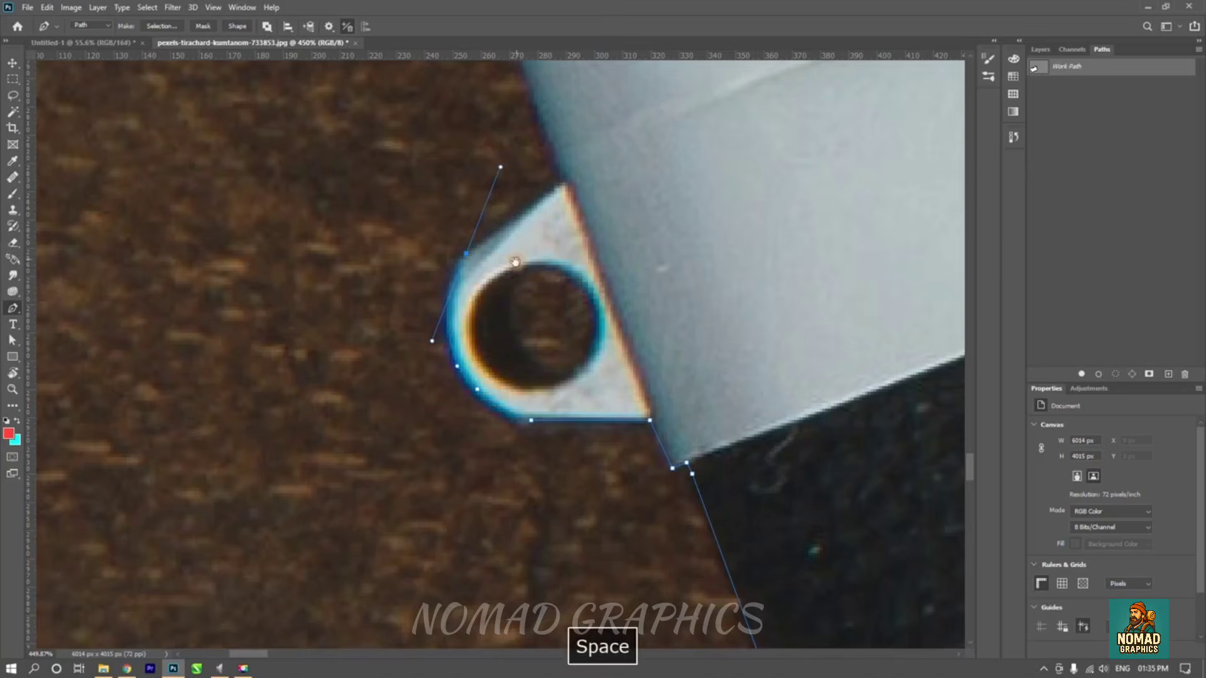
pyautogui.moveTo(515, 261); pyautogui.dragTo(456, 307)
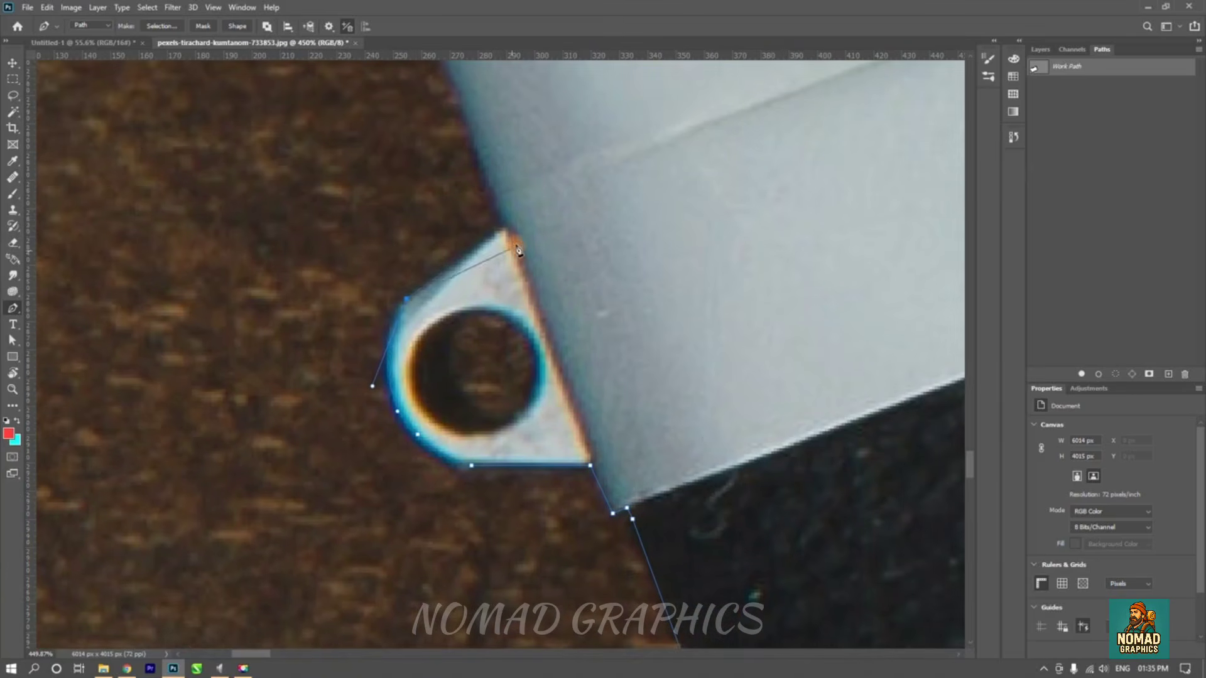
pyautogui.click(505, 229)
# - Run the path up the silver body's left side and close it at the starting anchor near the upper-left corner
pyautogui.press('space')
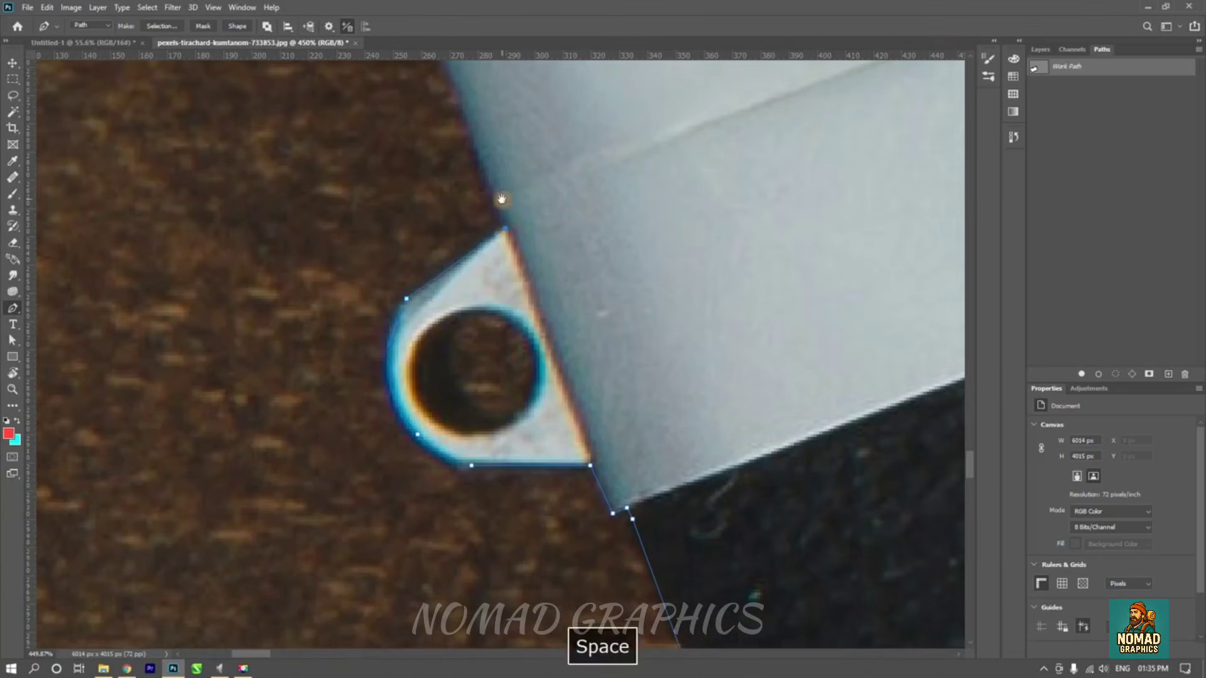
pyautogui.moveTo(500, 200); pyautogui.dragTo(654, 490)
pyautogui.scroll(-4, 637, 463)
pyautogui.moveTo(610, 390); pyautogui.dragTo(621, 435)
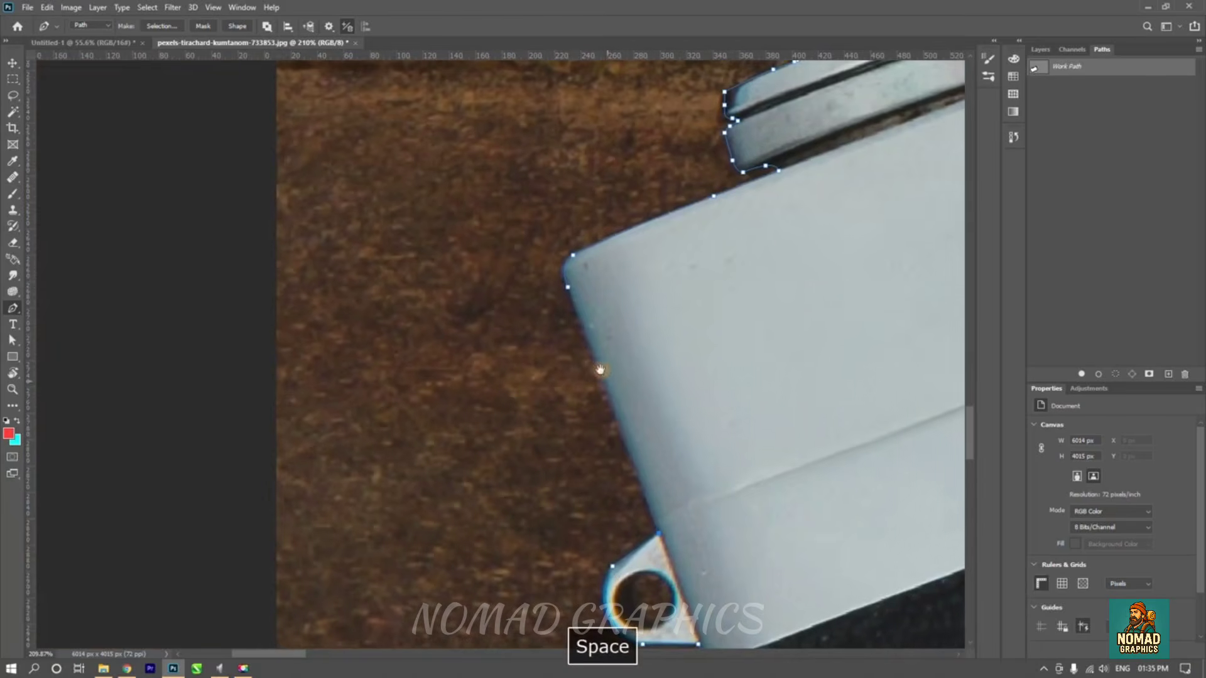
pyautogui.scroll(-8, 560, 417)
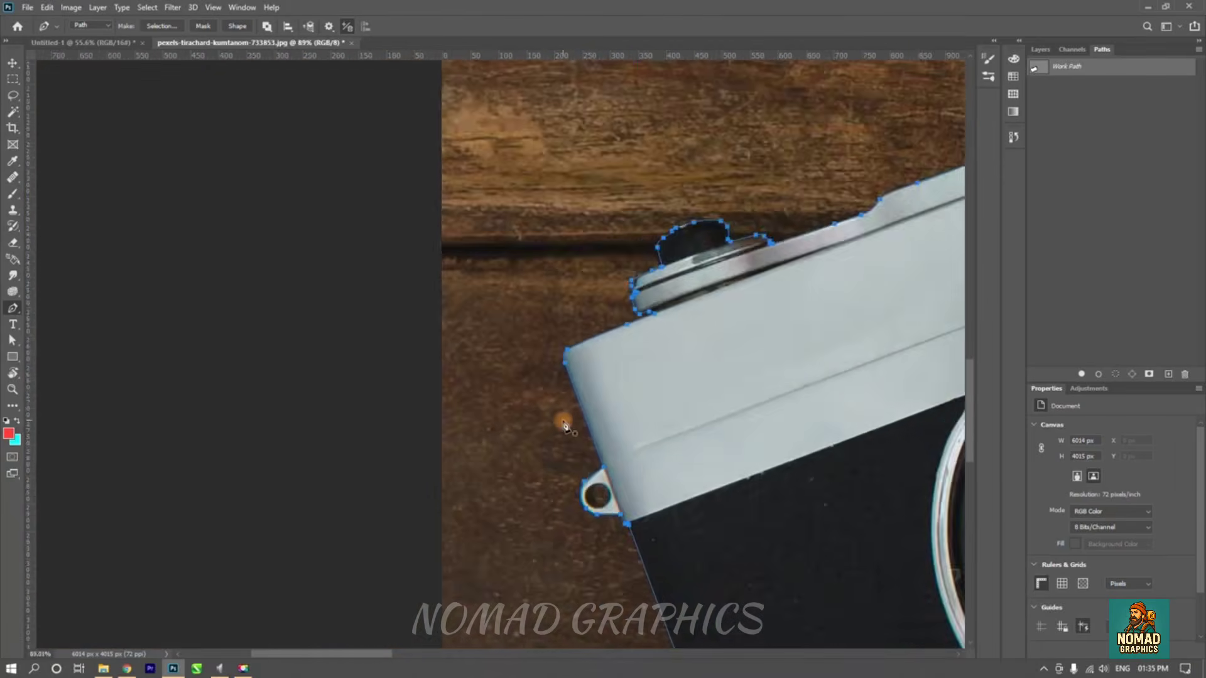
pyautogui.scroll(-2, 639, 445)
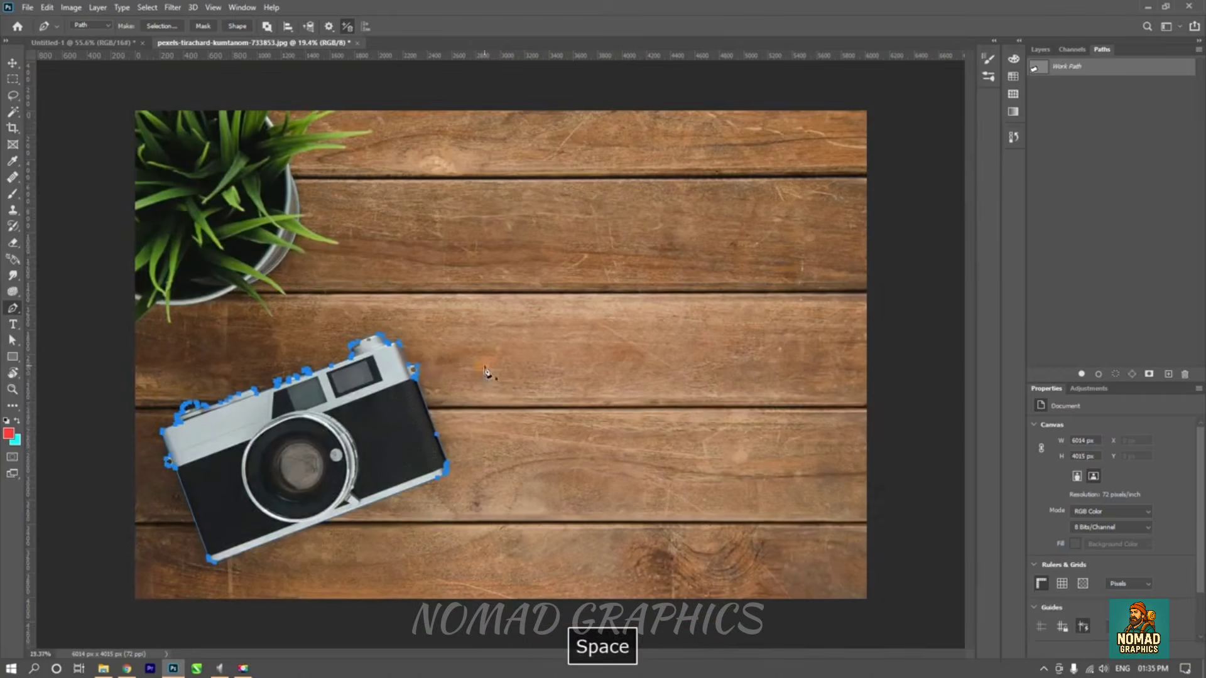
# - Switch to the Move tool and hide the finished camera path's outline on the canvas
pyautogui.click(12, 64)
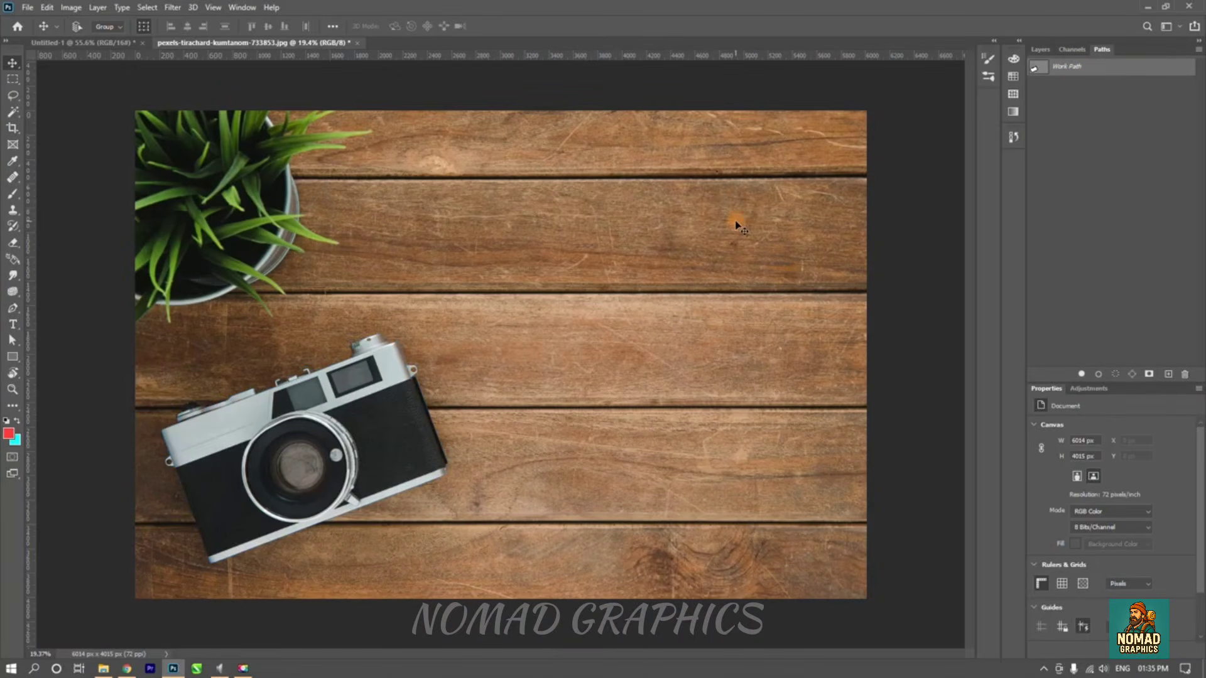
pyautogui.hotkey('ctrl', 'z')
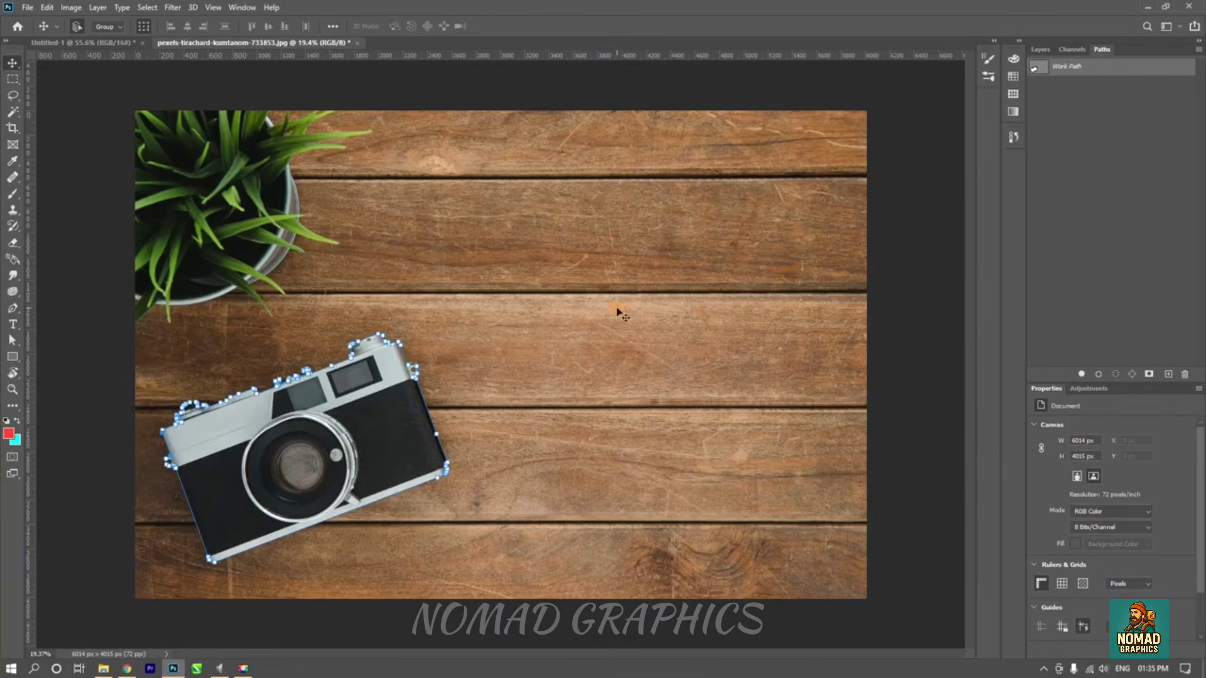
pyautogui.click(628, 355)
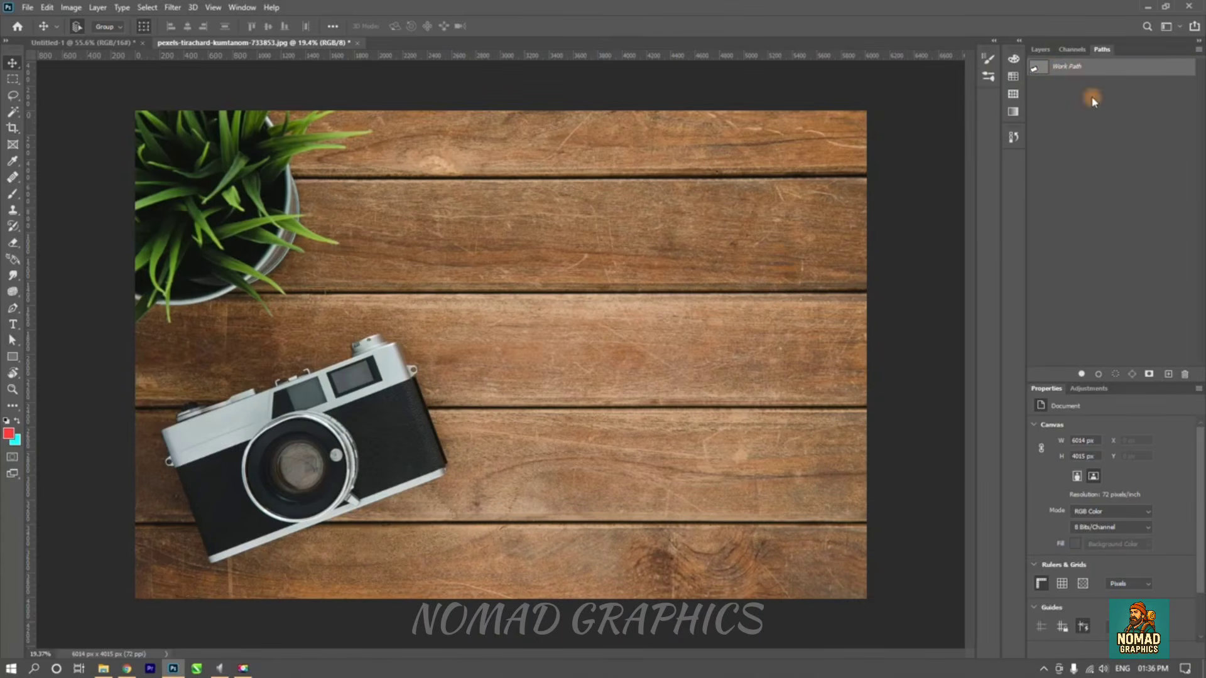
# - Save the Work Path as a named path called "camera outline"
pyautogui.doubleClick(1079, 70)
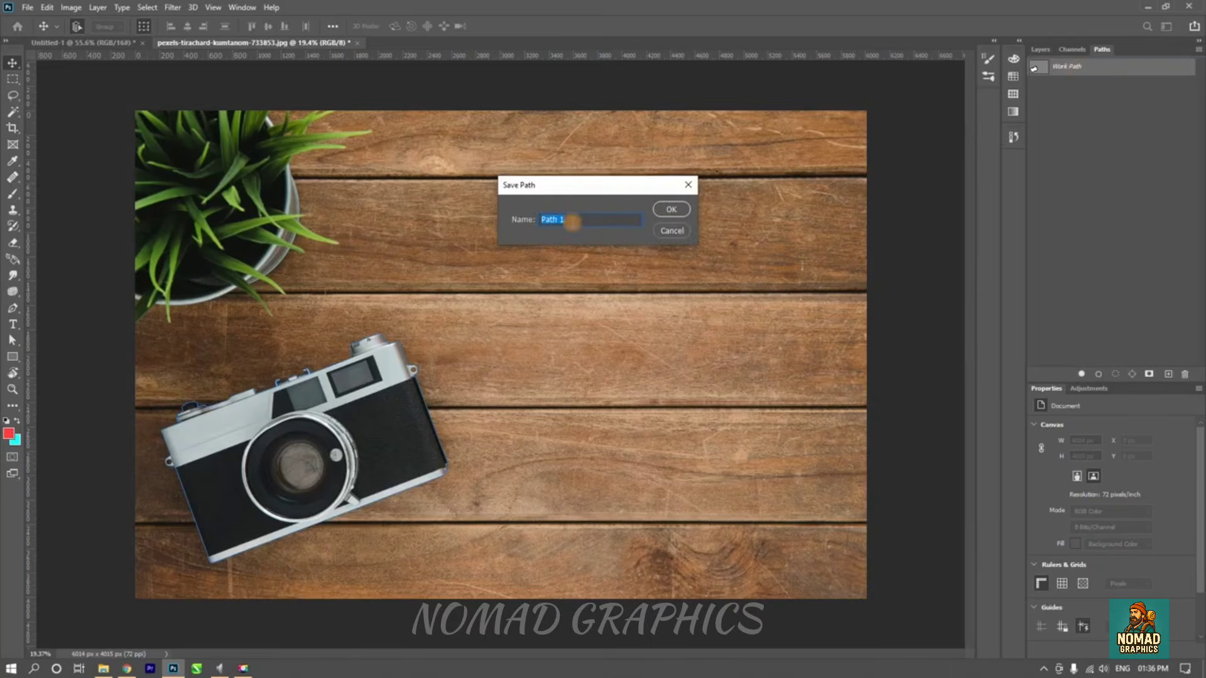
pyautogui.write('camera outline')
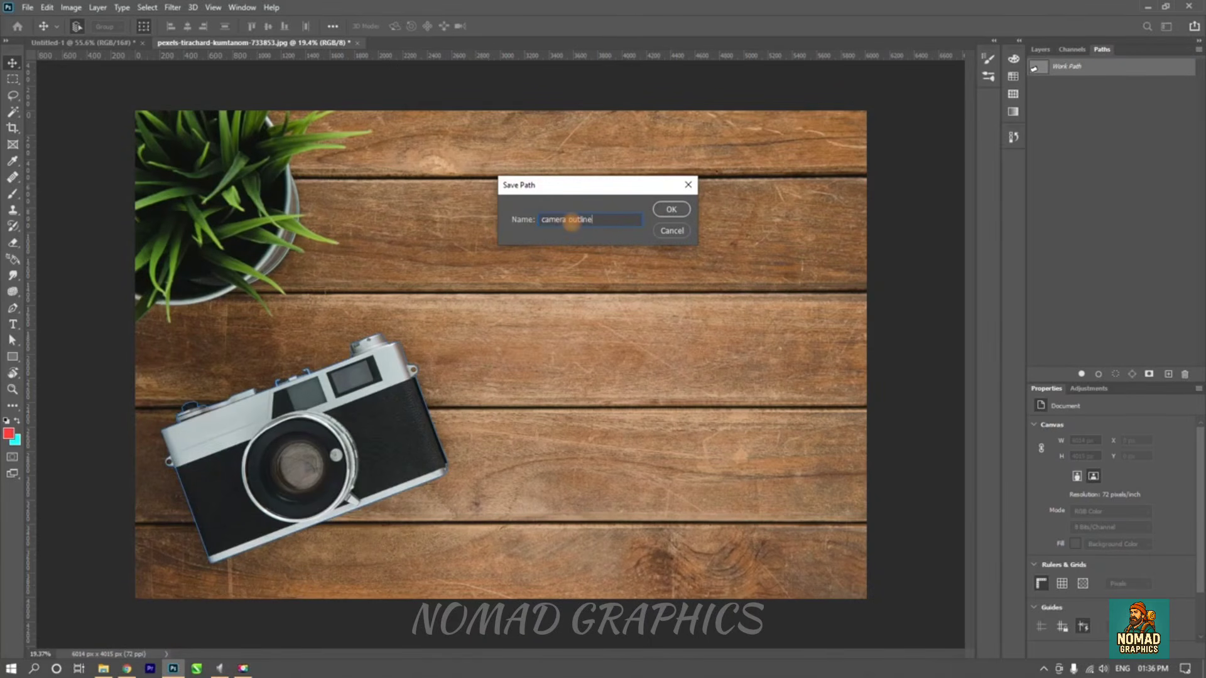
pyautogui.press('Return')
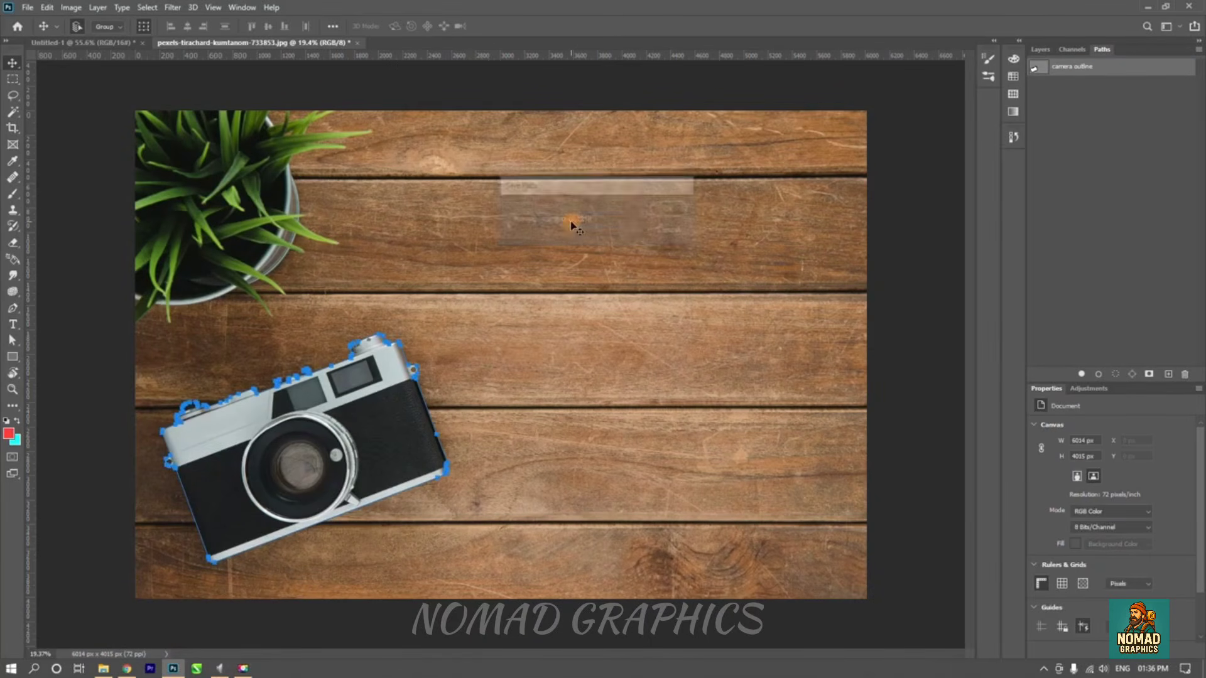
# - Make a new selection from the camera outline path with a 0-pixel feather radius and anti-aliasing
pyautogui.keyDown('ctrl'); pyautogui.click(1040, 72); pyautogui.keyUp('ctrl')
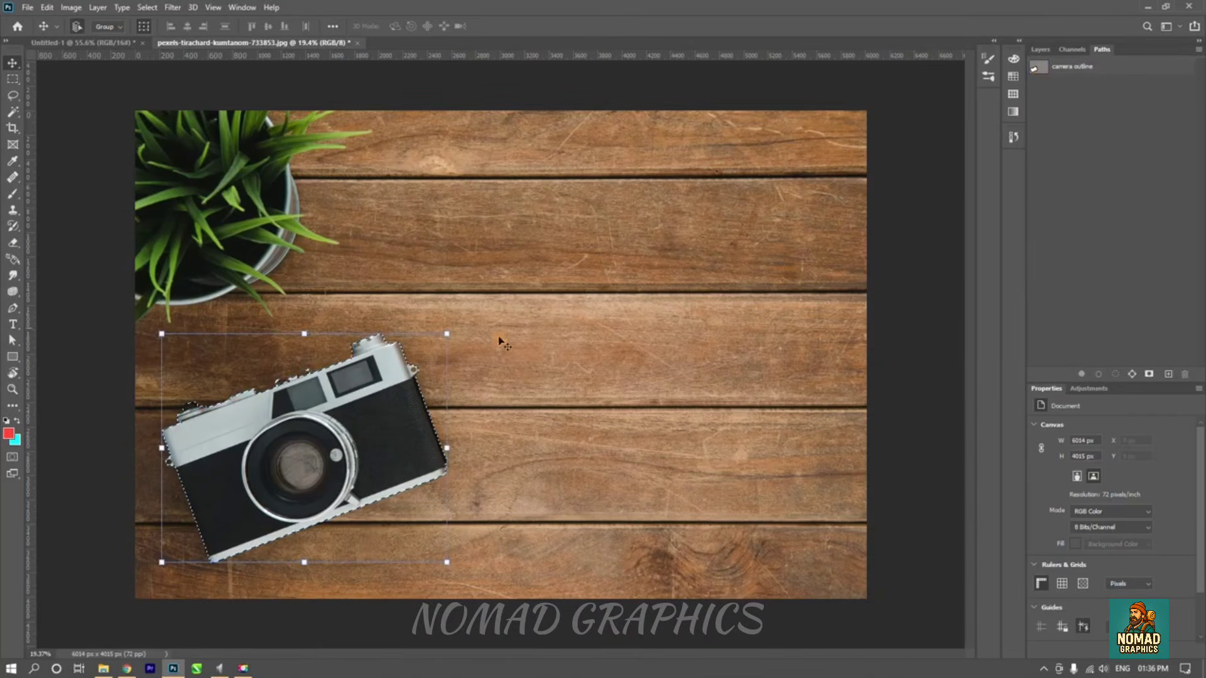
pyautogui.hotkey('ctrl', 'd')
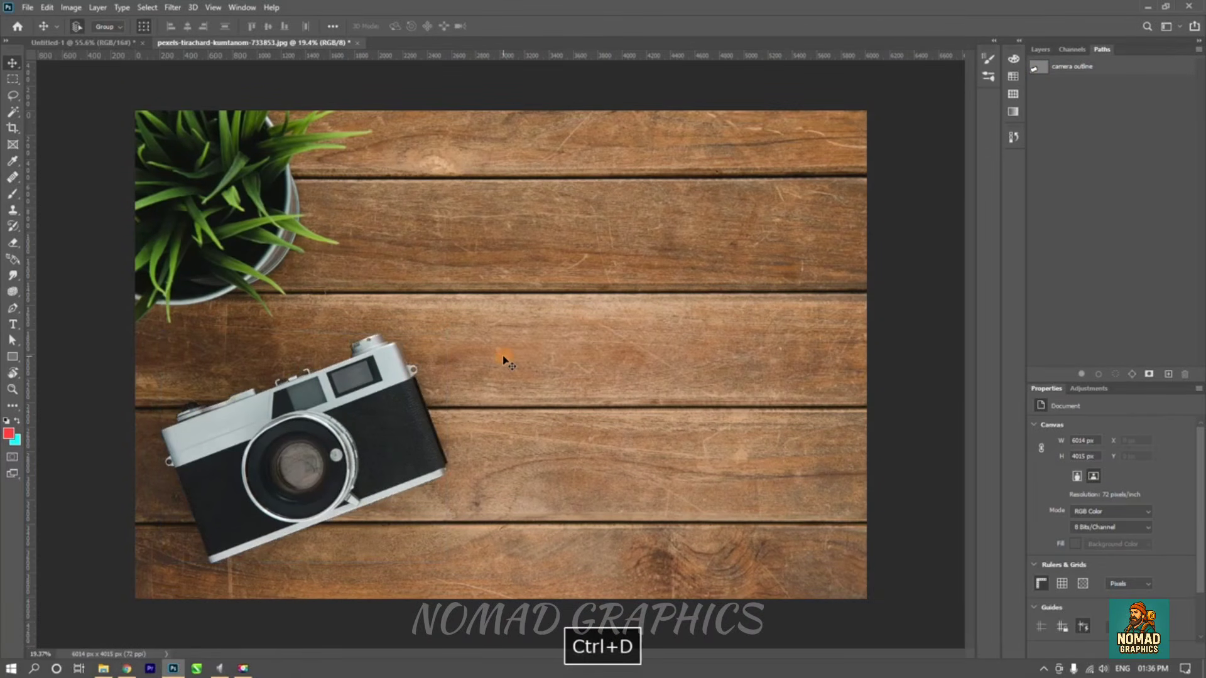
pyautogui.click(1055, 75)
pyautogui.rightClick(1051, 74)
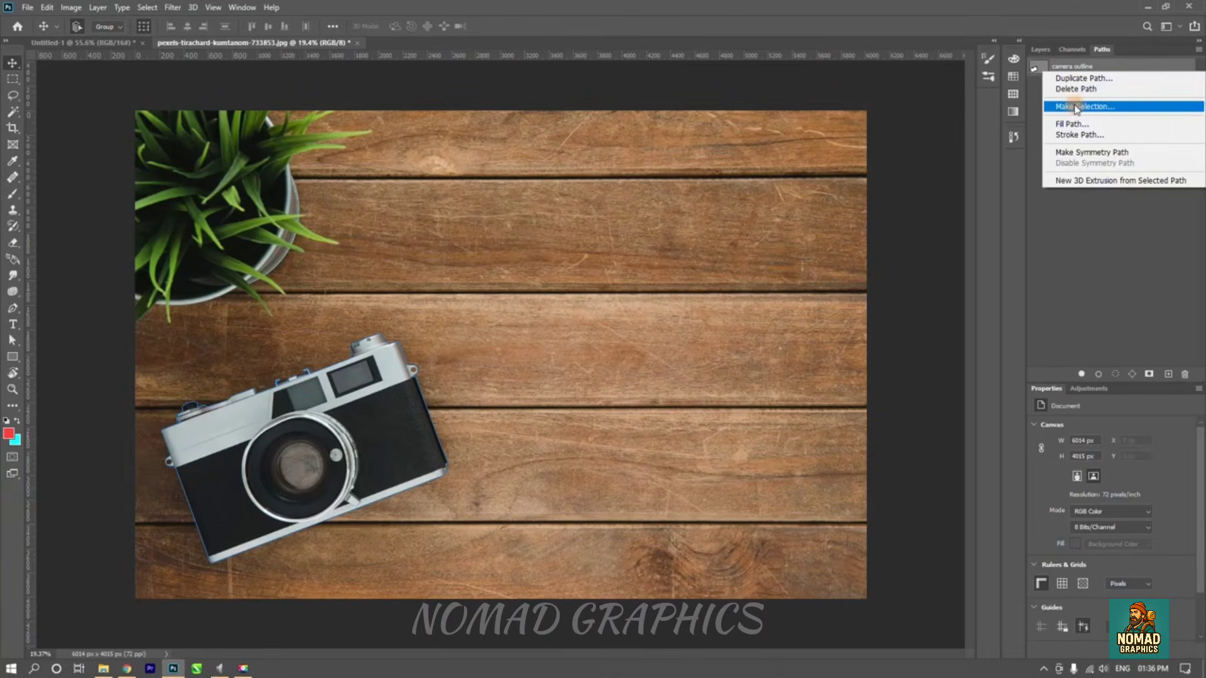
pyautogui.click(1076, 108)
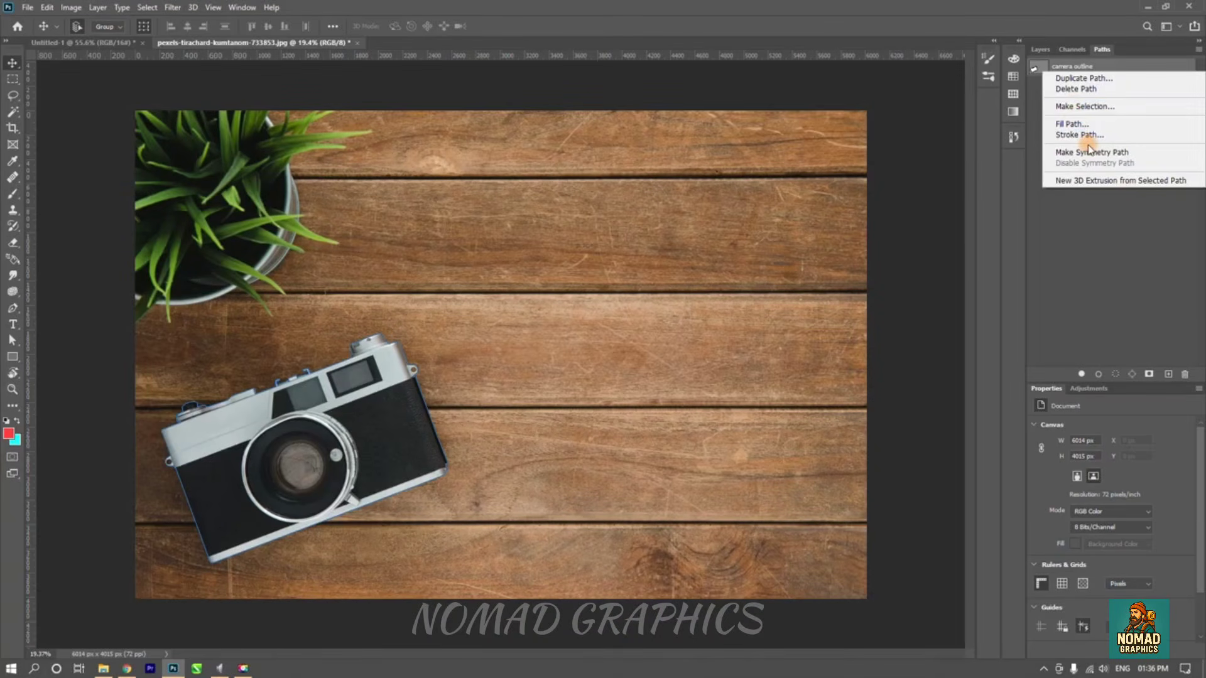
pyautogui.click(1085, 107)
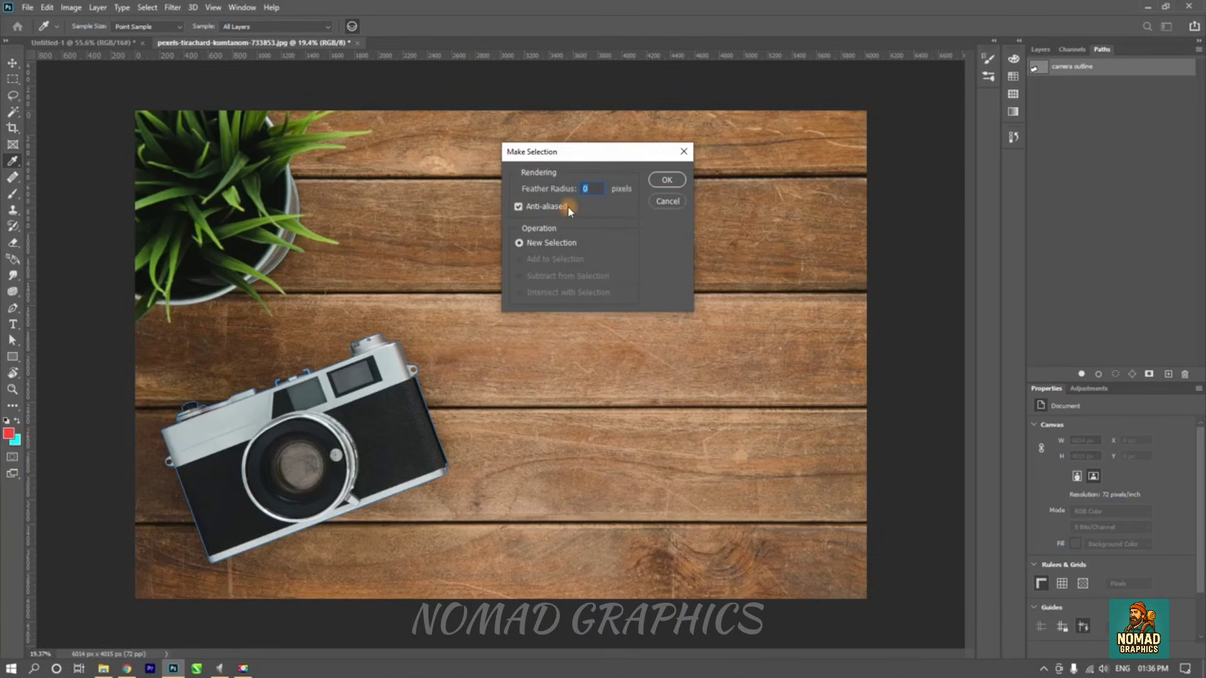
pyautogui.click(667, 181)
pyautogui.press('v')
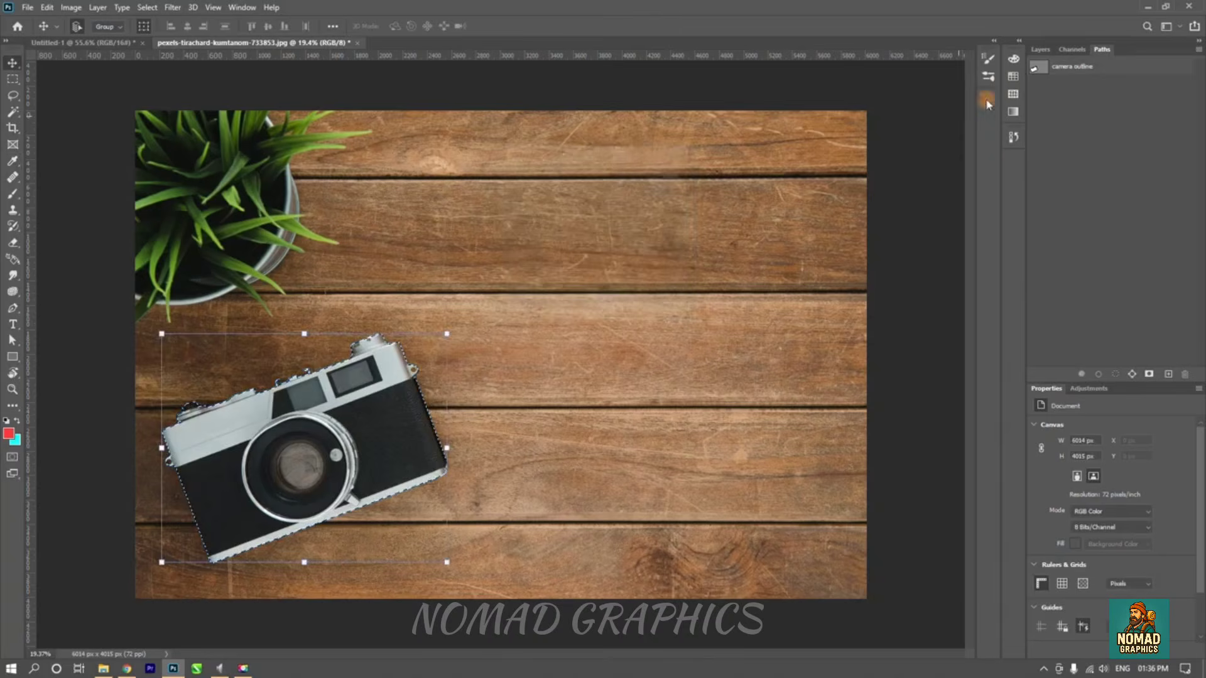
# - Copy the selected camera onto its own layer and hide the Background layer, leaving no layer selected
pyautogui.click(1041, 50)
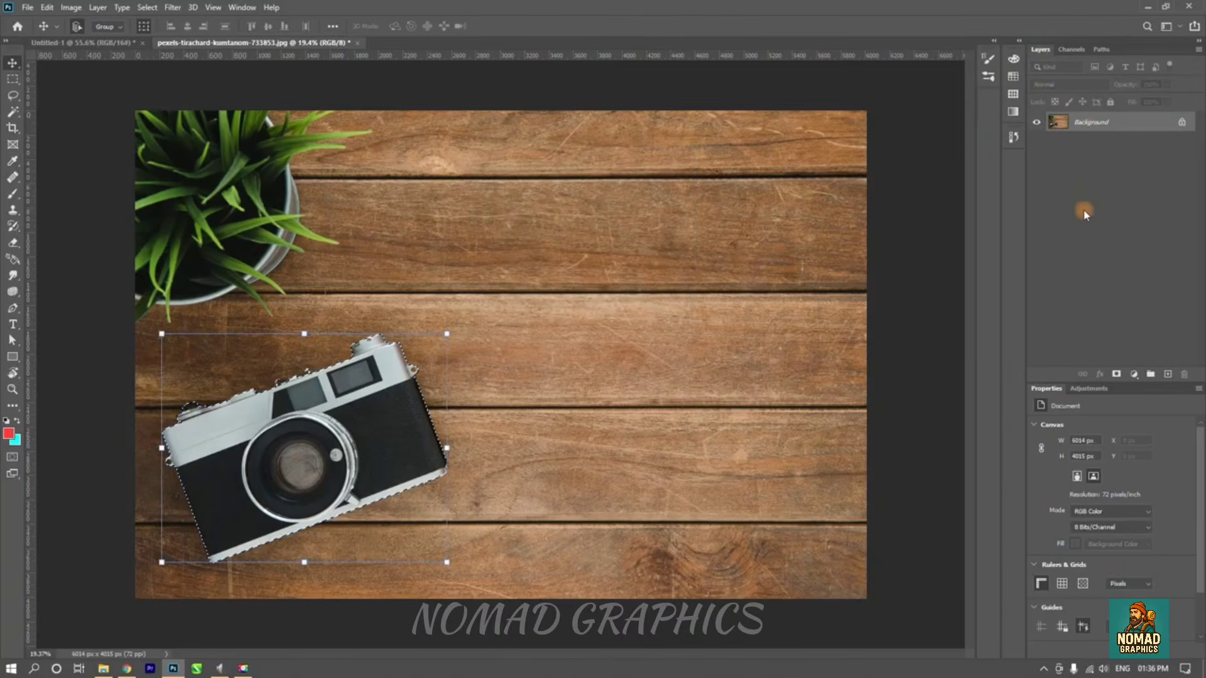
pyautogui.hotkey('ctrl', 'j')
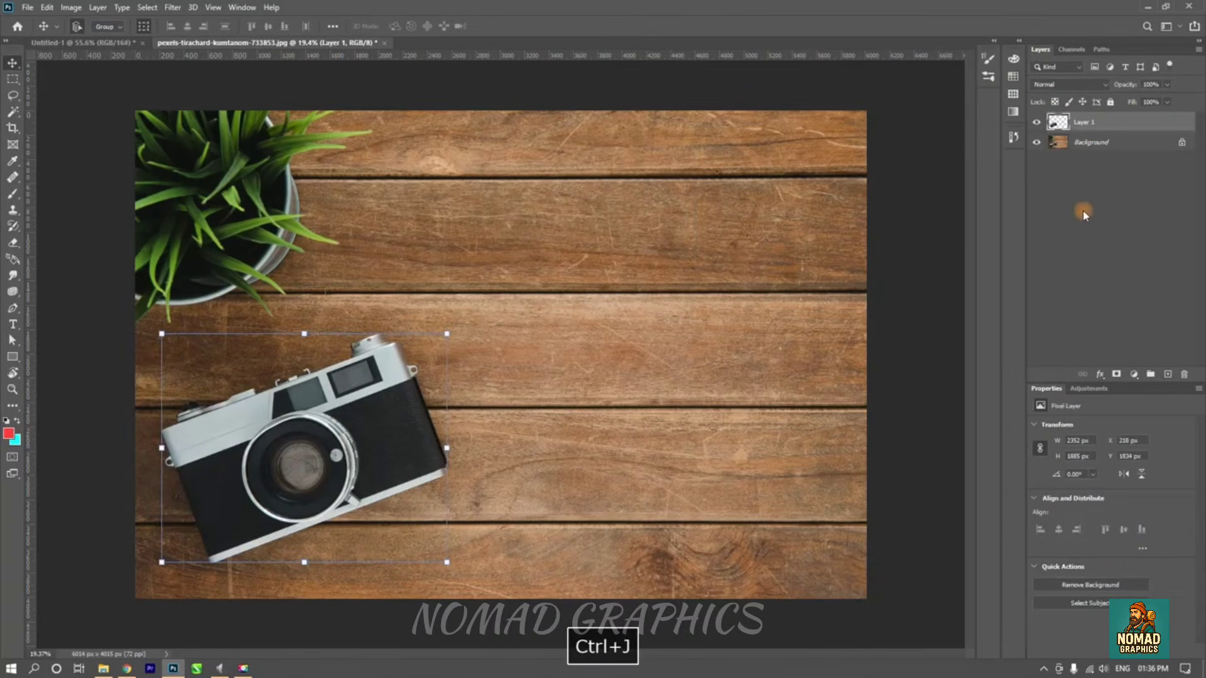
pyautogui.click(1036, 143)
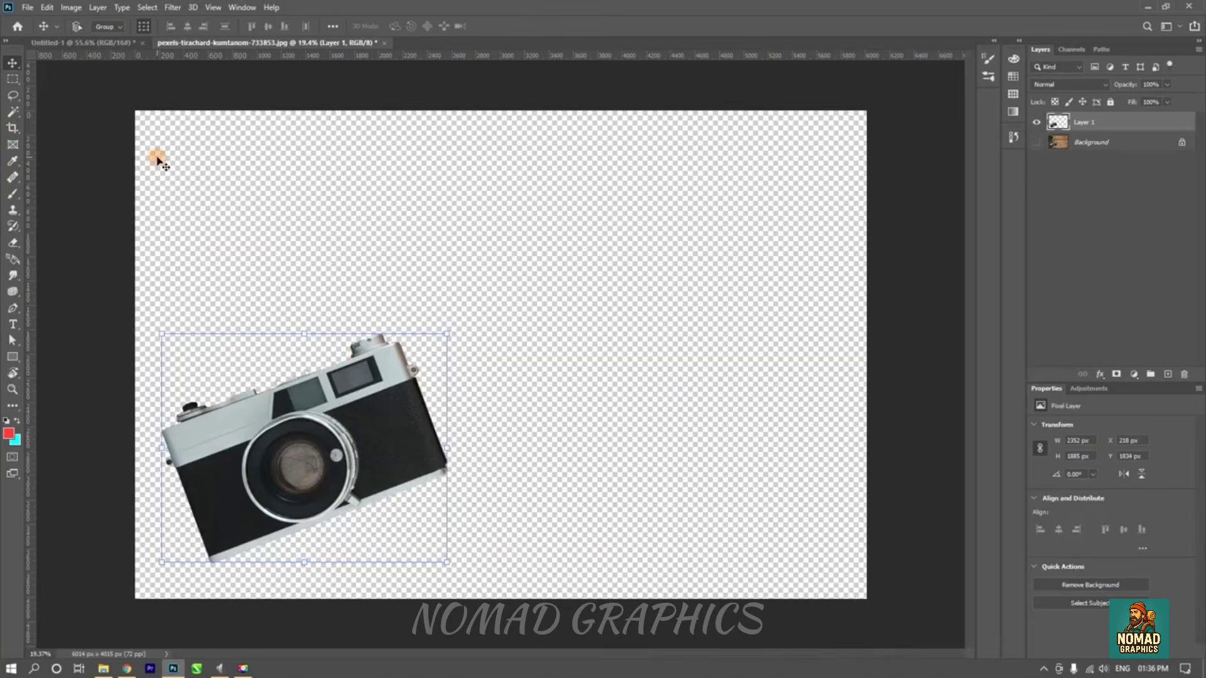
pyautogui.hotkey('ctrl', 'd')
pyautogui.click(527, 358)
# - Examine the isolated camera's cutout edges up close, from the left strap lug to the top dial and right side
pyautogui.scroll(3, 400, 401)
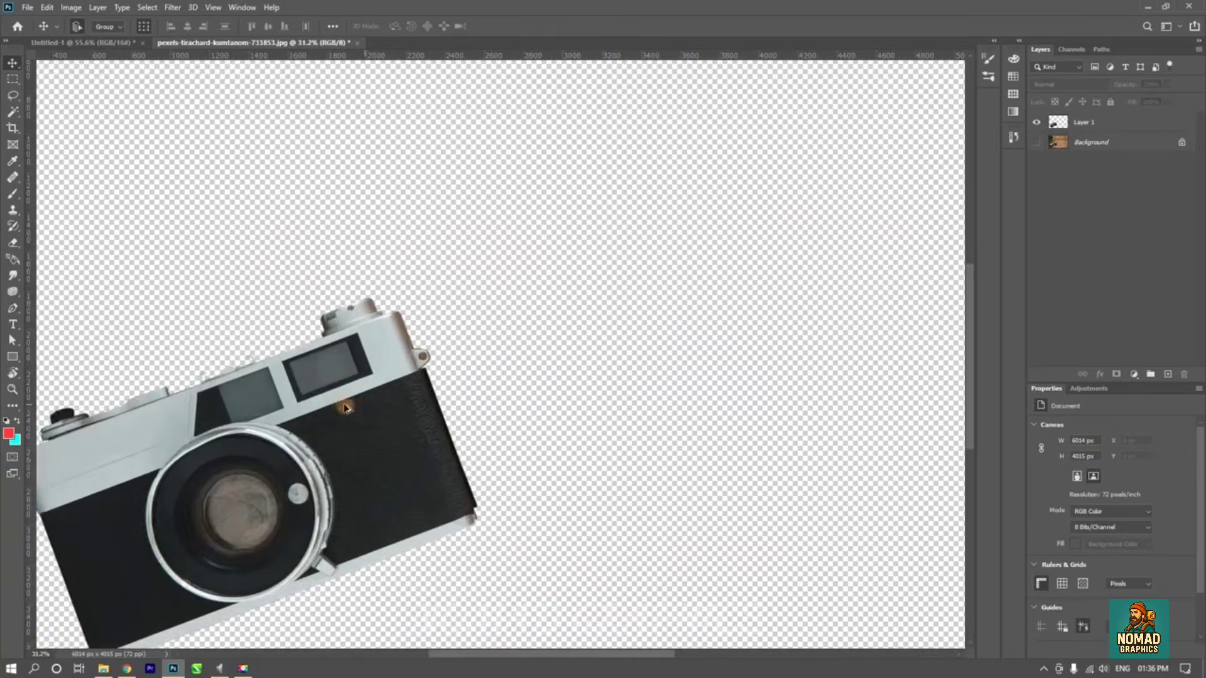
pyautogui.scroll(4, 345, 408)
pyautogui.moveTo(335, 388); pyautogui.dragTo(666, 284)
pyautogui.moveTo(517, 355); pyautogui.dragTo(567, 282)
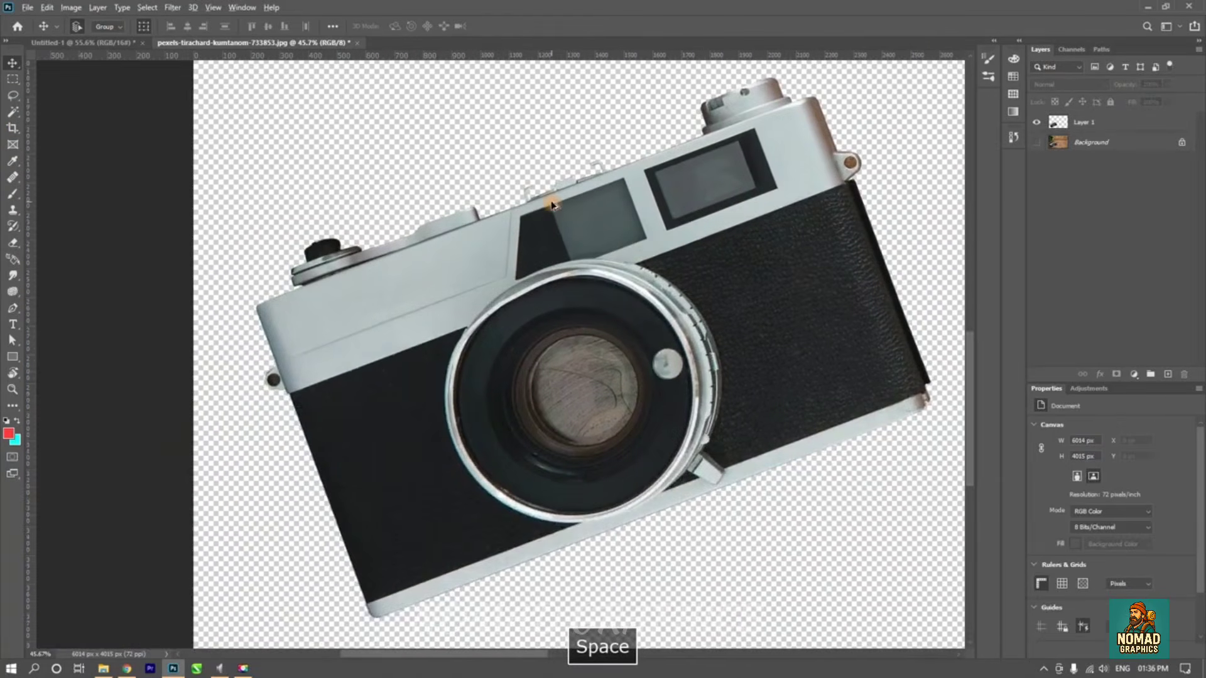
pyautogui.scroll(5, 552, 205)
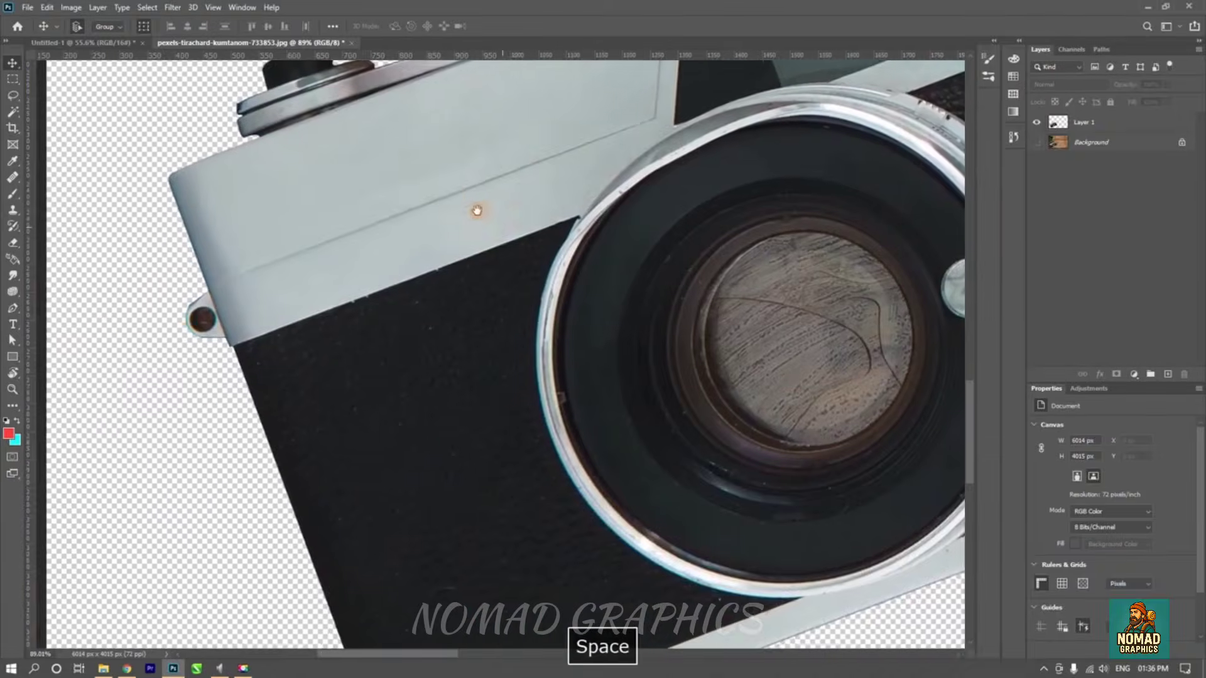
pyautogui.moveTo(477, 211); pyautogui.dragTo(469, 127)
pyautogui.moveTo(475, 277); pyautogui.dragTo(150, 414)
pyautogui.moveTo(622, 284); pyautogui.dragTo(592, 462)
pyautogui.moveTo(618, 290); pyautogui.dragTo(630, 461)
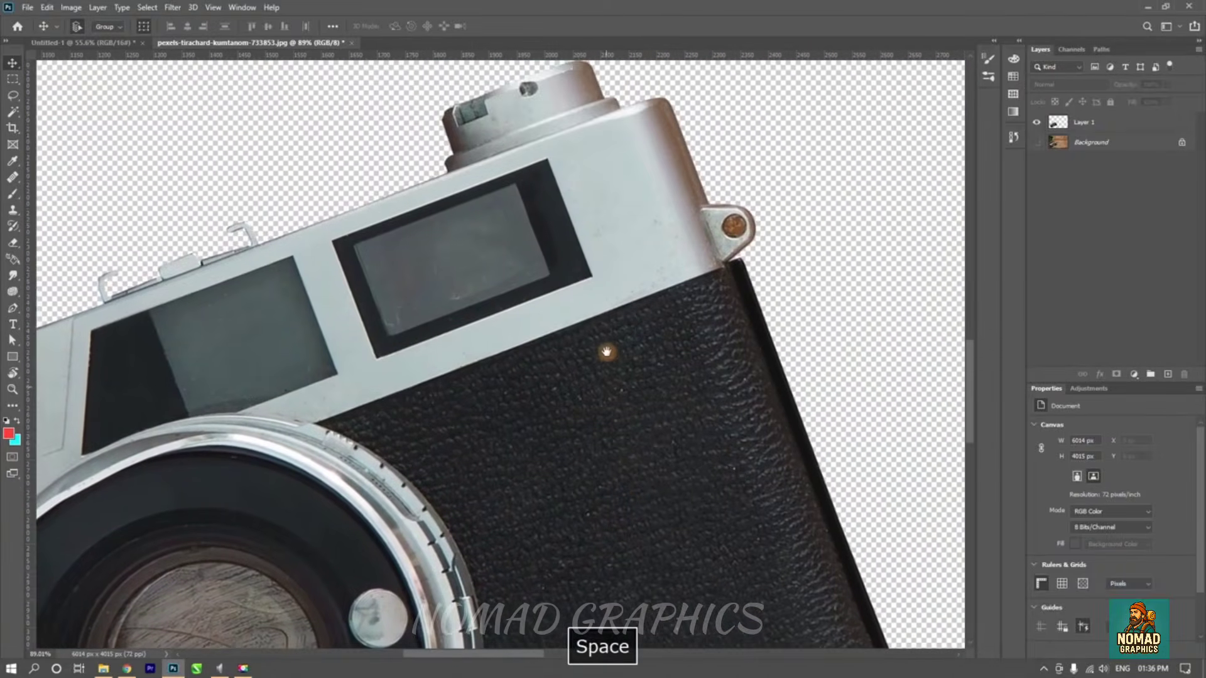
pyautogui.moveTo(617, 247); pyautogui.dragTo(636, 377)
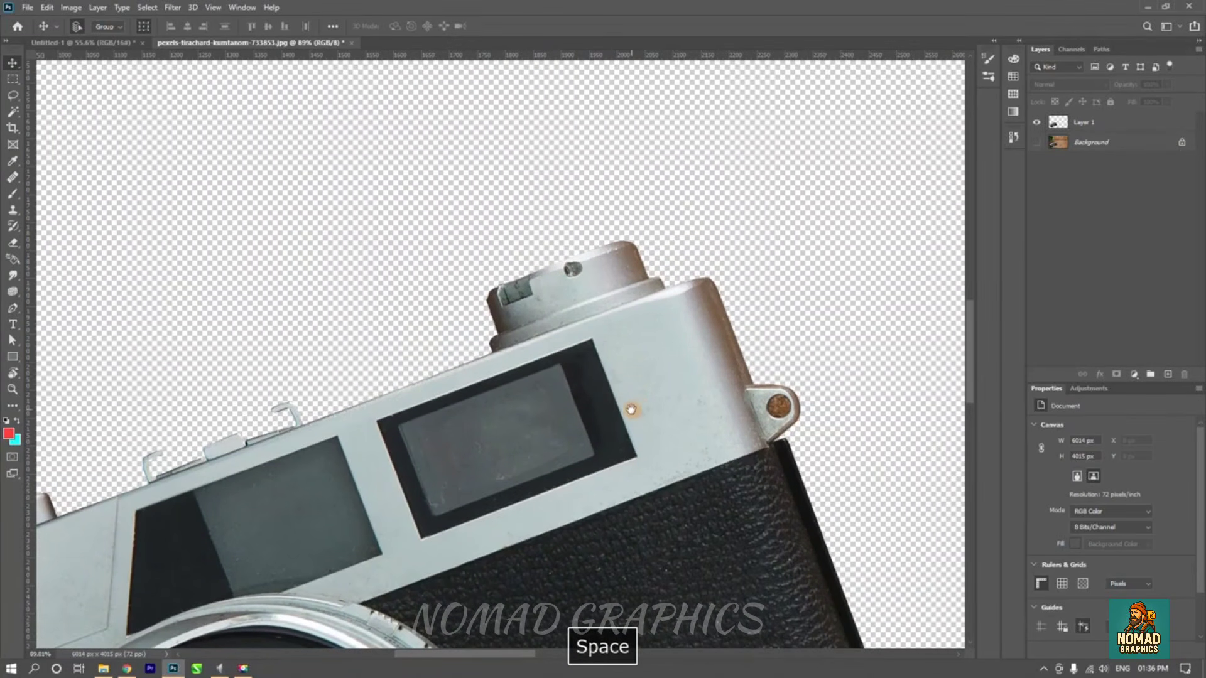
pyautogui.moveTo(654, 444); pyautogui.dragTo(602, 347)
pyautogui.scroll(-6, 602, 346)
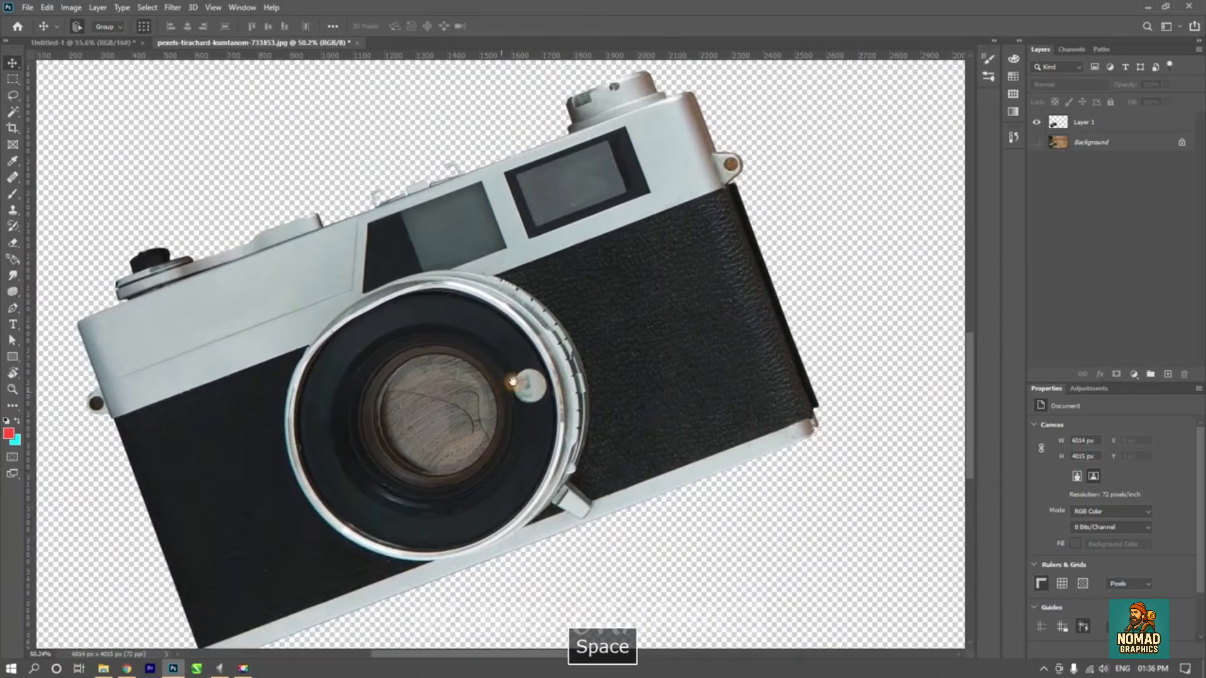
pyautogui.scroll(-1, 500, 352)
pyautogui.scroll(1, 452, 377)
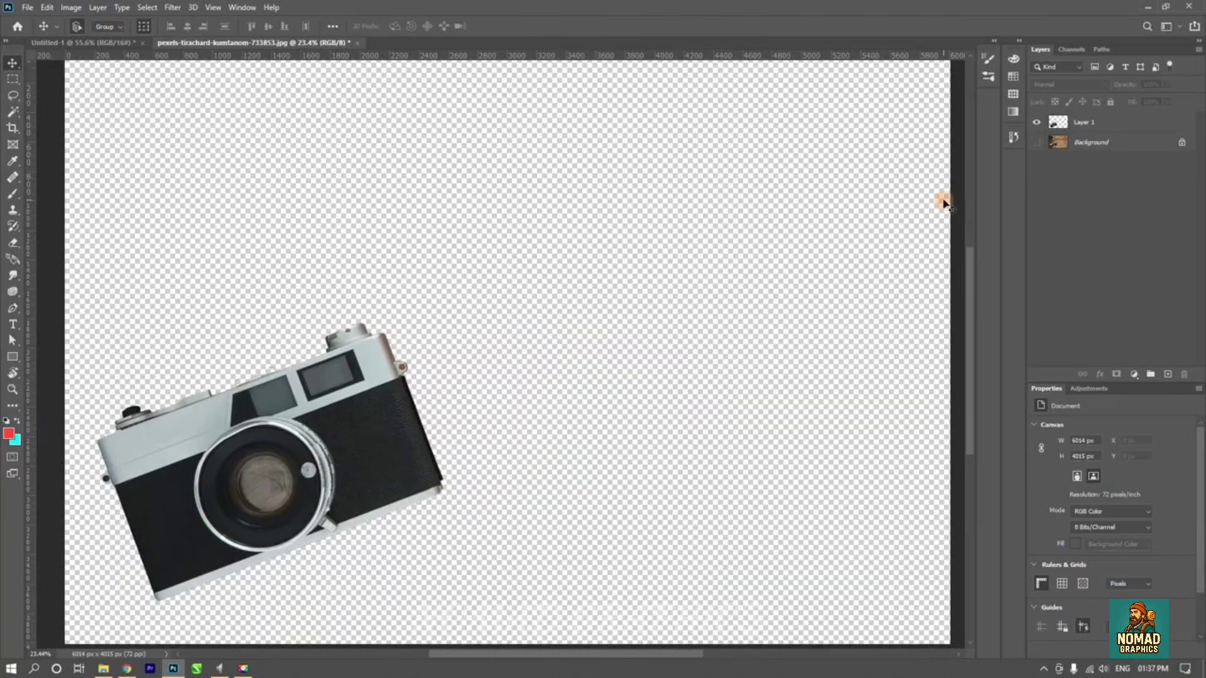
# - Add a Solid Color fill layer directly above the Background in light red, #f97272
pyautogui.click(1130, 122)
pyautogui.click(1121, 143)
pyautogui.click(1134, 374)
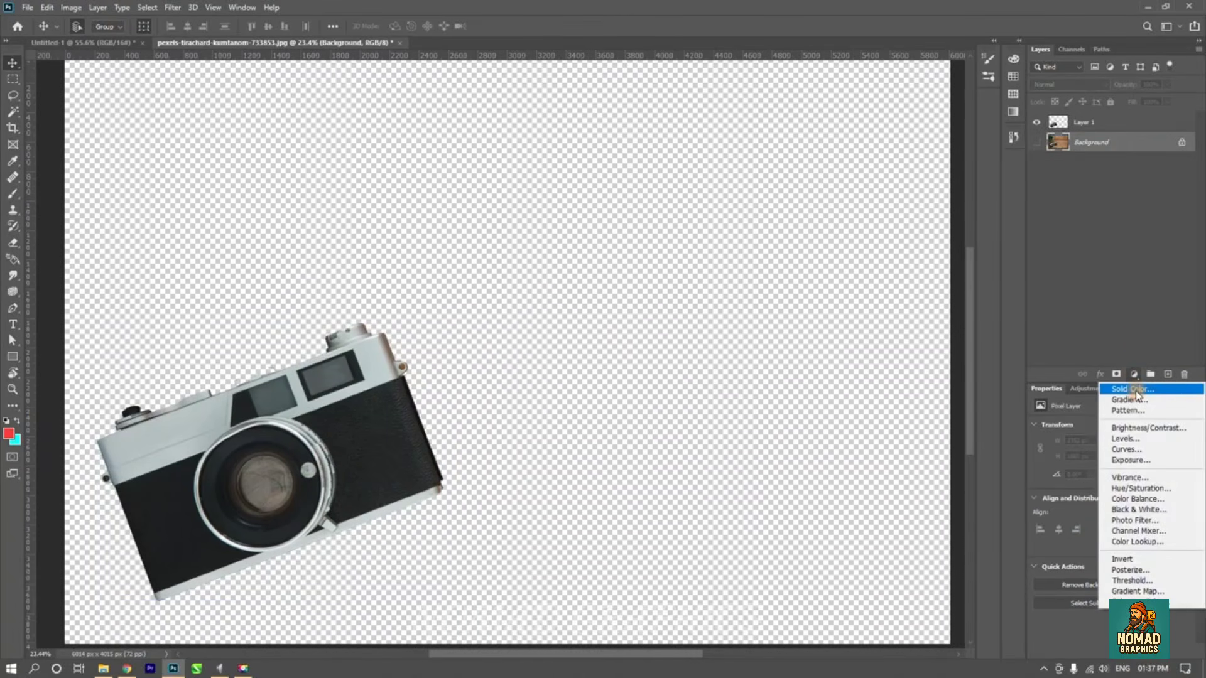
pyautogui.click(1134, 390)
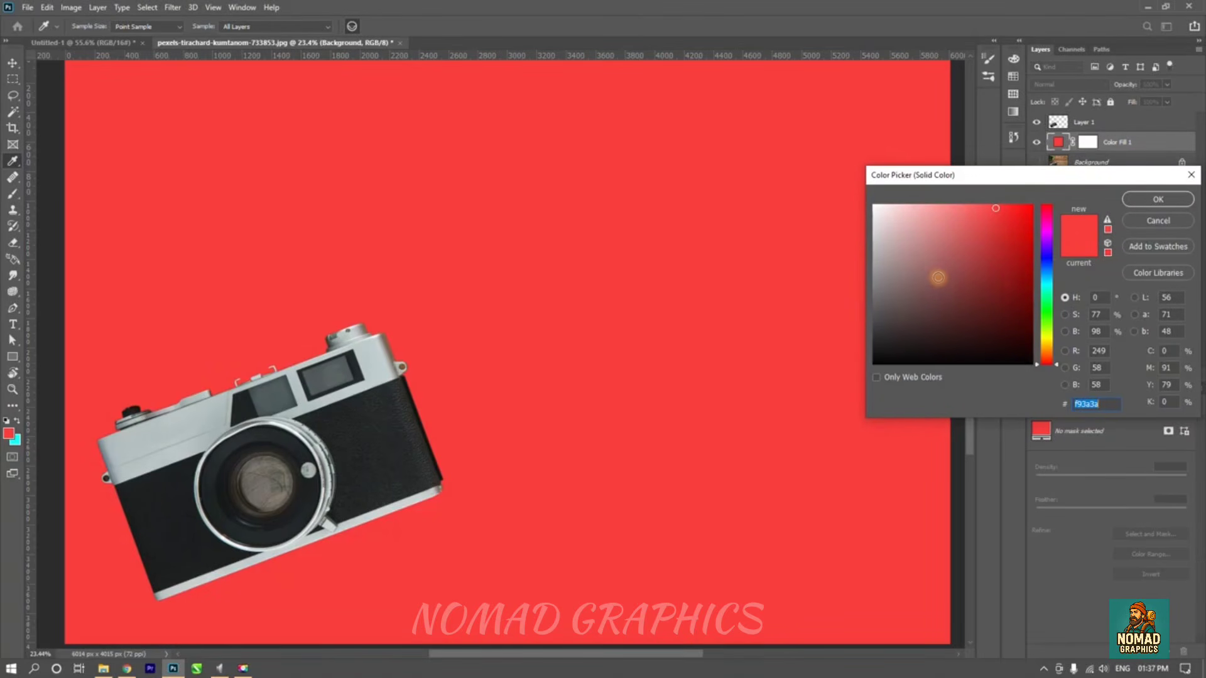
pyautogui.click(974, 212)
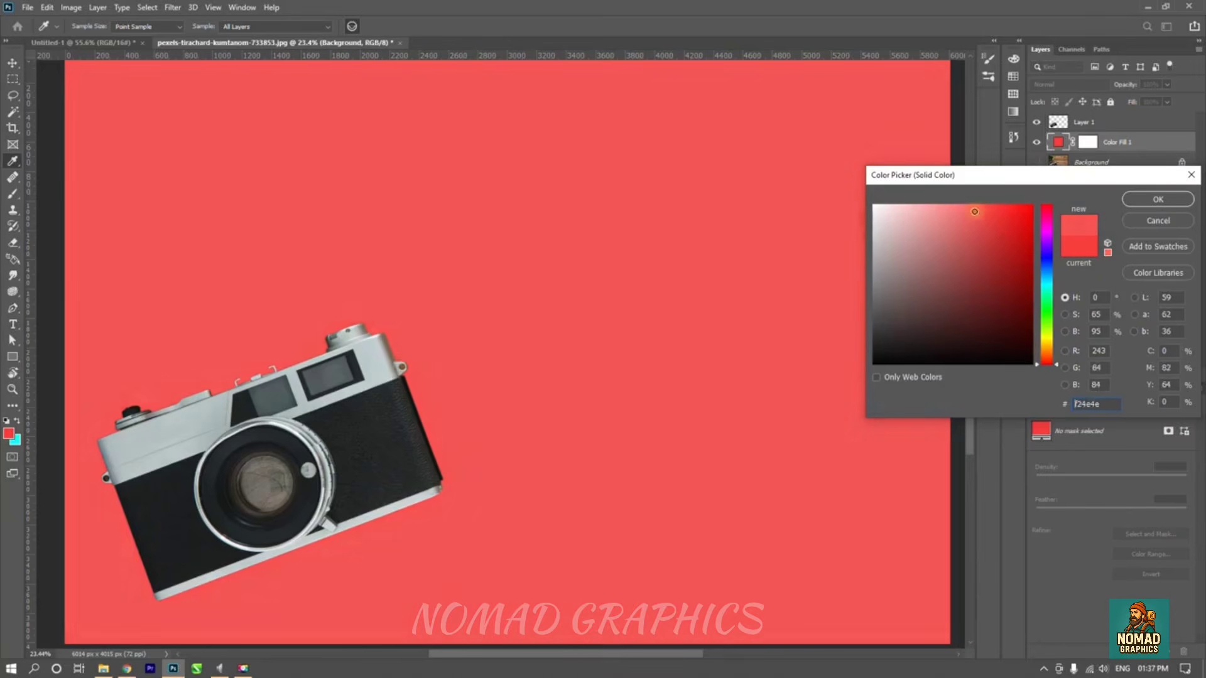
pyautogui.moveTo(974, 211); pyautogui.dragTo(959, 209)
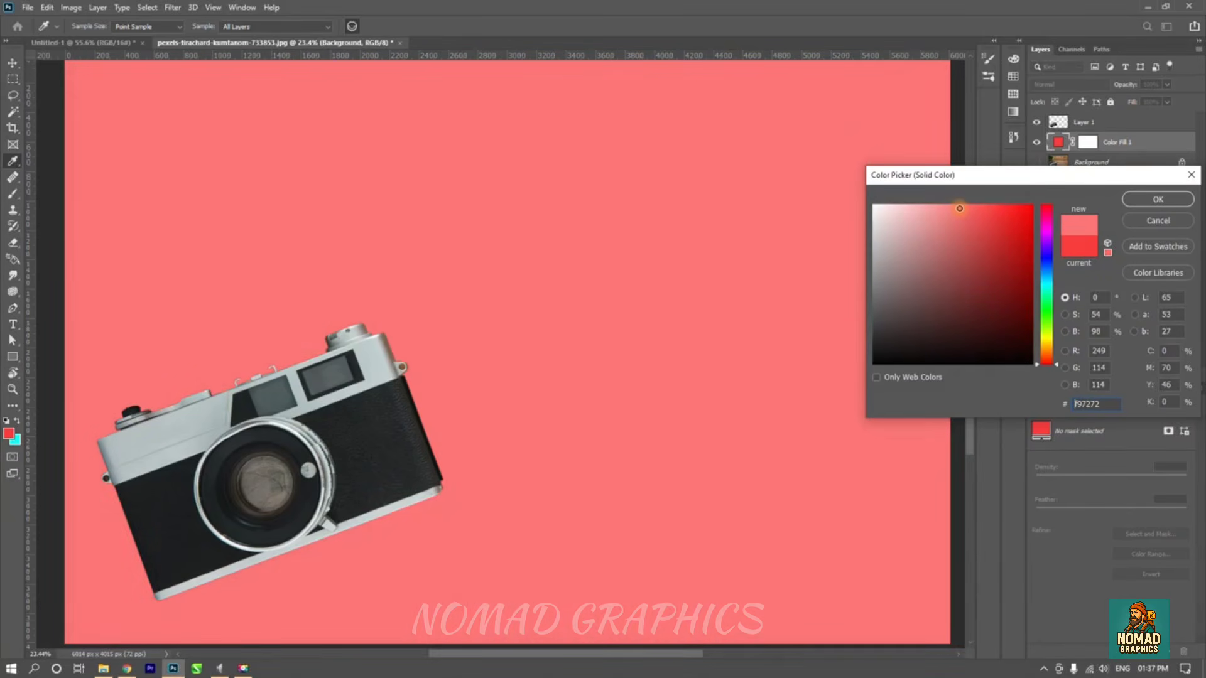
pyautogui.click(1157, 199)
# - Examine the left strap lug's cutout edge and its hole against the solid color fill
pyautogui.scroll(2, 465, 389)
pyautogui.scroll(9, 458, 384)
pyautogui.press('space')
pyautogui.moveTo(457, 384); pyautogui.dragTo(860, 283)
pyautogui.moveTo(804, 128); pyautogui.dragTo(746, 393)
pyautogui.scroll(9, 682, 392)
pyautogui.scroll(3, 682, 394)
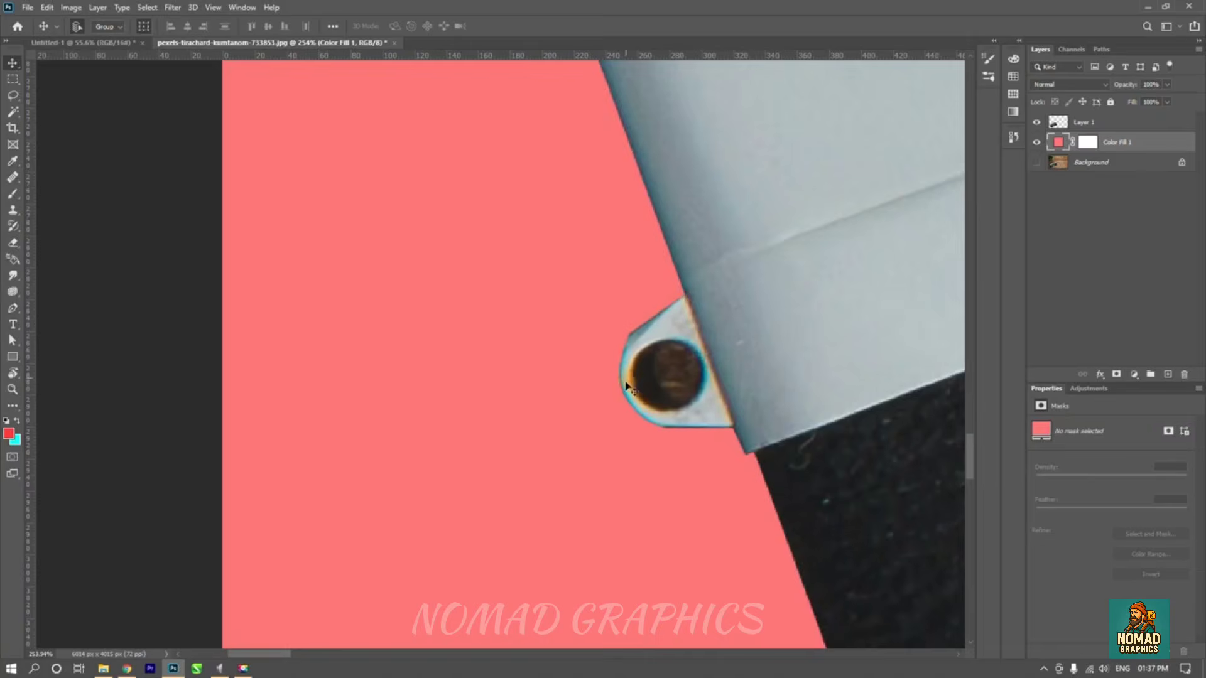
pyautogui.scroll(-12, 651, 410)
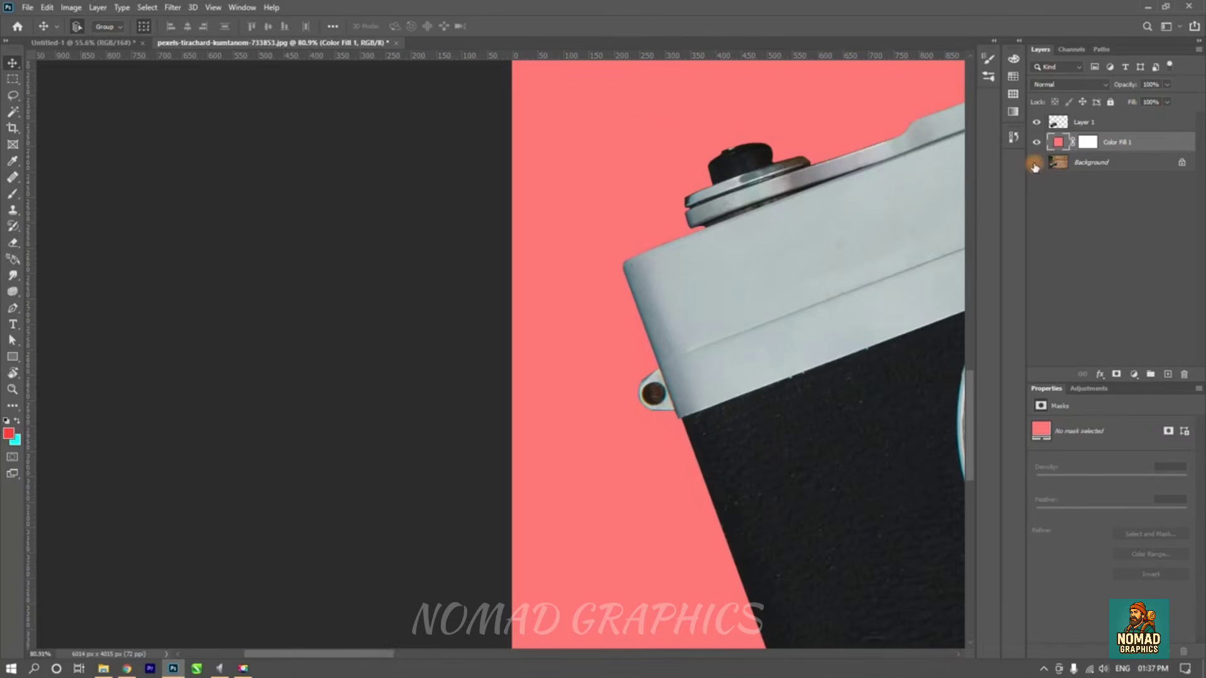
# - Compare the strap lug with the original photo by showing the Background alone, and restore the fill and camera cutout layers' visibility
pyautogui.click(1036, 142)
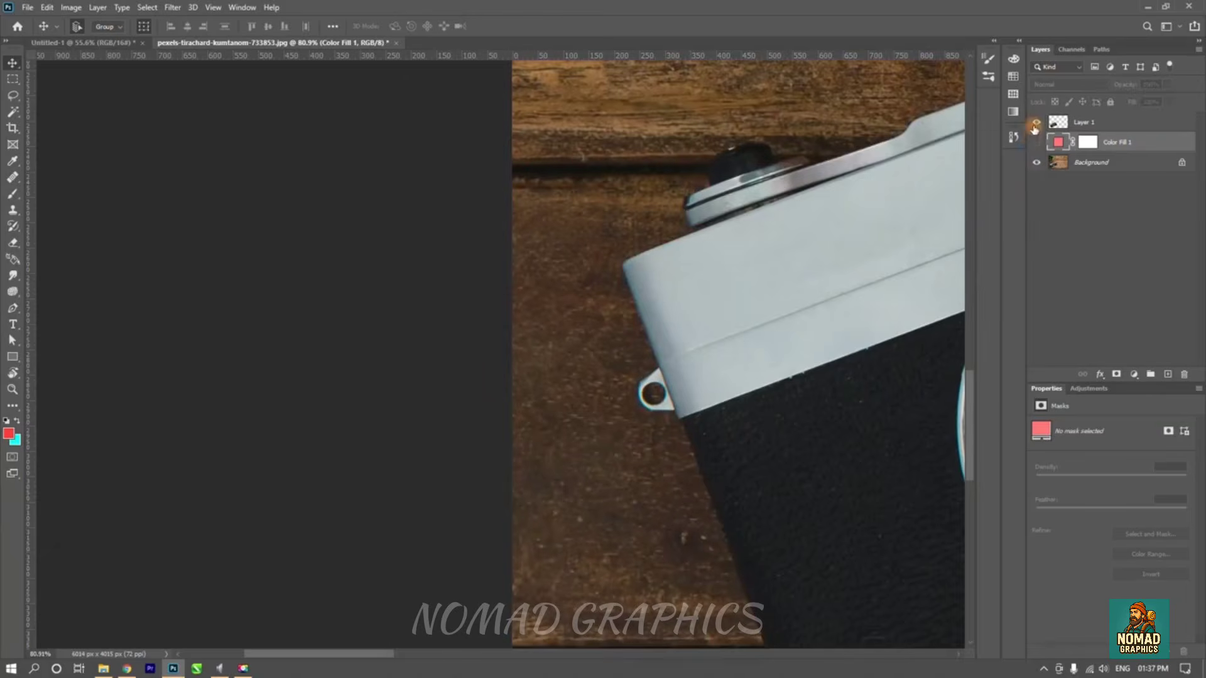
pyautogui.scroll(4, 654, 427)
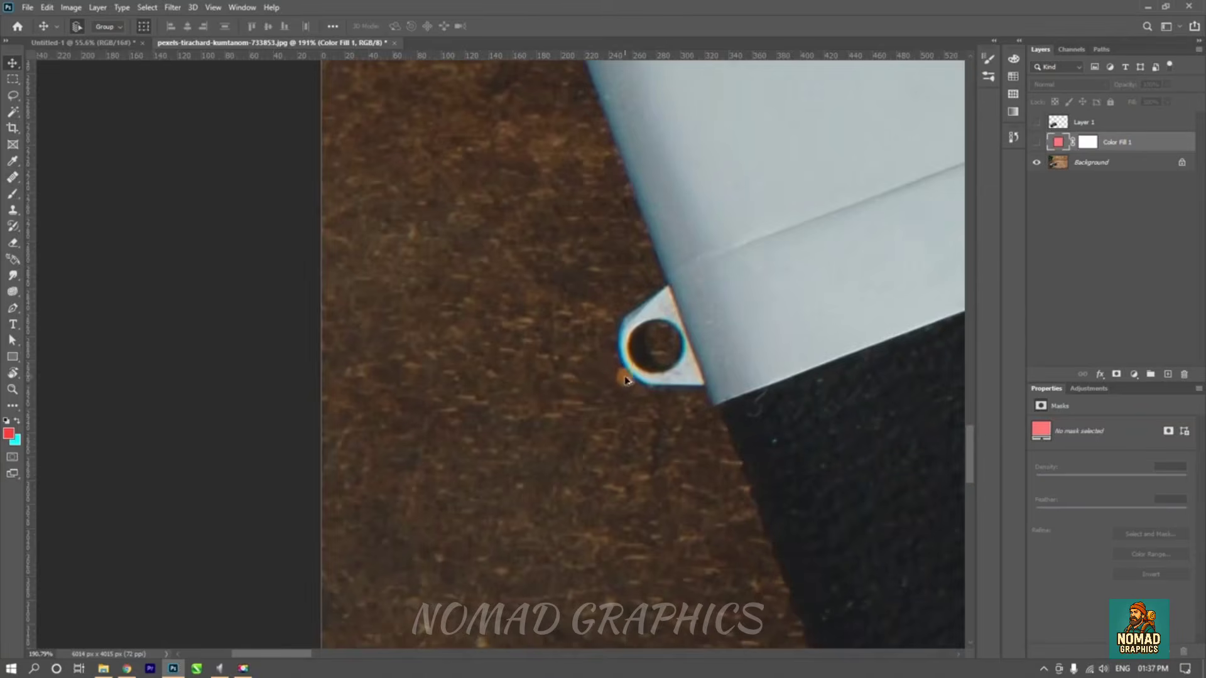
pyautogui.scroll(-4, 635, 401)
pyautogui.scroll(-9, 633, 401)
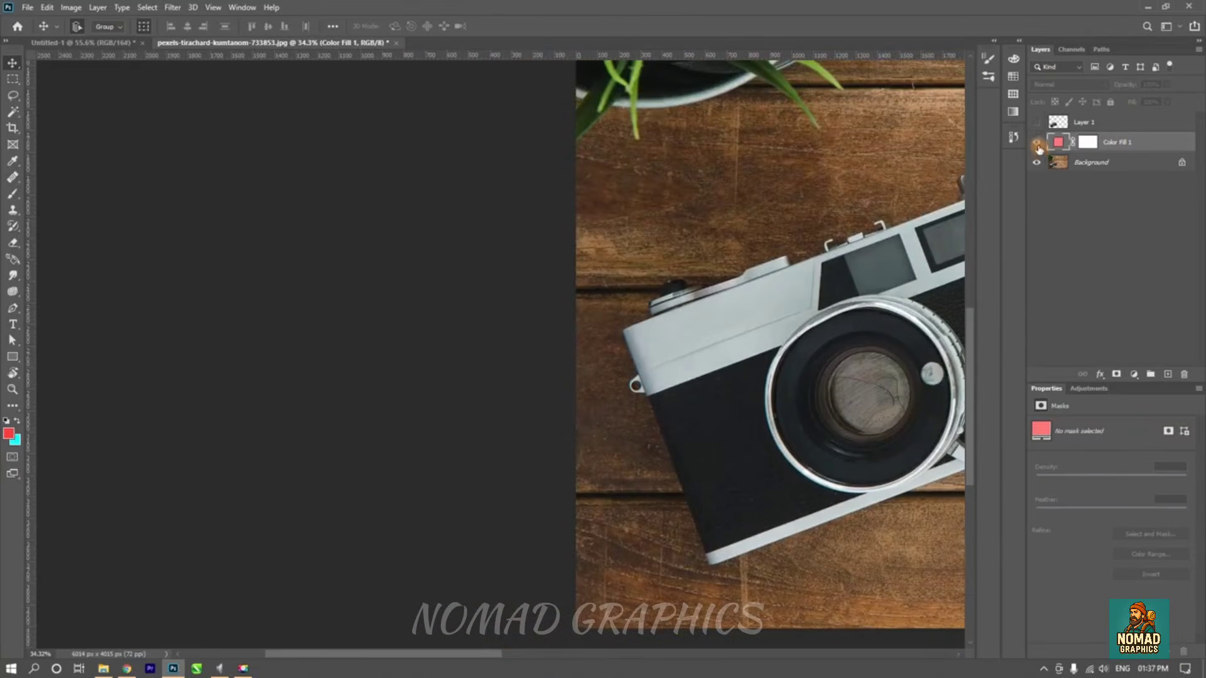
pyautogui.click(1036, 142)
pyautogui.click(1037, 122)
pyautogui.moveTo(714, 410); pyautogui.dragTo(557, 423)
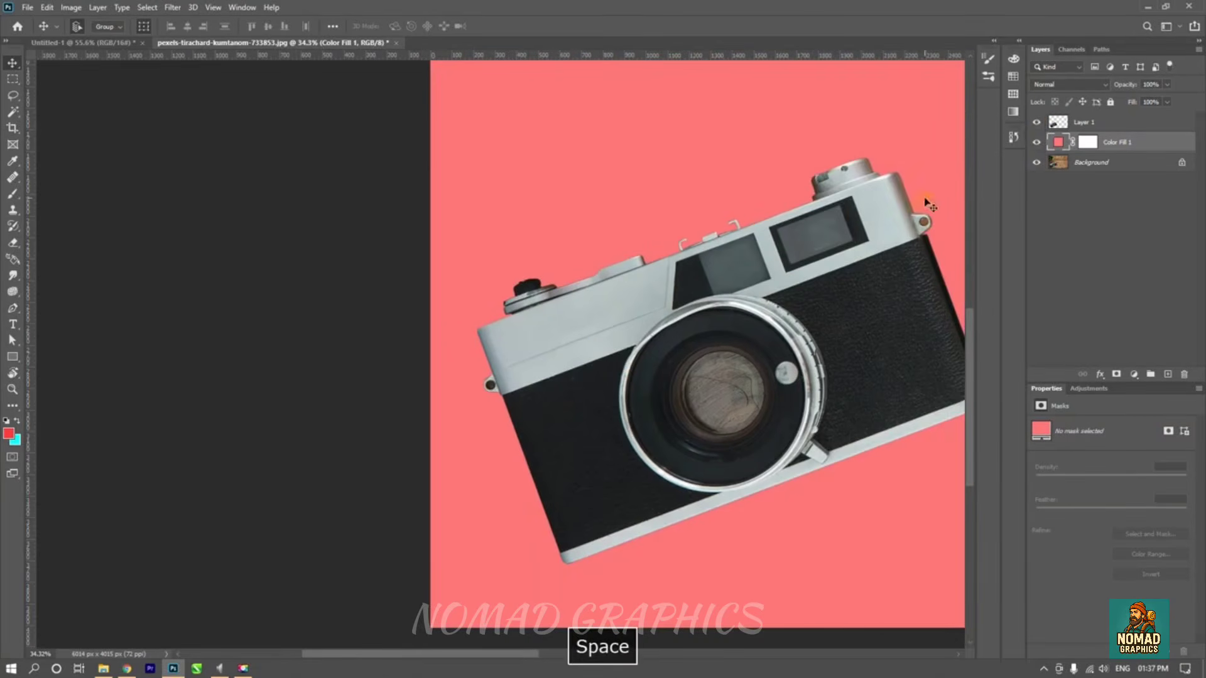
# - Add a new empty layer and place it between the camera cutout layer and the color fill layer
pyautogui.click(1058, 121)
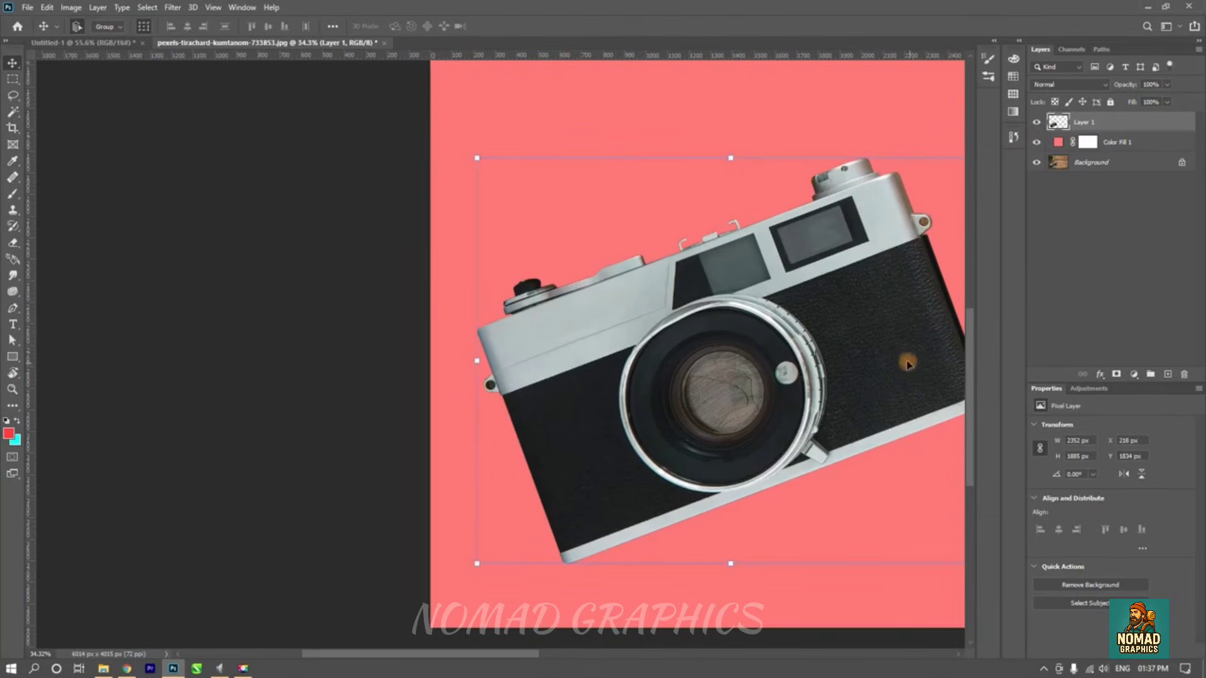
pyautogui.moveTo(882, 326); pyautogui.dragTo(722, 321)
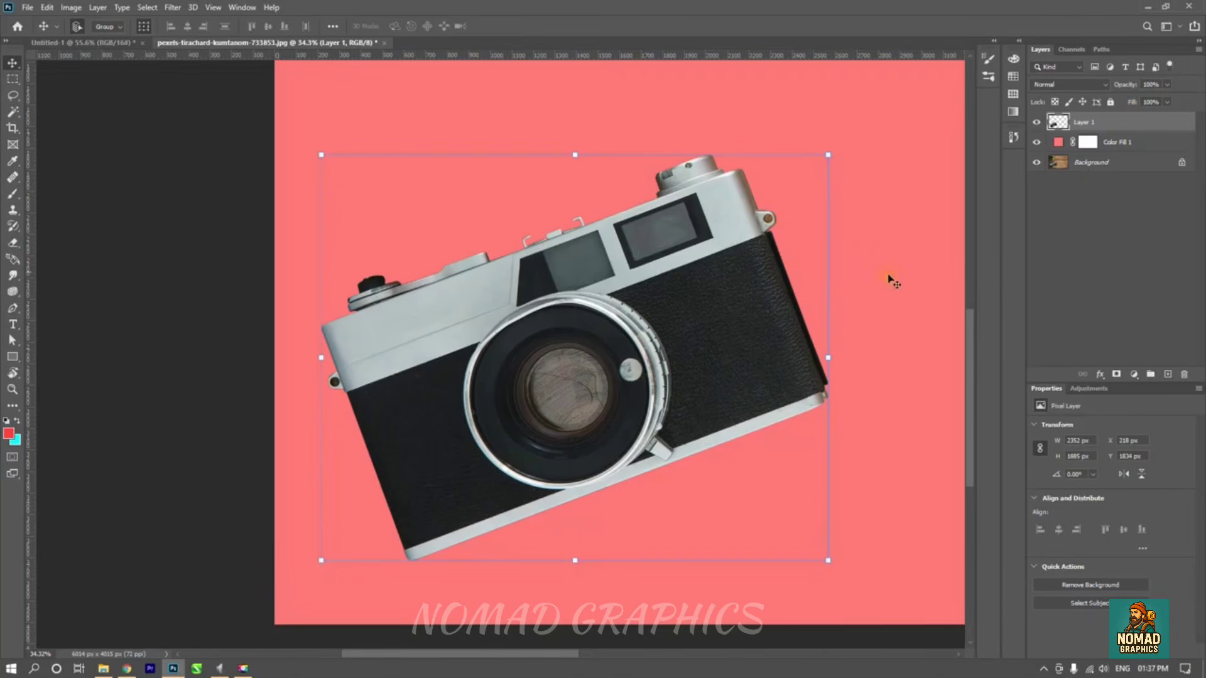
pyautogui.press('space')
pyautogui.moveTo(716, 302); pyautogui.dragTo(761, 270)
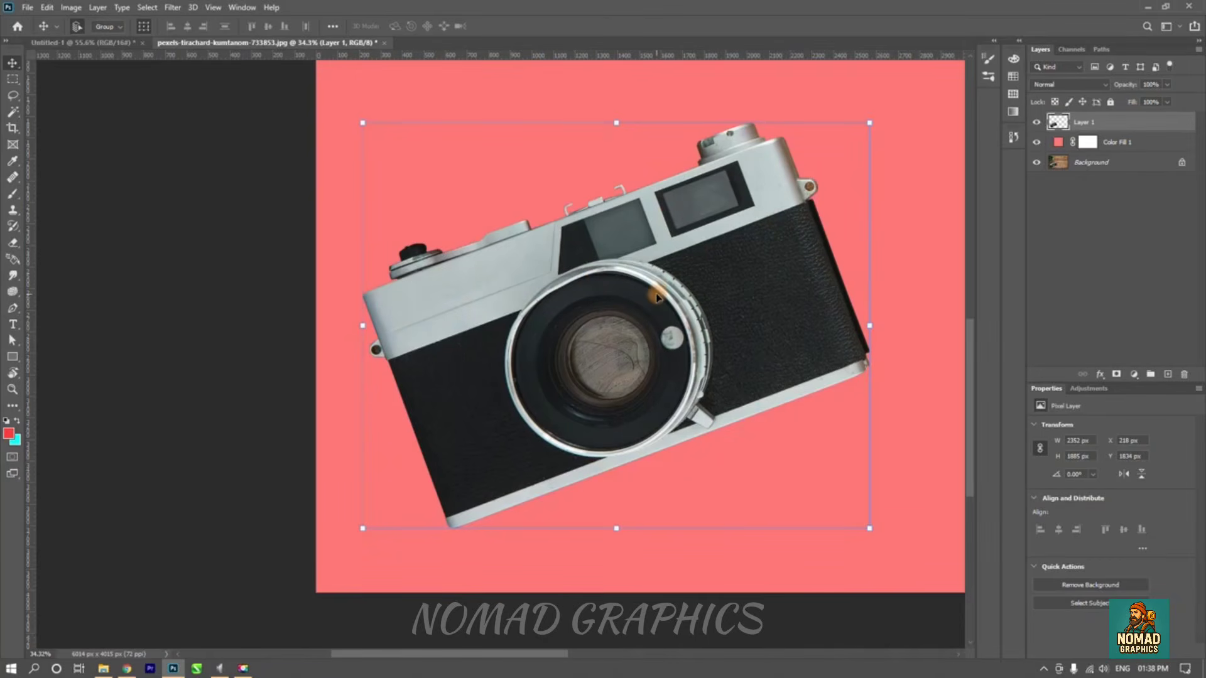
pyautogui.press('space')
pyautogui.moveTo(718, 286); pyautogui.dragTo(671, 322)
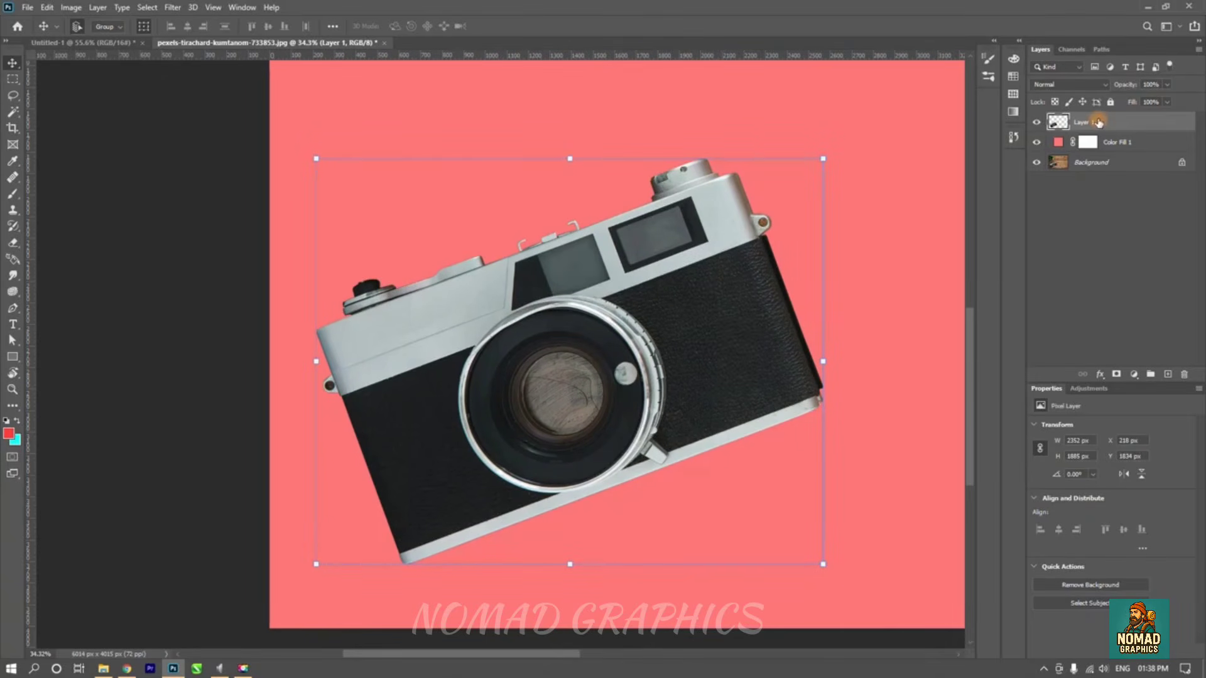
pyautogui.click(1167, 374)
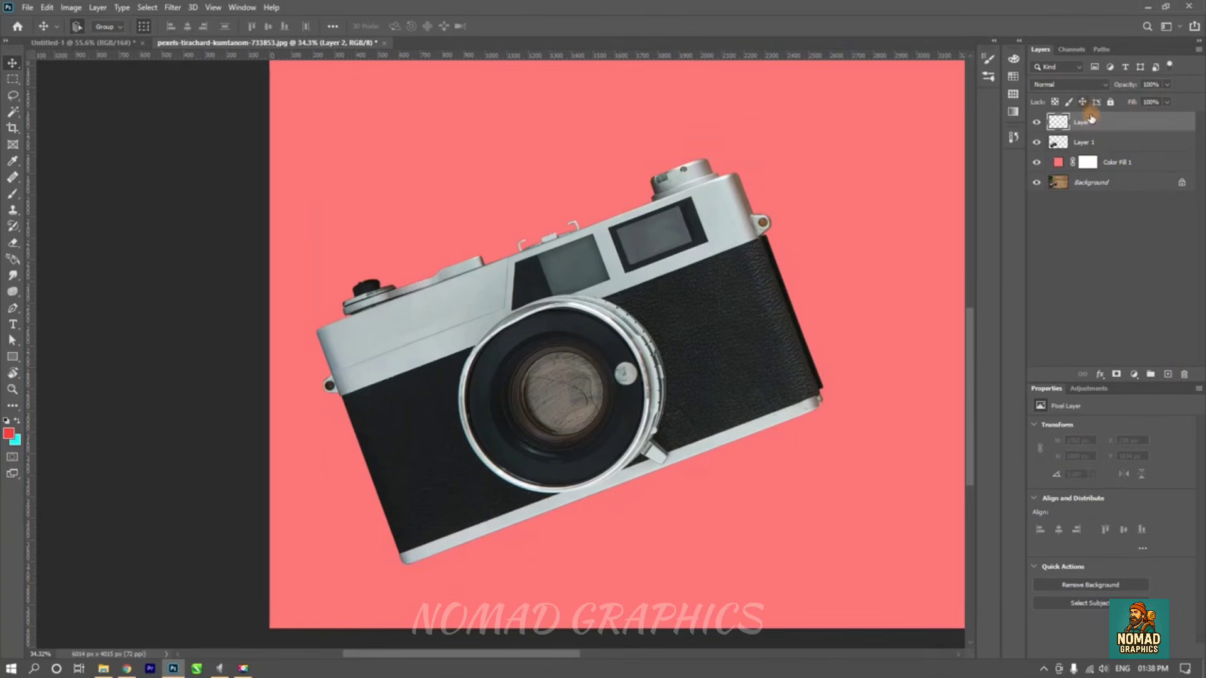
pyautogui.moveTo(1094, 123); pyautogui.dragTo(1101, 145)
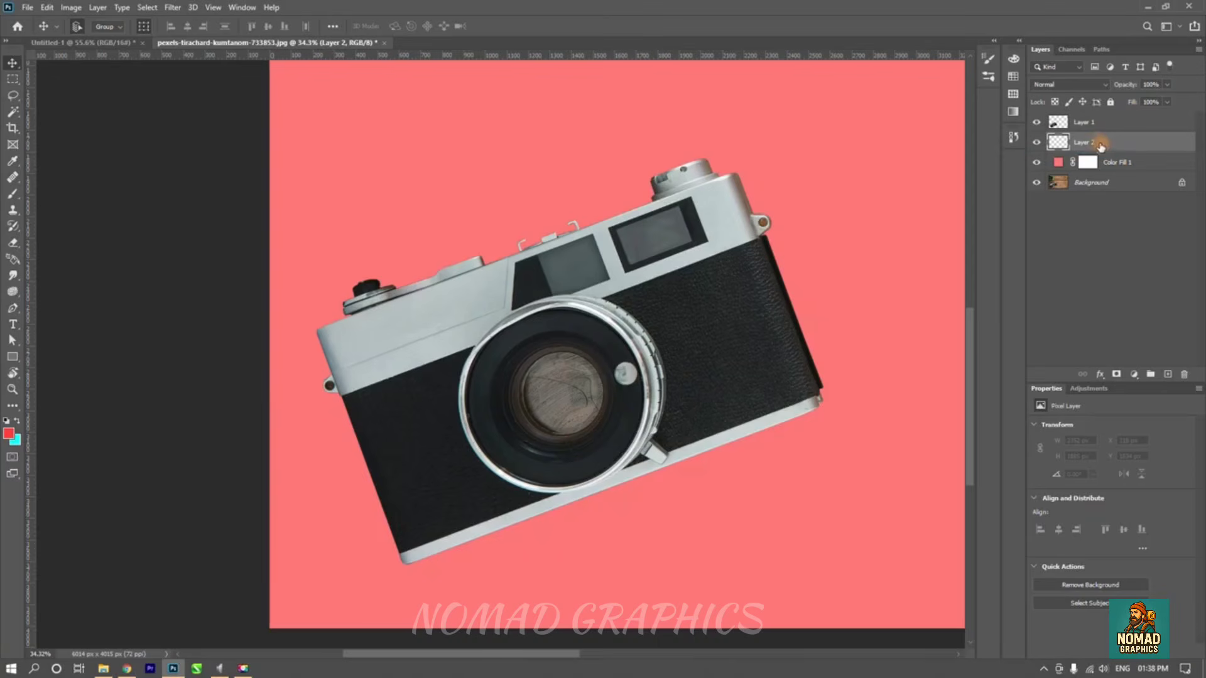
# - Paint a soft black shadow on the new layer around the camera's top dial using the Brush at 2% opacity
pyautogui.click(13, 194)
pyautogui.moveTo(402, 219)
pyautogui.mouseDown()
pyautogui.moveTo(419, 223)
pyautogui.moveTo(403, 221)
pyautogui.moveTo(387, 112)
pyautogui.mouseUp()
pyautogui.moveTo(379, 35); pyautogui.dragTo(379, 36)
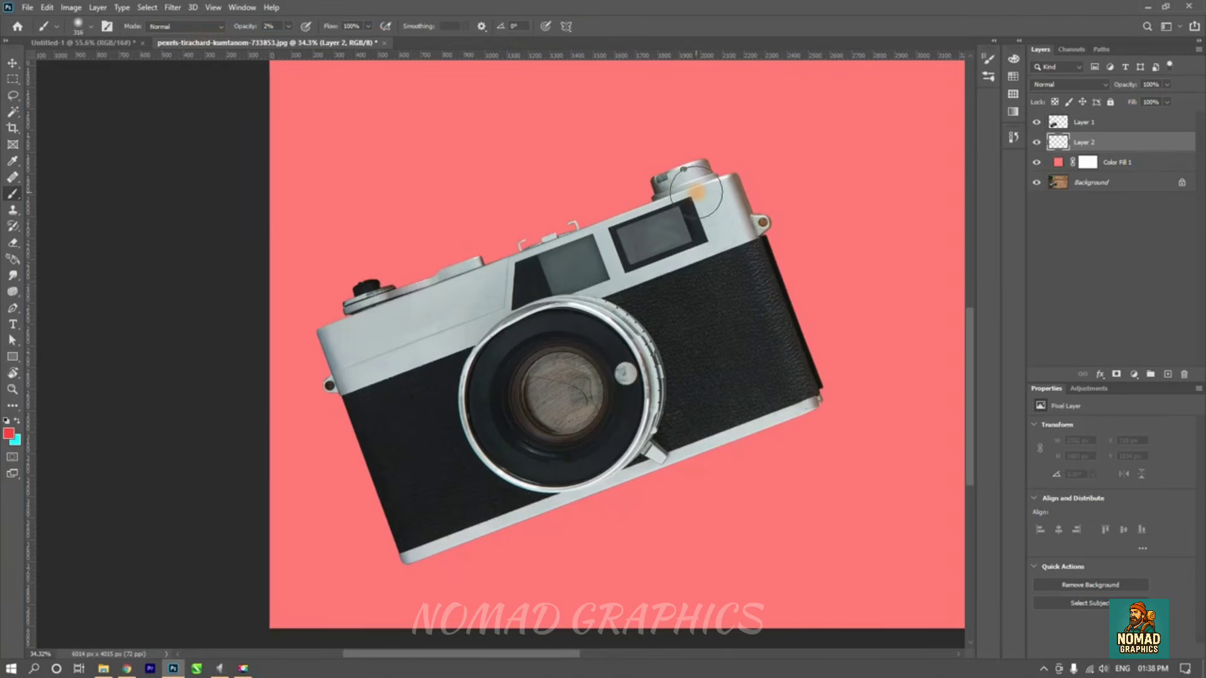
pyautogui.scroll(5, 695, 164)
pyautogui.press('space')
pyautogui.moveTo(696, 189)
pyautogui.mouseDown()
pyautogui.moveTo(648, 217)
pyautogui.moveTo(663, 184)
pyautogui.moveTo(691, 241)
pyautogui.moveTo(657, 199)
pyautogui.moveTo(664, 233)
pyautogui.moveTo(647, 247)
pyautogui.moveTo(597, 228)
pyautogui.moveTo(586, 246)
pyautogui.moveTo(562, 242)
pyautogui.mouseUp()
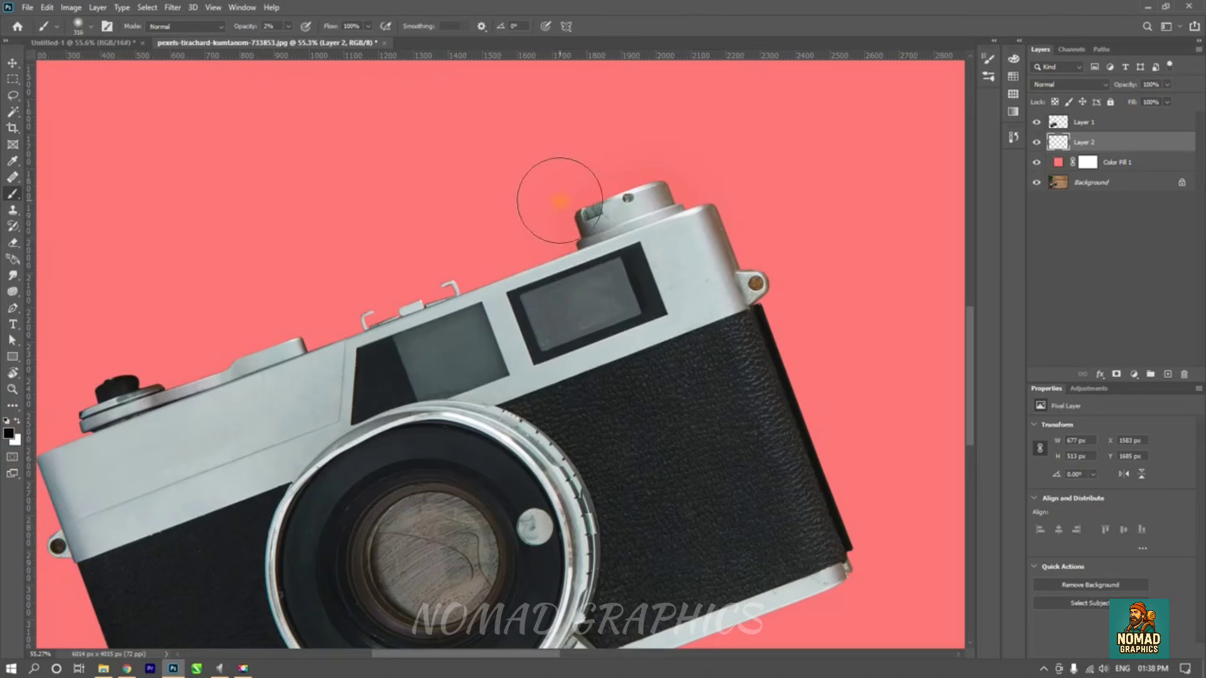
pyautogui.click(647, 201)
pyautogui.moveTo(648, 201)
pyautogui.mouseDown()
pyautogui.moveTo(582, 219)
pyautogui.moveTo(617, 200)
pyautogui.moveTo(566, 249)
pyautogui.moveTo(521, 267)
pyautogui.moveTo(589, 230)
pyautogui.moveTo(544, 245)
pyautogui.moveTo(555, 278)
pyautogui.moveTo(367, 366)
pyautogui.moveTo(555, 271)
pyautogui.moveTo(504, 319)
pyautogui.moveTo(482, 338)
pyautogui.mouseUp()
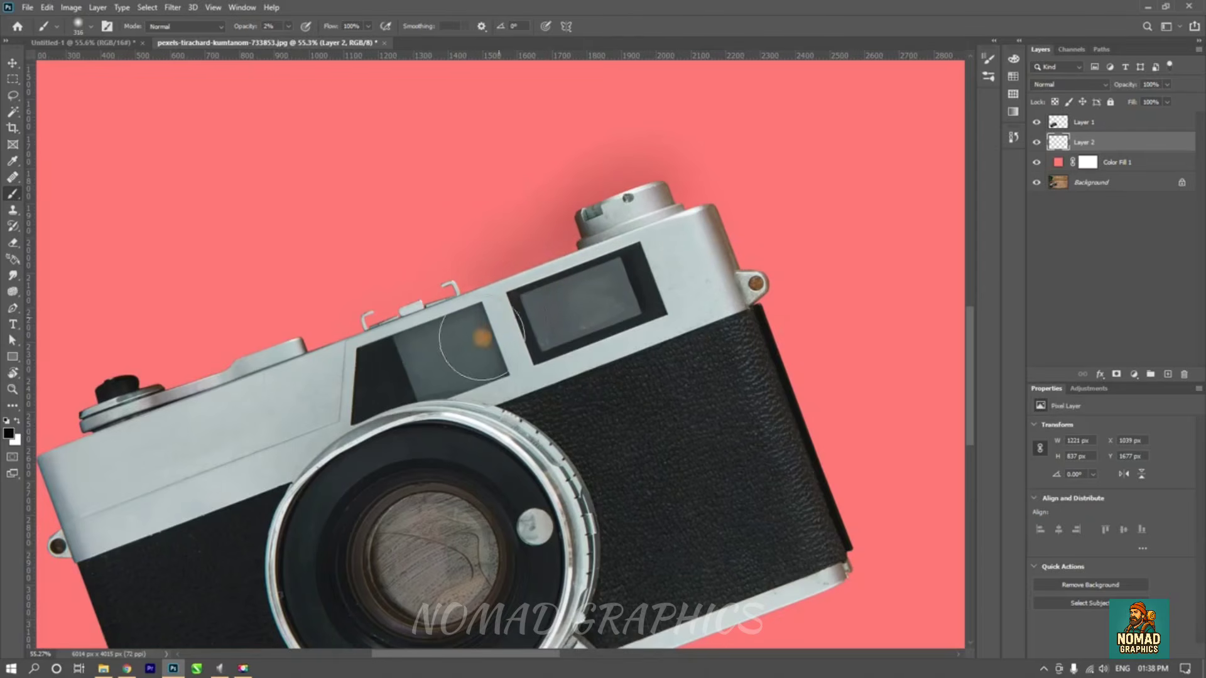
# - Set the brush opacity to 15% and darken the shadow along the camera's upper edge
pyautogui.rightClick(533, 290)
pyautogui.moveTo(241, 28); pyautogui.dragTo(247, 30)
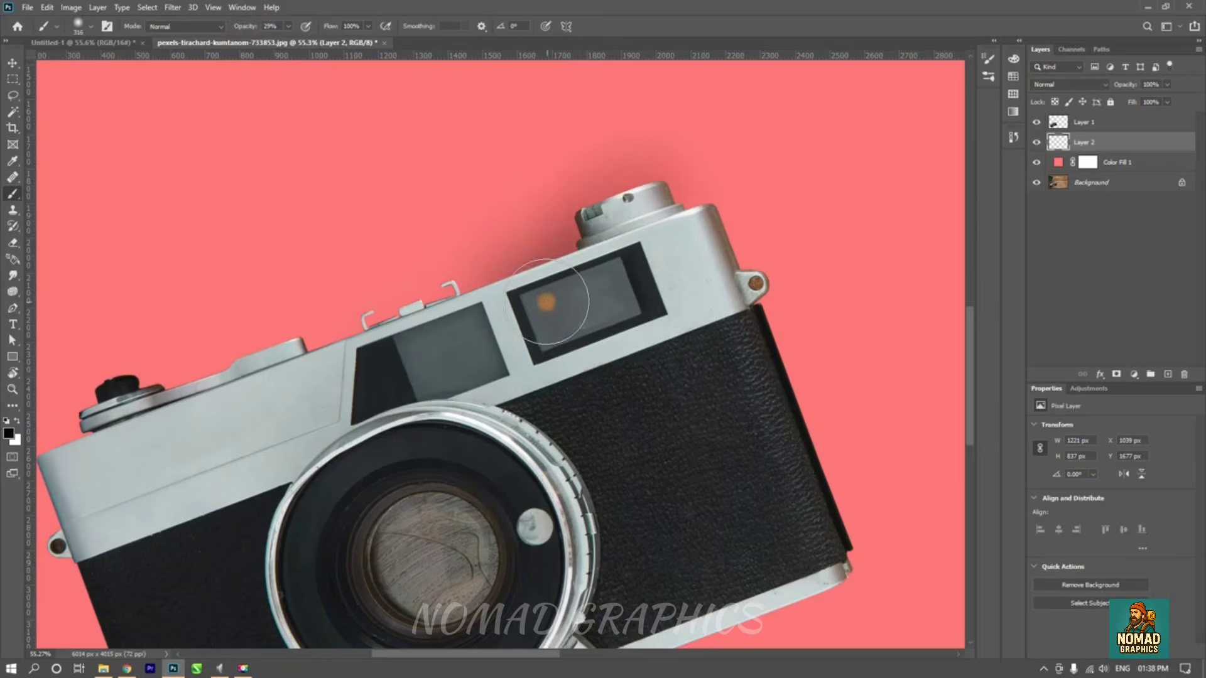
pyautogui.hotkey('ctrl', 'z')
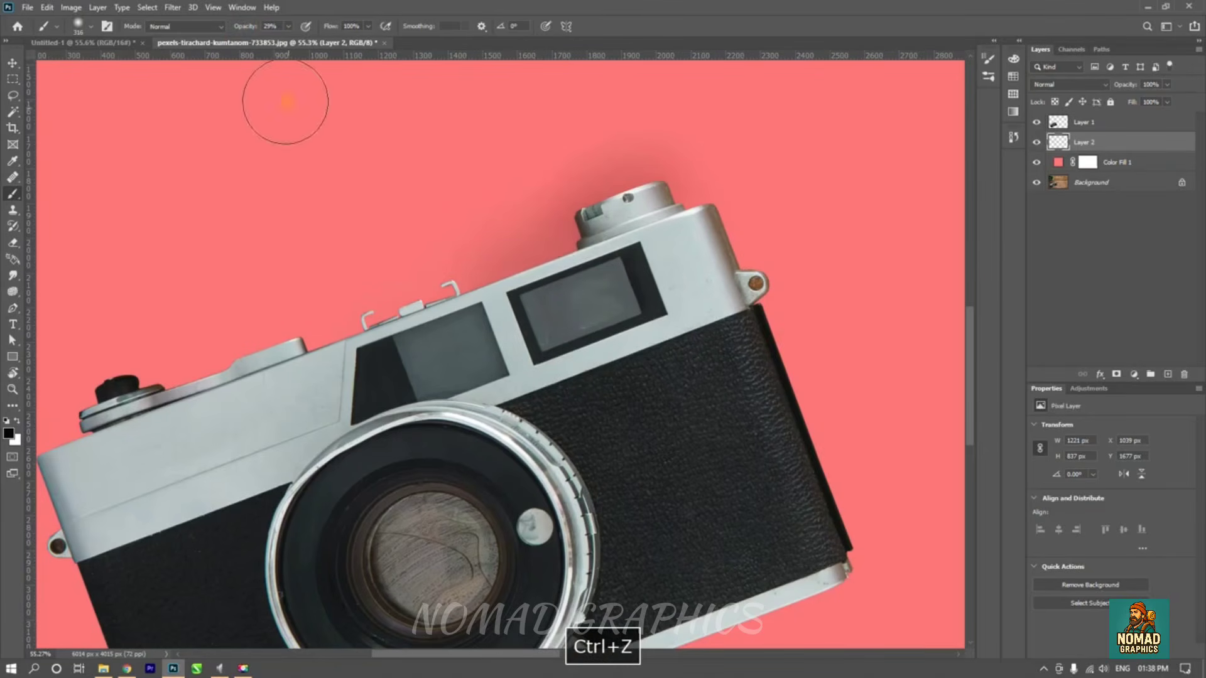
pyautogui.moveTo(251, 35); pyautogui.dragTo(243, 31)
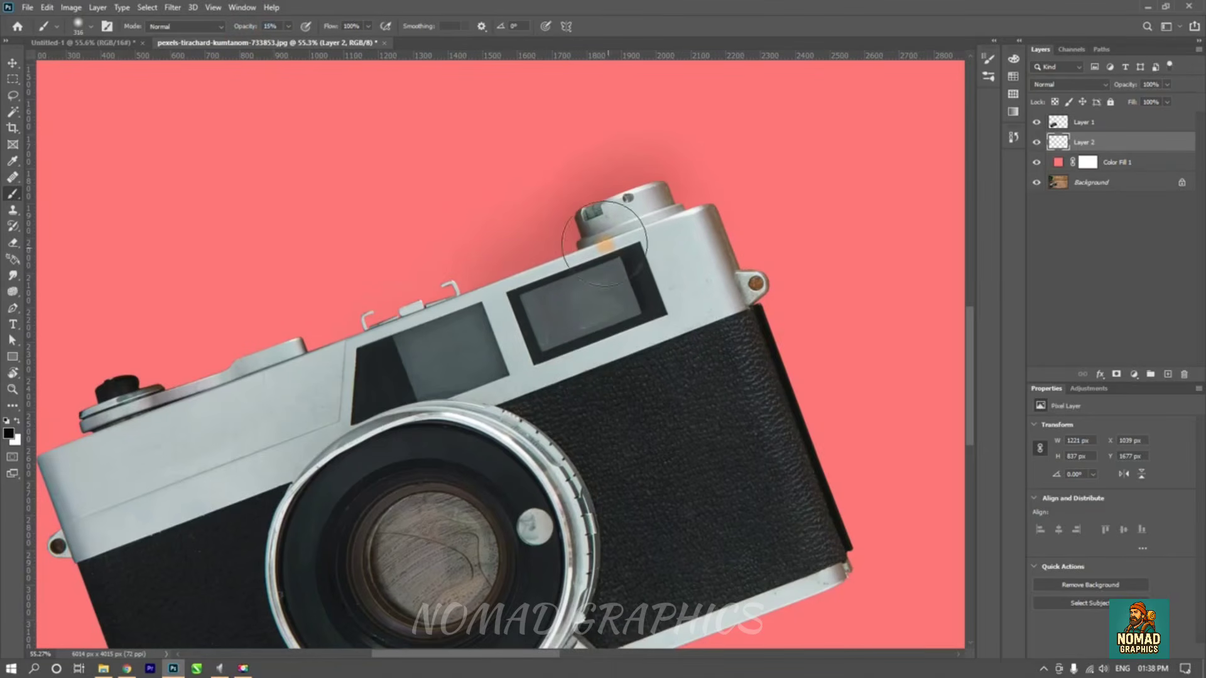
pyautogui.moveTo(606, 296); pyautogui.dragTo(583, 312)
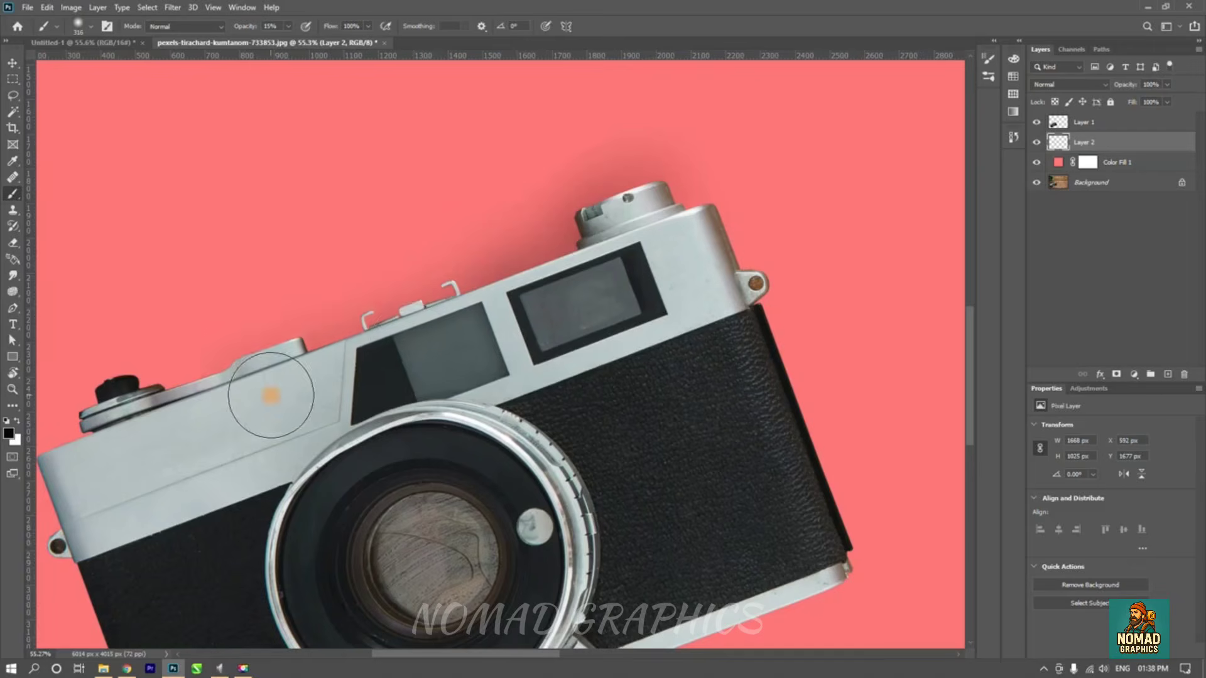
# - Extend the brushed shadow around the camera's left side and down its right edge
pyautogui.moveTo(302, 386); pyautogui.dragTo(485, 282)
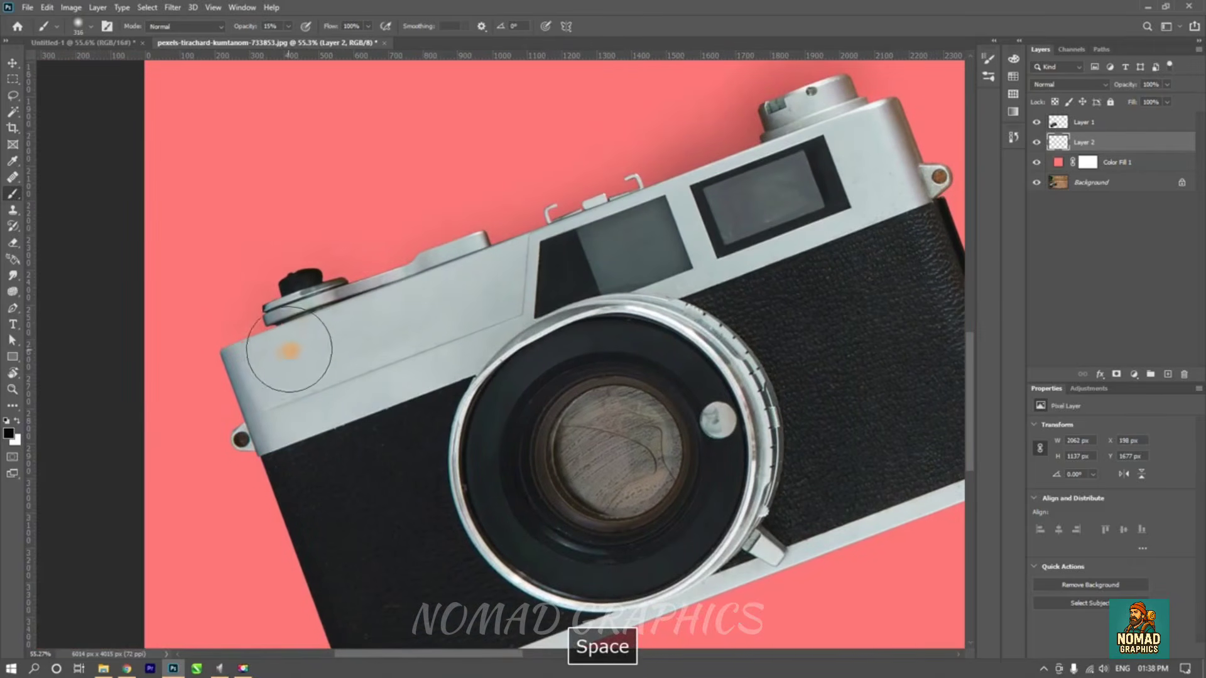
pyautogui.moveTo(273, 378)
pyautogui.mouseDown()
pyautogui.moveTo(282, 276)
pyautogui.moveTo(324, 405)
pyautogui.mouseUp()
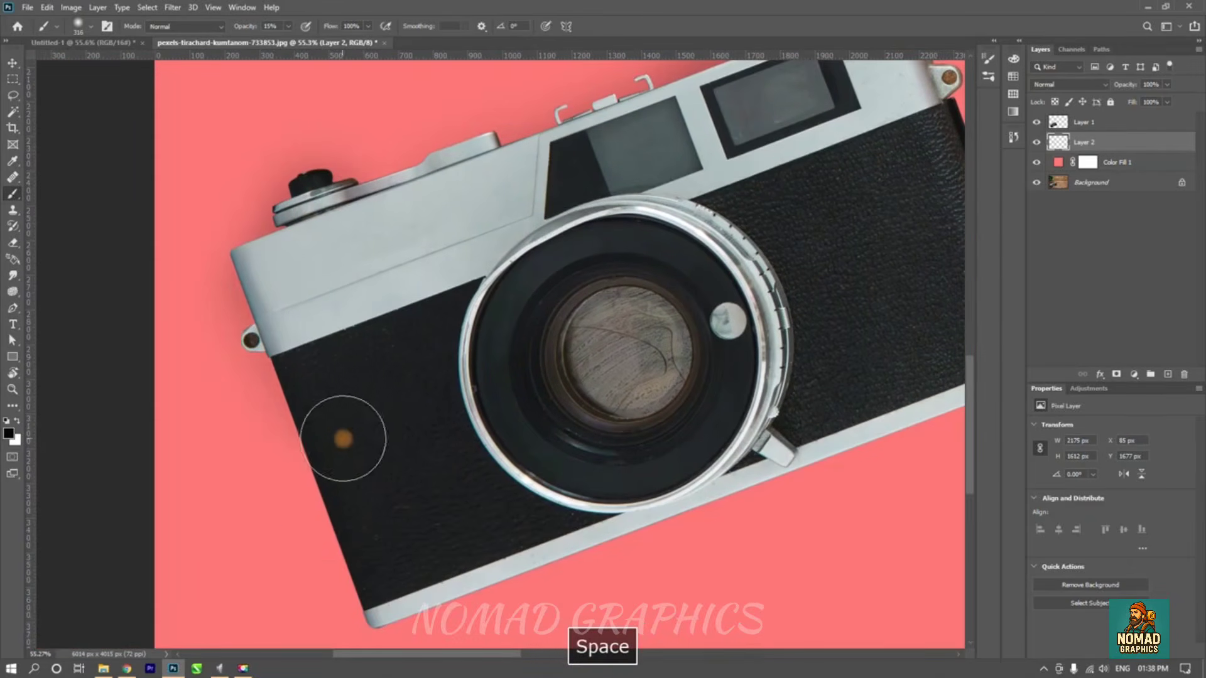
pyautogui.moveTo(373, 459); pyautogui.dragTo(305, 326)
pyautogui.moveTo(288, 385)
pyautogui.mouseDown()
pyautogui.moveTo(299, 377)
pyautogui.moveTo(264, 318)
pyautogui.moveTo(327, 482)
pyautogui.mouseUp()
pyautogui.moveTo(456, 318); pyautogui.dragTo(178, 582)
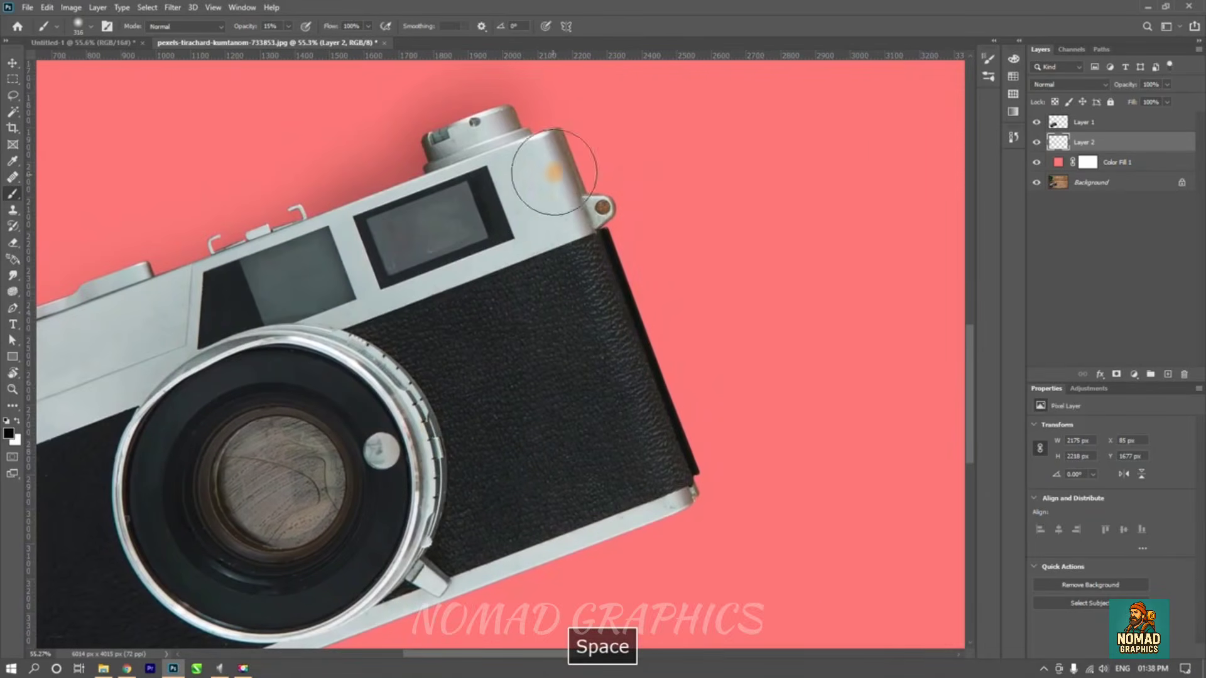
pyautogui.moveTo(557, 165); pyautogui.dragTo(691, 467)
# - Compare the camera with and without the hand-painted shadow, and delete the shadow layer
pyautogui.hotkey('ctrl', '0')
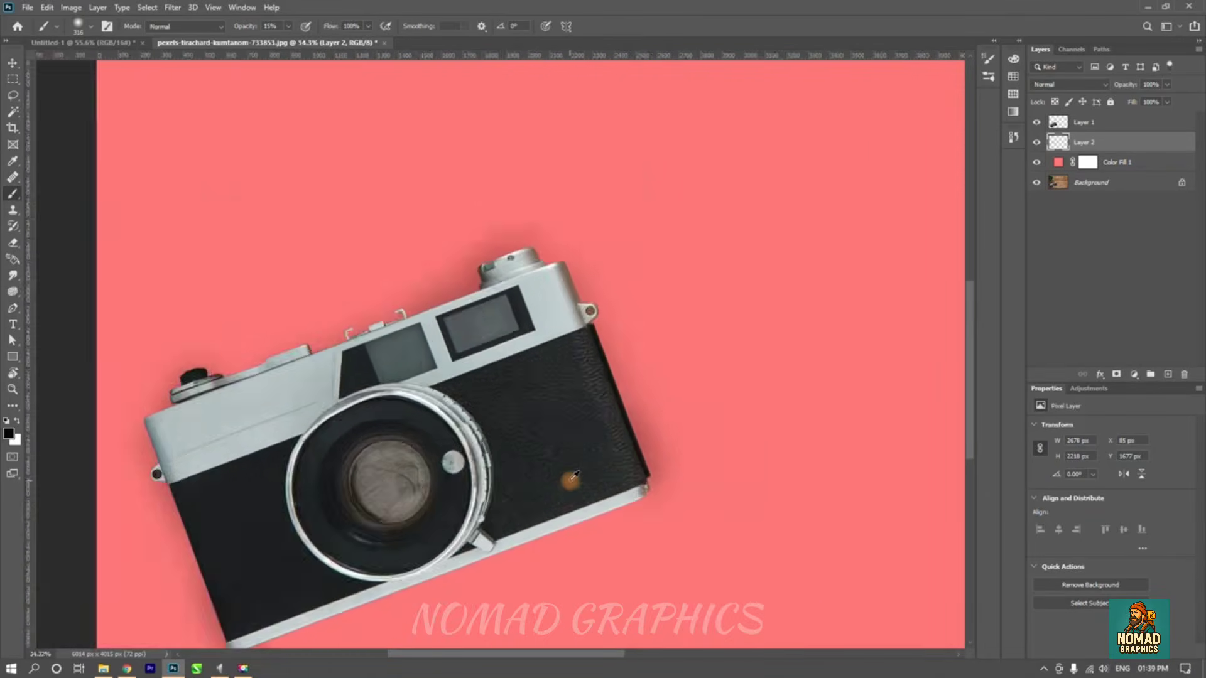
pyautogui.press('space')
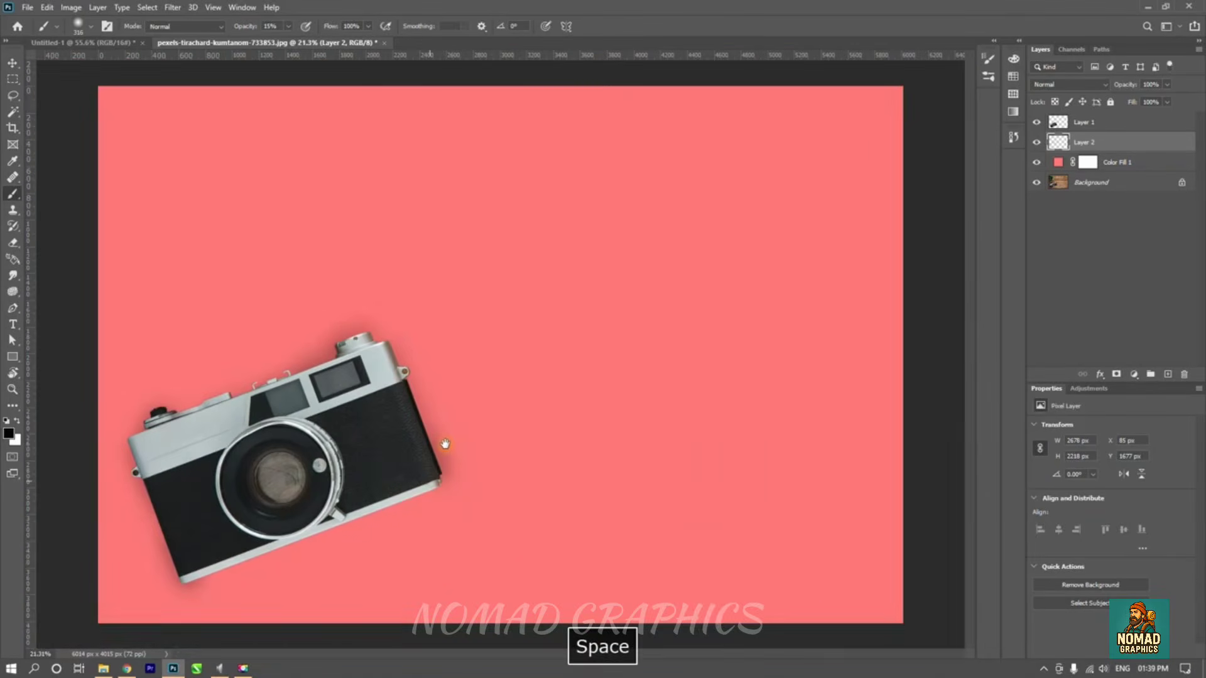
pyautogui.click(1037, 143)
pyautogui.click(1037, 143)
pyautogui.moveTo(1117, 141); pyautogui.dragTo(1184, 374)
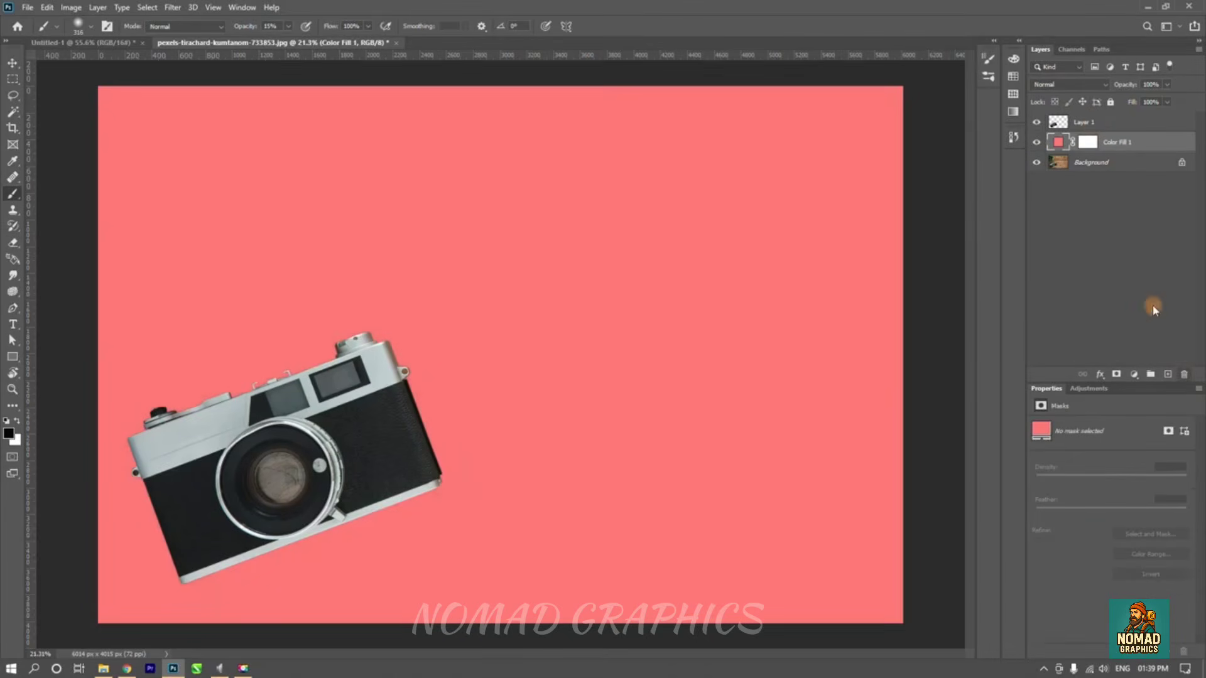
# - Duplicate the camera cutout layer beneath the original and fill the copy's silhouette with black
pyautogui.moveTo(1094, 124); pyautogui.dragTo(1169, 375)
pyautogui.moveTo(1101, 125); pyautogui.dragTo(1098, 149)
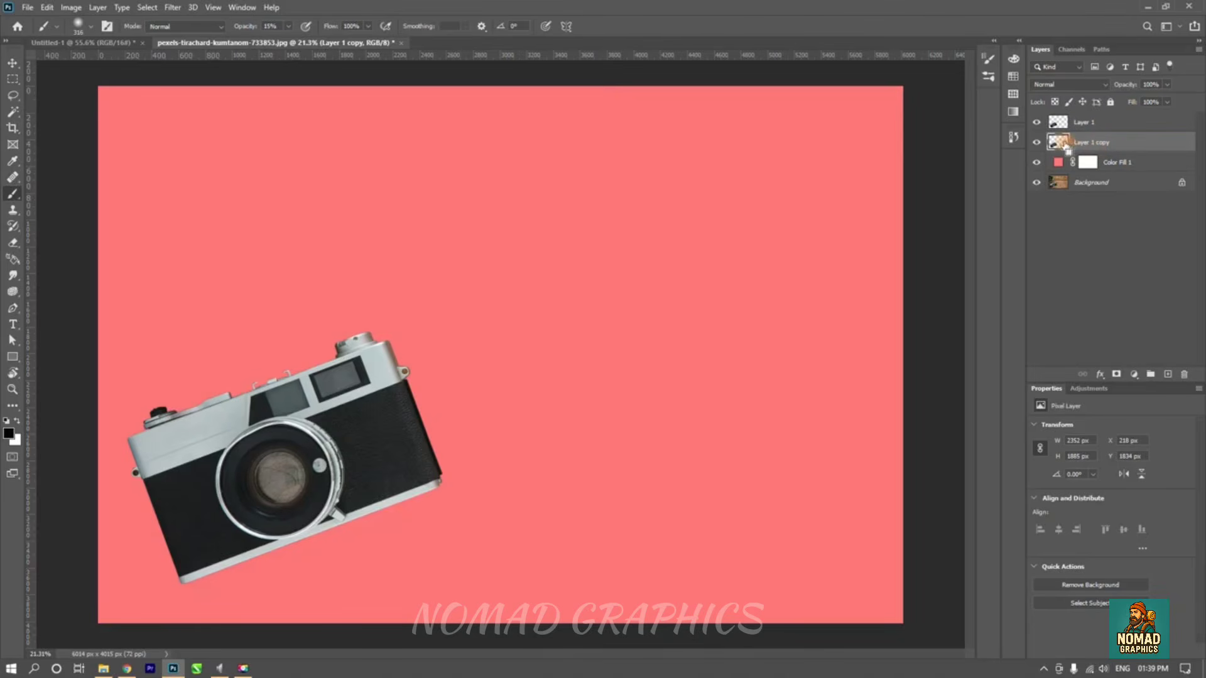
pyautogui.keyDown('ctrl'); pyautogui.click(1059, 142); pyautogui.keyUp('ctrl')
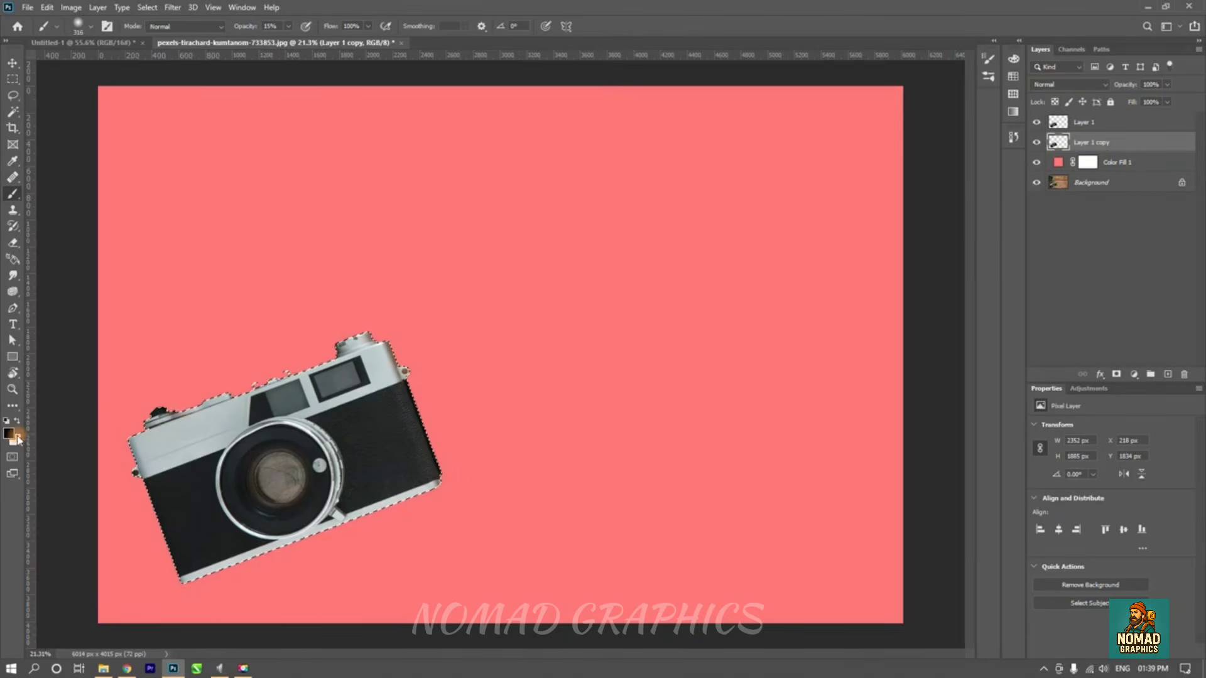
pyautogui.hotkey('alt', 'BackSpace')
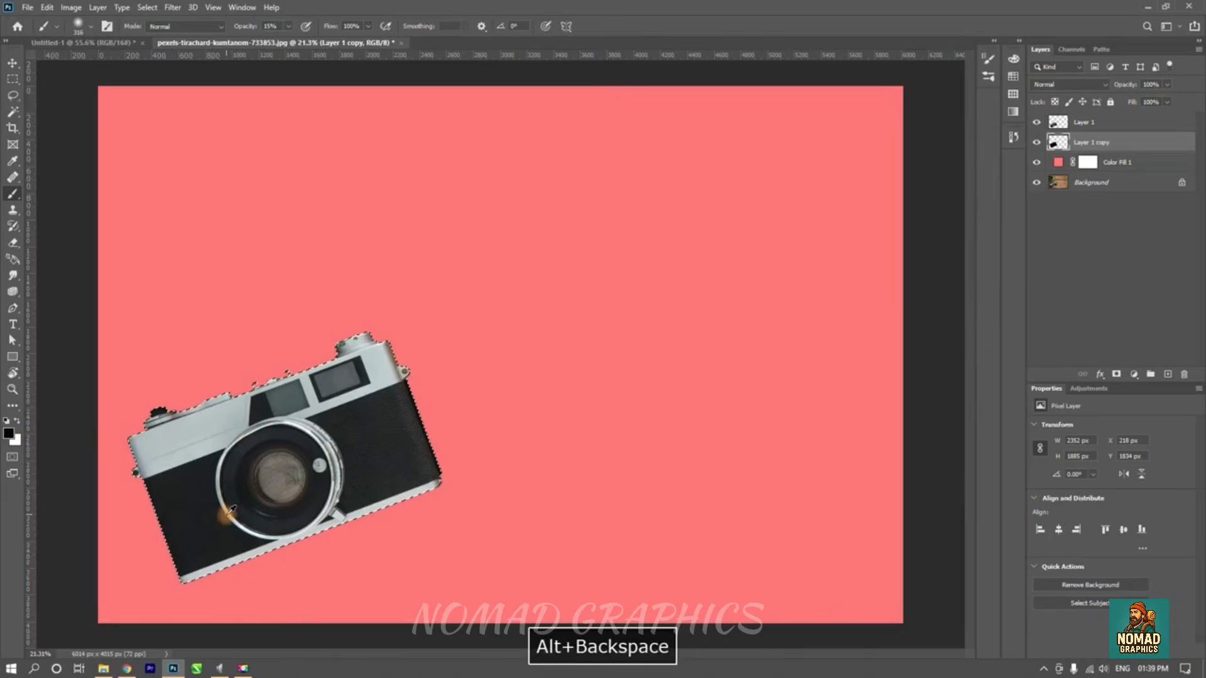
# - Review the Fill command's Contents options for the selected camera silhouette
pyautogui.press('i')
pyautogui.hotkey('shift', 'BackSpace')
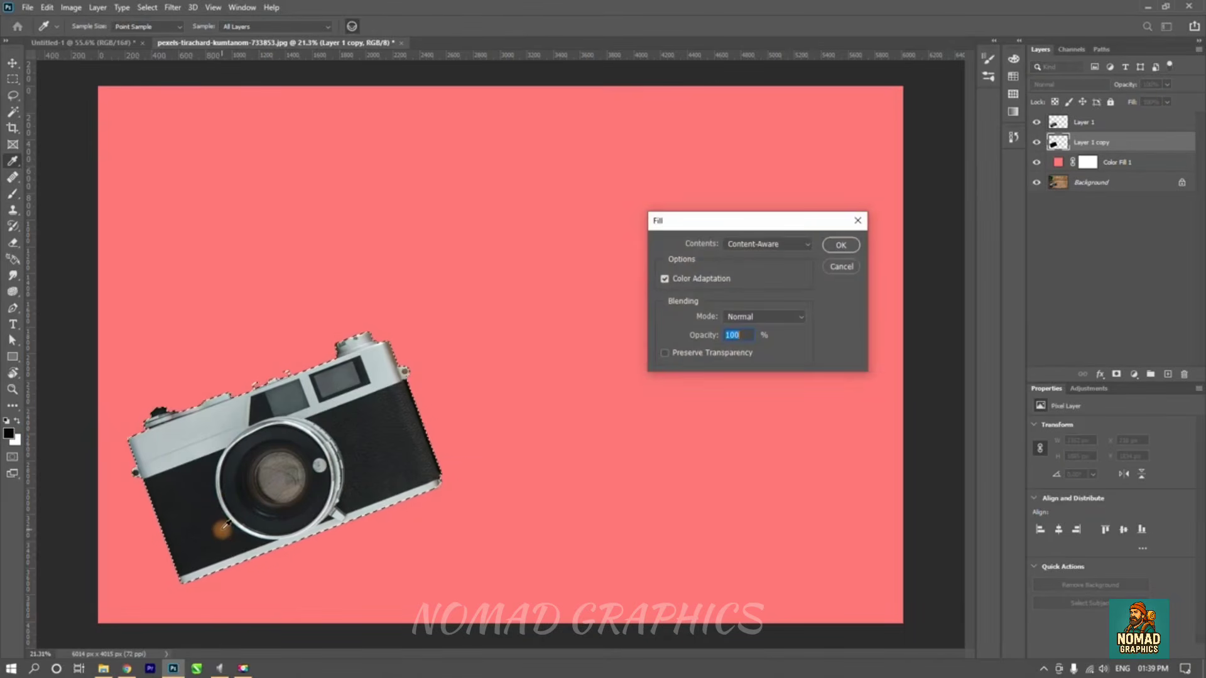
pyautogui.click(759, 249)
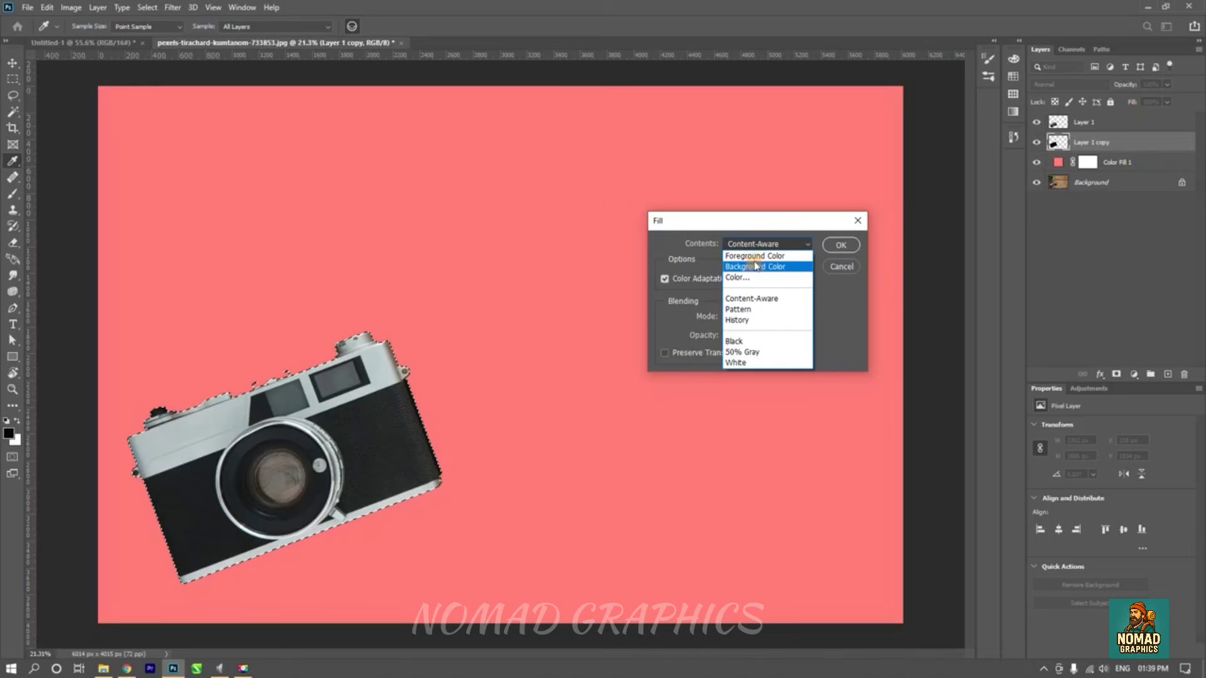
pyautogui.click(756, 266)
pyautogui.click(840, 245)
pyautogui.press('b')
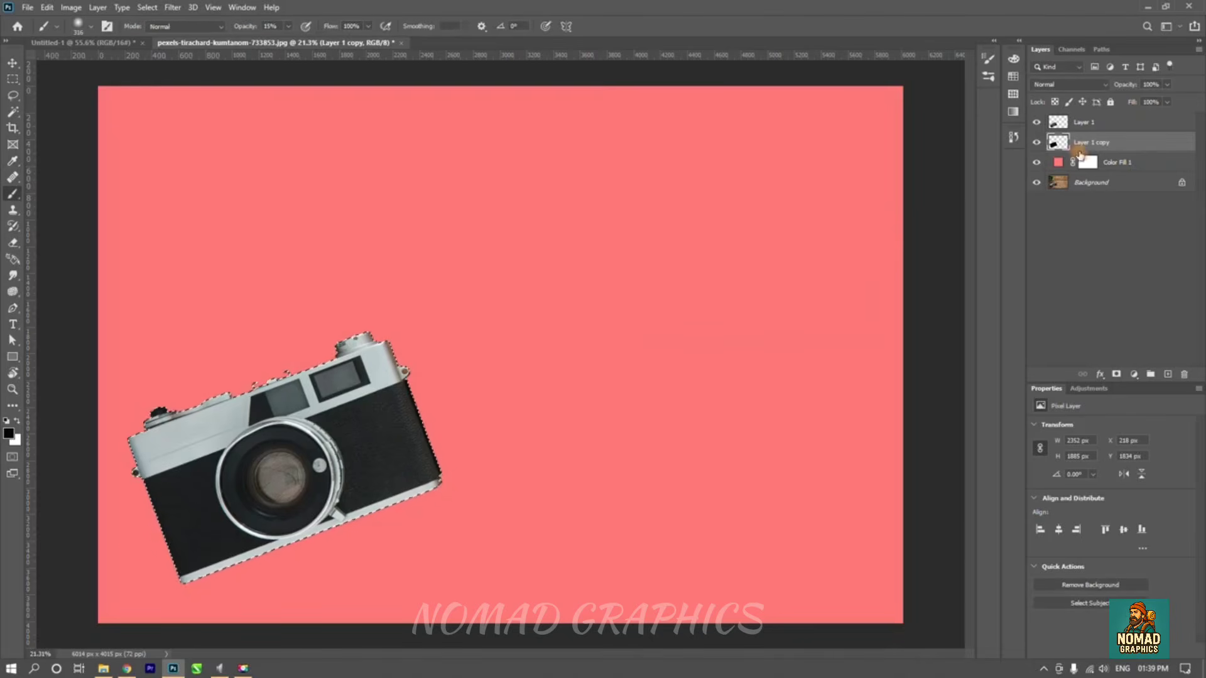
# - Check the black silhouette by briefly hiding the camera cutout layer, and clear the selection
pyautogui.click(1037, 123)
pyautogui.click(1037, 123)
pyautogui.hotkey('ctrl', 'd')
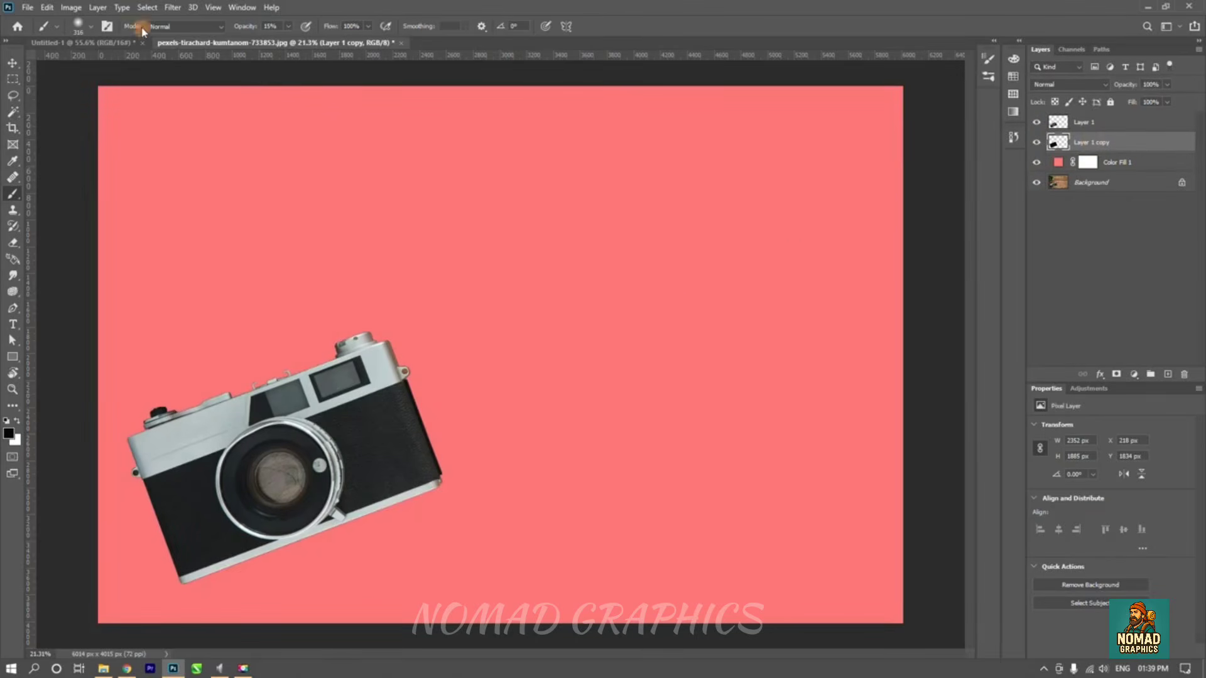
# - Apply a Gaussian Blur with a 141.7-pixel radius to the black silhouette and lower its layer opacity to 60%
pyautogui.click(173, 8)
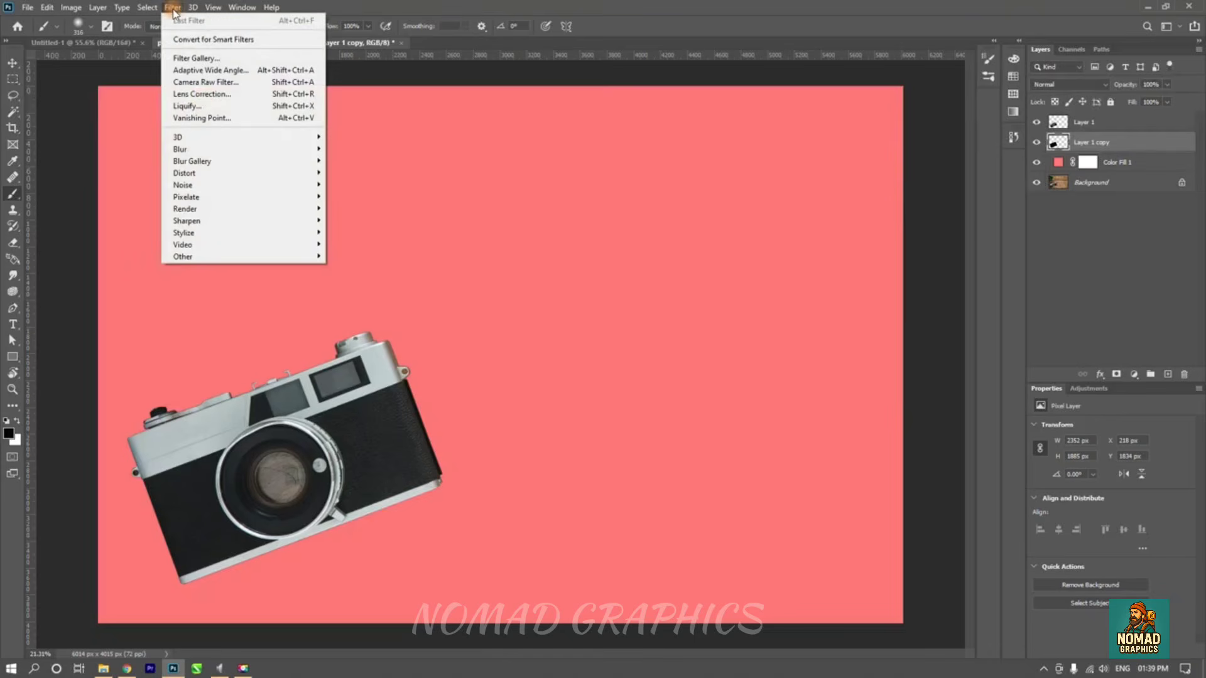
pyautogui.moveTo(217, 151)
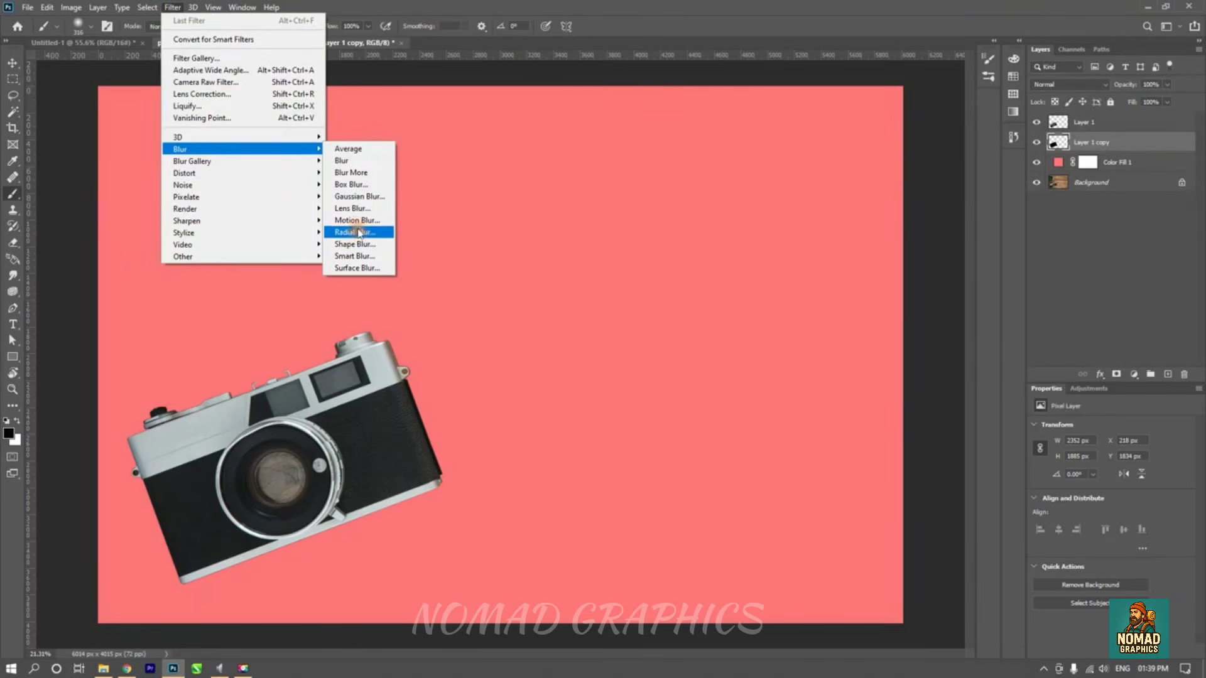
pyautogui.click(361, 197)
pyautogui.moveTo(537, 332); pyautogui.dragTo(596, 331)
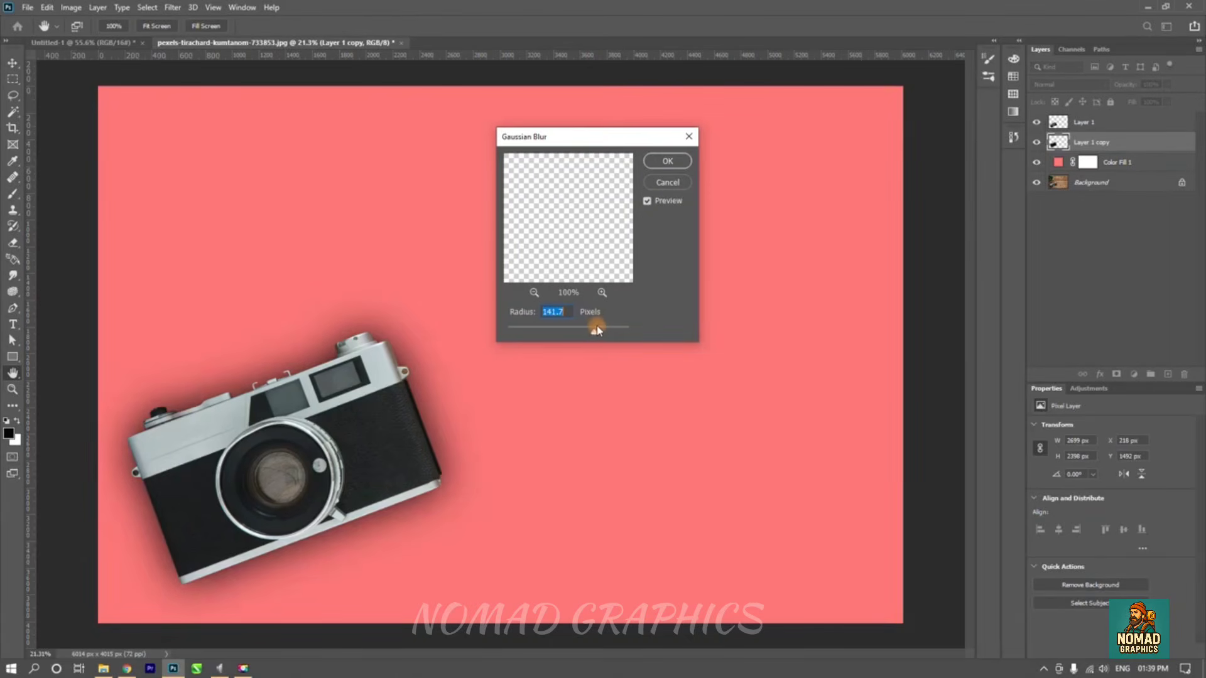
pyautogui.click(668, 162)
pyautogui.press('b')
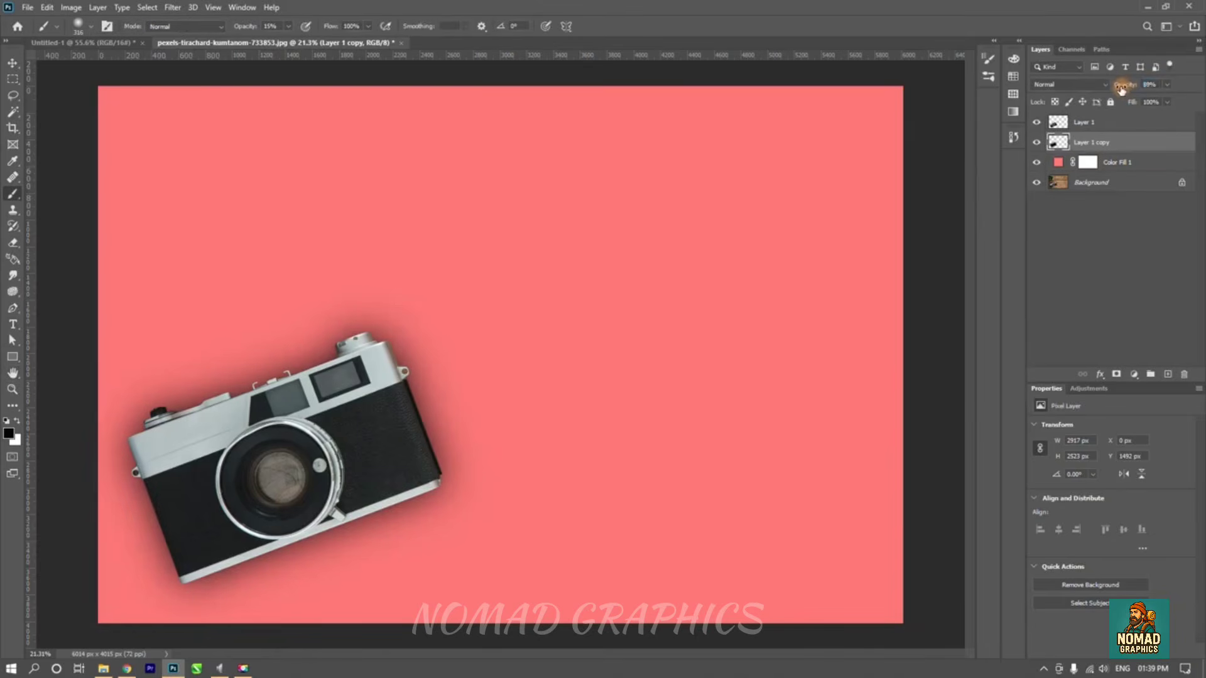
pyautogui.moveTo(1121, 88); pyautogui.dragTo(1118, 88)
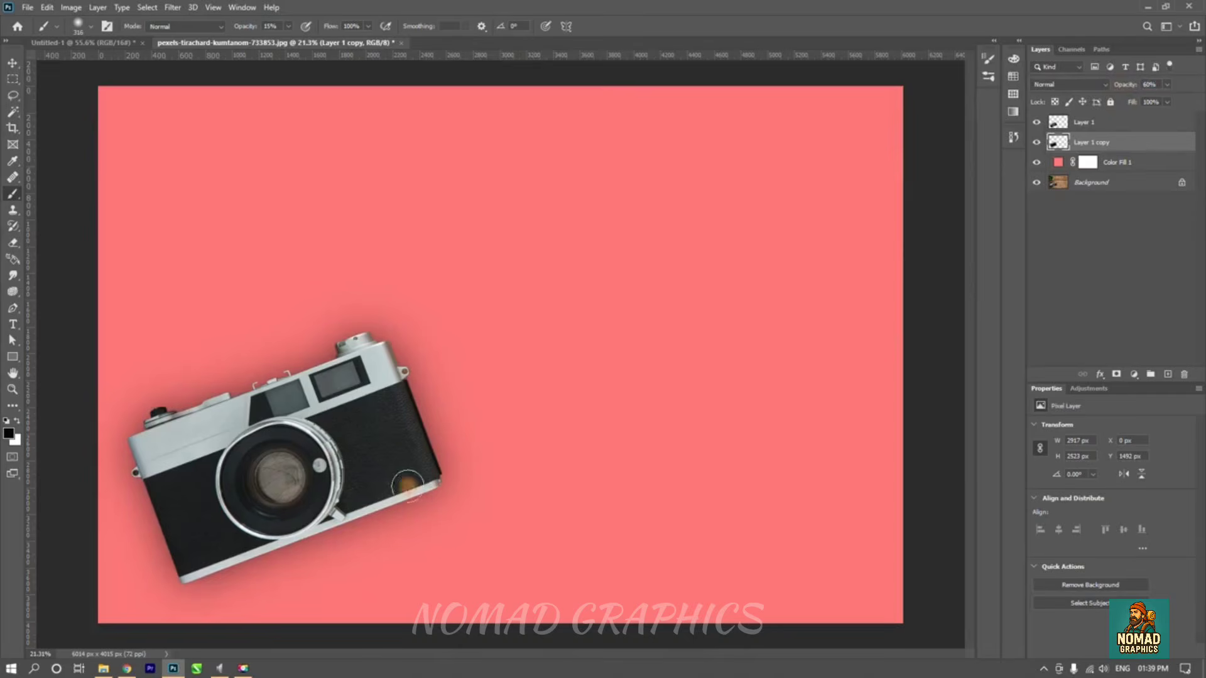
# - Add a layer mask to the shadow layer and fade the shadow along the camera's right and lower edges with a larger black brush
pyautogui.click(1116, 377)
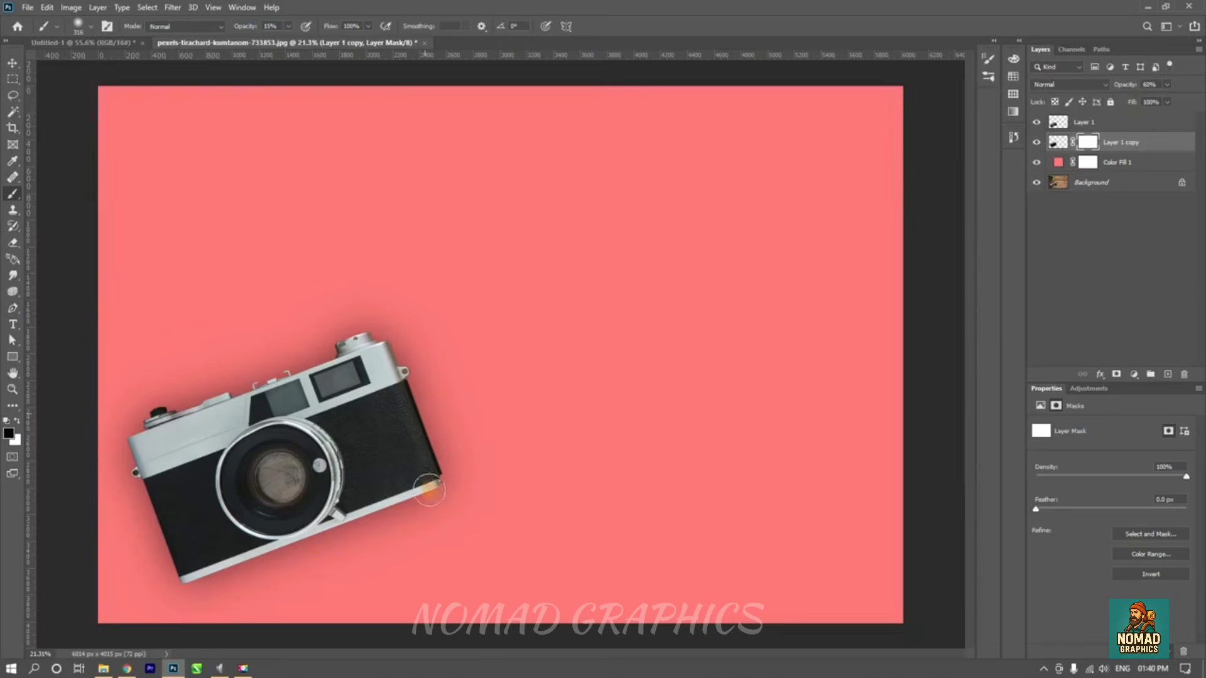
pyautogui.press('x')
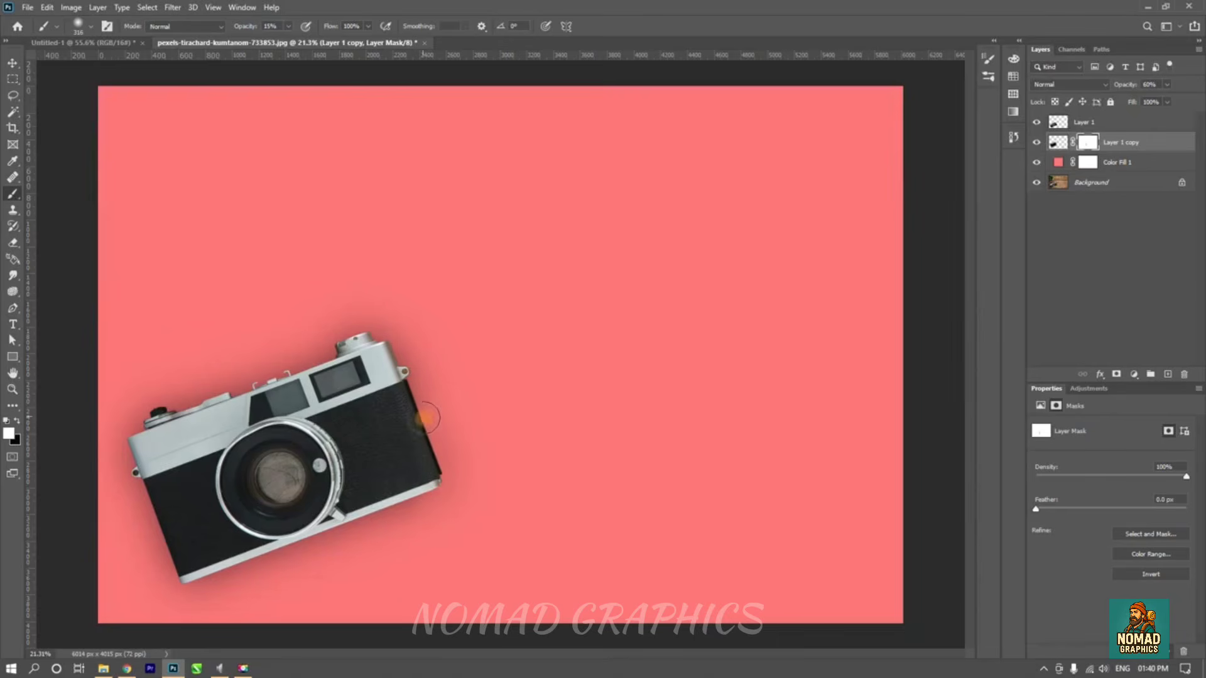
pyautogui.press('x')
pyautogui.moveTo(446, 500); pyautogui.dragTo(473, 500)
pyautogui.moveTo(417, 430)
pyautogui.mouseDown()
pyautogui.moveTo(407, 520)
pyautogui.moveTo(425, 500)
pyautogui.moveTo(368, 545)
pyautogui.moveTo(248, 594)
pyautogui.moveTo(301, 557)
pyautogui.moveTo(269, 528)
pyautogui.moveTo(294, 535)
pyautogui.moveTo(236, 558)
pyautogui.moveTo(168, 619)
pyautogui.mouseUp()
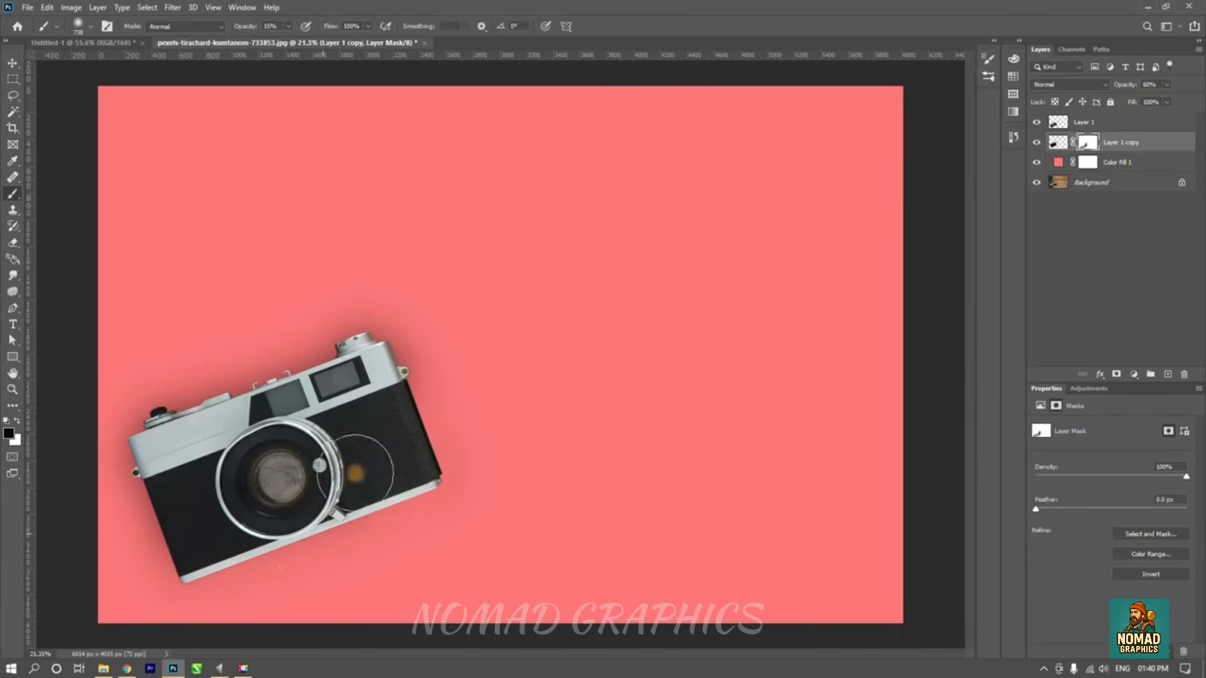
# - Add a new layer above the camera cutout and set its blending mode to Soft Light
pyautogui.scroll(2, 327, 464)
pyautogui.scroll(3, 327, 465)
pyautogui.moveTo(366, 447); pyautogui.dragTo(460, 407)
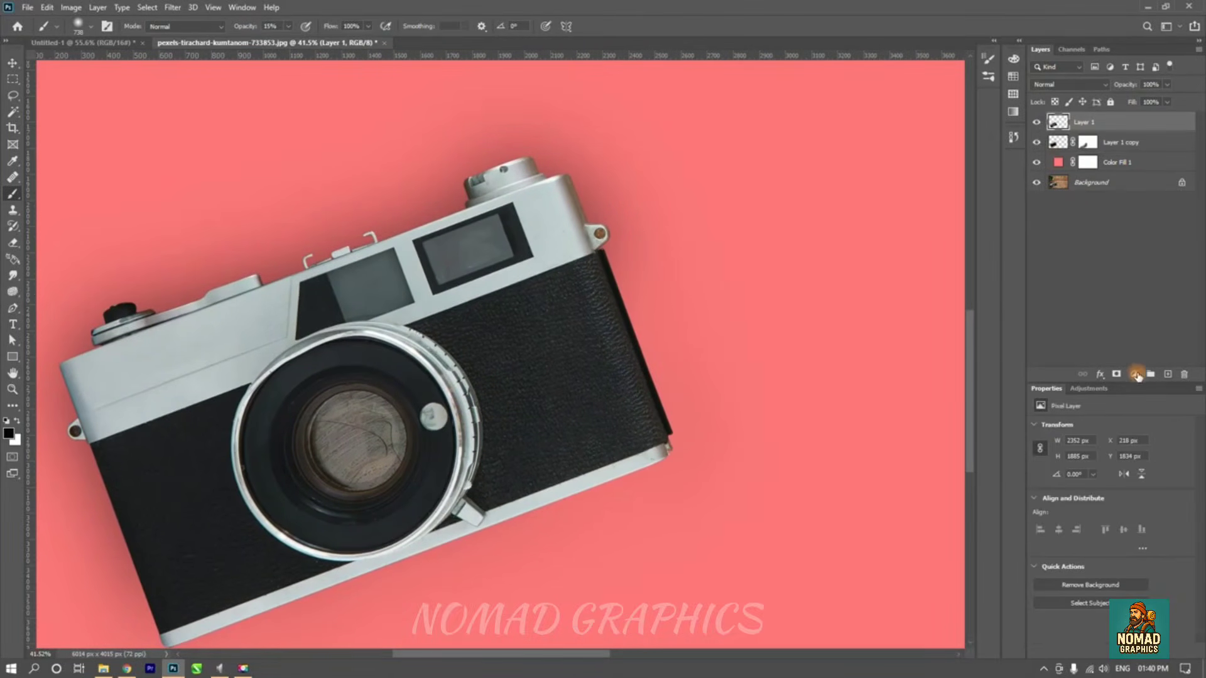
pyautogui.click(1168, 374)
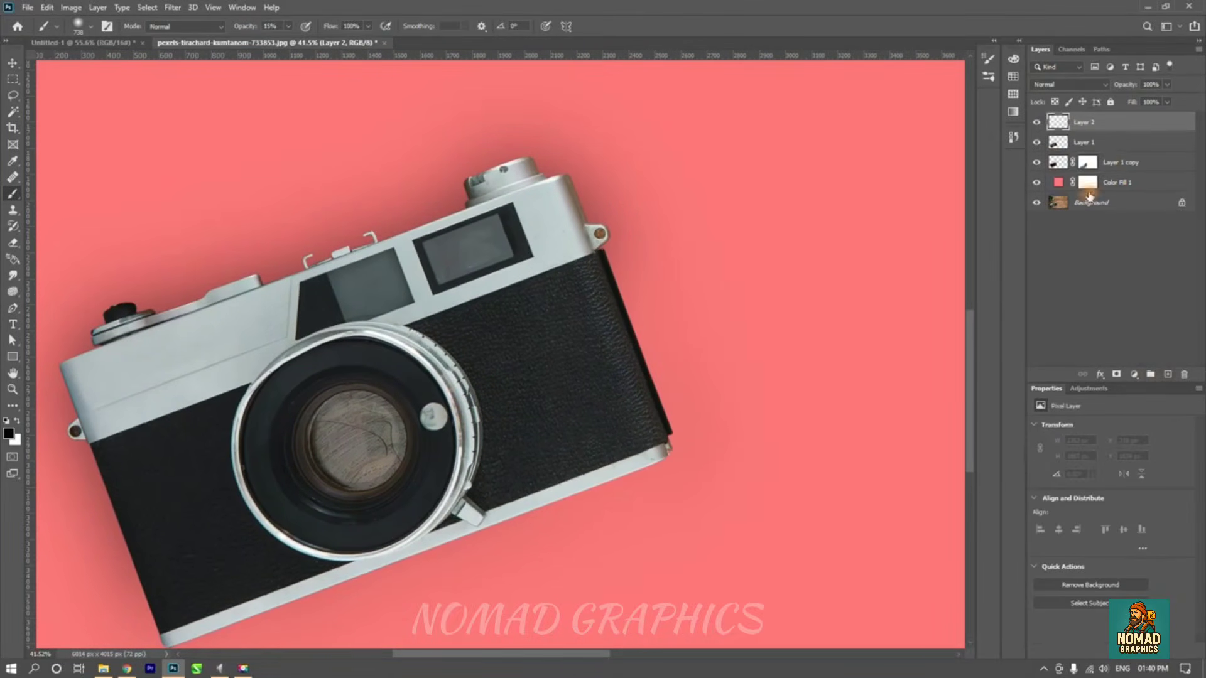
pyautogui.click(1068, 84)
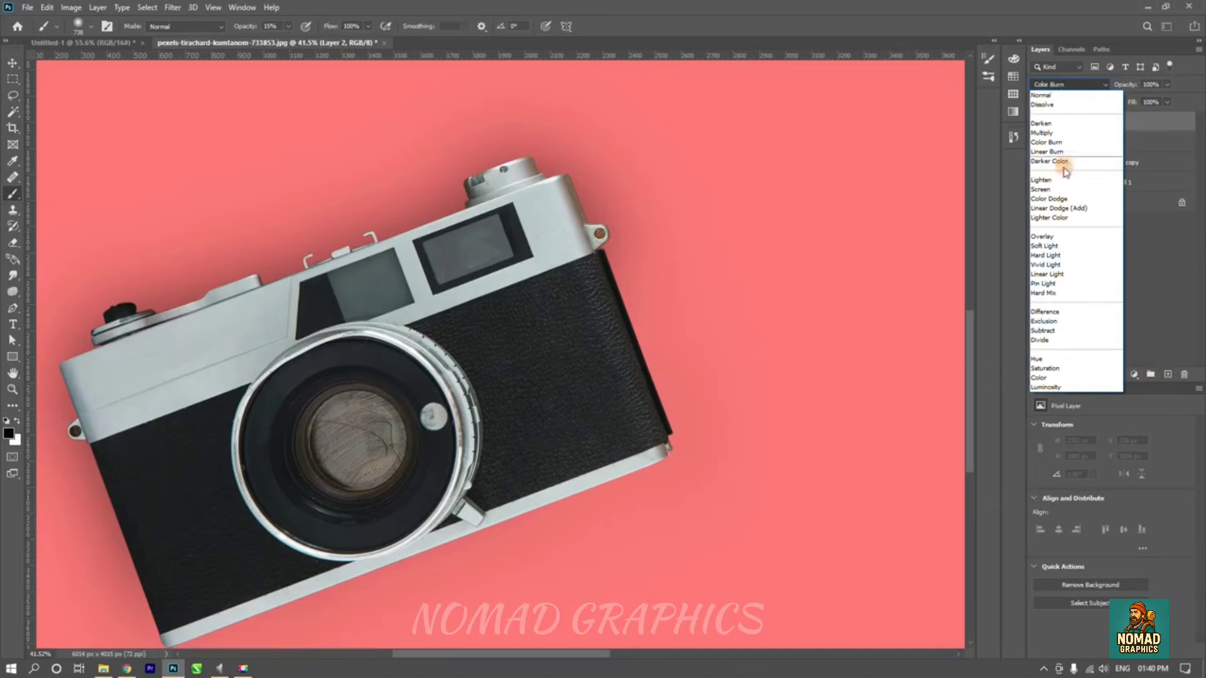
pyautogui.click(1062, 246)
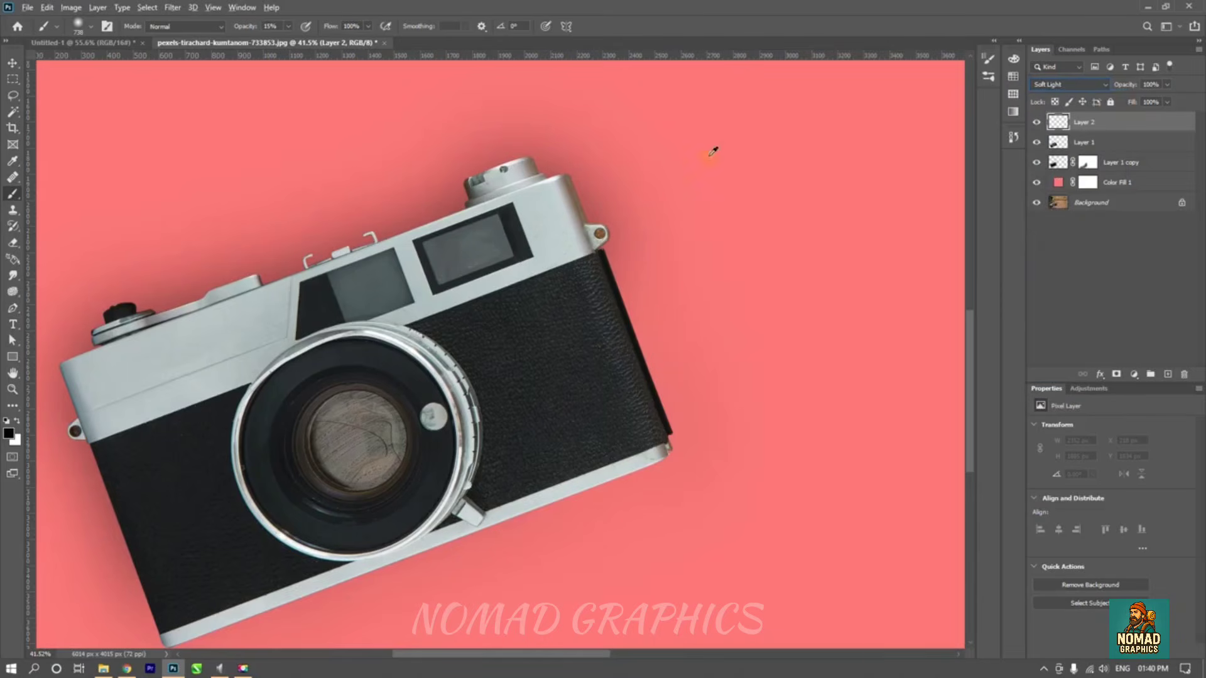
# - Sample the light red background, brush a color reflection over the camera's right side, and undo the excess painting
pyautogui.keyDown('alt'); pyautogui.click(812, 129); pyautogui.keyUp('alt')
pyautogui.moveTo(613, 256)
pyautogui.mouseDown()
pyautogui.moveTo(580, 198)
pyautogui.moveTo(604, 292)
pyautogui.moveTo(576, 221)
pyautogui.moveTo(627, 352)
pyautogui.moveTo(609, 262)
pyautogui.moveTo(701, 545)
pyautogui.mouseUp()
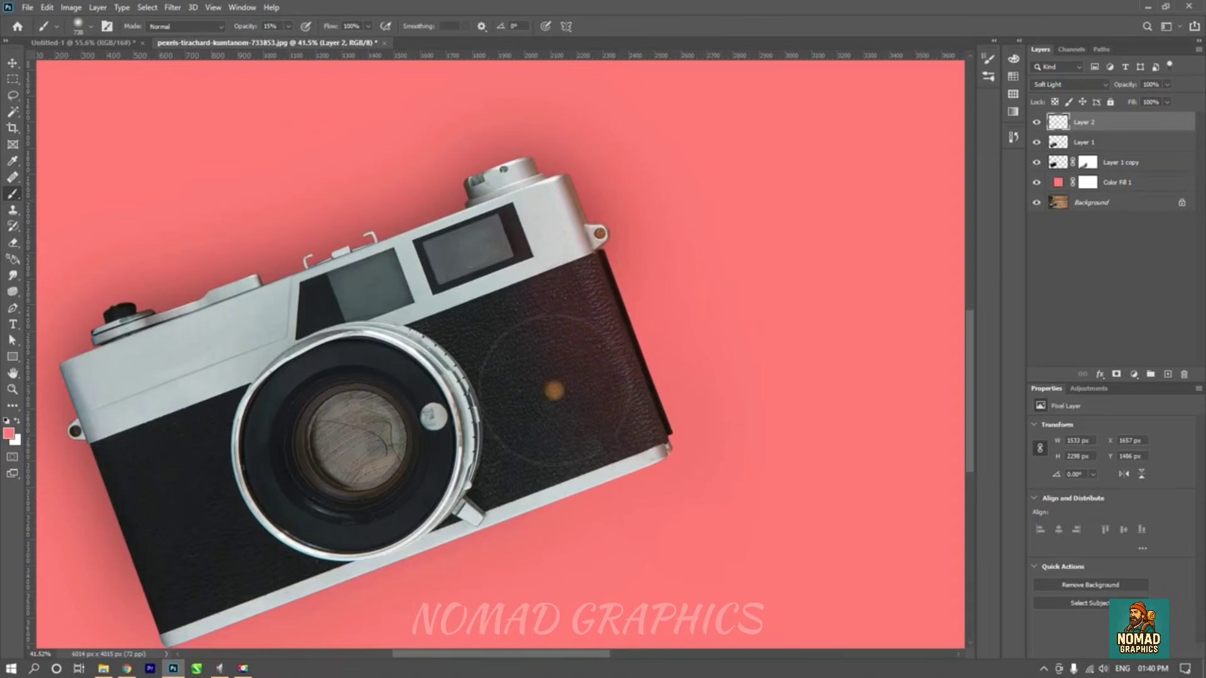
pyautogui.moveTo(555, 390)
pyautogui.mouseDown()
pyautogui.moveTo(550, 363)
pyautogui.moveTo(543, 379)
pyautogui.mouseUp()
pyautogui.hotkey('ctrl', 'z')
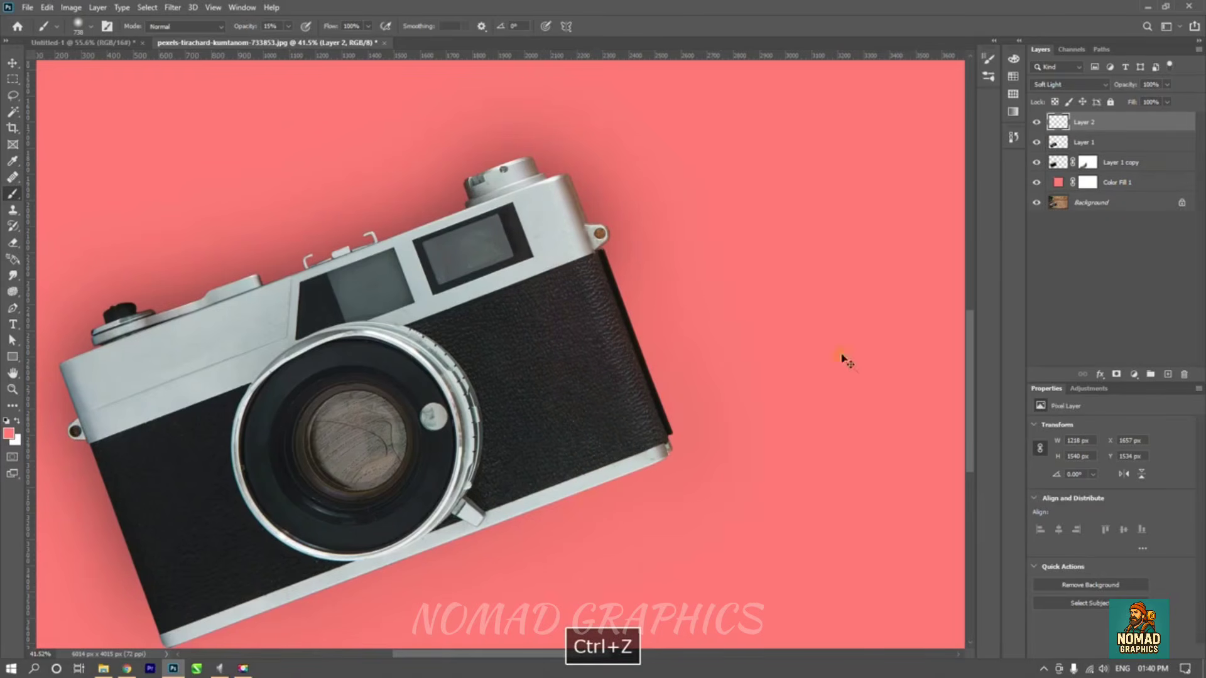
# - Load the camera cutout's outline as a selection and brush the light red reflection along the camera's right edge
pyautogui.keyDown('ctrl'); pyautogui.click(1058, 142); pyautogui.keyUp('ctrl')
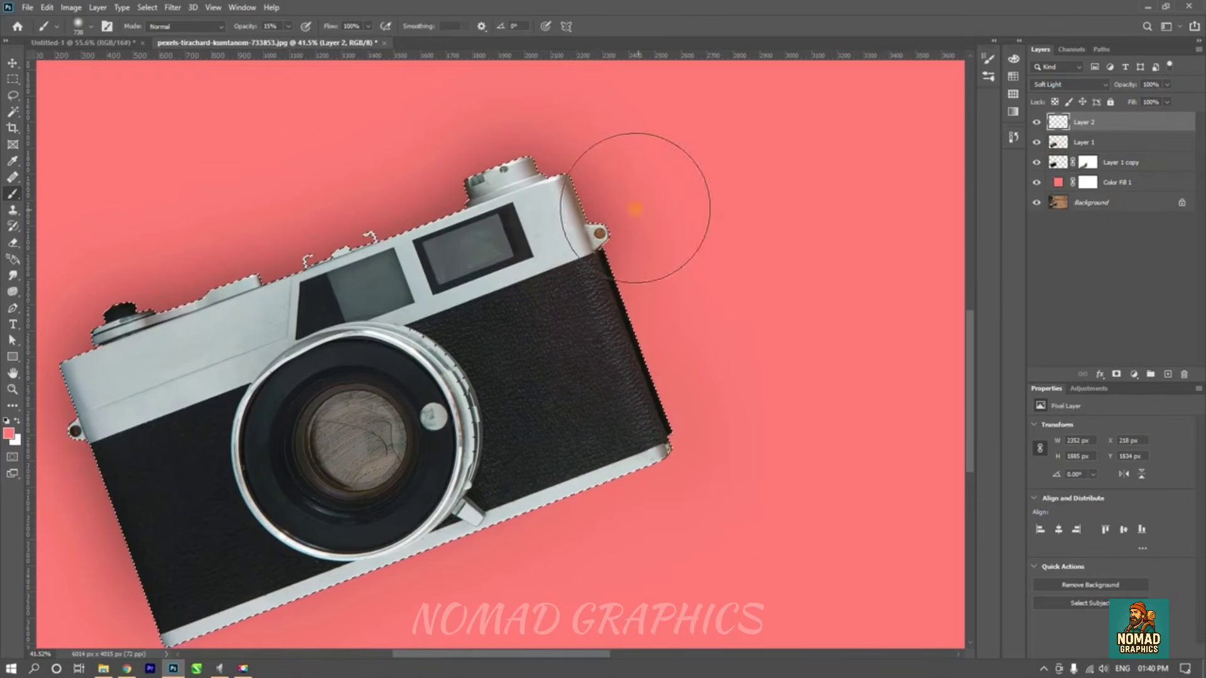
pyautogui.moveTo(633, 208)
pyautogui.mouseDown()
pyautogui.moveTo(553, 219)
pyautogui.moveTo(586, 209)
pyautogui.moveTo(609, 256)
pyautogui.moveTo(602, 242)
pyautogui.moveTo(683, 487)
pyautogui.mouseUp()
pyautogui.press('space')
pyautogui.moveTo(616, 372); pyautogui.dragTo(649, 435)
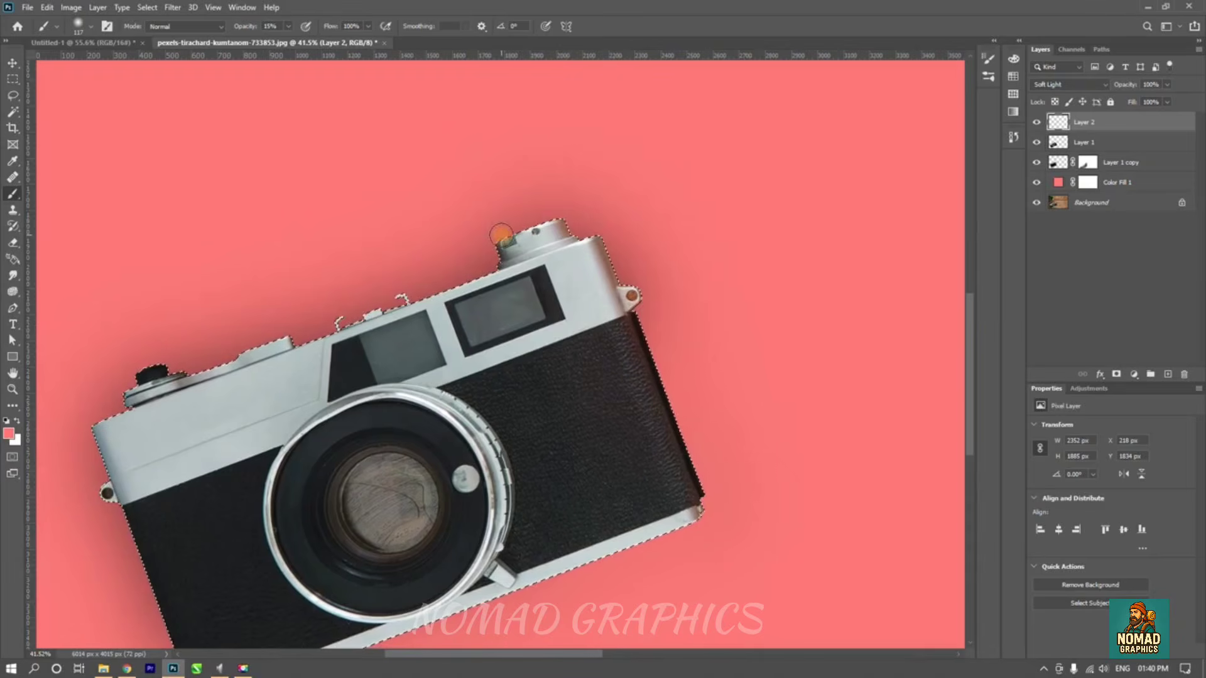
# - Brush light red reflections along the camera's upper-left and left edges with a 117-pixel brush, and clear the selection
pyautogui.press('space')
pyautogui.moveTo(424, 308); pyautogui.dragTo(563, 243)
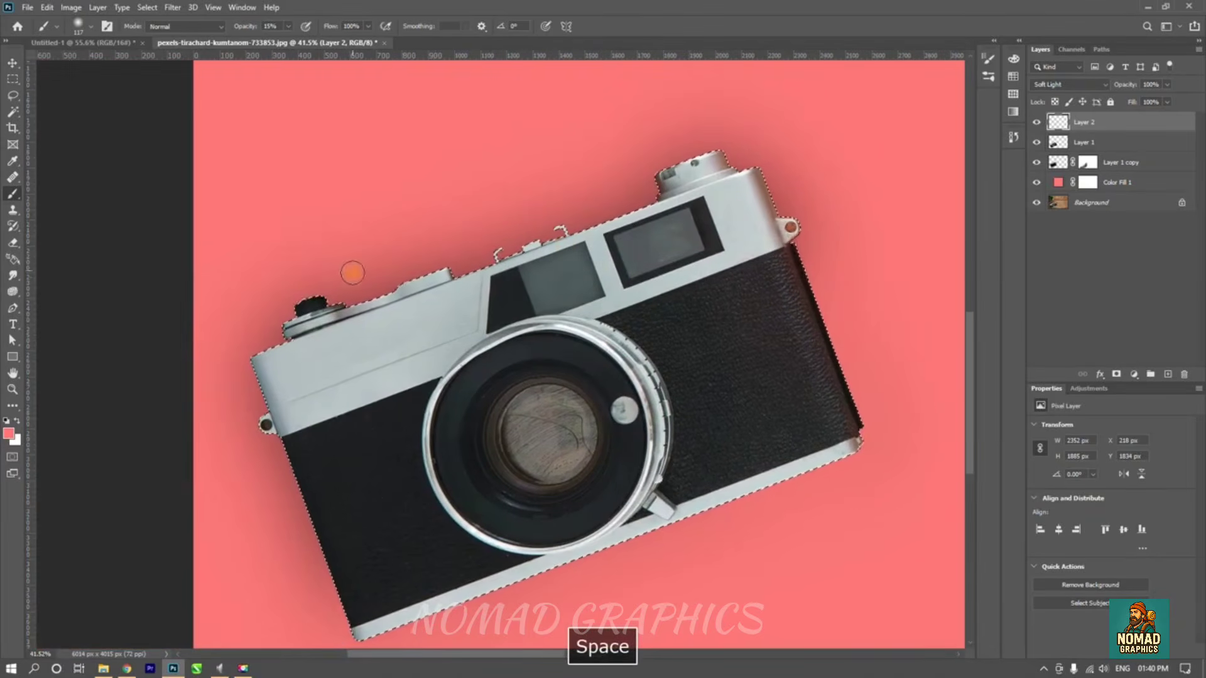
pyautogui.moveTo(324, 299)
pyautogui.mouseDown()
pyautogui.moveTo(340, 304)
pyautogui.moveTo(289, 327)
pyautogui.mouseUp()
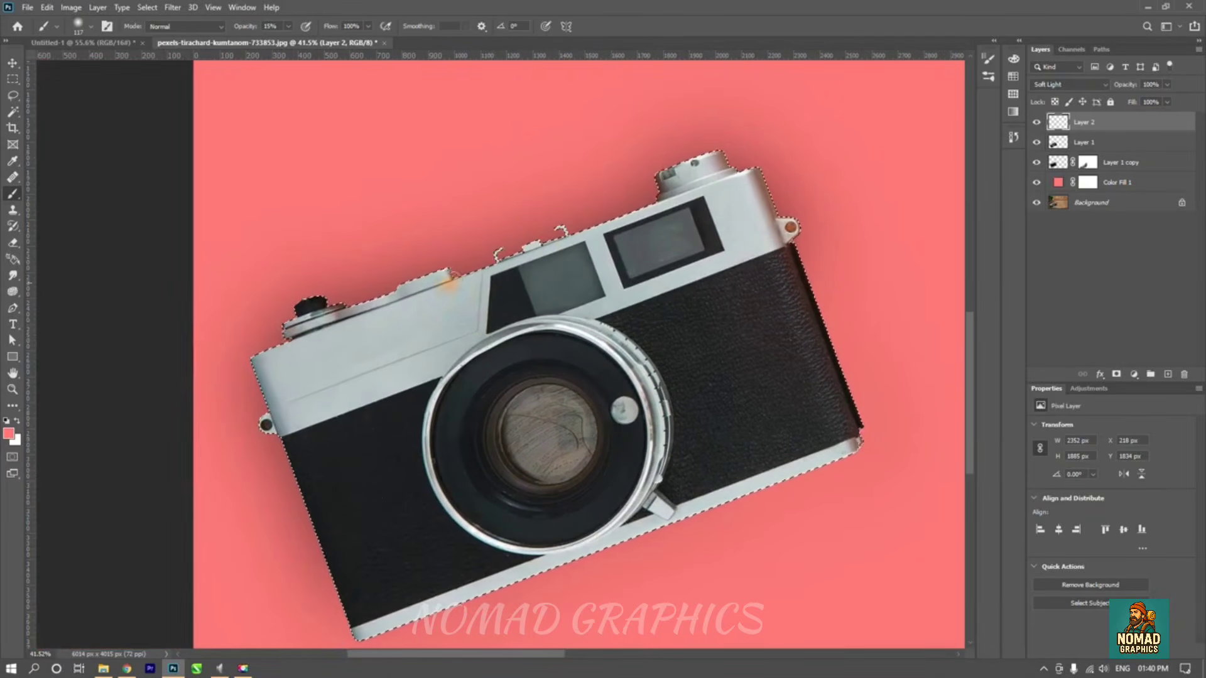
pyautogui.moveTo(451, 273); pyautogui.dragTo(488, 260)
pyautogui.moveTo(252, 369)
pyautogui.mouseDown()
pyautogui.moveTo(280, 424)
pyautogui.moveTo(271, 435)
pyautogui.mouseUp()
pyautogui.hotkey('ctrl', 'd')
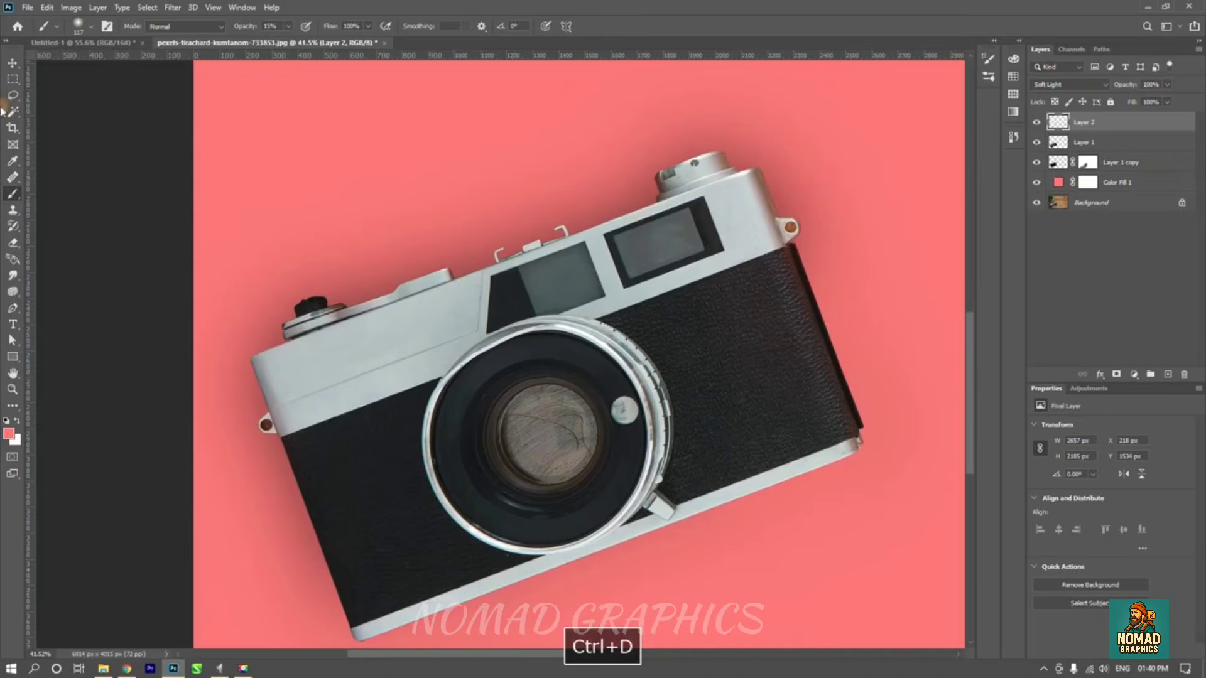
# - Toggle the visibility of the shadow, camera cutout and reflection layers to compare their effect, and review the whole composition
pyautogui.click(13, 63)
pyautogui.click(447, 314)
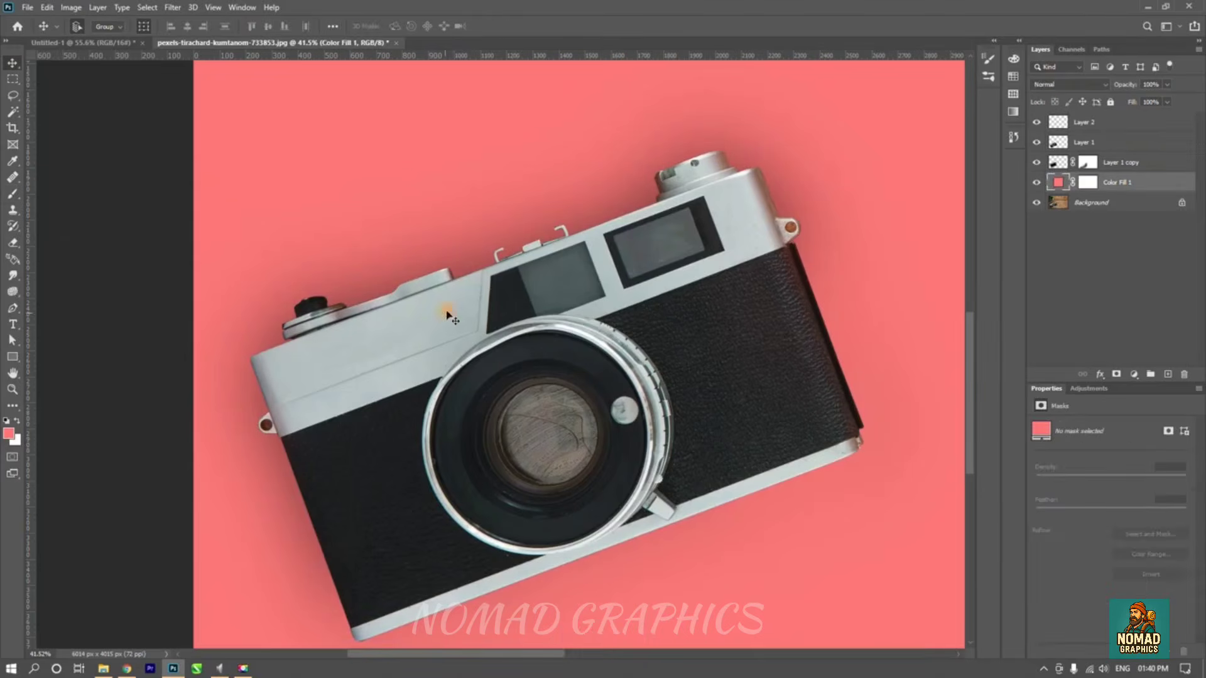
pyautogui.click(1036, 163)
pyautogui.click(1037, 143)
pyautogui.click(1037, 143)
pyautogui.click(1037, 162)
pyautogui.click(1037, 124)
pyautogui.scroll(-7, 756, 327)
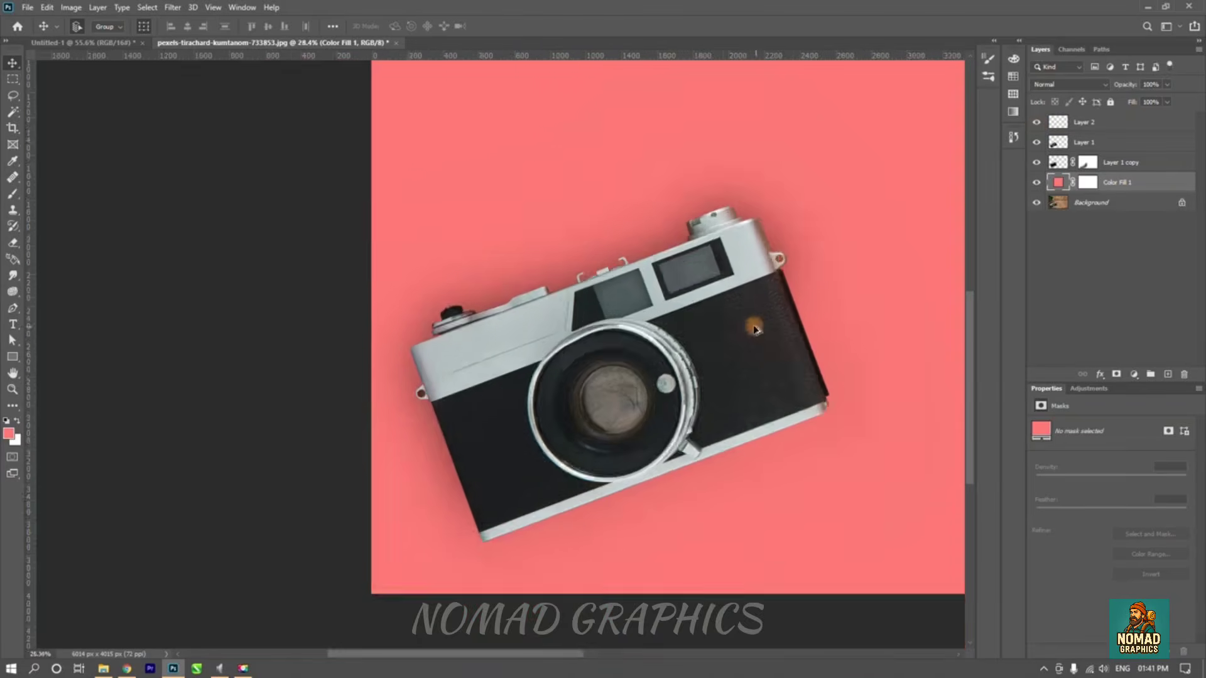
pyautogui.press('space')
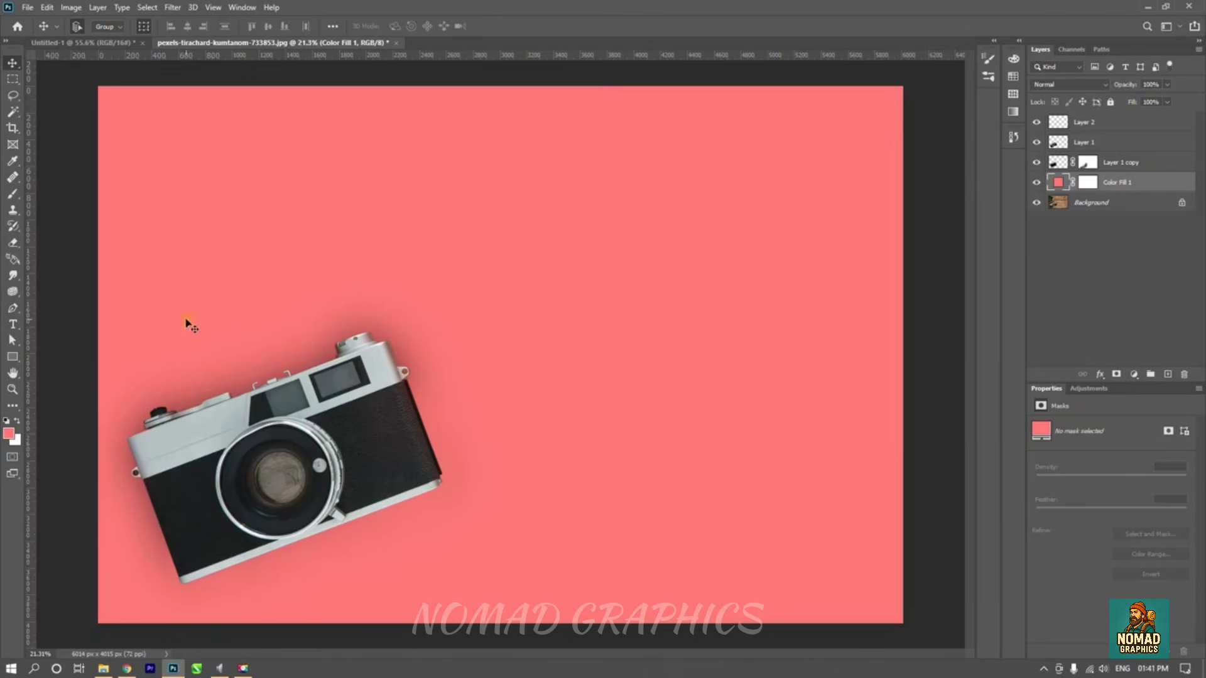
# - Display the available Pen tool variants
pyautogui.click(17, 311)
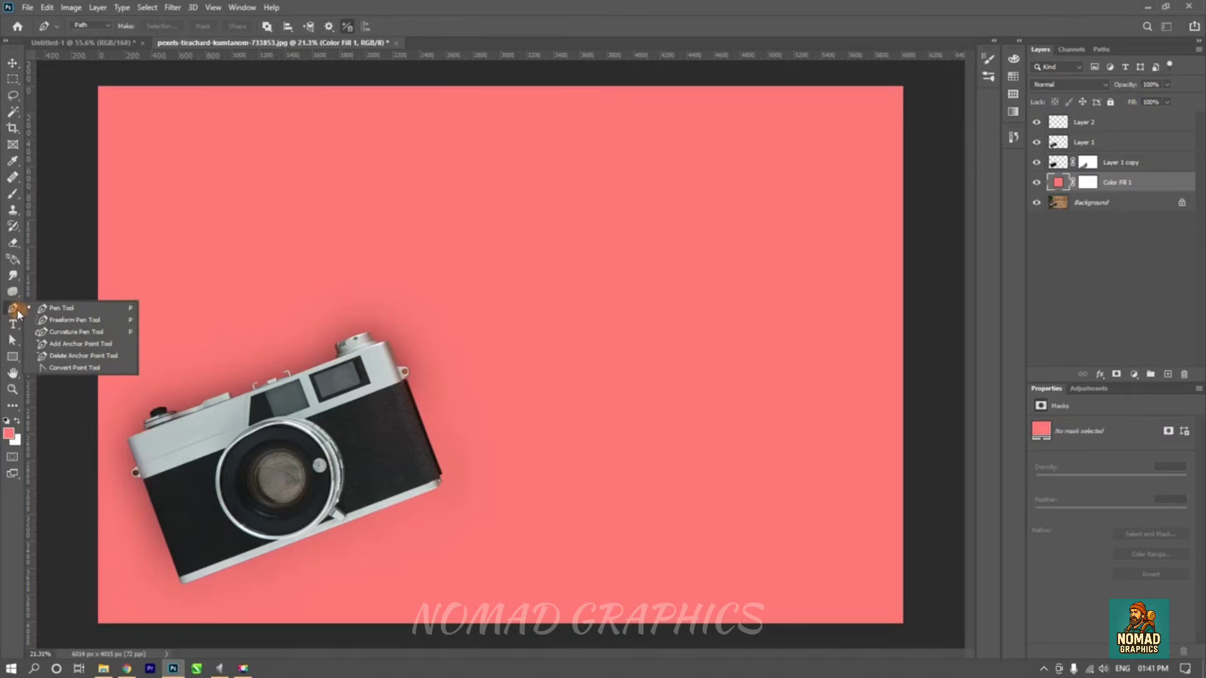